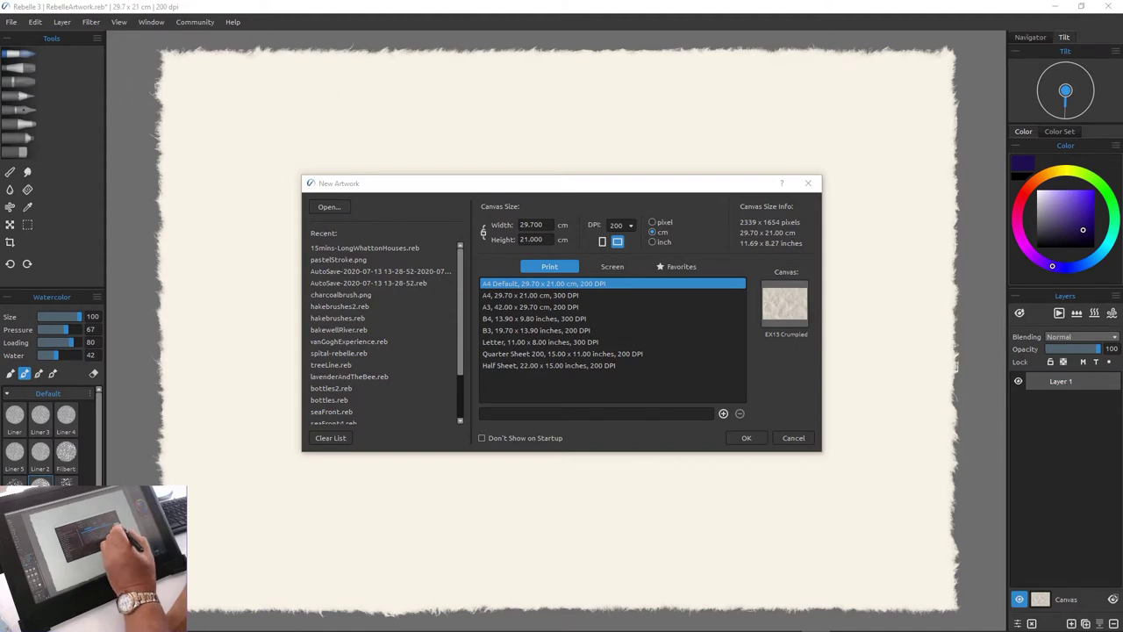
Create a new A4 Default landscape artwork at 200 DPI on EX13 Crumpled canvas in the default colour
click(784, 303)
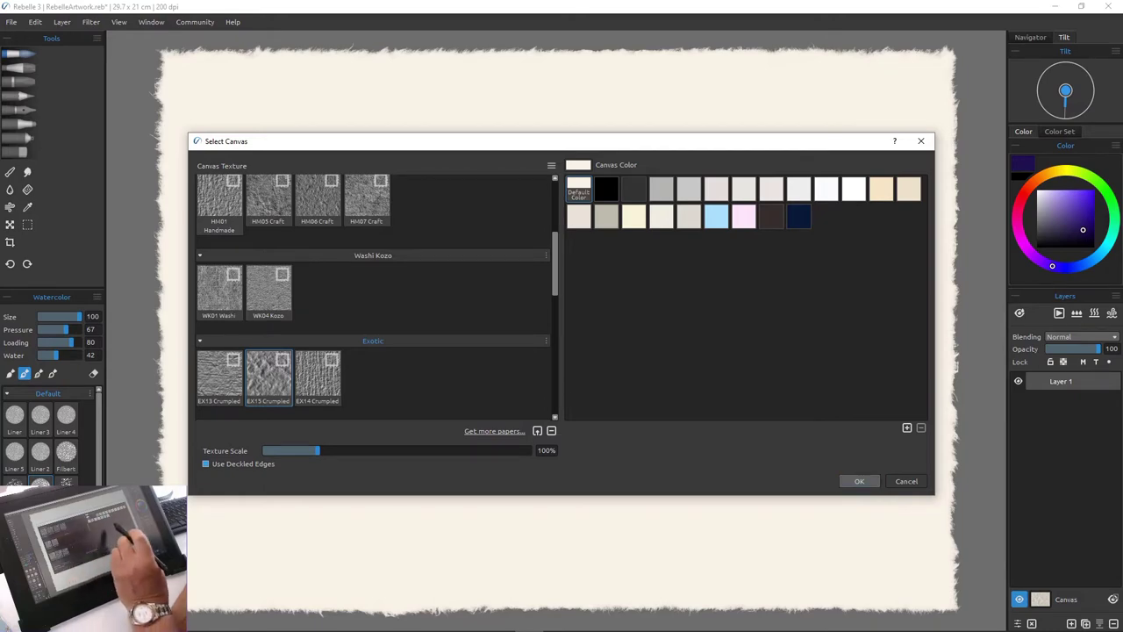
click(859, 481)
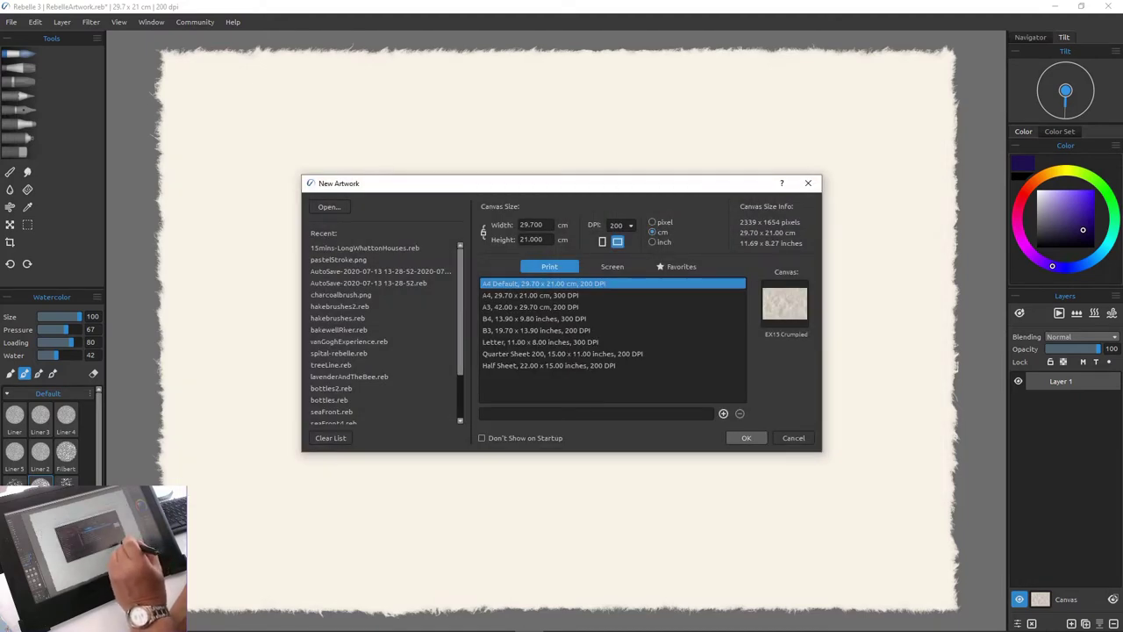
click(746, 437)
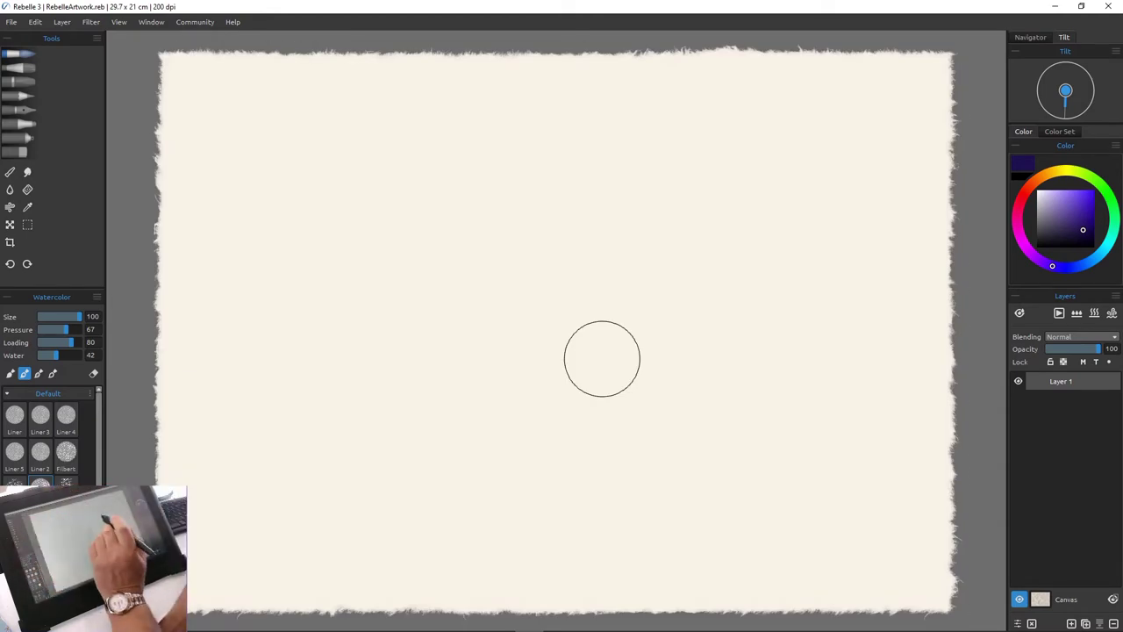
Sketch the walking figure's neck, shoulders, arms and coat with the 2B Pencil in mid grey
key(p)
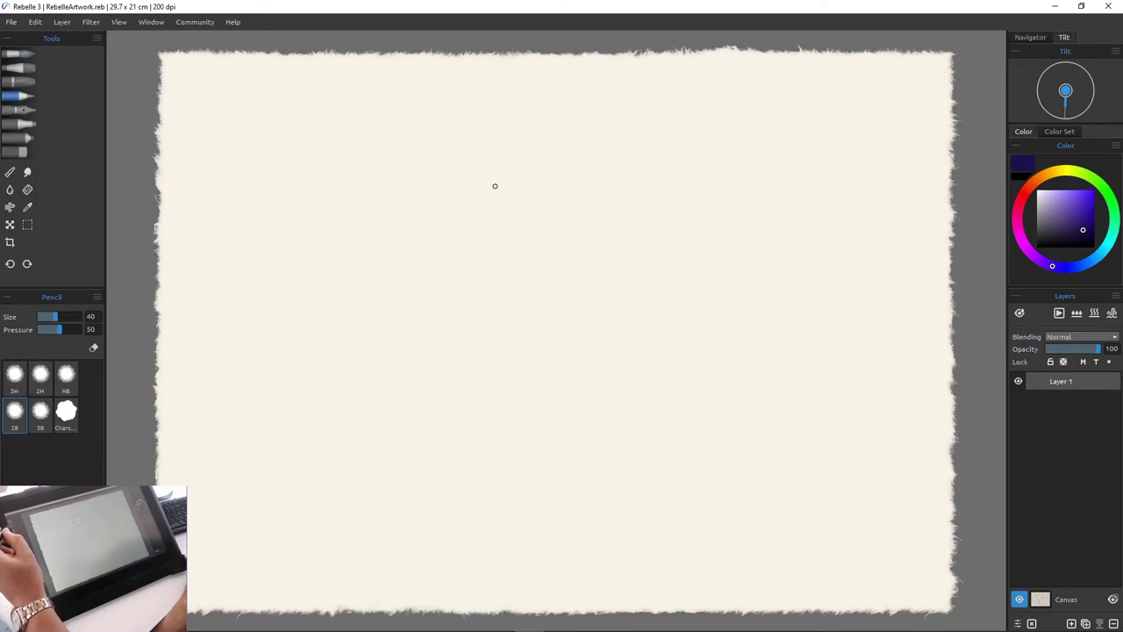
drag(1038, 217, 1037, 224)
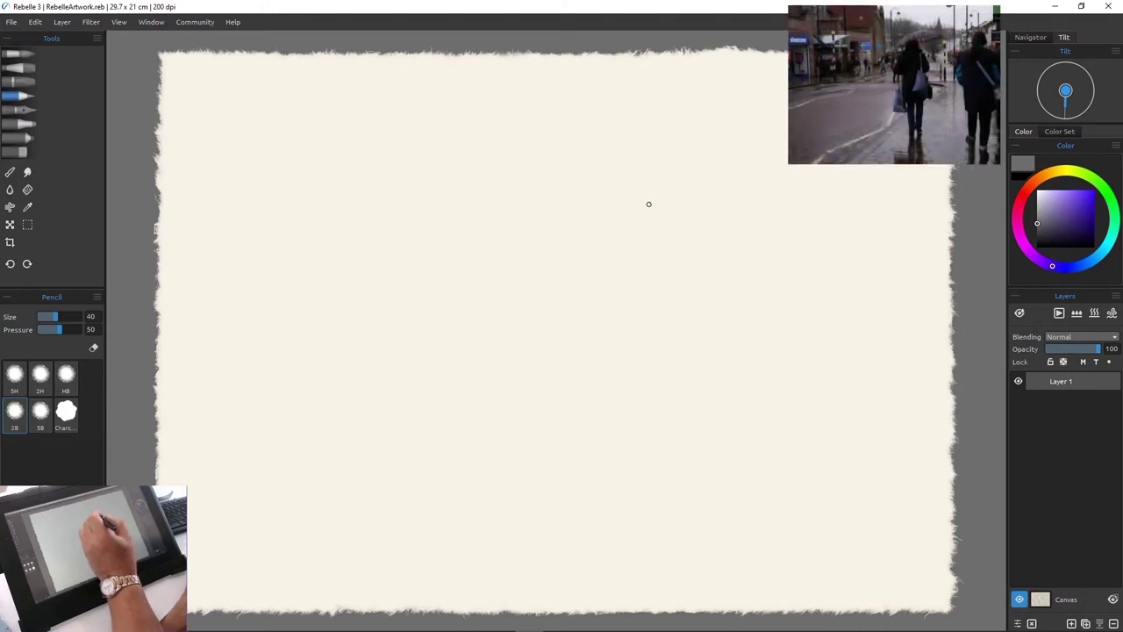
drag(656, 244, 659, 245)
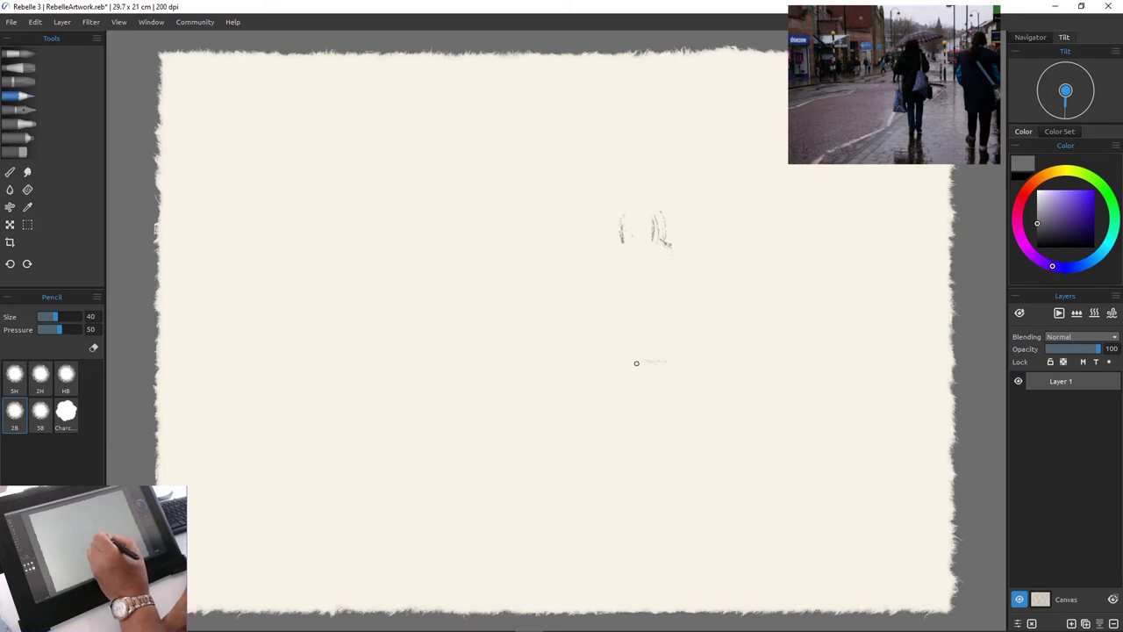
drag(620, 235, 584, 308)
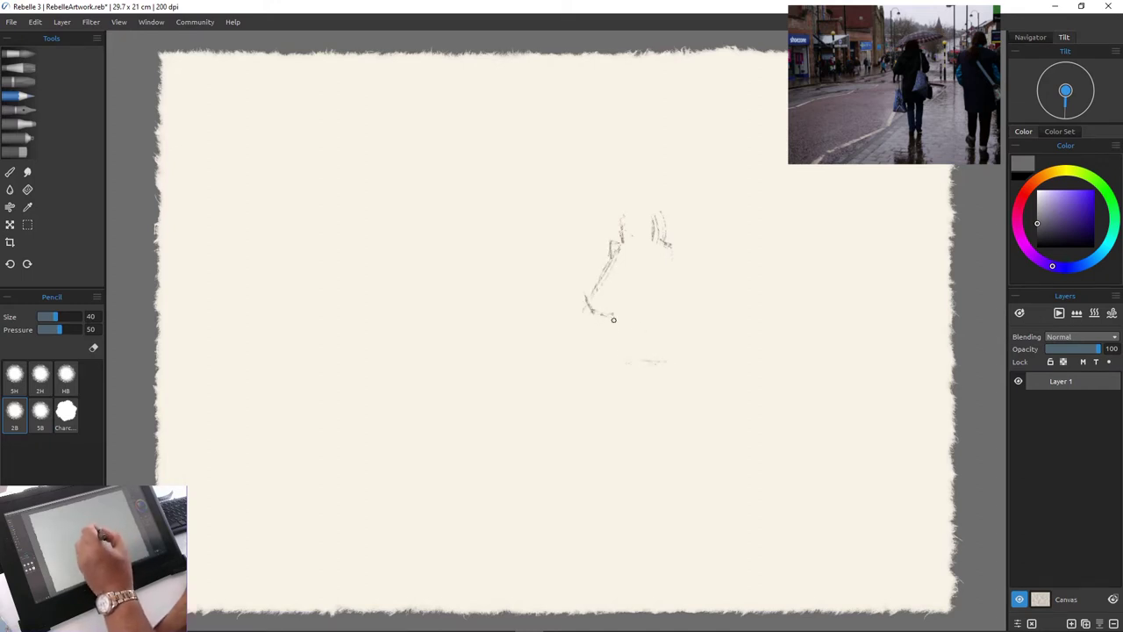
drag(667, 249, 674, 321)
drag(667, 246, 653, 357)
mouse_move(652, 315)
mouse_down()
mouse_move(665, 322)
mouse_move(634, 375)
mouse_up()
mouse_move(685, 324)
mouse_down()
mouse_move(683, 384)
mouse_move(646, 392)
mouse_up()
drag(645, 358, 631, 390)
Sketch the lower edge of the umbrella canopy above the head, erasing and redrawing its far tip
mouse_move(658, 212)
mouse_down()
mouse_move(670, 239)
mouse_move(651, 212)
mouse_up()
mouse_move(615, 216)
mouse_down()
mouse_move(594, 252)
mouse_move(715, 209)
mouse_move(576, 234)
mouse_move(572, 253)
mouse_move(736, 207)
mouse_up()
drag(614, 237, 574, 250)
key(e)
mouse_move(716, 204)
mouse_down()
mouse_move(677, 208)
mouse_move(654, 180)
mouse_move(741, 203)
mouse_up()
key(c)
drag(732, 204, 601, 223)
Sketch the umbrella's top ribs and curved near end, cleaning up stray lines with the eraser
mouse_move(662, 182)
mouse_down()
mouse_move(689, 177)
mouse_move(725, 196)
mouse_up()
drag(590, 207, 565, 240)
mouse_move(564, 238)
mouse_down()
mouse_move(600, 230)
mouse_move(567, 253)
mouse_up()
key(e)
mouse_move(583, 203)
mouse_down()
mouse_move(571, 247)
mouse_move(587, 206)
mouse_up()
drag(615, 236, 580, 242)
key(c)
mouse_move(581, 239)
mouse_down()
mouse_move(616, 234)
mouse_move(585, 242)
mouse_up()
drag(622, 204, 597, 235)
Sketch the figure's two legs and the coat's lower edge
drag(672, 390, 669, 432)
drag(642, 402, 648, 467)
drag(672, 430, 664, 472)
drag(648, 497, 645, 471)
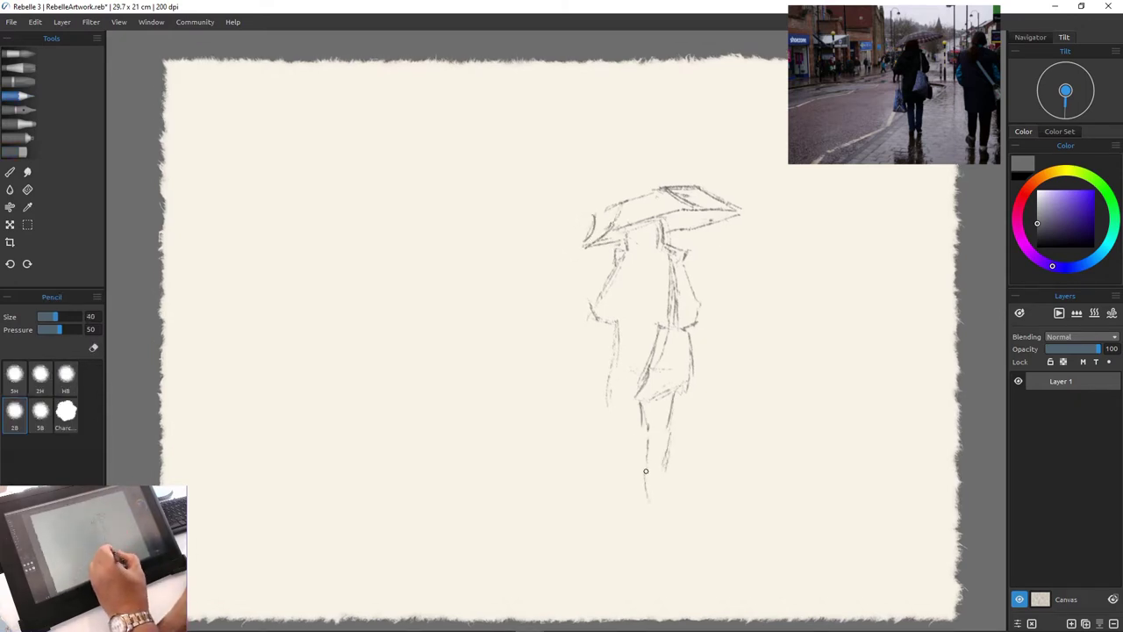
drag(615, 341, 605, 389)
mouse_move(607, 409)
mouse_down()
mouse_move(605, 502)
mouse_move(635, 463)
mouse_move(619, 503)
mouse_move(653, 509)
mouse_up()
Sketch a shopping bag with long handles hanging from the figure's left hand
mouse_move(604, 385)
mouse_down()
mouse_move(578, 445)
mouse_move(618, 458)
mouse_up()
drag(603, 397, 602, 407)
drag(598, 318, 590, 383)
drag(609, 322, 605, 388)
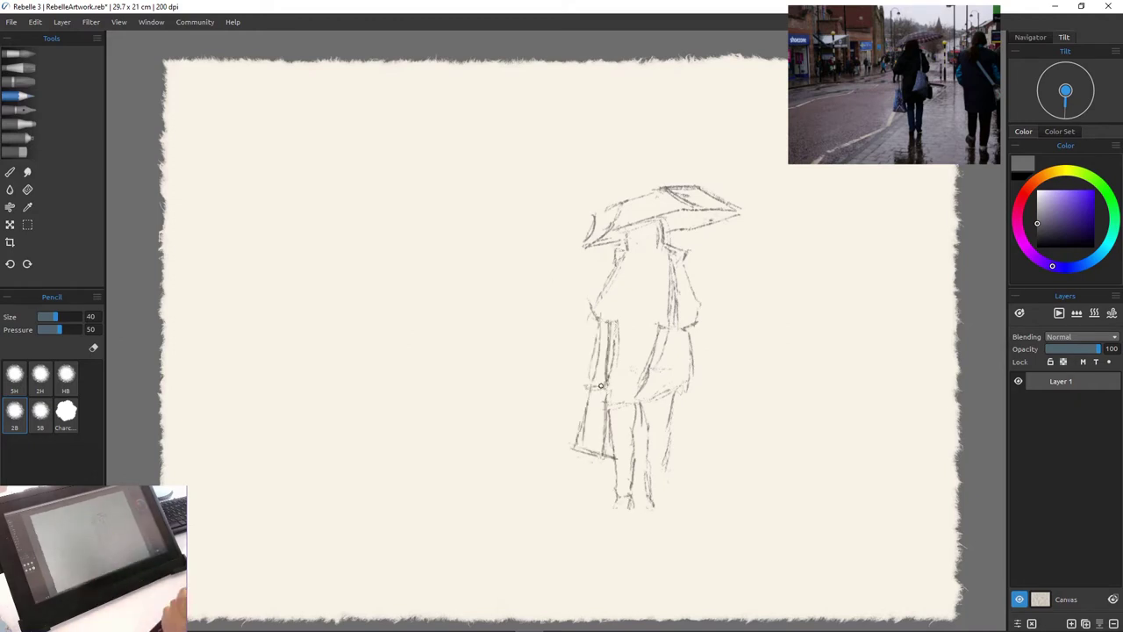
Scale the umbrella figure down slightly with the Transform tool and apply it
click(9, 225)
drag(572, 185, 581, 217)
drag(745, 511, 739, 494)
drag(585, 216, 597, 228)
click(534, 624)
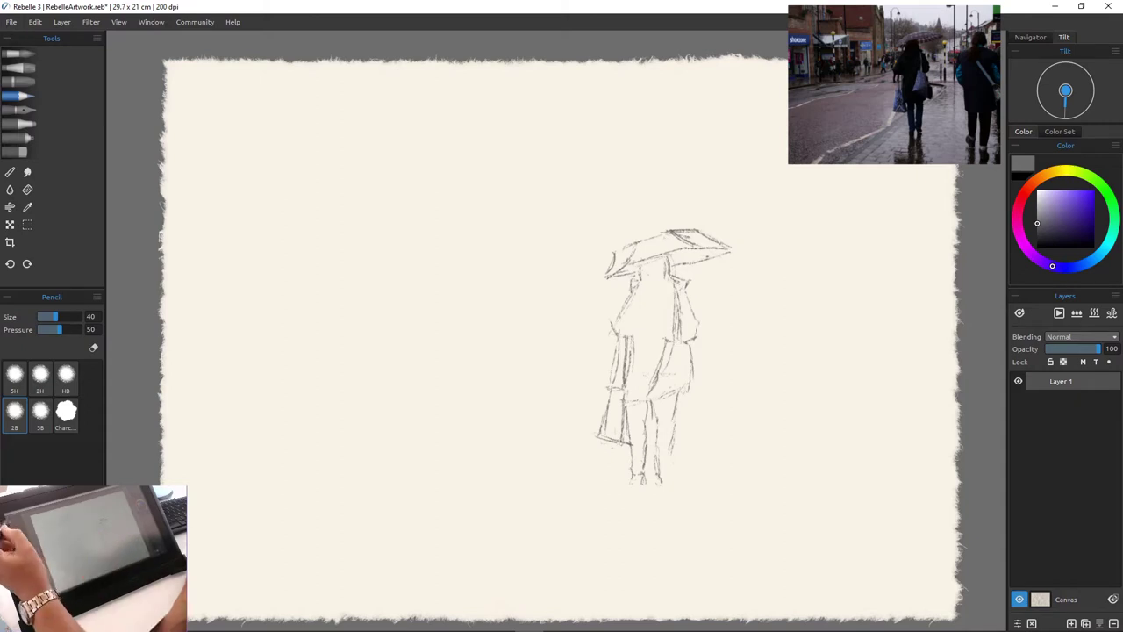
Sketch a long diagonal kerb line running from behind the figure down to the lower left of the canvas
drag(665, 252, 670, 272)
mouse_move(741, 389)
mouse_down()
mouse_move(545, 476)
mouse_move(509, 541)
mouse_move(379, 587)
mouse_up()
drag(628, 449, 412, 566)
mouse_move(621, 453)
mouse_down()
mouse_move(527, 501)
mouse_move(556, 507)
mouse_up()
key(e)
key(p)
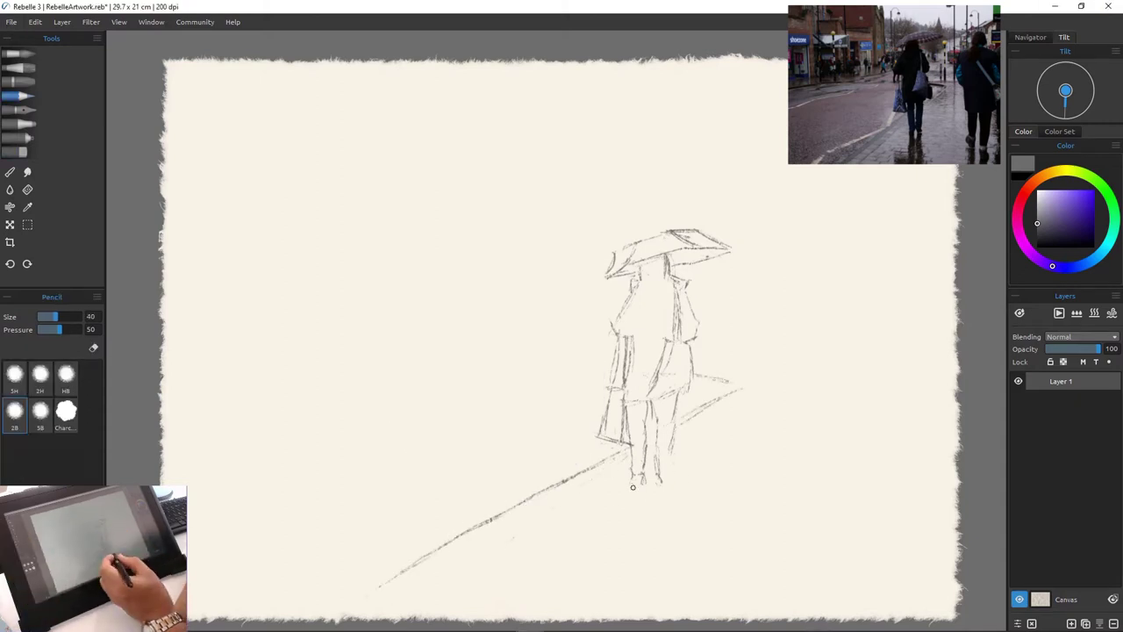
Sketch wavy reflection lines on the wet ground beneath the figure's feet
drag(634, 486, 623, 522)
drag(639, 513, 647, 529)
drag(622, 526, 611, 563)
drag(660, 491, 660, 505)
Add parallel kerb lines with stone joints, and sketch paving lines to the right of the figure
drag(490, 503, 336, 586)
drag(377, 588, 409, 592)
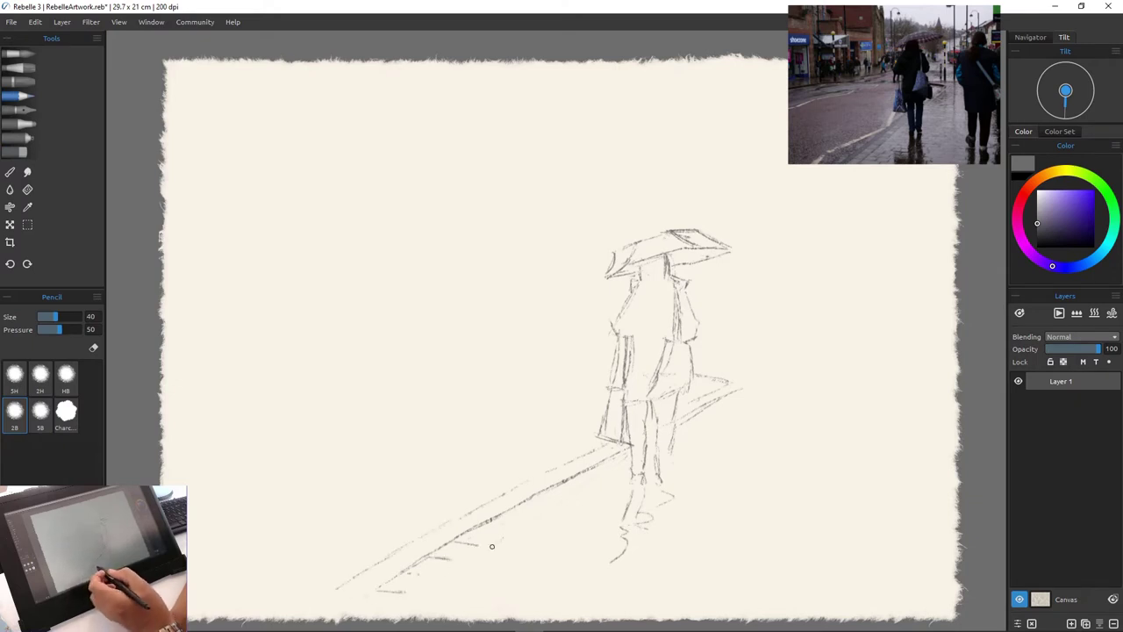
drag(545, 490, 391, 606)
drag(606, 479, 621, 465)
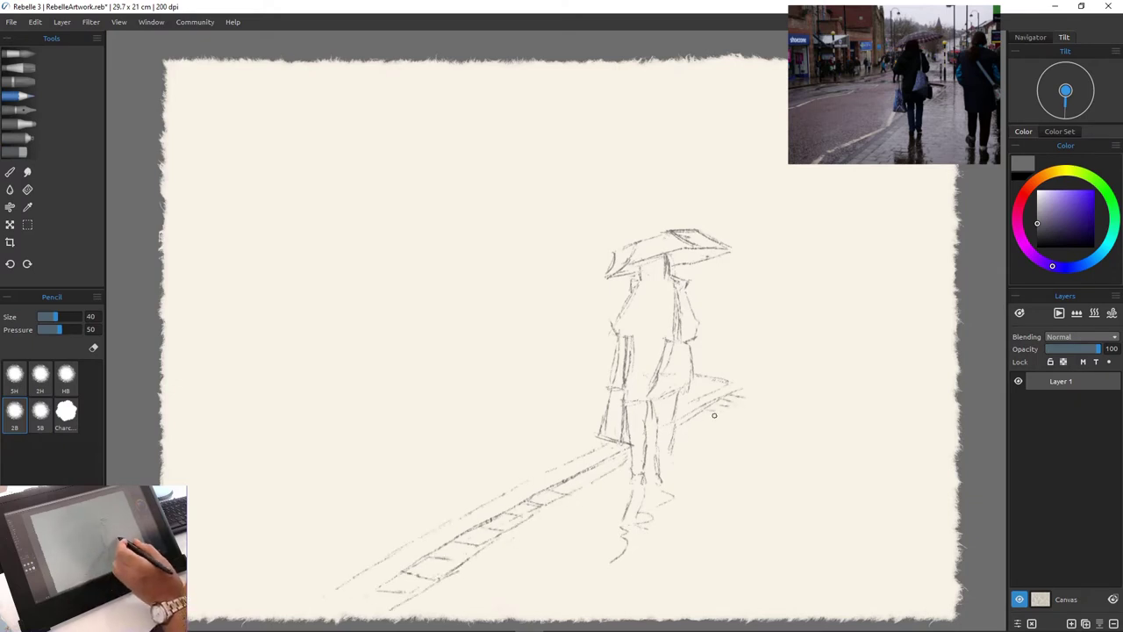
mouse_move(700, 428)
mouse_down()
mouse_move(758, 422)
mouse_move(756, 433)
mouse_up()
drag(678, 453, 760, 445)
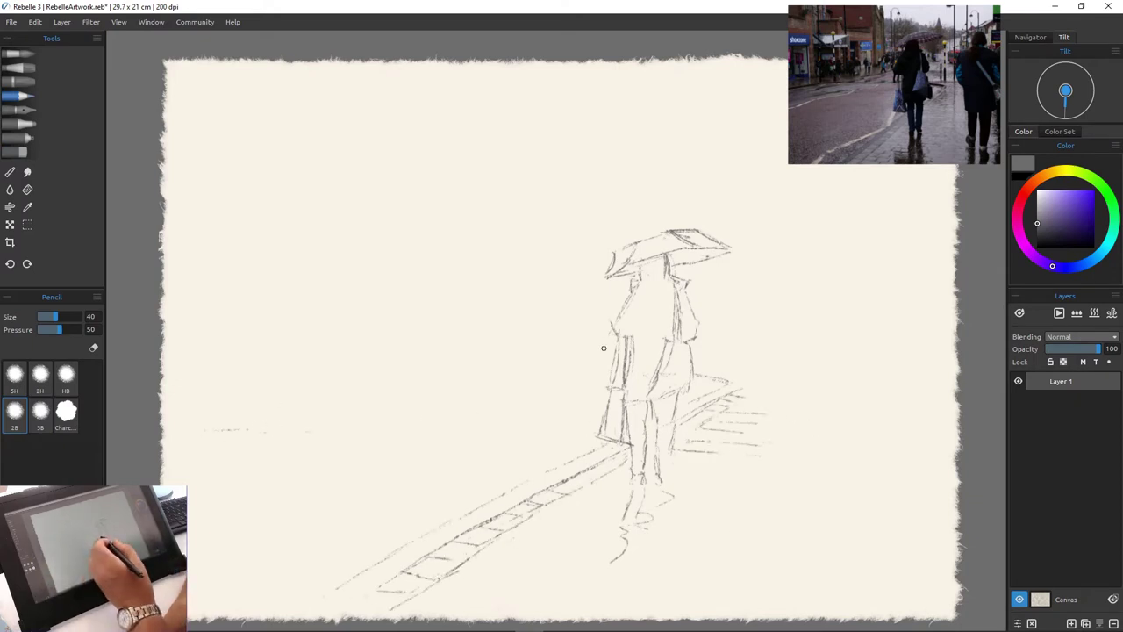
Sketch the far road edge and pavement lines across the background left of the figure
drag(461, 389, 412, 405)
drag(344, 416, 190, 413)
drag(267, 422, 196, 421)
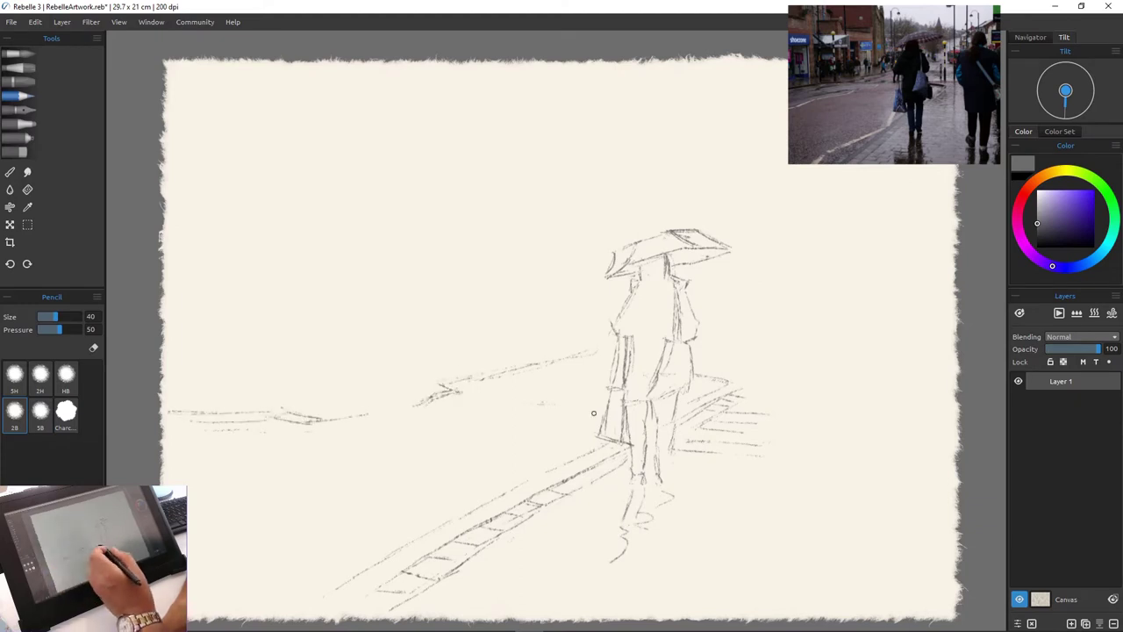
drag(442, 402, 595, 398)
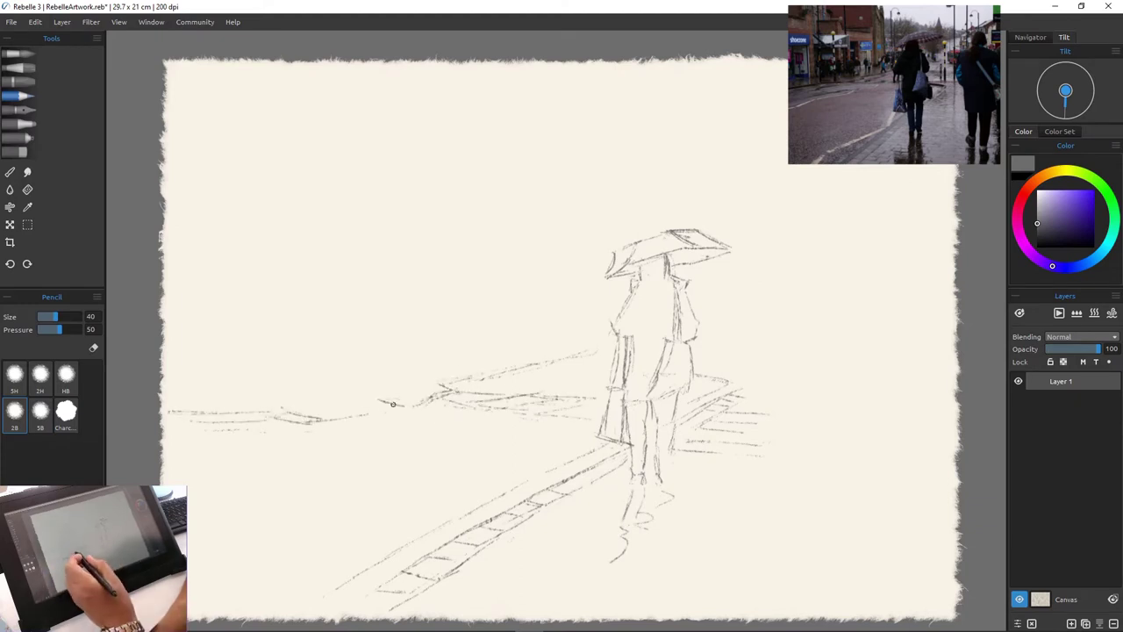
drag(382, 402, 307, 408)
drag(226, 409, 300, 400)
Sketch the left building's tall vertical corner and its horizontal shopfront fascia
drag(295, 159, 298, 397)
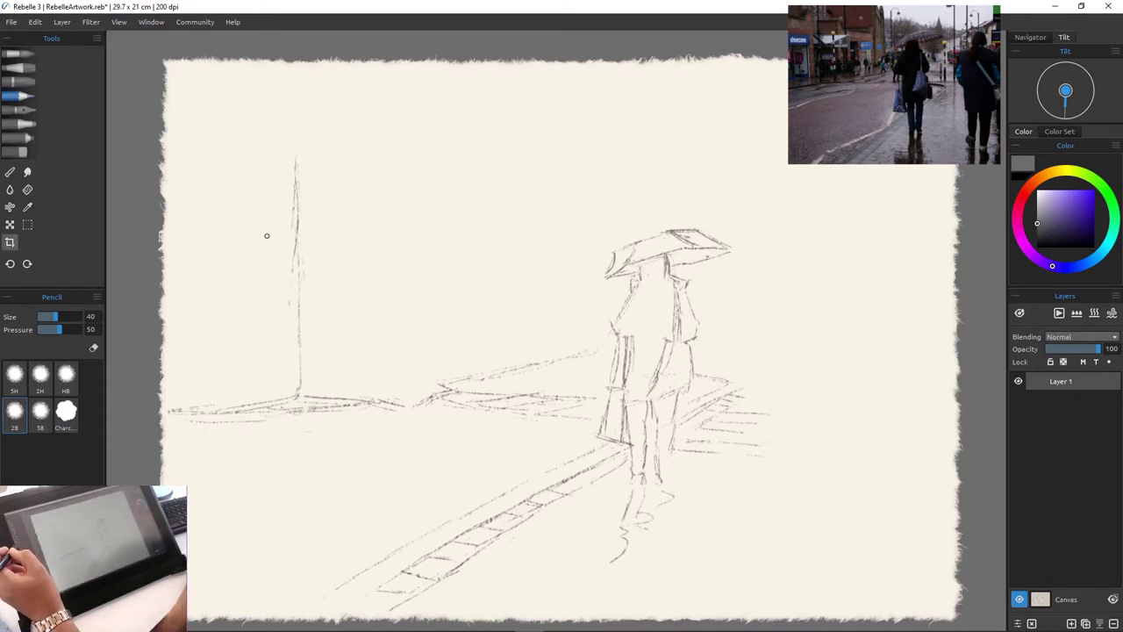
drag(281, 224, 202, 223)
mouse_move(264, 224)
mouse_down()
mouse_move(263, 248)
mouse_move(217, 247)
mouse_move(258, 303)
mouse_up()
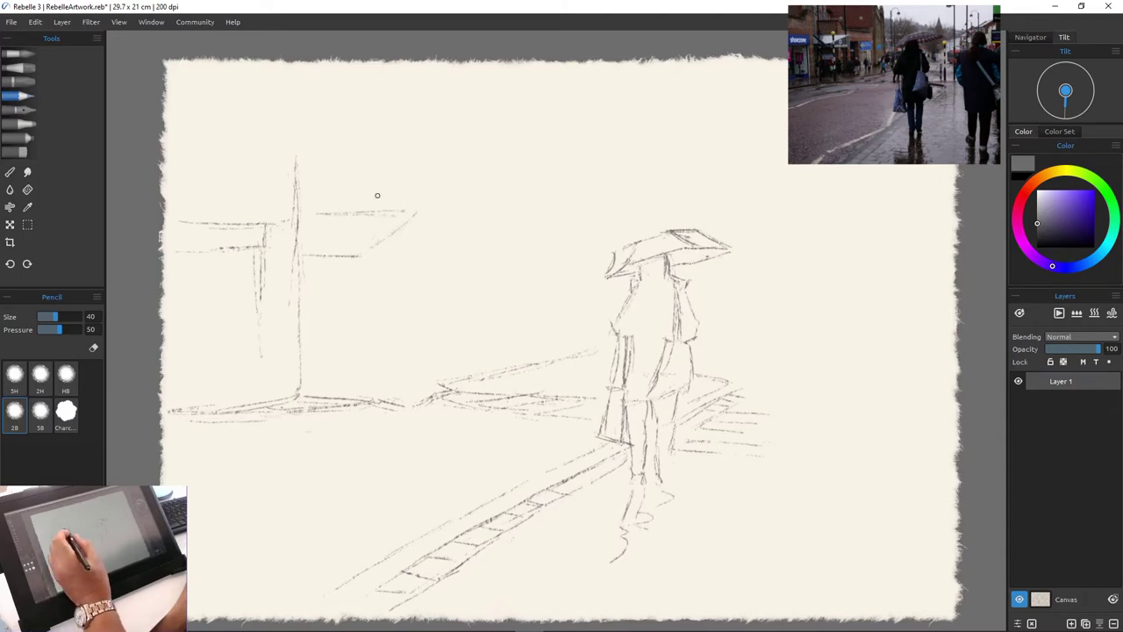
Sketch a small striped awning with support posts and a round-topped street post beside the building
mouse_move(315, 212)
mouse_down()
mouse_move(309, 248)
mouse_move(337, 253)
mouse_up()
drag(360, 214, 362, 260)
drag(301, 266, 425, 265)
drag(423, 212, 422, 266)
mouse_move(417, 270)
mouse_down()
mouse_move(416, 344)
mouse_move(400, 348)
mouse_up()
drag(362, 267, 361, 305)
drag(351, 267, 352, 341)
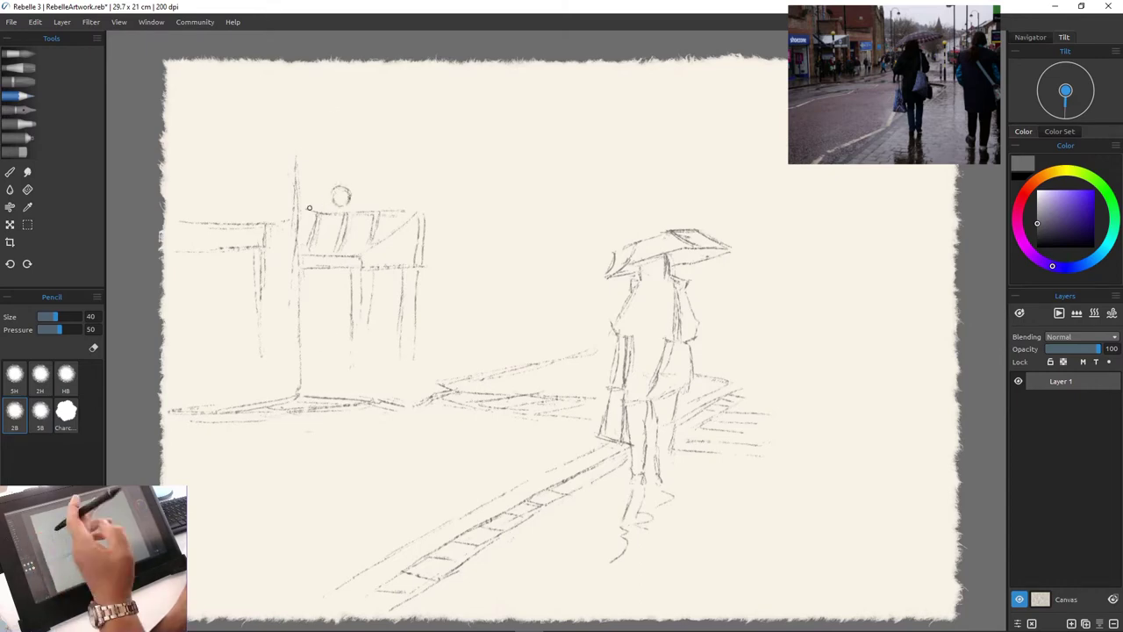
drag(346, 187, 335, 354)
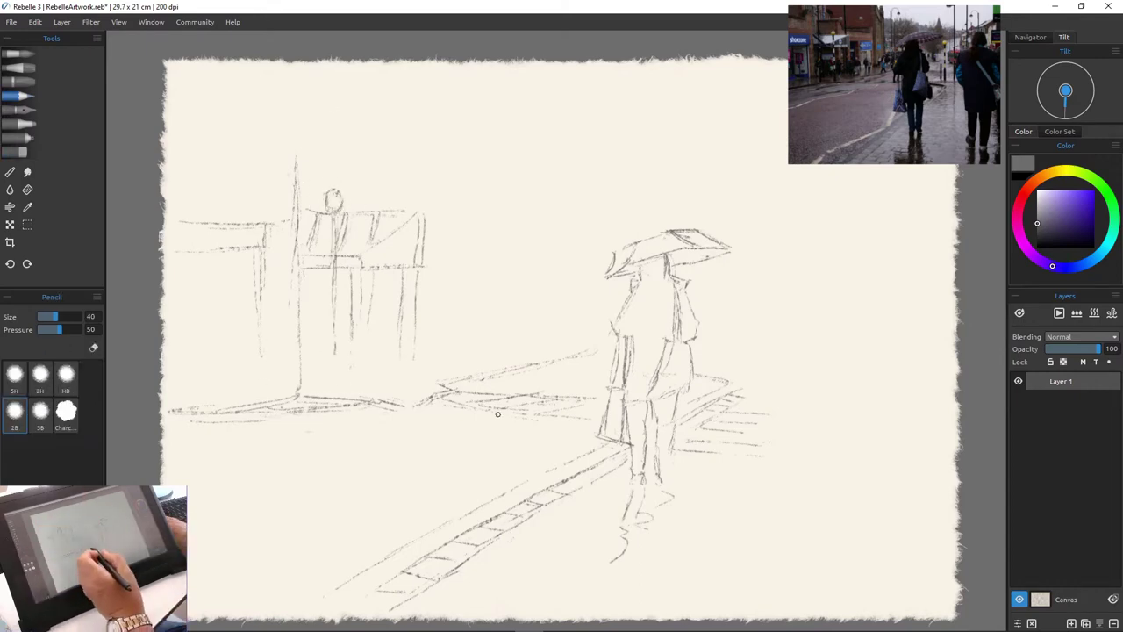
Redraw the far road edge beside the figure, and erase the old pavement lines at the left building's base
drag(545, 363, 624, 362)
key(e)
drag(421, 402, 554, 414)
key(e)
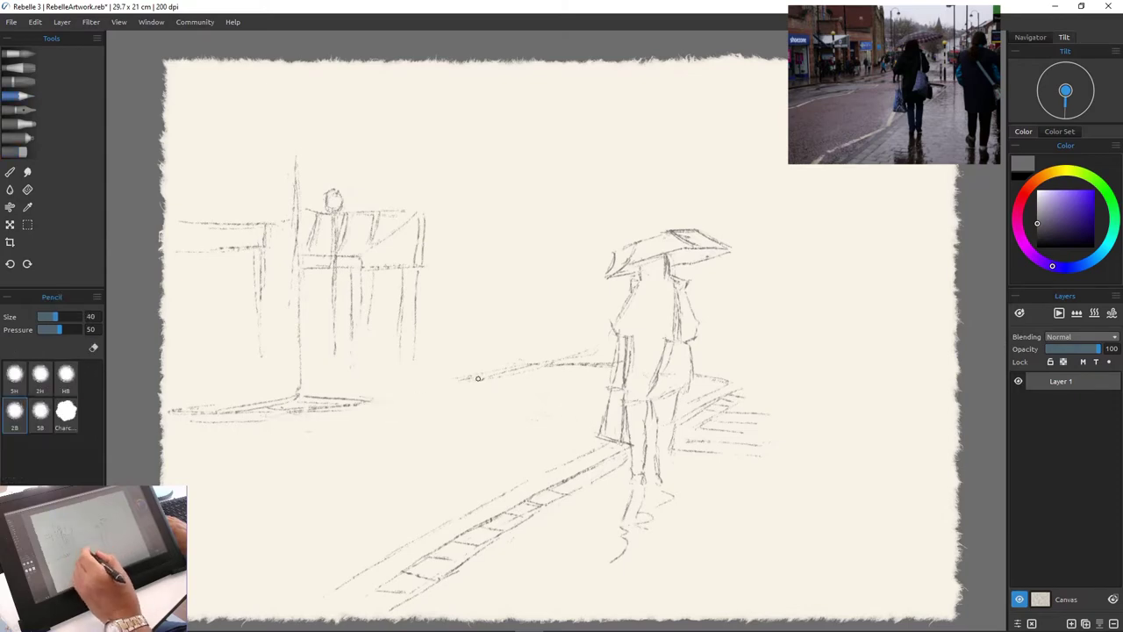
key(e)
drag(404, 407, 379, 403)
key(e)
drag(333, 215, 335, 360)
key(e)
drag(369, 402, 172, 413)
key(e)
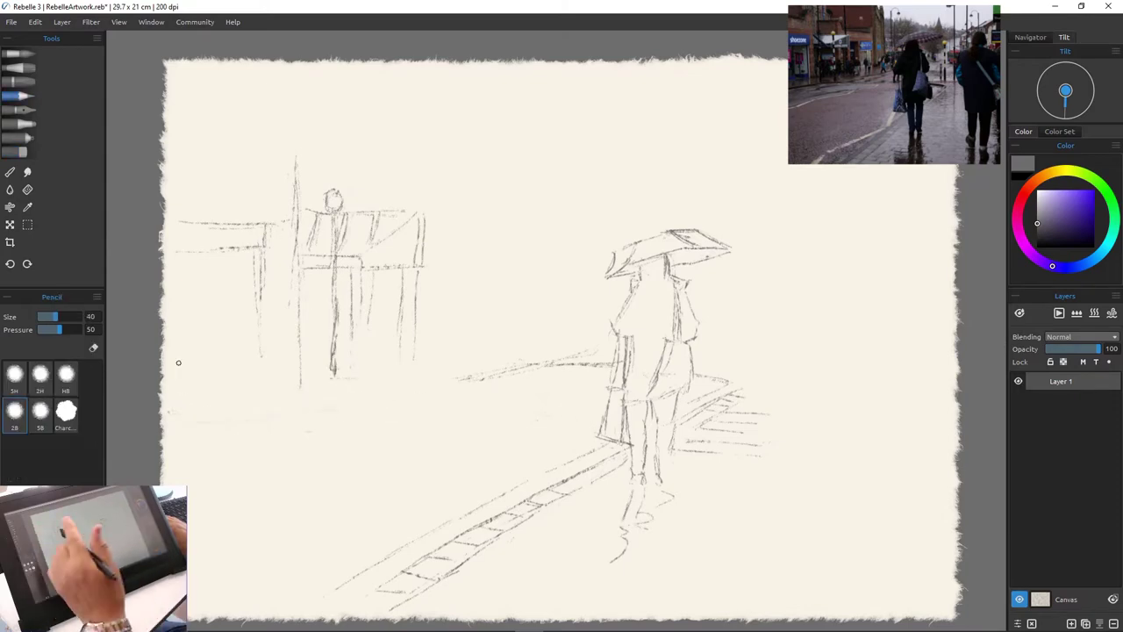
Sketch the far pavement edge from the street post to the figure and the road line curving below it
drag(312, 377, 362, 379)
drag(323, 383, 415, 392)
drag(411, 389, 424, 381)
drag(612, 352, 355, 368)
drag(429, 389, 423, 386)
drag(508, 369, 468, 409)
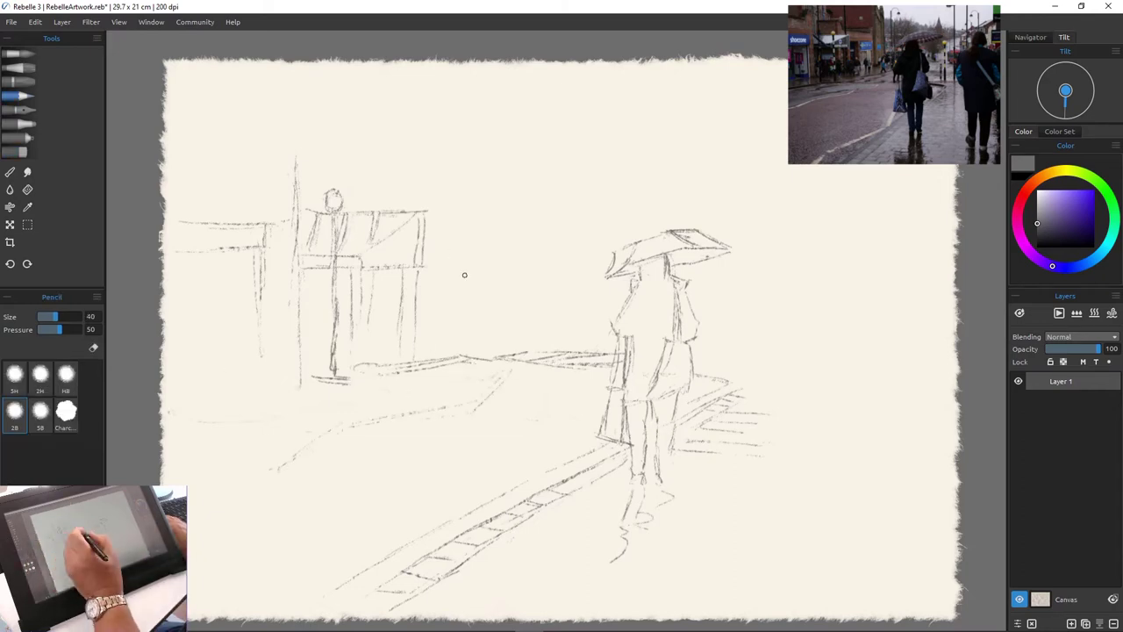
Erase the small awning and round-topped post, and mark the top and end of a wider awning
drag(328, 254, 379, 253)
drag(380, 249, 428, 205)
key(e)
drag(333, 186, 332, 369)
mouse_move(347, 303)
mouse_down()
mouse_move(349, 269)
mouse_move(364, 304)
mouse_move(394, 321)
mouse_up()
mouse_move(316, 256)
mouse_down()
mouse_move(375, 223)
mouse_move(336, 248)
mouse_up()
key(e)
drag(462, 226, 462, 261)
drag(465, 221, 325, 220)
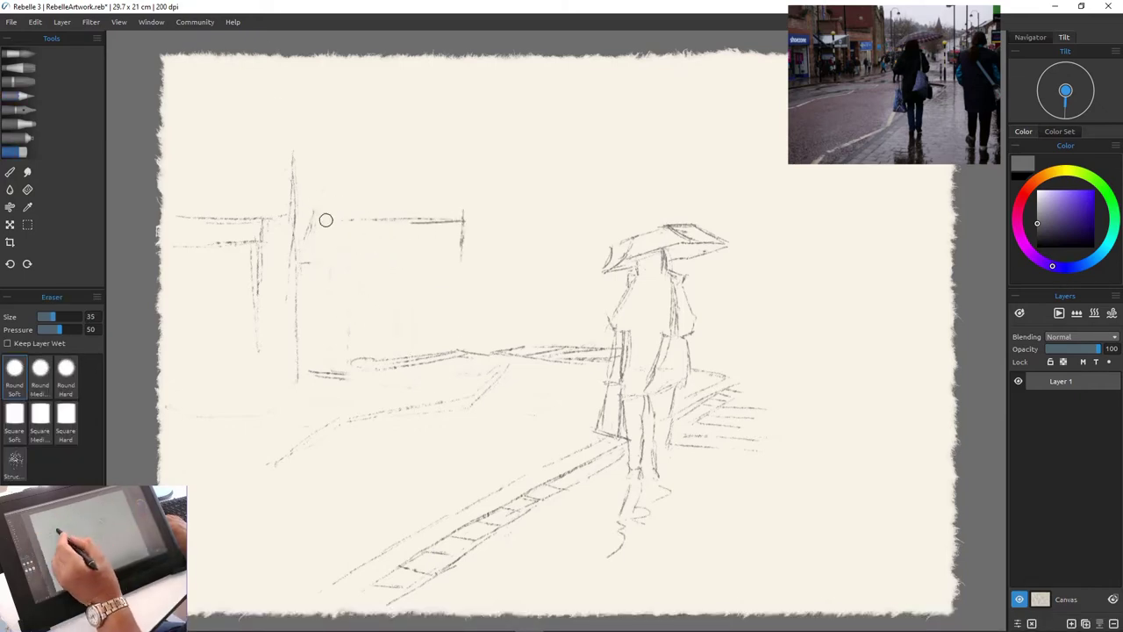
Sketch the left building's corner column, overhanging roofline and horizontal fascia lines
drag(327, 130, 325, 358)
drag(297, 221, 298, 355)
mouse_move(309, 112)
mouse_down()
mouse_move(331, 104)
mouse_move(288, 139)
mouse_up()
drag(190, 137, 298, 146)
drag(247, 136, 281, 133)
mouse_move(202, 217)
mouse_down()
mouse_move(262, 218)
mouse_move(259, 253)
mouse_up()
drag(211, 245, 261, 244)
drag(201, 184, 292, 188)
drag(267, 189, 280, 194)
Sketch the wide awning's slanted stripes, front edge, end panel and support posts
drag(460, 221, 386, 264)
mouse_move(357, 221)
mouse_down()
mouse_move(346, 245)
mouse_move(369, 254)
mouse_up()
drag(419, 217, 402, 262)
drag(416, 221, 401, 262)
drag(463, 227, 422, 260)
drag(440, 218, 479, 215)
drag(396, 262, 417, 262)
drag(481, 214, 482, 263)
mouse_move(412, 269)
mouse_down()
mouse_move(483, 272)
mouse_move(478, 312)
mouse_move(418, 318)
mouse_up()
drag(434, 270, 432, 302)
drag(358, 272, 411, 271)
Sketch small groups of pedestrians standing beneath the awning
mouse_move(469, 317)
mouse_down()
mouse_move(480, 297)
mouse_move(474, 337)
mouse_up()
drag(488, 304, 493, 337)
drag(451, 306, 458, 339)
mouse_move(460, 302)
mouse_down()
mouse_move(463, 316)
mouse_move(426, 340)
mouse_up()
drag(379, 303, 377, 313)
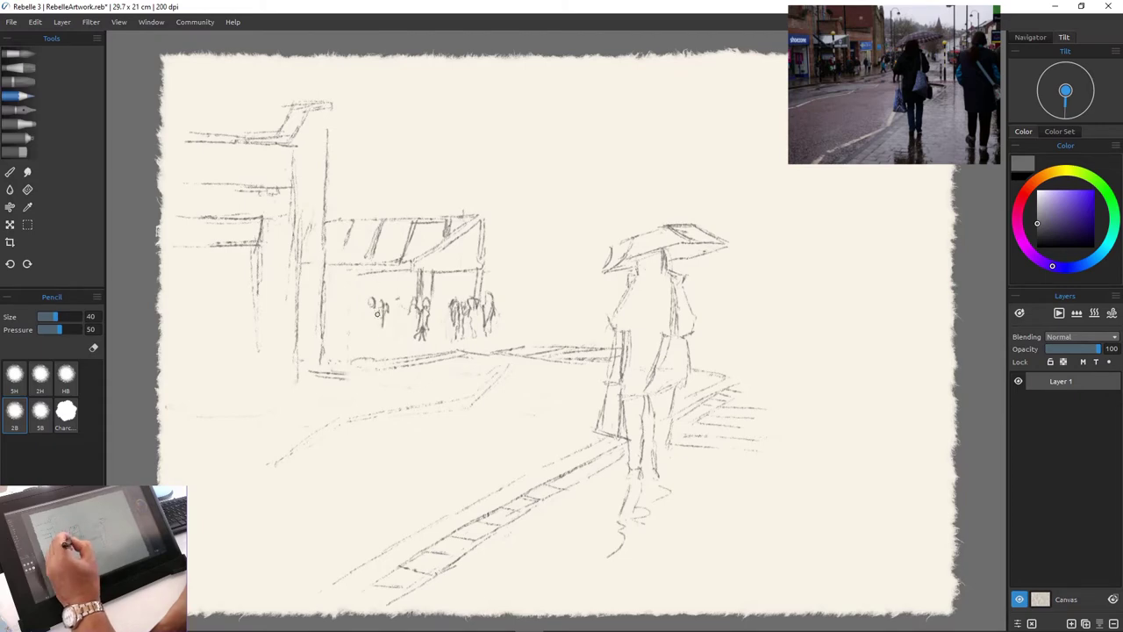
Lasso the awning, pedestrians and umbrella figure, enlarge them upward with the Transform tool, and clear the selection
click(27, 224)
click(52, 316)
drag(350, 190, 331, 210)
click(10, 225)
drag(754, 188, 821, 136)
drag(579, 369, 553, 366)
click(534, 625)
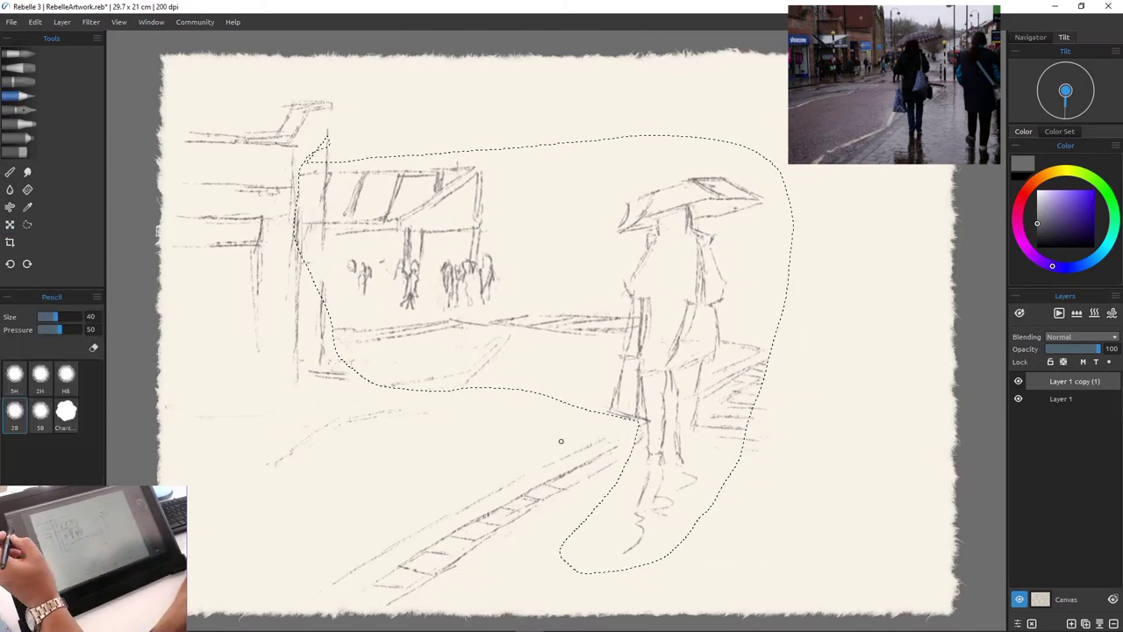
click(35, 22)
click(54, 149)
Erase the awning lines overlapping the building's column, and complete the pedestrians' legs and ground line in pencil
click(15, 152)
mouse_move(307, 170)
mouse_down()
mouse_move(311, 271)
mouse_move(348, 283)
mouse_move(356, 309)
mouse_up()
click(15, 96)
drag(368, 293, 366, 313)
drag(404, 309, 416, 318)
drag(365, 306, 404, 308)
drag(447, 306, 460, 306)
drag(484, 271, 486, 301)
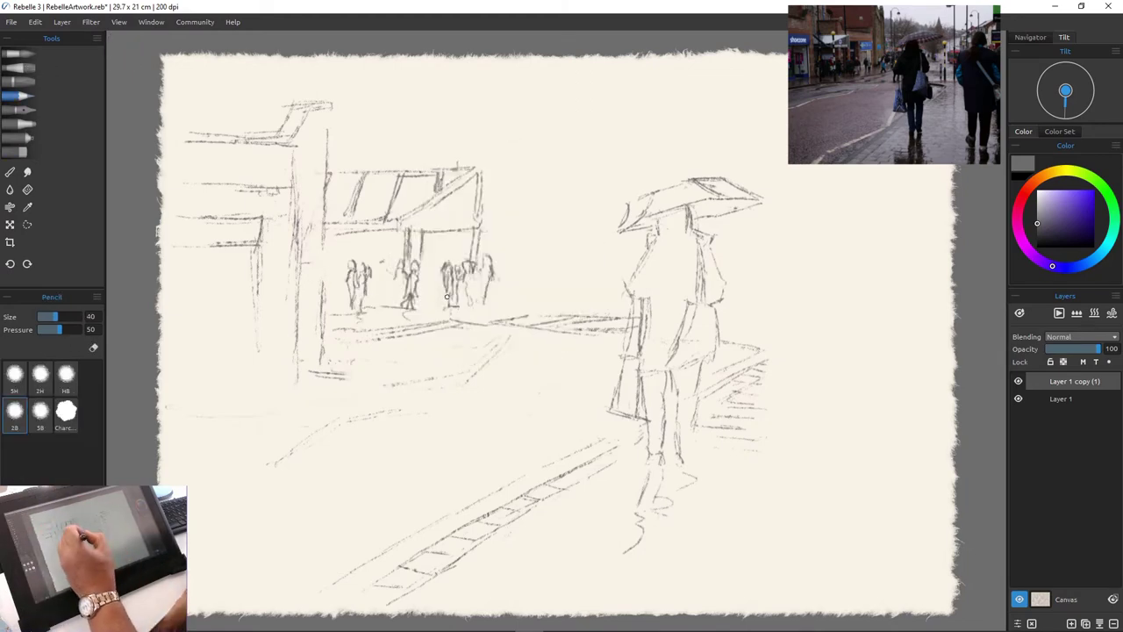
Add a far road edge line toward the figure, and strengthen the awning's top edge
drag(607, 296, 513, 309)
drag(581, 300, 514, 311)
drag(481, 170, 375, 173)
mouse_move(433, 161)
mouse_down()
mouse_move(436, 120)
mouse_move(434, 163)
mouse_up()
Extend the left building's roofline upward, and sketch the walls and sloping roof of the building behind the awning
drag(330, 86, 328, 132)
mouse_move(303, 93)
mouse_down()
mouse_move(338, 93)
mouse_move(293, 112)
mouse_up()
drag(195, 131, 268, 129)
drag(337, 116, 333, 167)
drag(341, 122, 410, 124)
drag(339, 77, 337, 126)
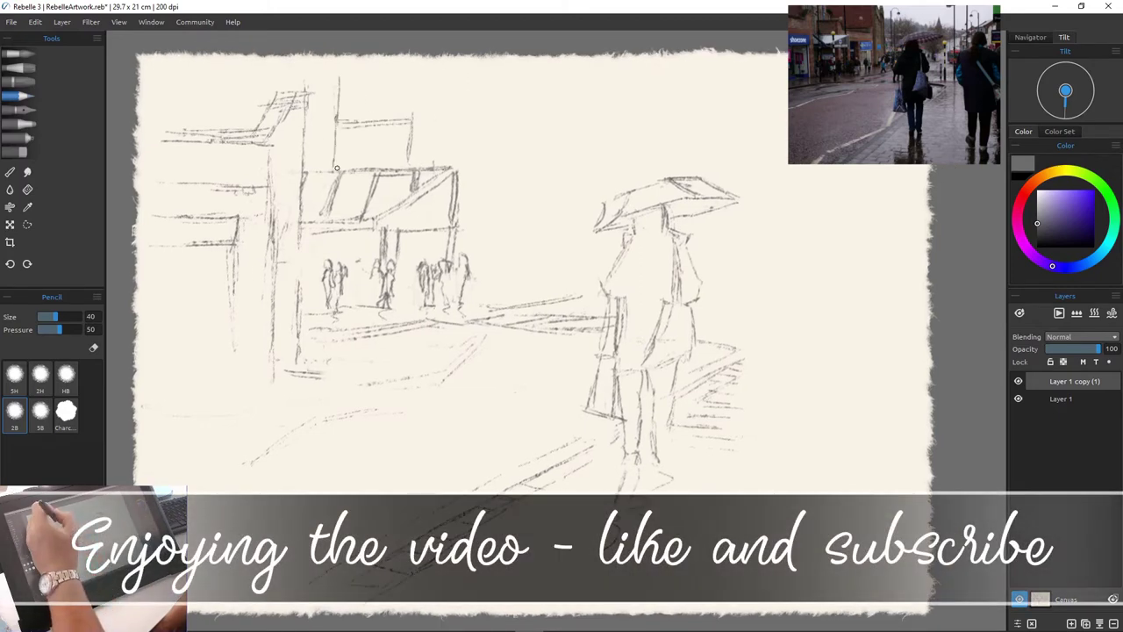
drag(411, 118, 419, 119)
drag(418, 116, 438, 140)
Sketch two tall vertical lines in the background between the awning and the umbrella figure
drag(533, 84, 532, 160)
drag(579, 88, 569, 274)
drag(532, 142, 527, 255)
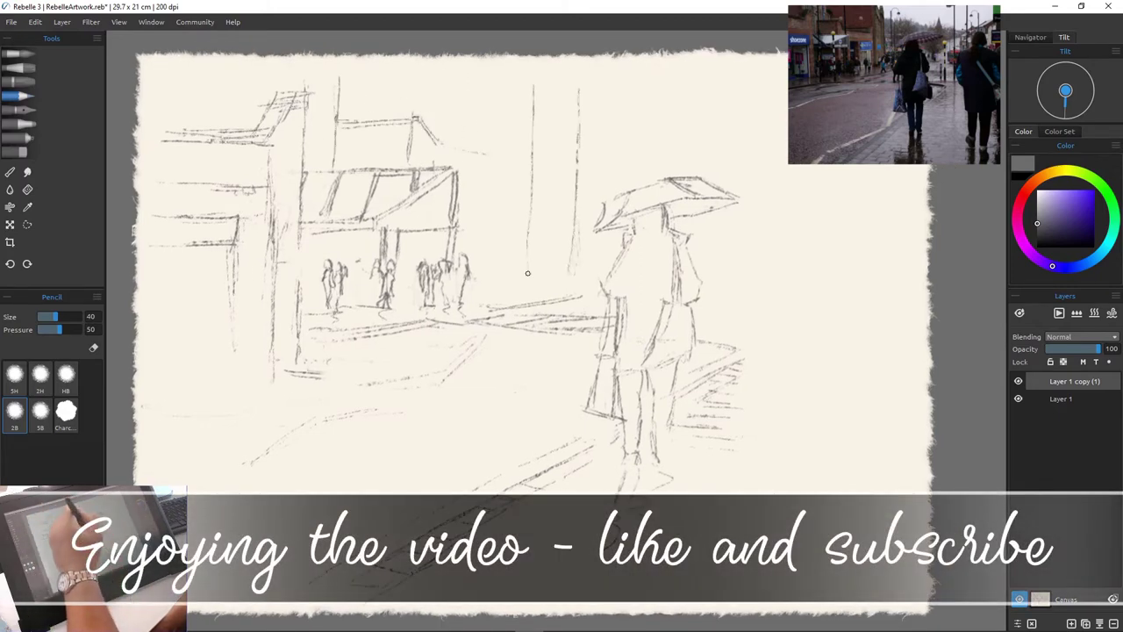
Sketch the stepped roofline of the background building between the awning building and the tall vertical lines
drag(532, 132, 516, 134)
drag(516, 135, 509, 153)
mouse_move(448, 136)
mouse_down()
mouse_move(506, 134)
mouse_move(509, 154)
mouse_up()
drag(446, 150, 479, 152)
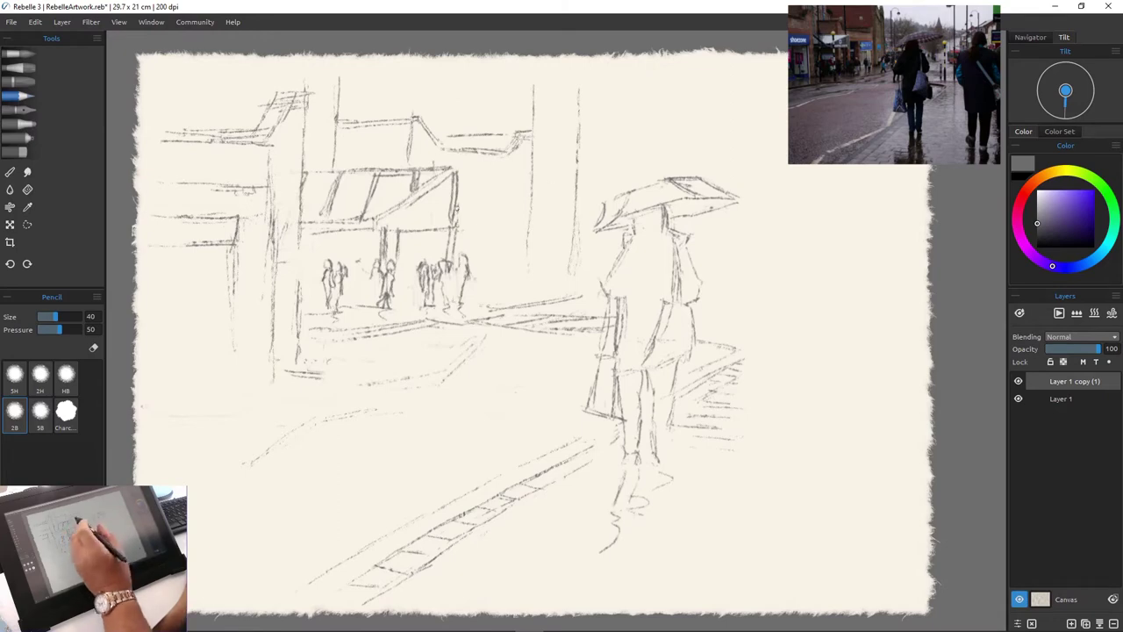
Sketch a small shopfront with a sign board below the background roofline, and two pedestrians in front of it
drag(456, 193, 477, 192)
drag(475, 193, 468, 239)
mouse_move(485, 201)
mouse_down()
mouse_move(525, 201)
mouse_move(480, 227)
mouse_up()
drag(522, 200, 522, 227)
mouse_move(476, 227)
mouse_down()
mouse_move(526, 223)
mouse_move(518, 268)
mouse_up()
drag(502, 251, 502, 283)
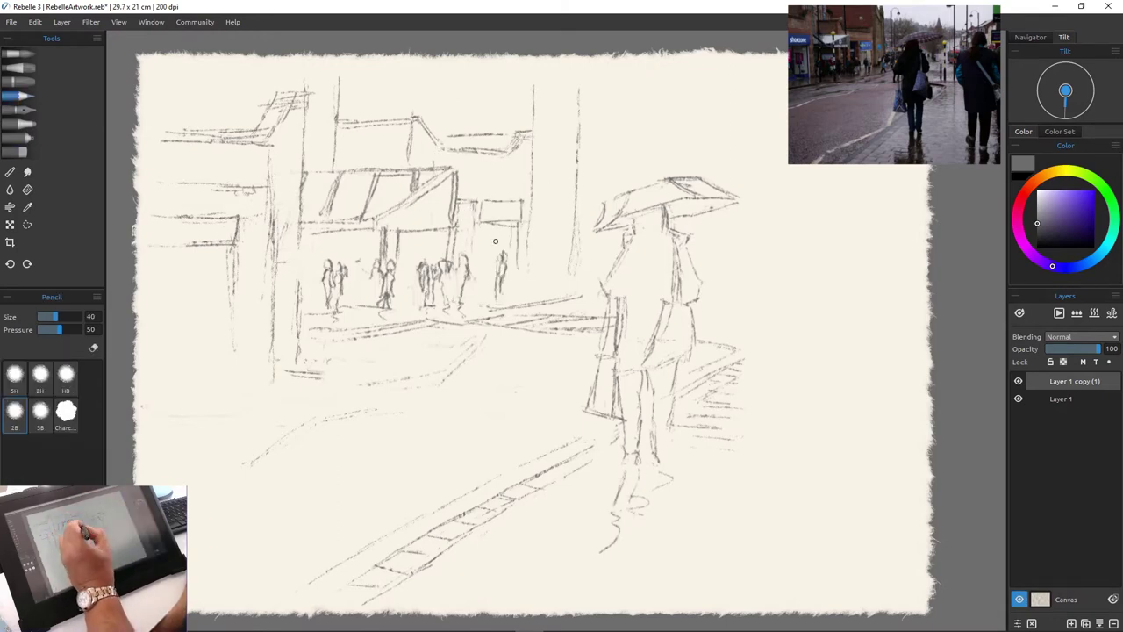
drag(495, 240, 491, 286)
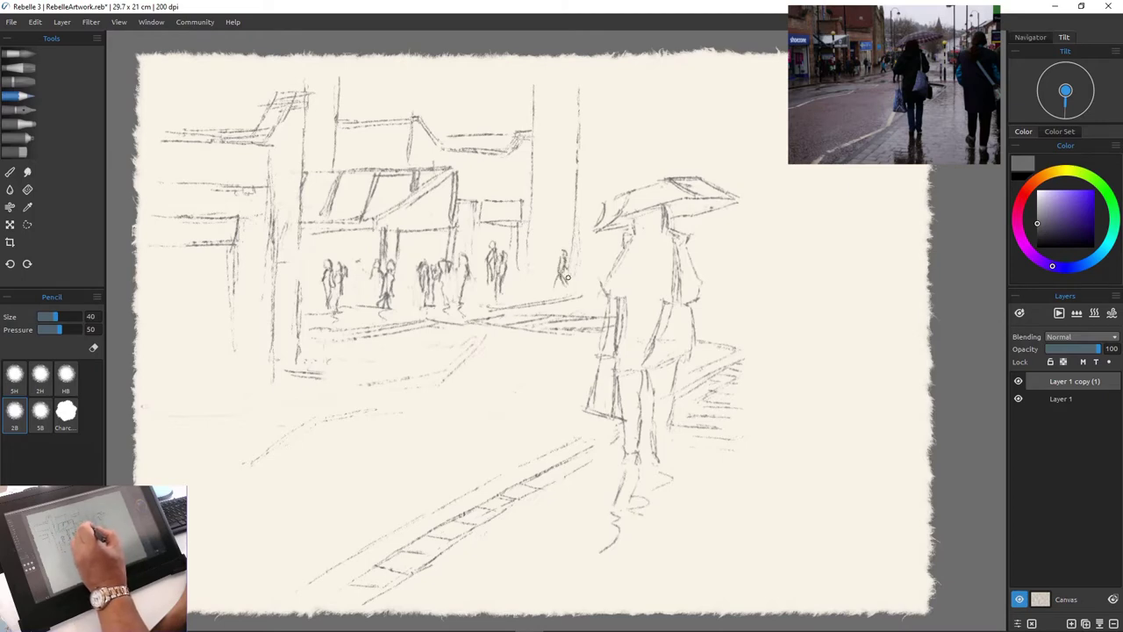
Sketch a small crowd of distant pedestrians beside the umbrella figure
mouse_move(561, 258)
mouse_down()
mouse_move(550, 294)
mouse_move(588, 243)
mouse_move(614, 249)
mouse_up()
drag(574, 250, 563, 268)
mouse_move(583, 255)
mouse_down()
mouse_move(571, 285)
mouse_move(598, 285)
mouse_up()
Draw a lamp post with a round head in front of the awning, and clean up the lines overlapping its pole
mouse_move(374, 164)
mouse_down()
mouse_move(383, 165)
mouse_move(379, 253)
mouse_up()
drag(375, 170, 373, 270)
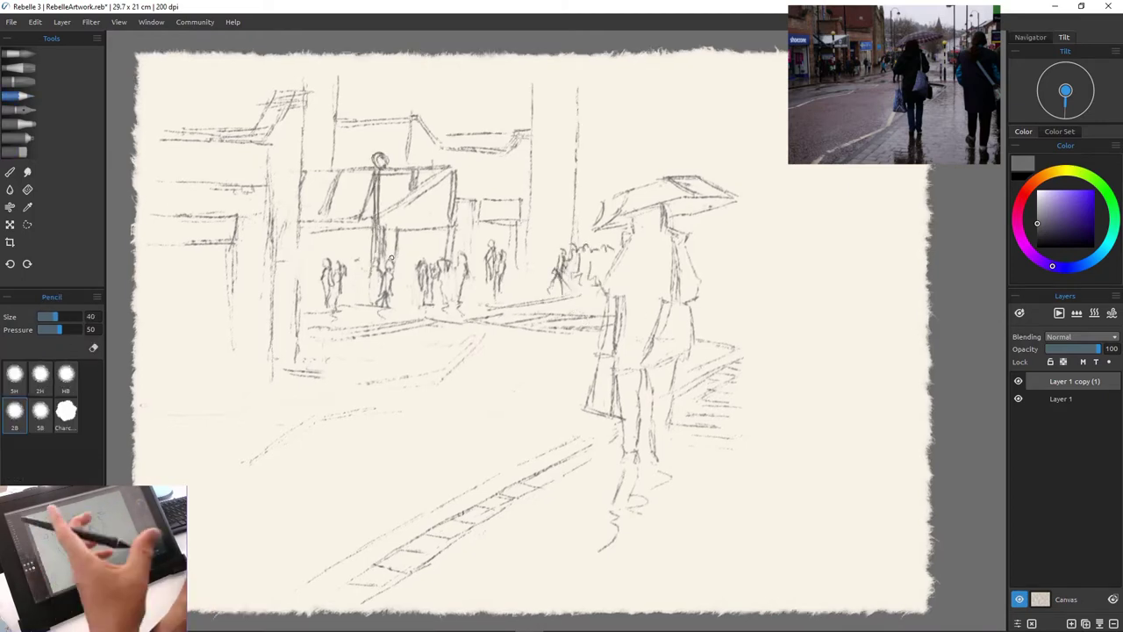
key(e)
drag(378, 190, 376, 258)
key(e)
Add a small square above the background roofline and a narrow vertical strip along the tall building's right edge
drag(489, 98, 541, 203)
mouse_move(569, 105)
mouse_down()
mouse_move(547, 81)
mouse_move(575, 121)
mouse_up()
drag(569, 79, 582, 82)
drag(582, 82, 582, 154)
drag(577, 114, 575, 202)
drag(567, 116, 565, 208)
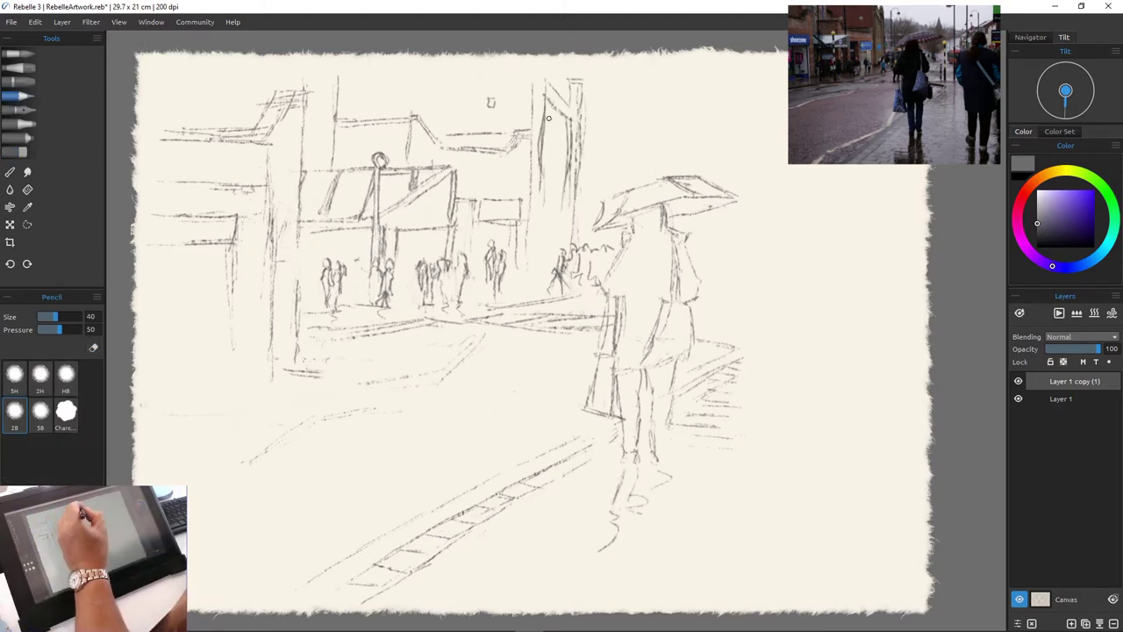
Add sloping gable lines and long vertical shading strokes to the tall background building
drag(546, 84, 571, 109)
drag(544, 104, 572, 128)
drag(489, 100, 489, 113)
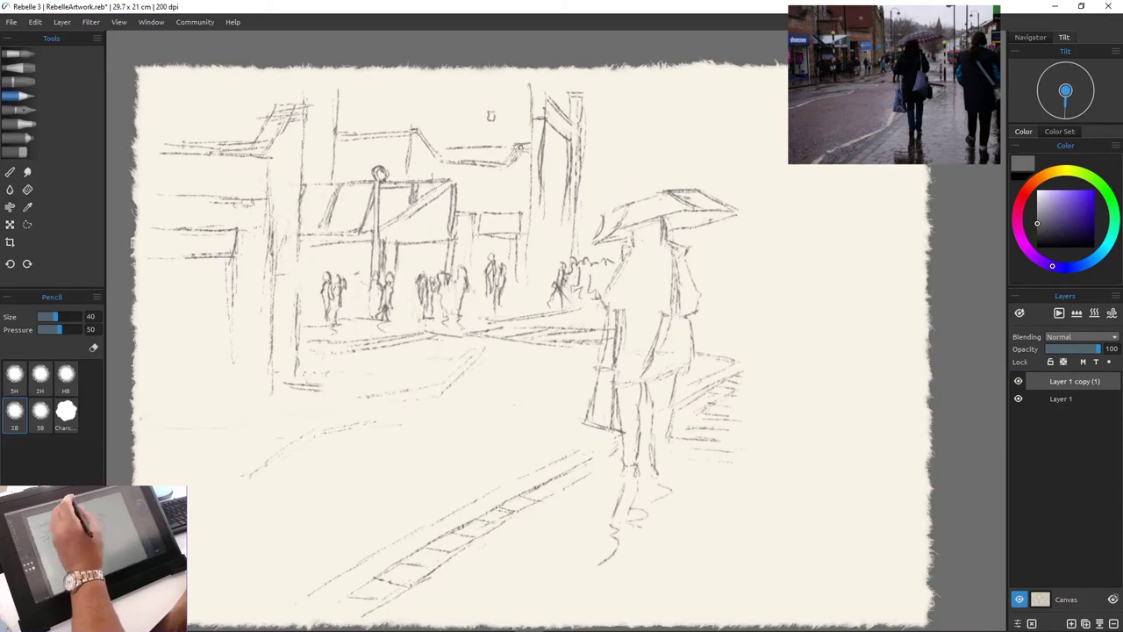
drag(551, 133, 548, 204)
drag(547, 161, 549, 267)
drag(562, 144, 557, 265)
Sketch the distant treeline and church spire behind the umbrella, and a ground line to the right of the figure
drag(583, 198, 621, 195)
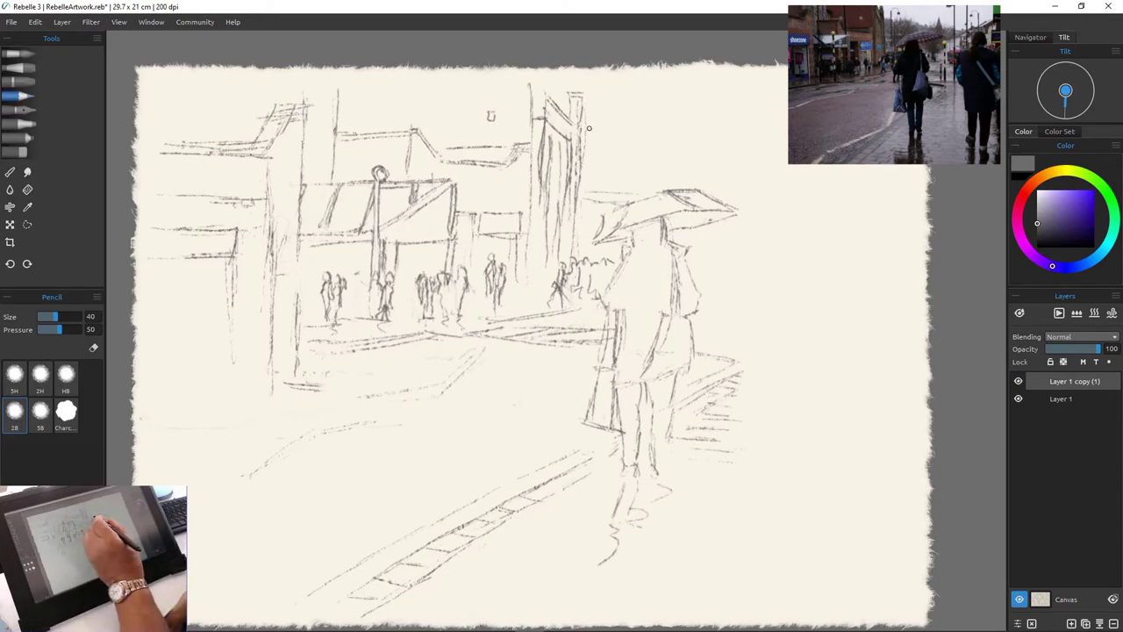
mouse_move(589, 142)
mouse_down()
mouse_move(674, 158)
mouse_move(716, 195)
mouse_up()
drag(742, 160, 741, 195)
drag(729, 118, 742, 160)
mouse_move(729, 118)
mouse_down()
mouse_move(715, 160)
mouse_move(747, 160)
mouse_up()
key(e)
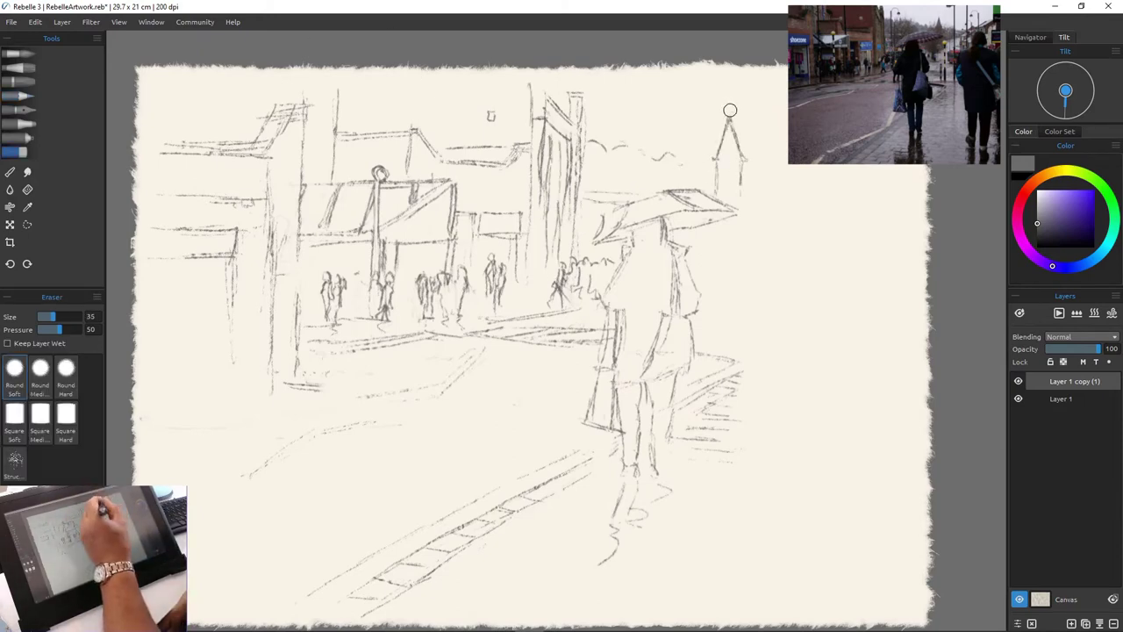
key(e)
drag(702, 341, 824, 336)
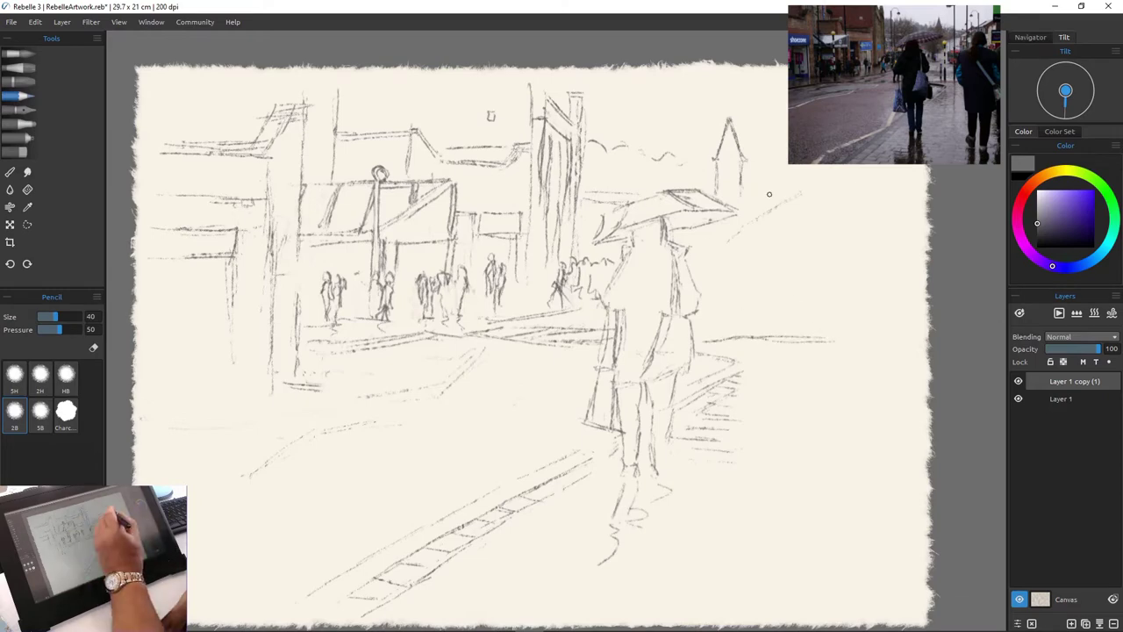
Lasso-select the umbrella figure and enlarge it slightly so the umbrella sits higher in the scene
click(27, 225)
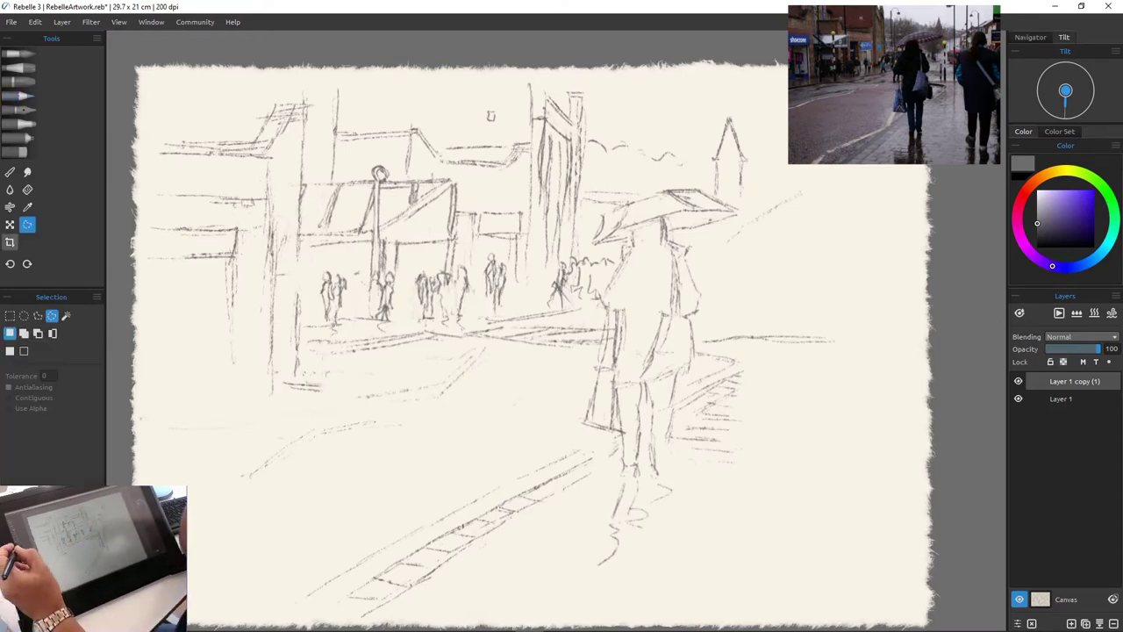
mouse_move(707, 171)
mouse_down()
mouse_move(673, 491)
mouse_move(666, 170)
mouse_move(756, 128)
mouse_move(718, 184)
mouse_up()
click(9, 224)
click(18, 95)
click(35, 22)
click(53, 162)
Redraw the church spire above the raised umbrella and erase its stray lines
click(18, 151)
click(17, 95)
drag(730, 109, 745, 182)
mouse_move(714, 159)
mouse_down()
mouse_move(730, 106)
mouse_move(746, 154)
mouse_up()
click(17, 152)
drag(735, 114, 748, 158)
click(17, 95)
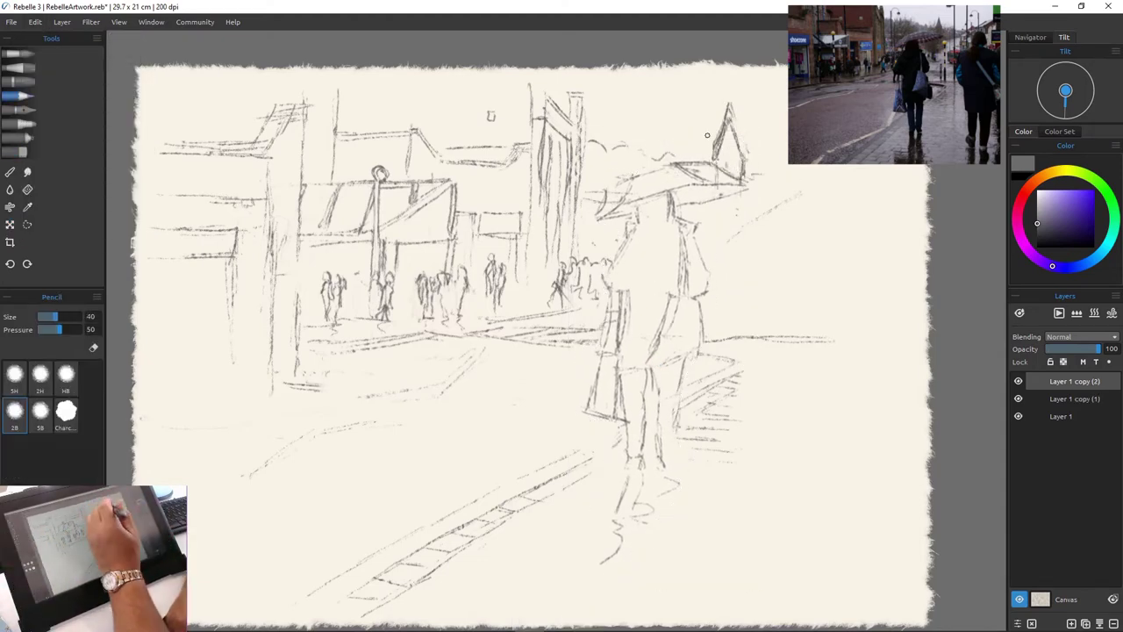
Merge the sketch layers down into a single layer
click(62, 22)
click(78, 65)
click(61, 22)
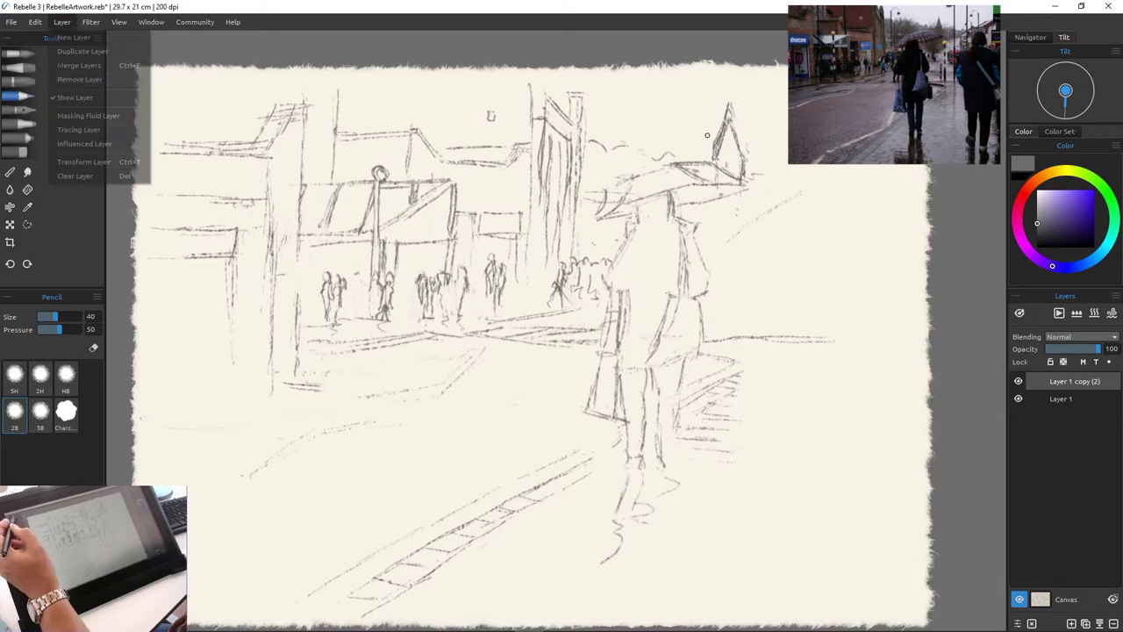
click(77, 65)
Erase the heavy overlapping strokes on the church spire and redraw its outline cleanly
click(18, 152)
drag(716, 162, 718, 182)
click(18, 95)
click(17, 152)
click(18, 96)
mouse_move(732, 111)
mouse_down()
mouse_move(717, 156)
mouse_move(746, 153)
mouse_up()
Draw a lamp post to the right of the umbrella figure, and strengthen the ground line at its base
mouse_move(716, 149)
mouse_down()
mouse_move(746, 155)
mouse_move(783, 188)
mouse_move(752, 279)
mouse_move(750, 353)
mouse_up()
drag(754, 295, 756, 343)
drag(748, 302, 747, 342)
drag(710, 342, 848, 339)
drag(753, 215, 753, 260)
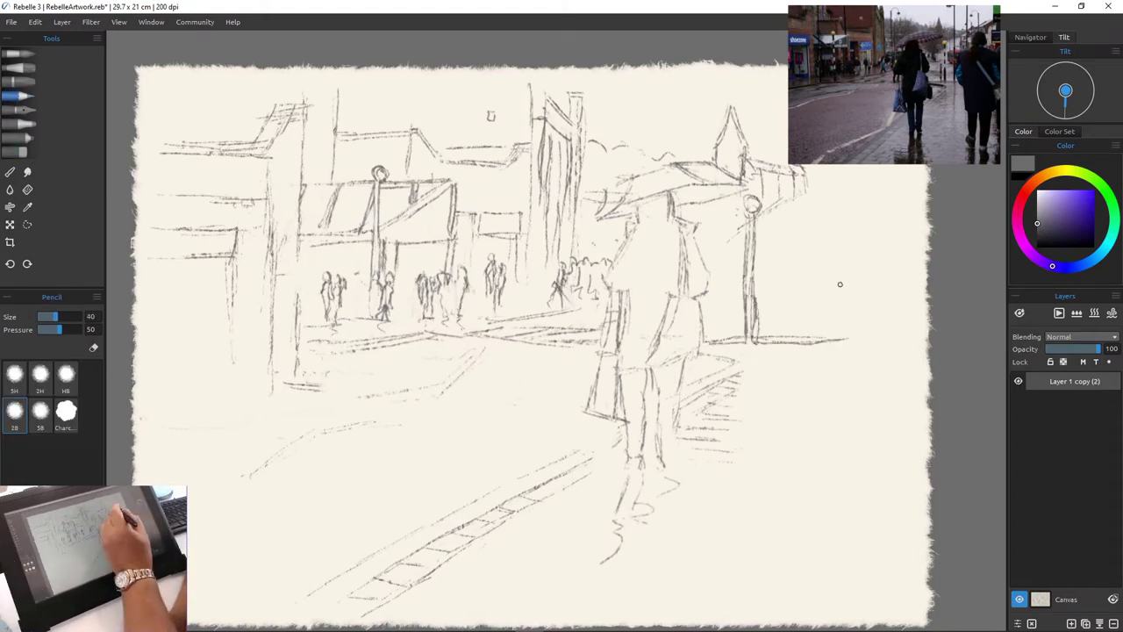
Sketch the roof edges and hanging vertical details of the right-hand buildings, and a rough shape beside the figure's shoulder
drag(807, 167, 841, 182)
drag(830, 180, 827, 221)
drag(849, 165, 857, 173)
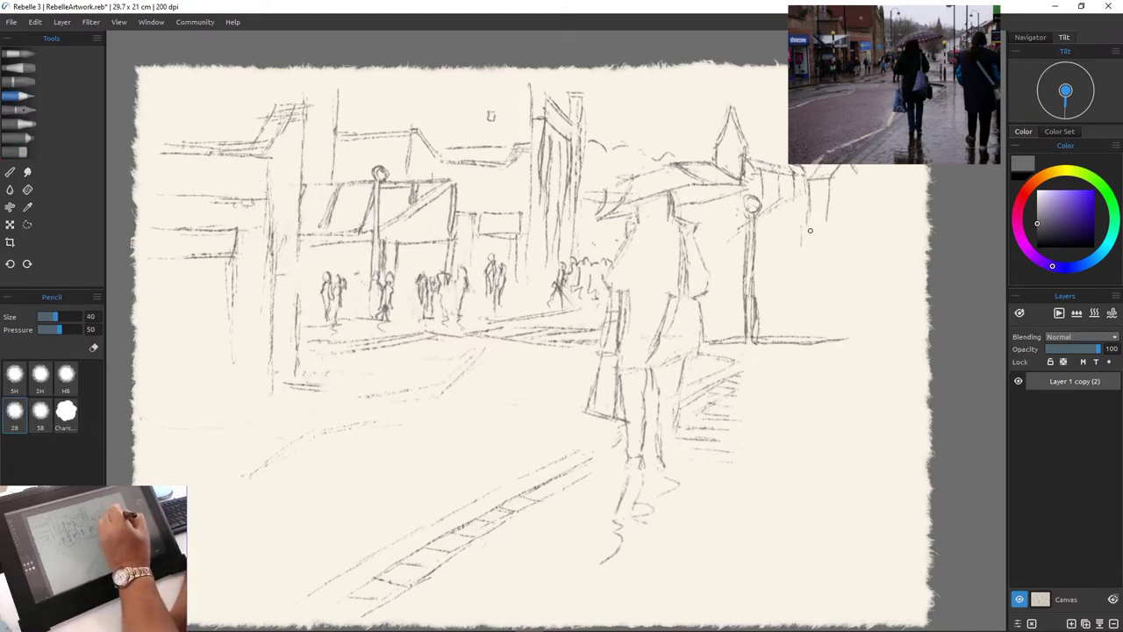
drag(846, 214, 815, 217)
drag(817, 216, 811, 296)
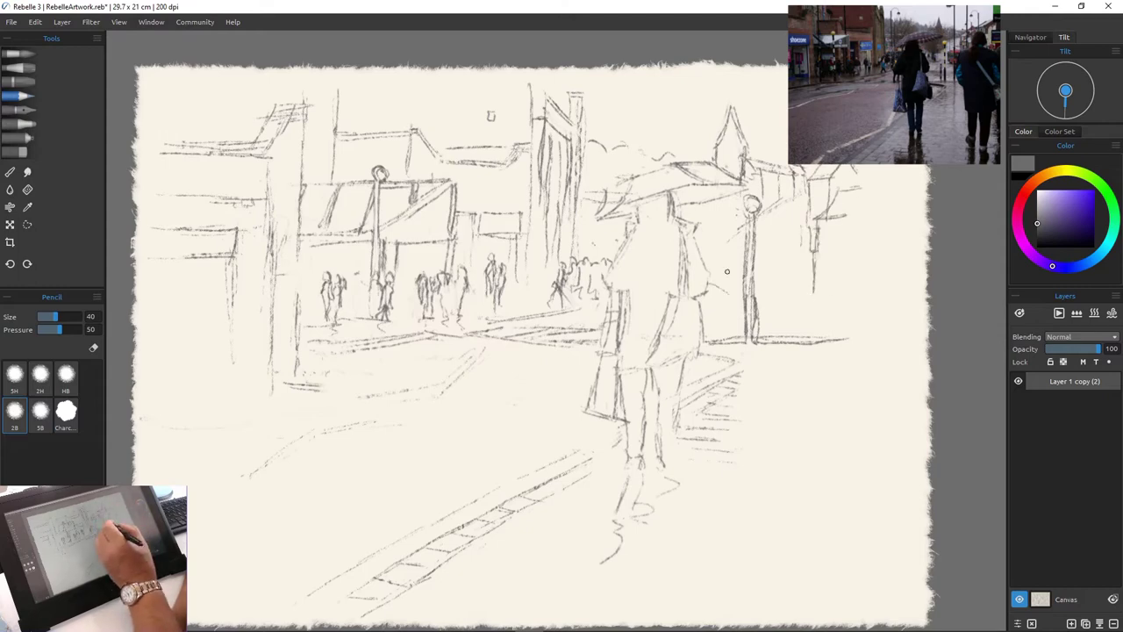
drag(724, 219, 710, 272)
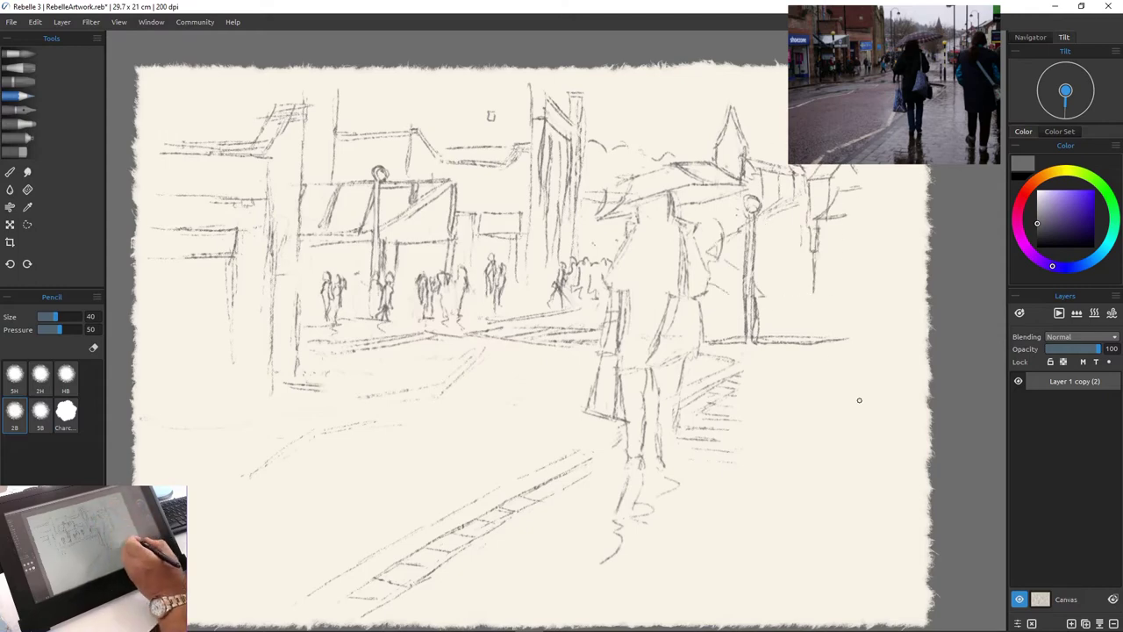
Sketch crossing pavement lines at the foot of the right-hand building, and the building's long vertical corner
drag(825, 400, 878, 401)
mouse_move(829, 409)
mouse_down()
mouse_move(857, 409)
mouse_move(855, 418)
mouse_up()
drag(839, 409, 841, 441)
drag(881, 425, 865, 490)
drag(882, 242, 882, 360)
drag(883, 402, 908, 452)
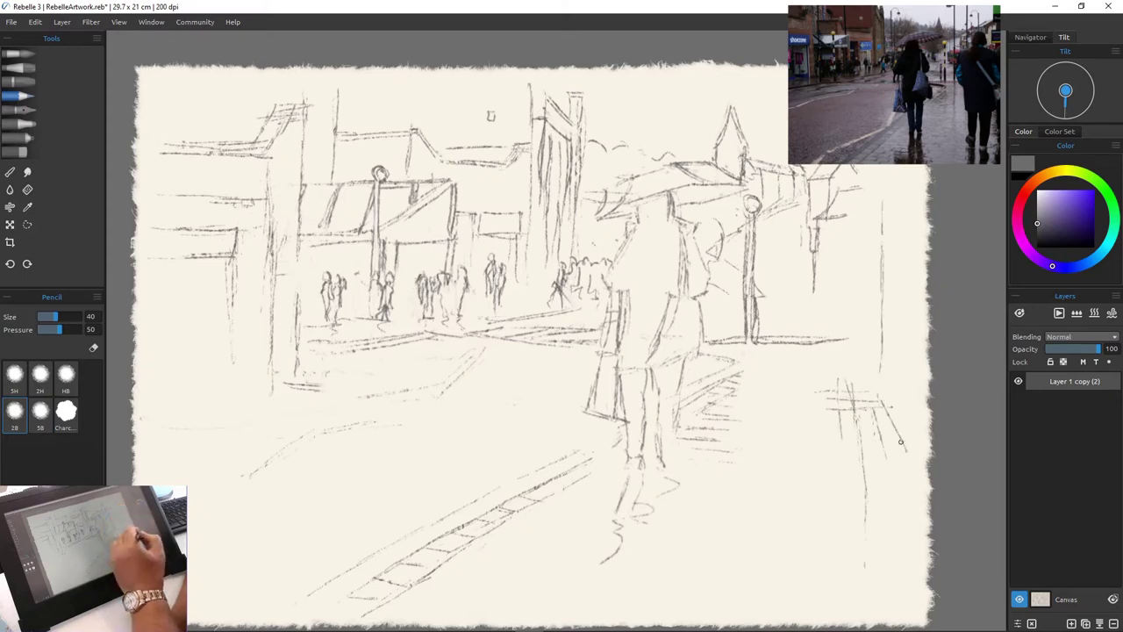
Strengthen the right-hand building's vertical corner and add more upright lines on both sides of it
drag(884, 353, 890, 439)
drag(881, 165, 888, 250)
drag(897, 207, 898, 264)
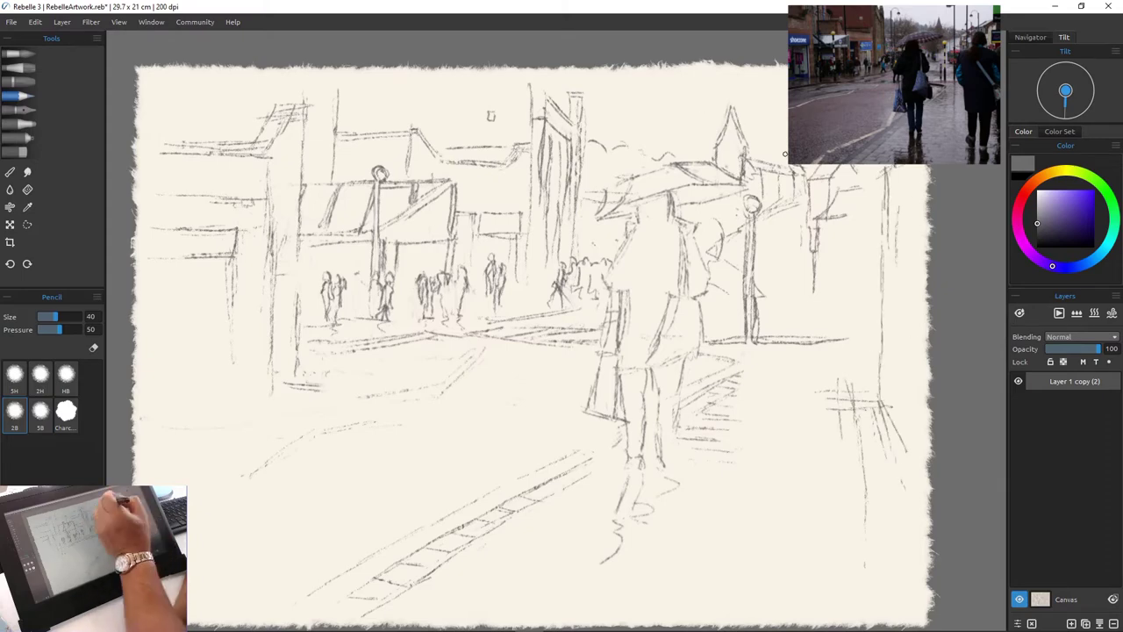
mouse_move(853, 167)
mouse_down()
mouse_move(853, 312)
mouse_move(878, 267)
mouse_up()
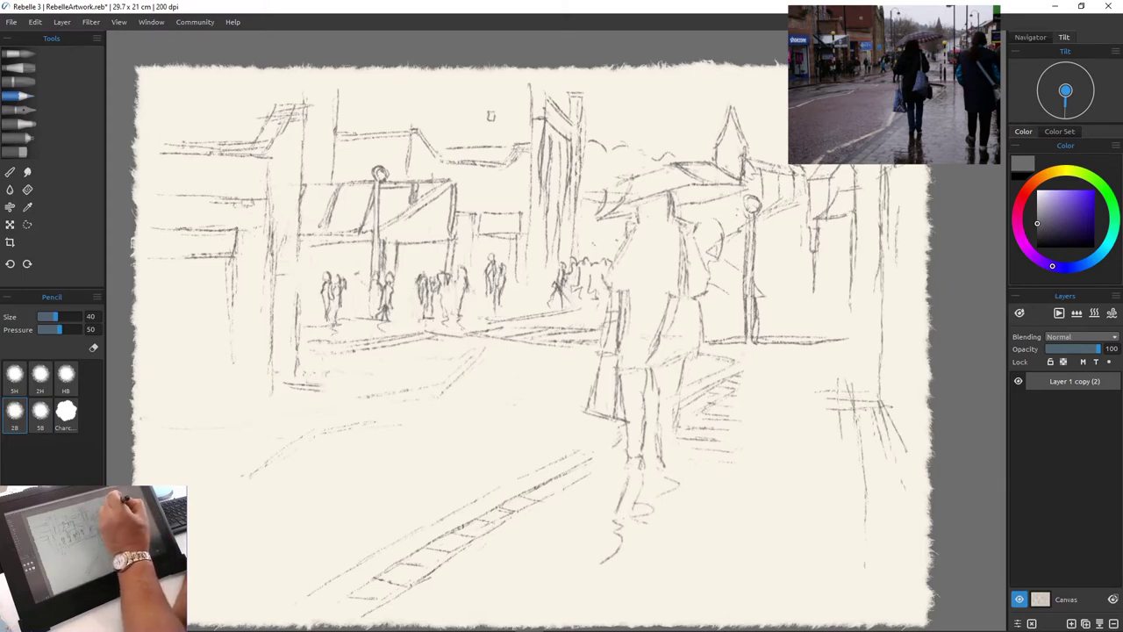
Draw the left shop's doorway uprights down to the kerb, and erase the line ends that run past the pavement
drag(187, 256, 191, 409)
drag(176, 367, 174, 402)
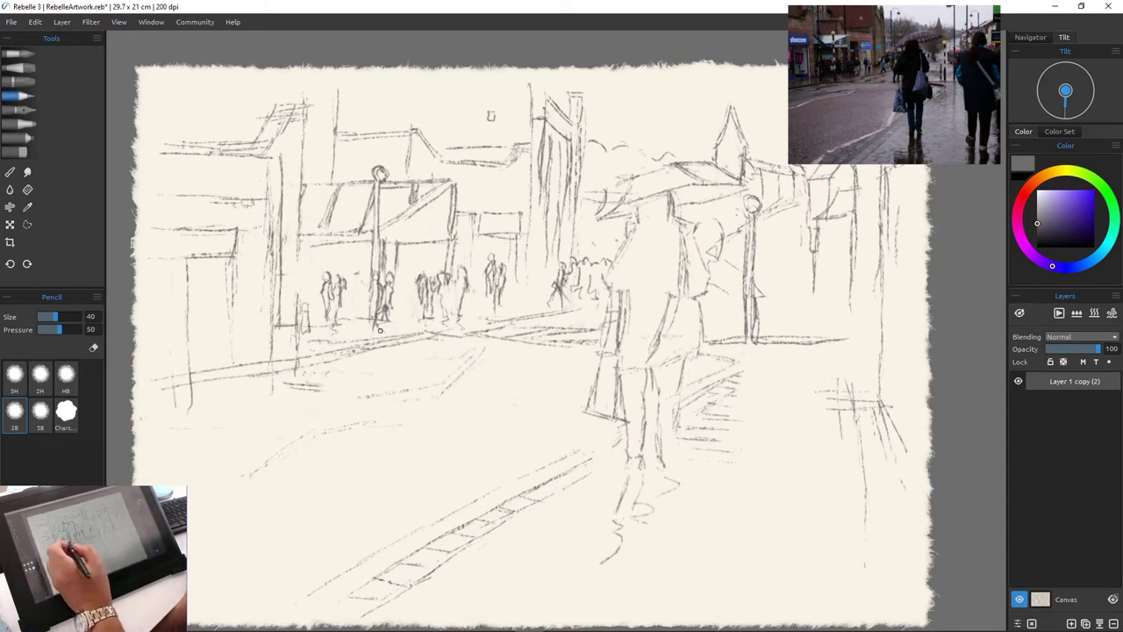
key(e)
drag(177, 415, 186, 379)
key(e)
mouse_move(186, 379)
mouse_down()
mouse_move(179, 360)
mouse_move(204, 355)
mouse_up()
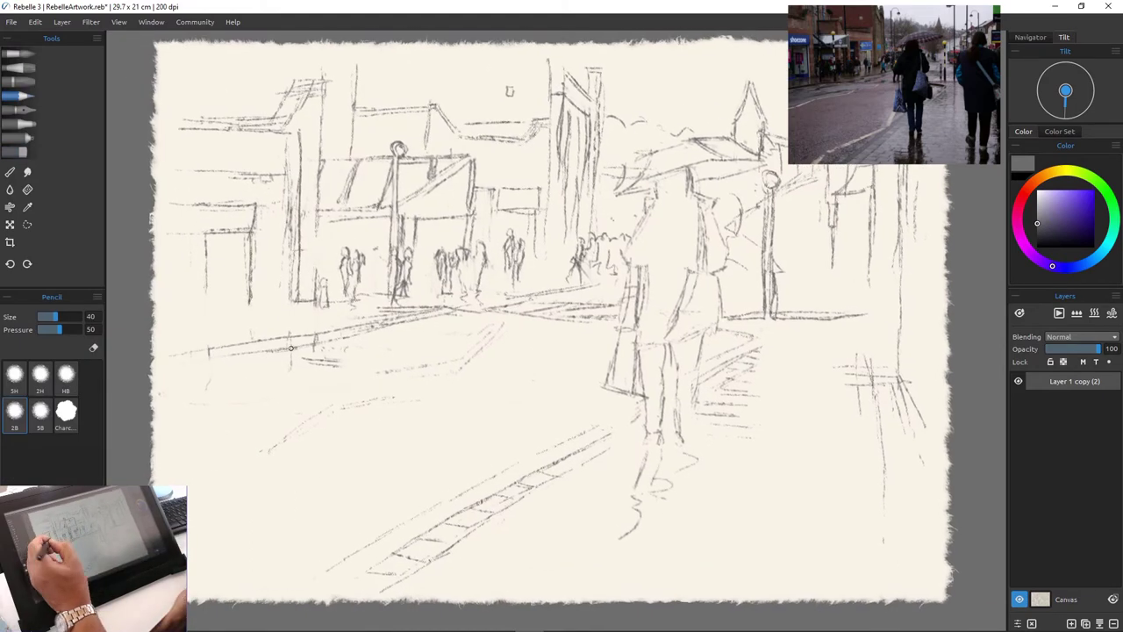
Sketch the left shopfront's ground line, sign fascia and door frame, and add short lines across the road
drag(293, 303, 162, 314)
drag(154, 209, 205, 206)
drag(154, 233, 209, 231)
drag(268, 201, 267, 305)
drag(242, 232, 267, 230)
mouse_move(239, 202)
mouse_down()
mouse_move(270, 201)
mouse_move(253, 295)
mouse_up()
key(e)
key(e)
drag(255, 233, 255, 294)
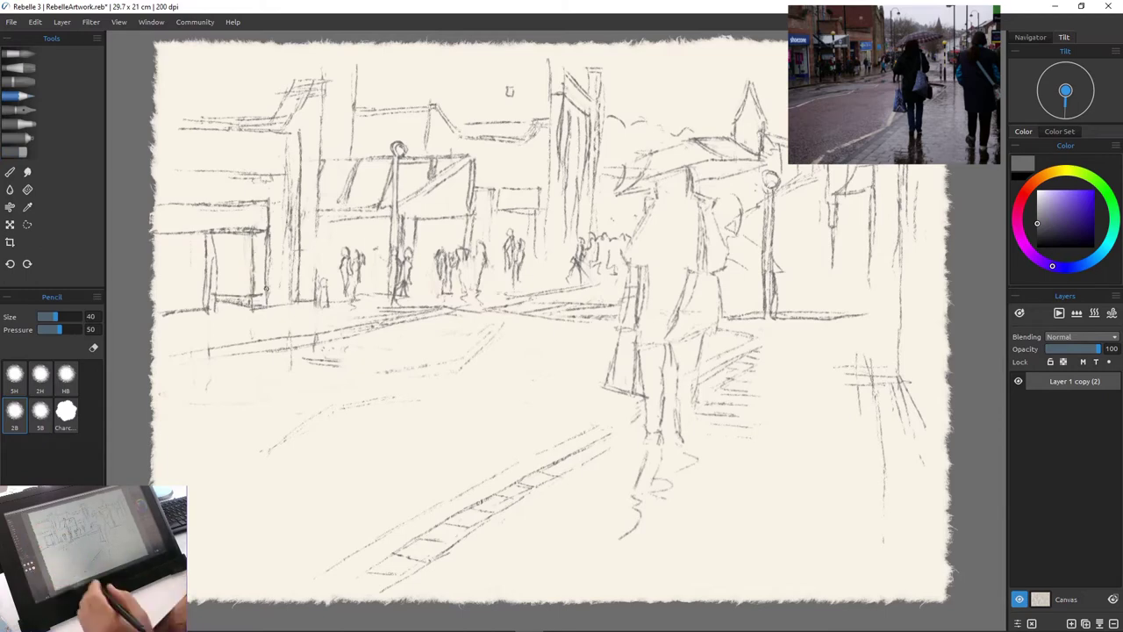
drag(400, 370, 461, 367)
drag(523, 323, 584, 332)
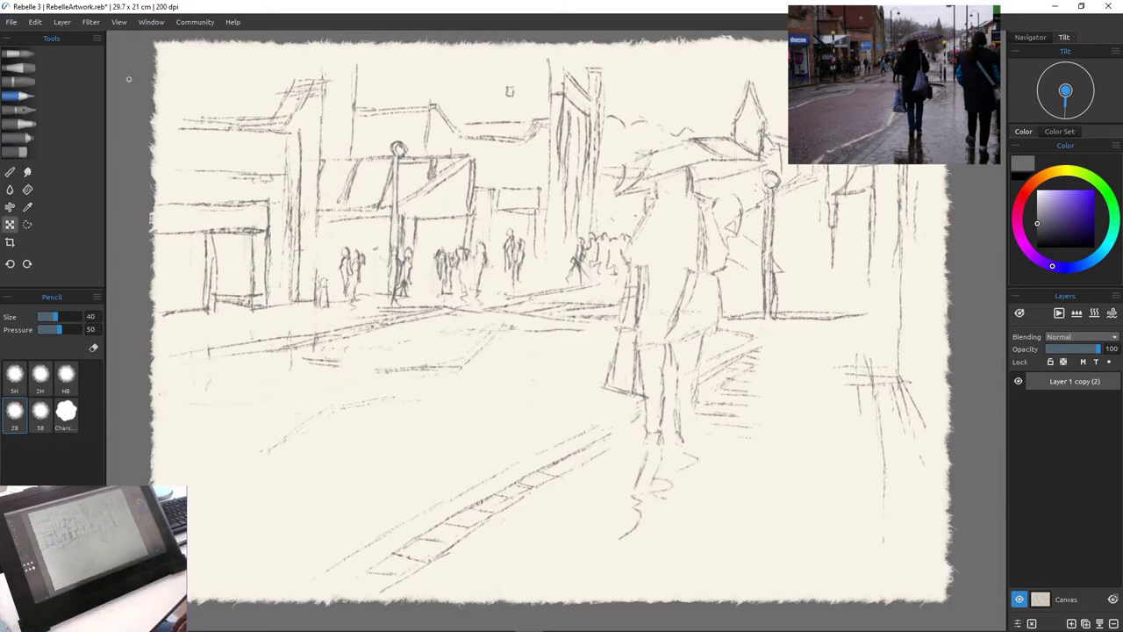
Scale the whole sketch to 2036 by 1400 px and move it up on the sheet
key(ctrl+t)
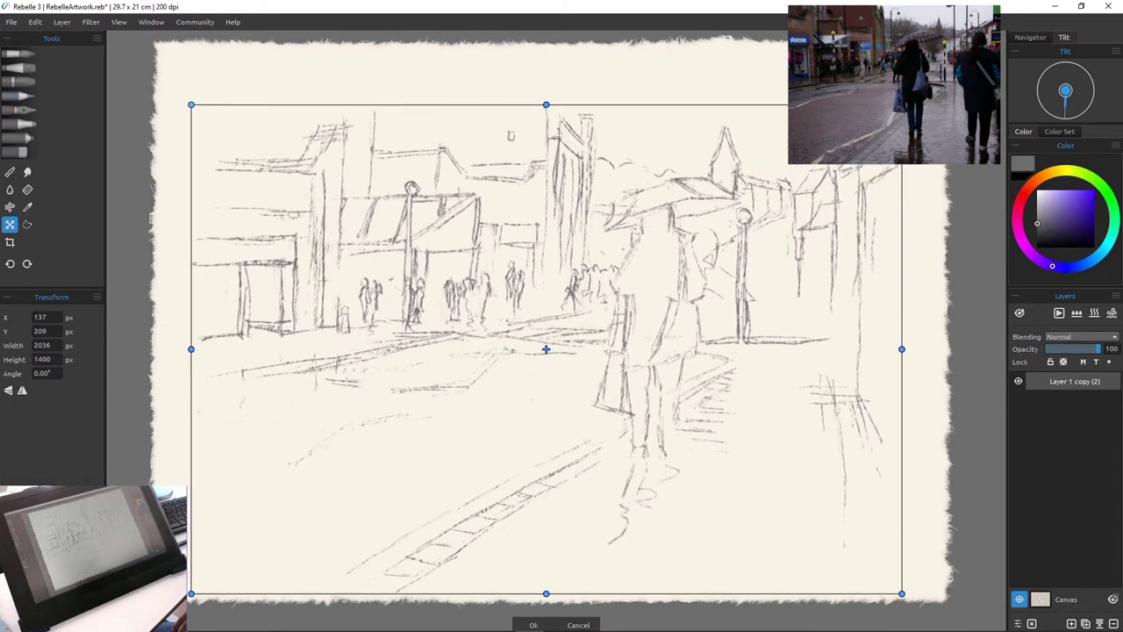
drag(547, 348, 546, 319)
key(Return)
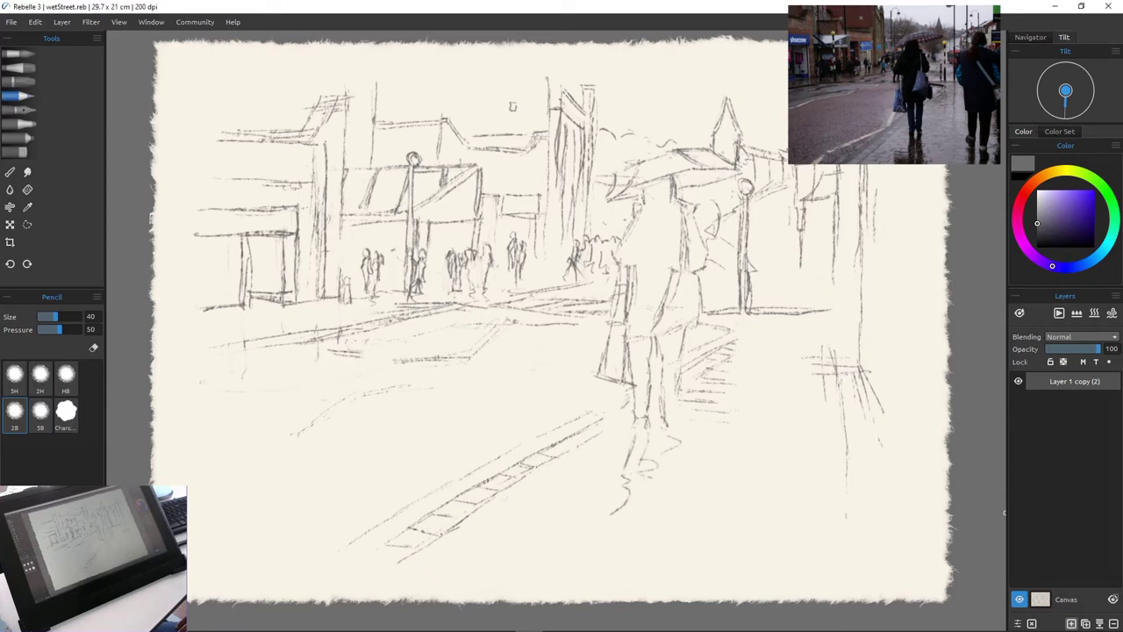
Add a blank layer above the drawing, then rename the pencil layer "sketch" and lock it
key(ctrl+shift+n)
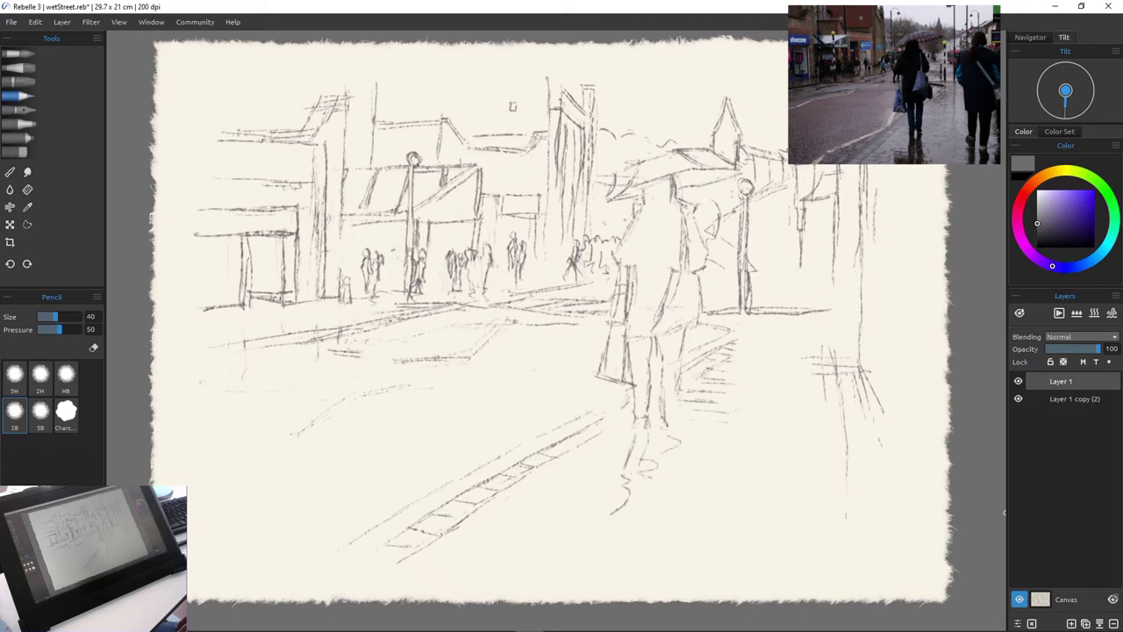
click(1074, 399)
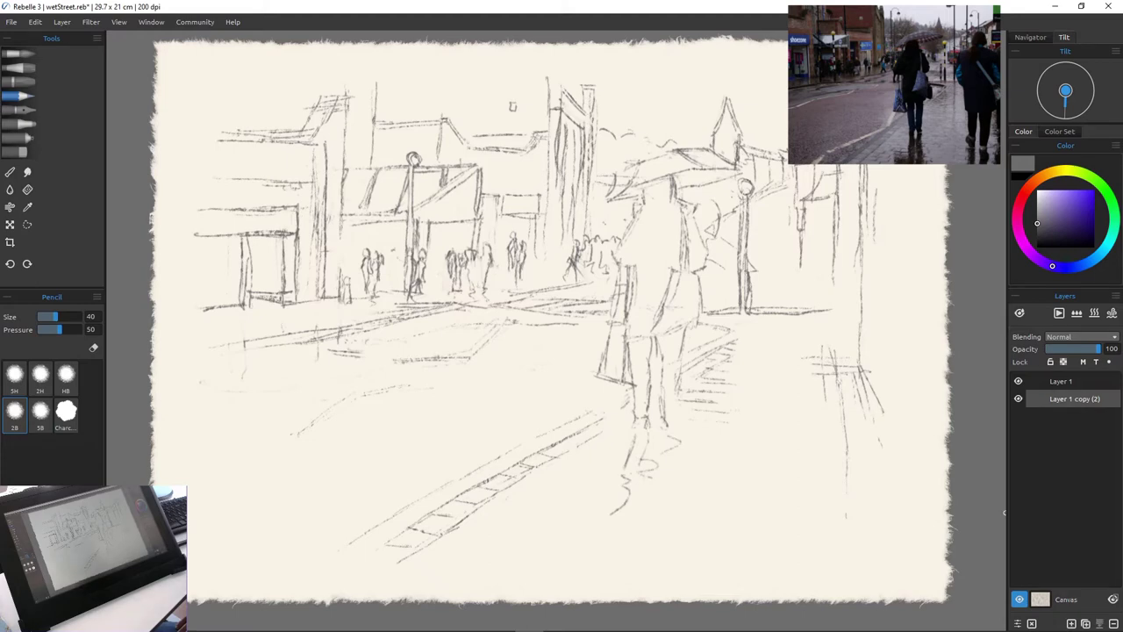
double_click(1075, 398)
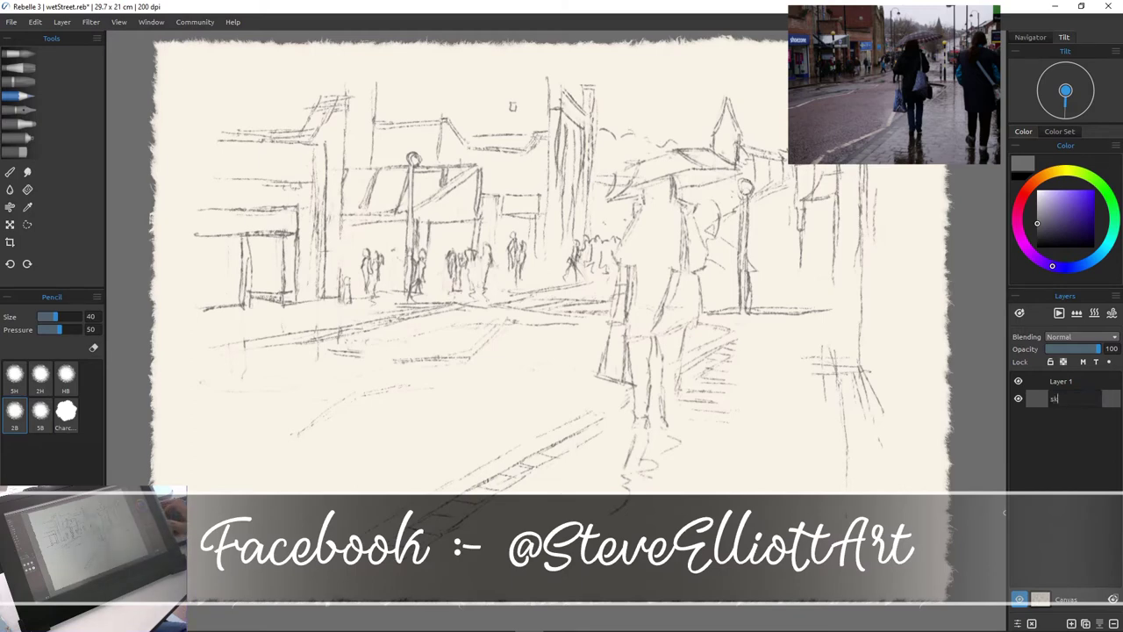
text(sketch)
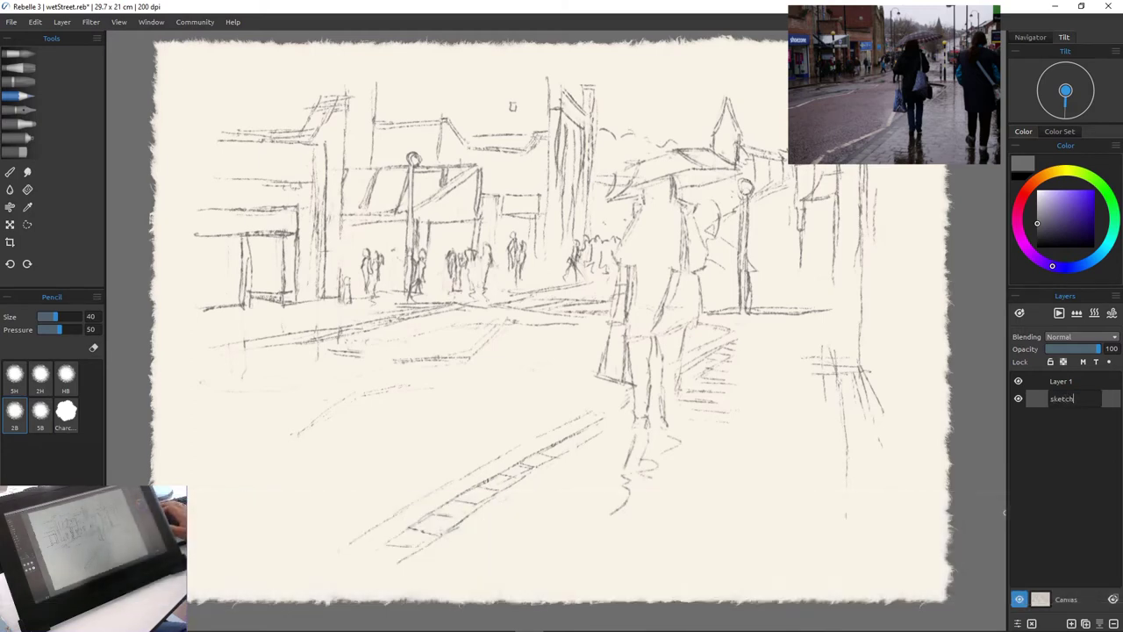
key(Return)
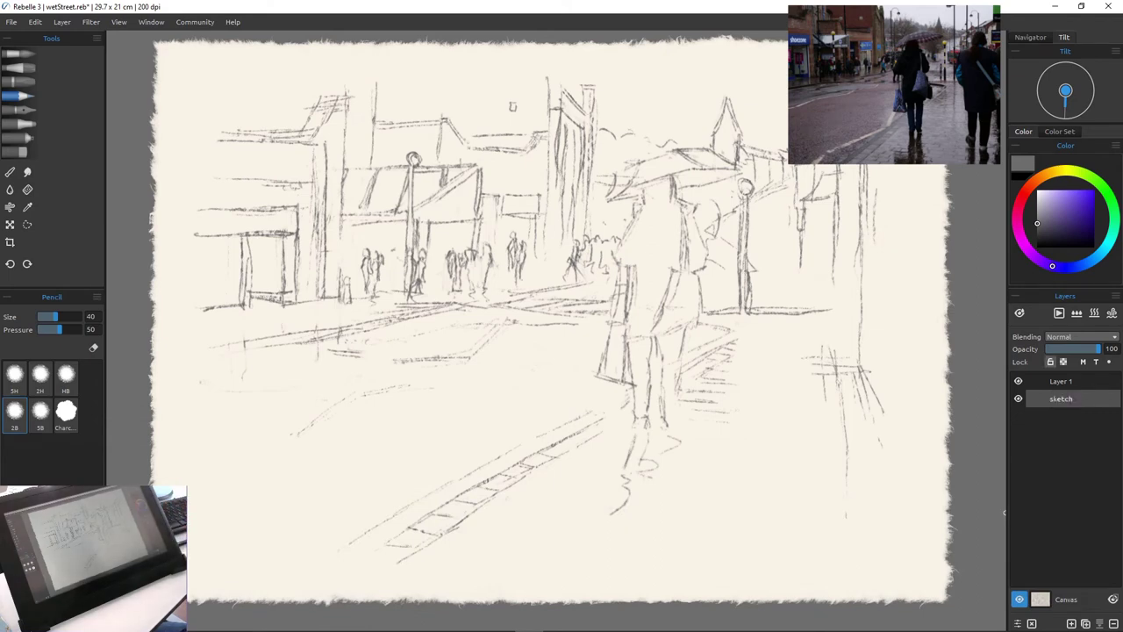
On Layer 1, set the watercolor brush's water to 62 and paint a light grey sky wash behind the rooftops and church spire
click(1061, 381)
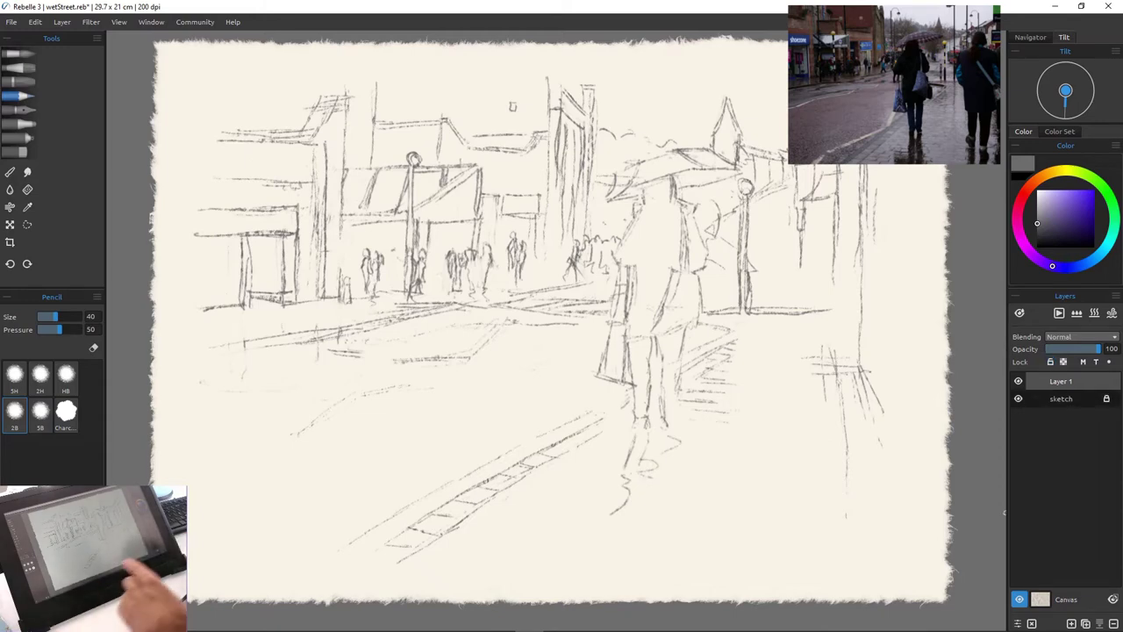
key(w)
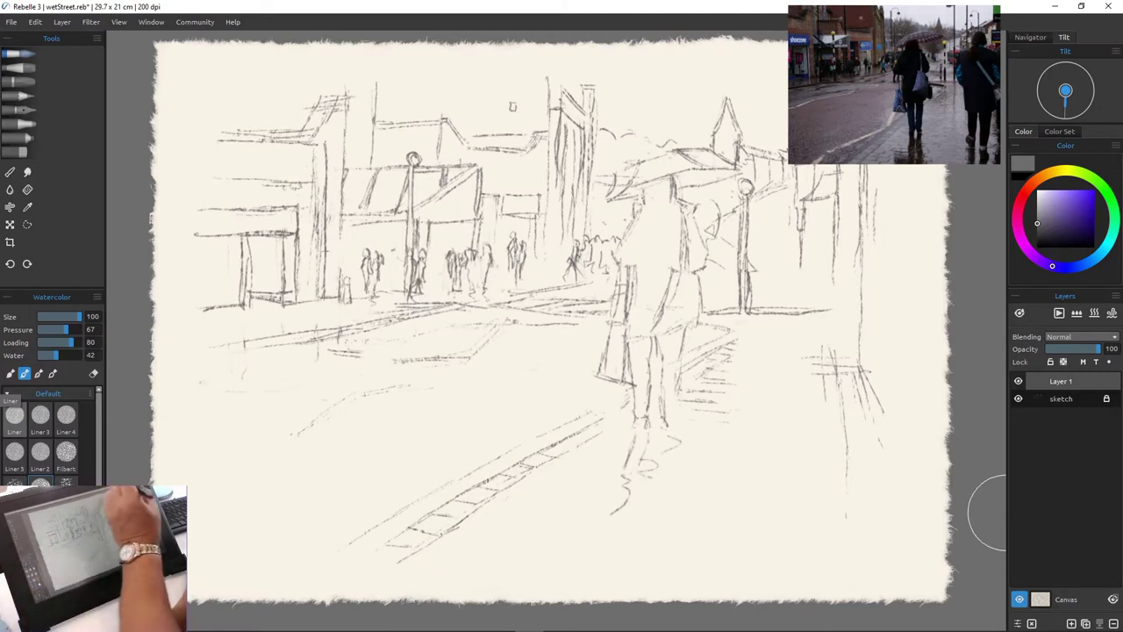
click(1046, 198)
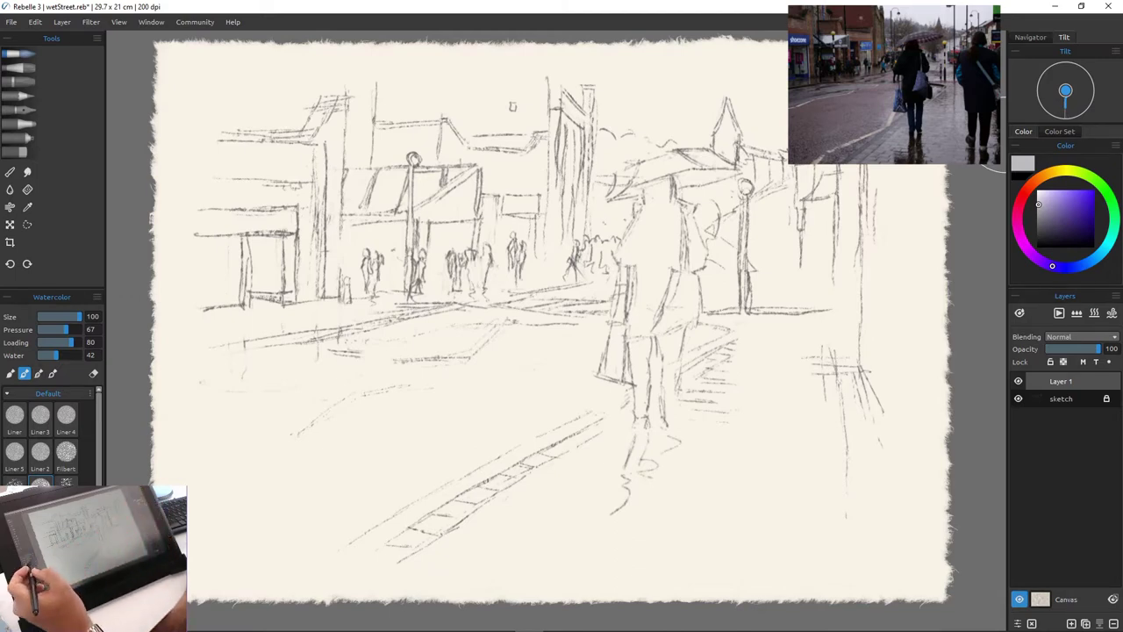
drag(56, 354, 66, 355)
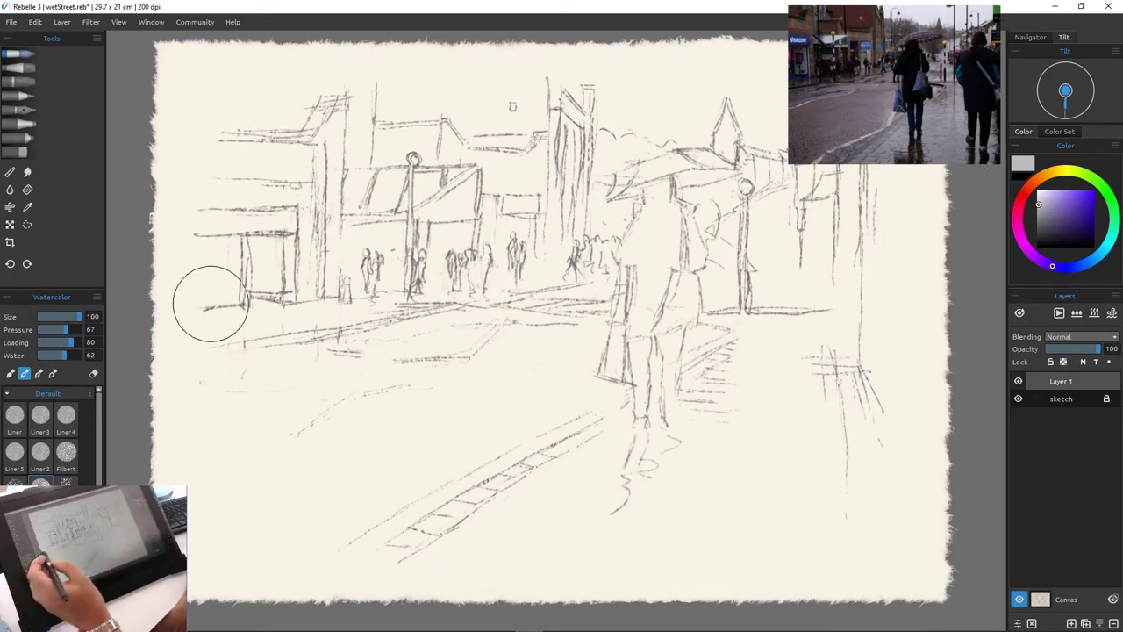
mouse_move(747, 111)
mouse_down()
mouse_move(776, 112)
mouse_move(808, 96)
mouse_up()
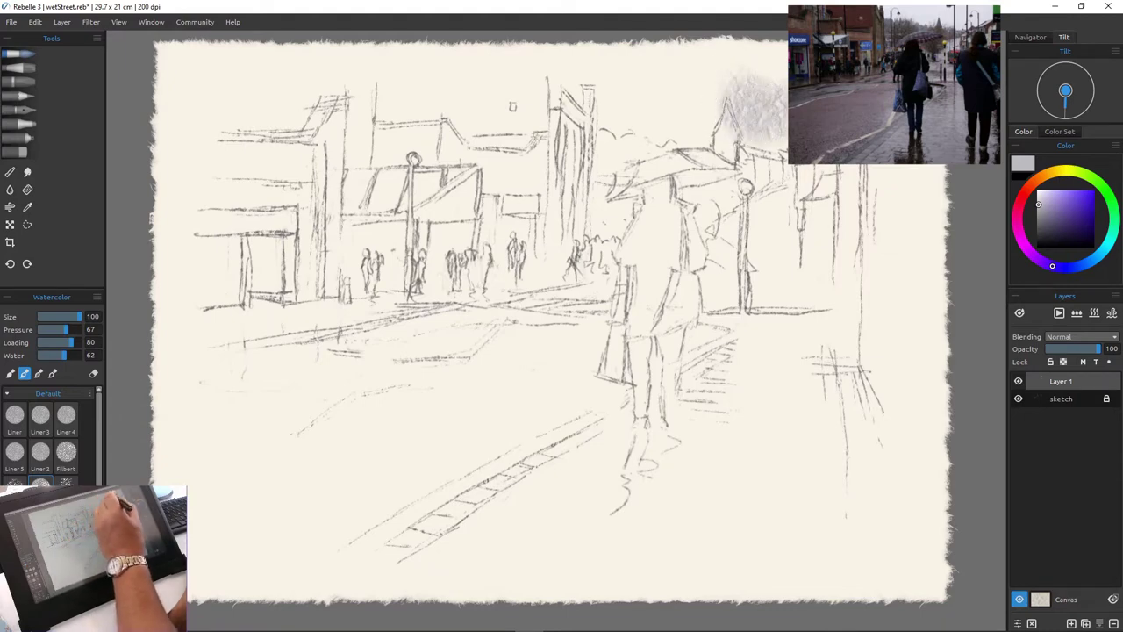
mouse_move(778, 136)
mouse_down()
mouse_move(685, 84)
mouse_move(700, 132)
mouse_move(667, 105)
mouse_move(710, 77)
mouse_move(803, 96)
mouse_up()
mouse_move(676, 88)
mouse_down()
mouse_move(634, 110)
mouse_move(677, 106)
mouse_move(592, 91)
mouse_up()
mouse_move(503, 130)
mouse_down()
mouse_move(545, 99)
mouse_move(523, 81)
mouse_move(573, 95)
mouse_move(525, 88)
mouse_move(517, 108)
mouse_move(540, 115)
mouse_move(599, 89)
mouse_move(635, 125)
mouse_move(675, 126)
mouse_move(716, 106)
mouse_move(800, 139)
mouse_up()
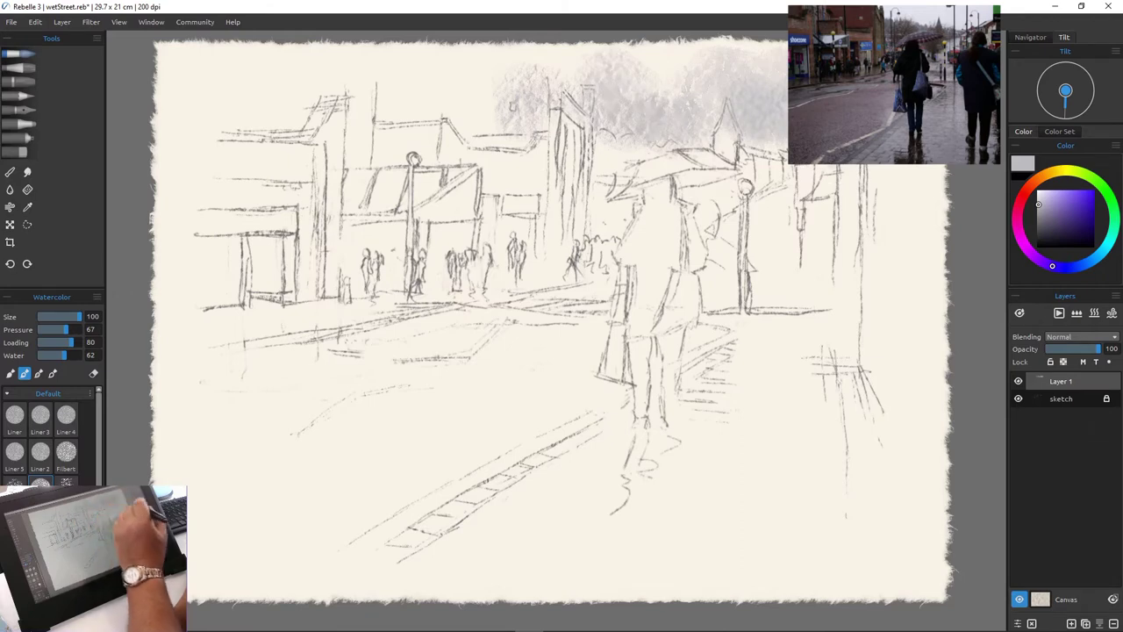
Wash the right-hand buildings with muted pink, and blend warm ochre into their lower part and outer edge
click(1021, 200)
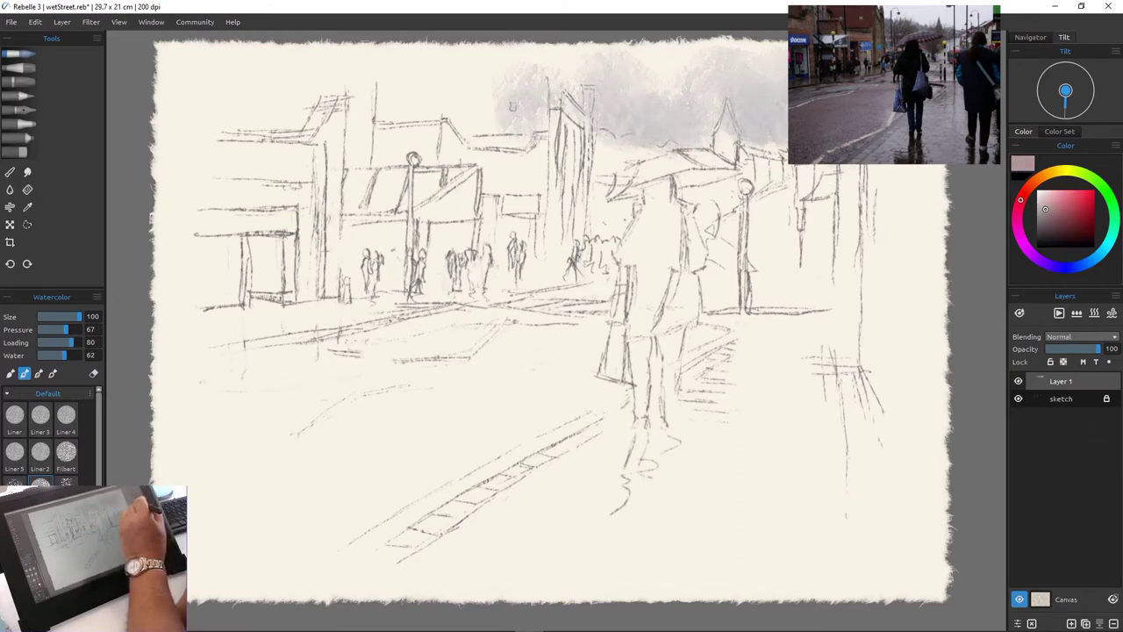
mouse_move(888, 138)
mouse_down()
mouse_move(799, 195)
mouse_move(812, 172)
mouse_move(790, 199)
mouse_move(755, 202)
mouse_up()
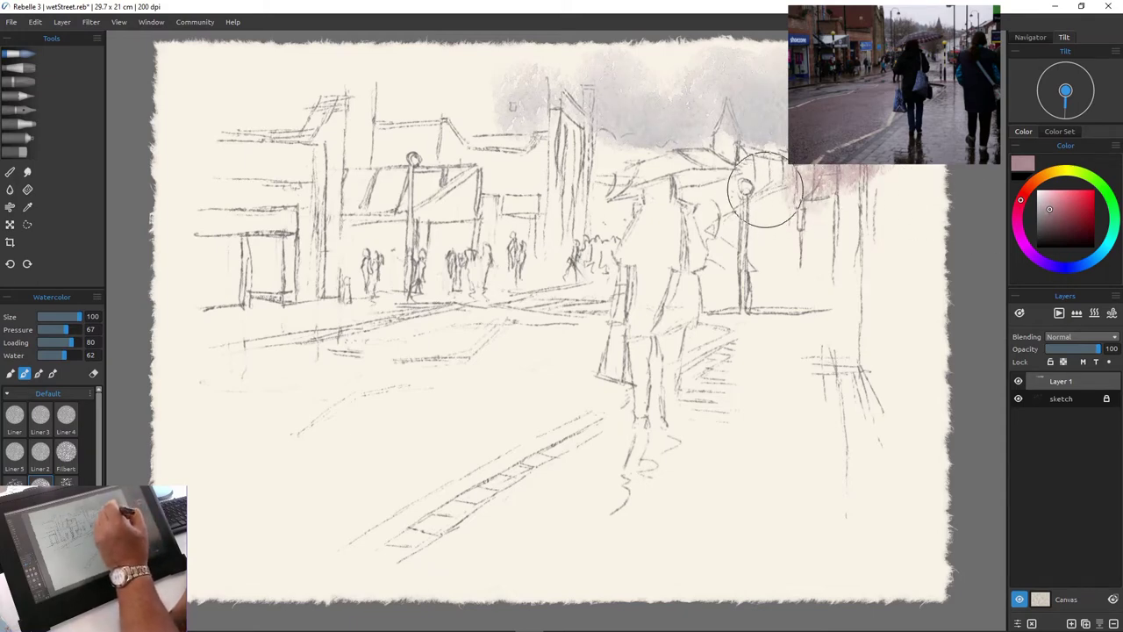
mouse_move(816, 222)
mouse_down()
mouse_move(785, 199)
mouse_move(773, 176)
mouse_move(778, 235)
mouse_move(823, 256)
mouse_move(841, 242)
mouse_move(832, 197)
mouse_move(841, 277)
mouse_move(935, 352)
mouse_move(878, 305)
mouse_move(844, 242)
mouse_move(872, 178)
mouse_move(890, 217)
mouse_move(889, 169)
mouse_move(906, 206)
mouse_up()
click(1046, 173)
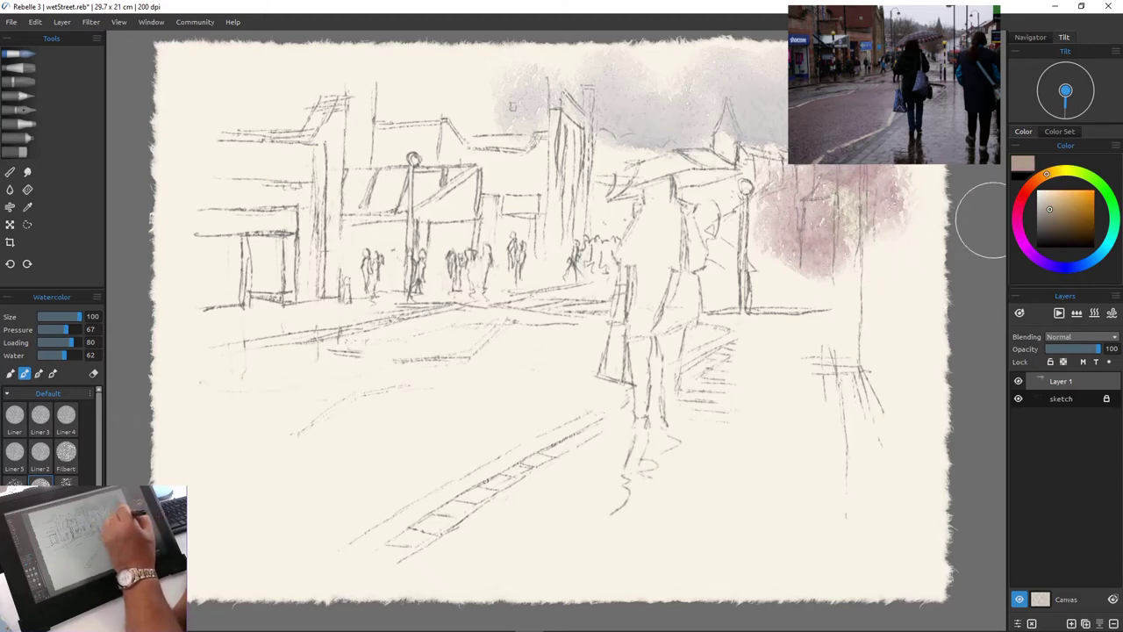
drag(782, 231, 781, 279)
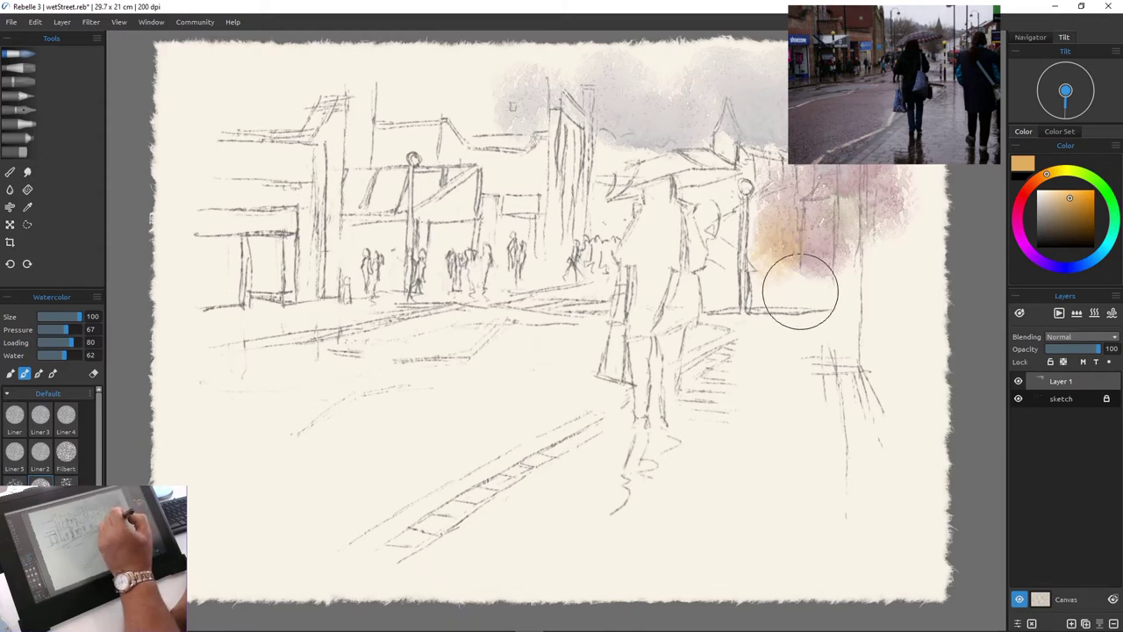
mouse_move(825, 239)
mouse_down()
mouse_move(850, 277)
mouse_move(851, 243)
mouse_move(899, 258)
mouse_move(906, 216)
mouse_move(915, 306)
mouse_move(895, 237)
mouse_move(916, 177)
mouse_move(933, 216)
mouse_up()
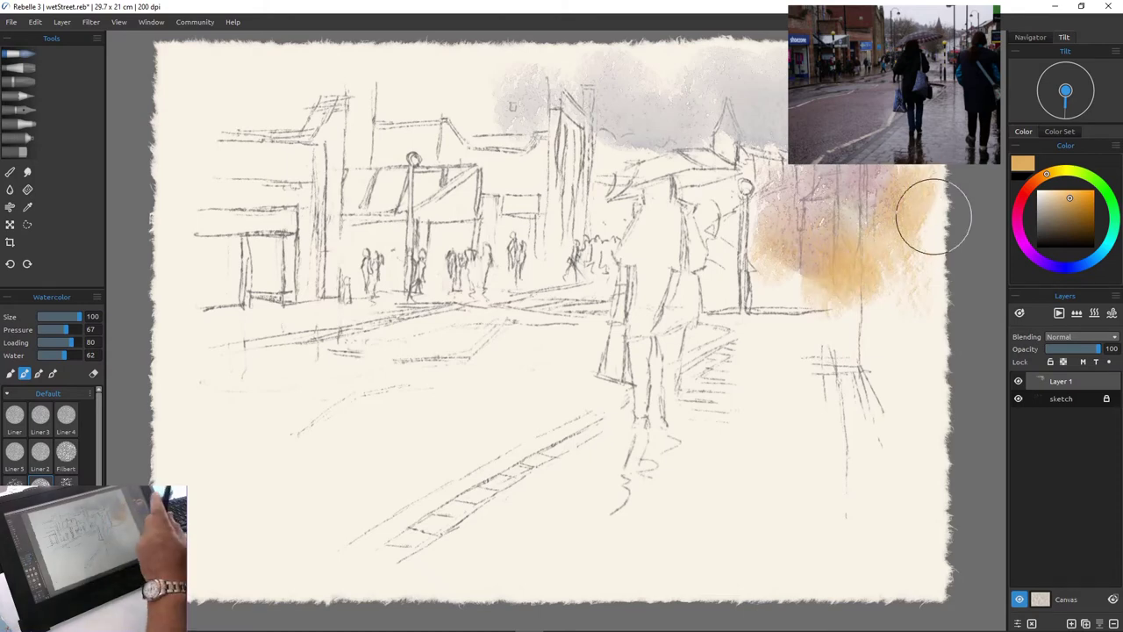
Erase a small patch of paint on the right-hand building, and brush ochre under the umbrella's right side
key(e)
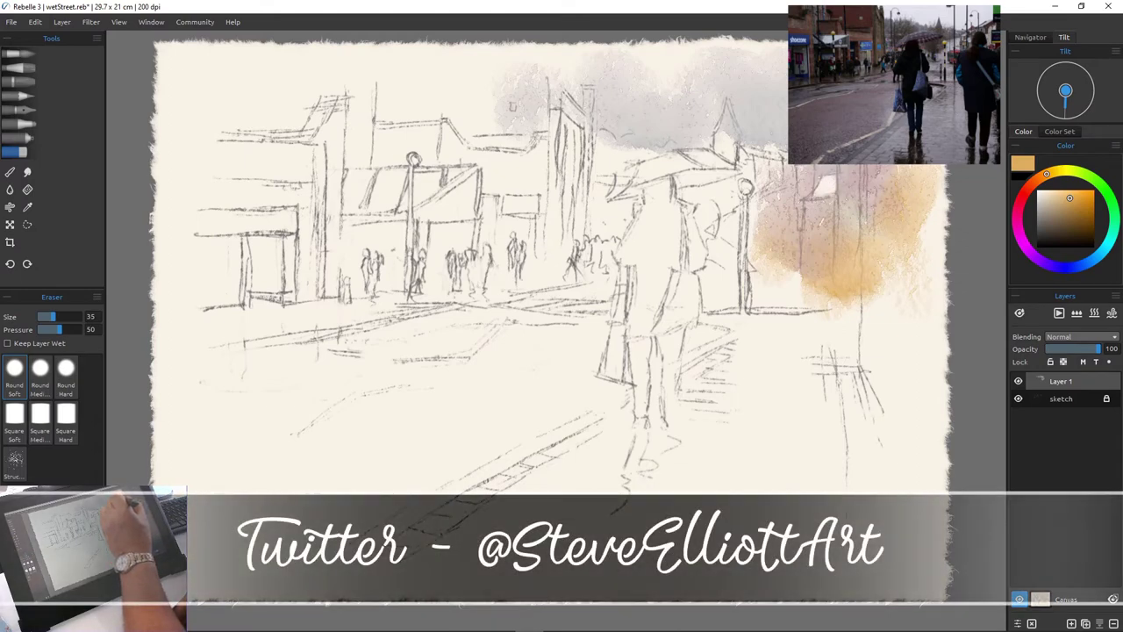
key(b)
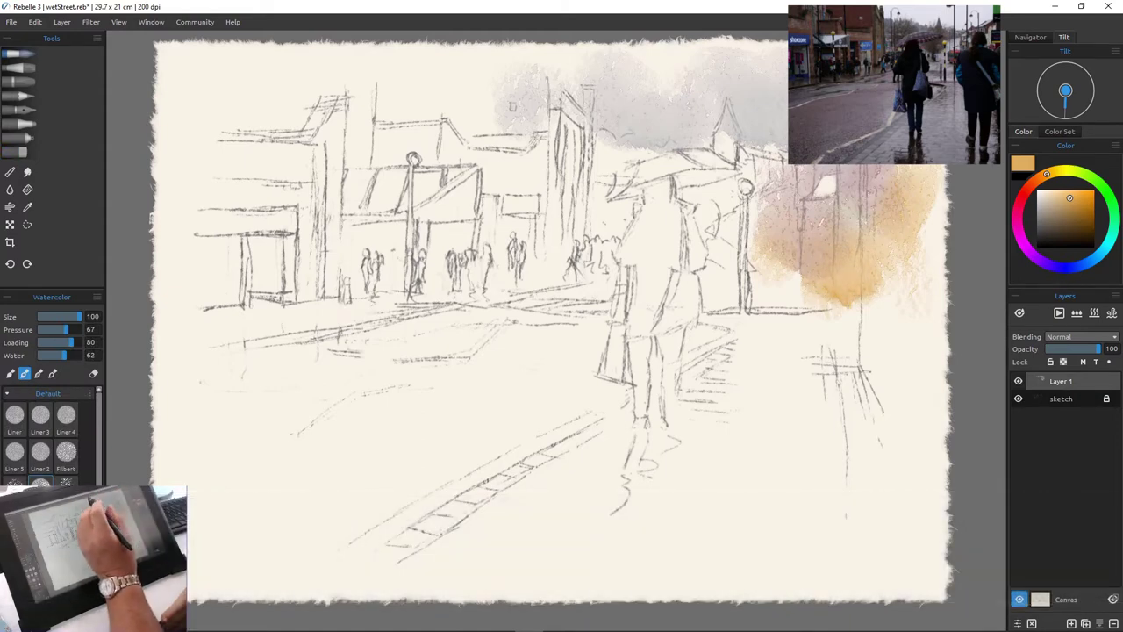
drag(728, 206, 617, 208)
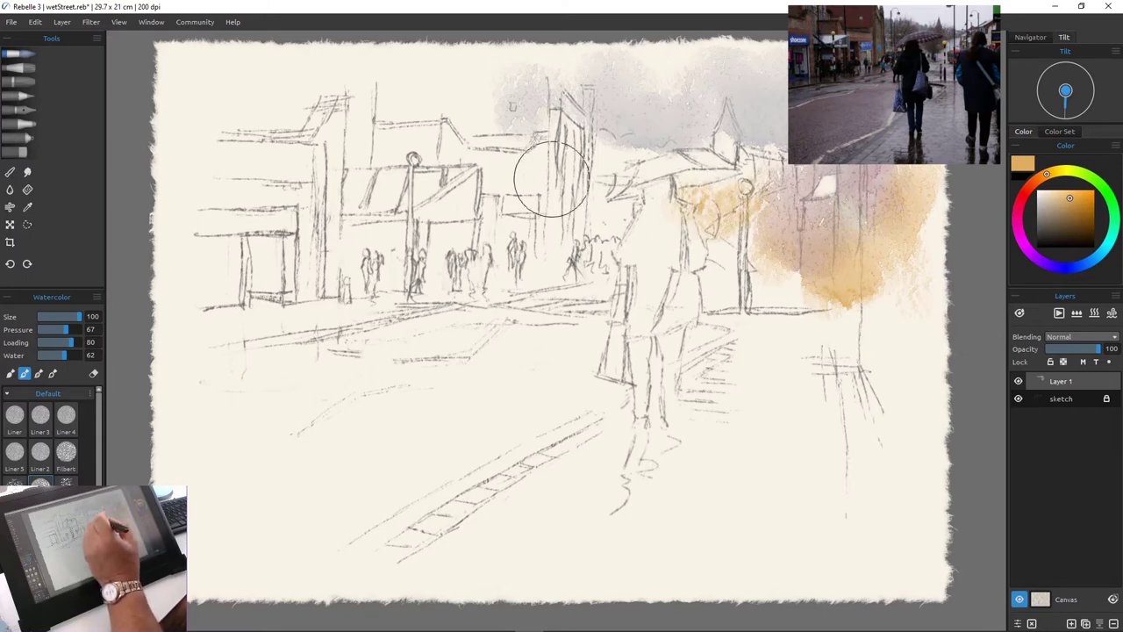
Paint a grey-blue wash between the tall central building and the umbrella, and add red patches under both sides of the umbrella
click(1070, 268)
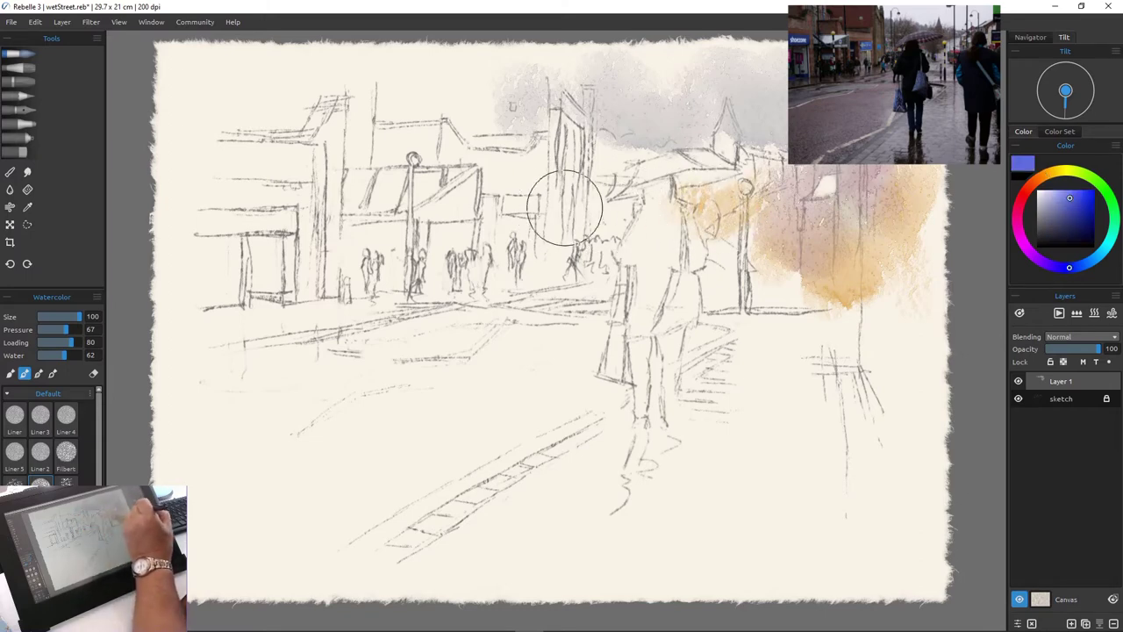
mouse_move(564, 208)
mouse_down()
mouse_move(600, 142)
mouse_move(597, 195)
mouse_move(704, 156)
mouse_move(630, 163)
mouse_move(662, 147)
mouse_up()
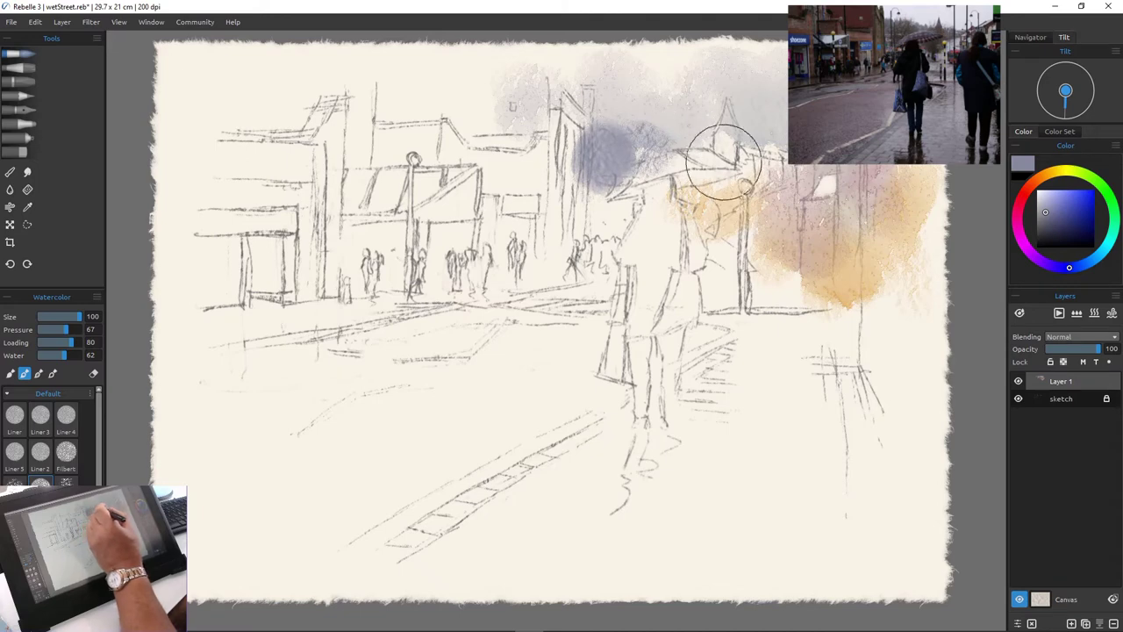
mouse_move(552, 204)
mouse_down()
mouse_move(596, 199)
mouse_move(594, 215)
mouse_move(617, 215)
mouse_move(601, 239)
mouse_move(582, 207)
mouse_move(564, 238)
mouse_up()
click(1024, 195)
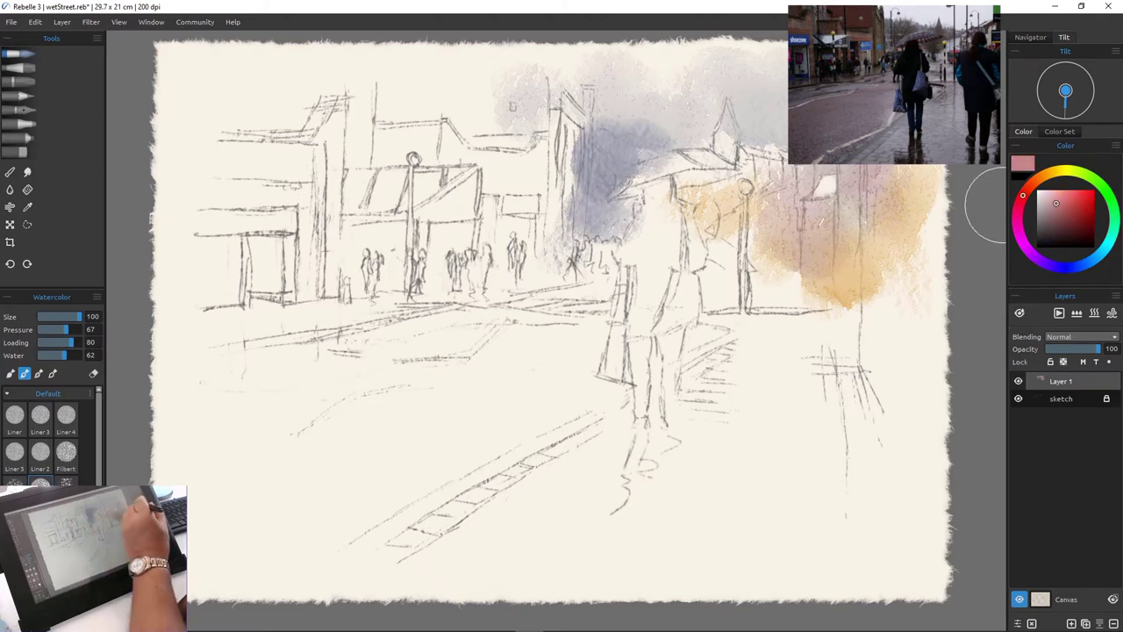
mouse_move(585, 220)
mouse_down()
mouse_move(614, 219)
mouse_move(636, 209)
mouse_move(735, 260)
mouse_move(736, 242)
mouse_move(712, 243)
mouse_move(691, 223)
mouse_move(716, 186)
mouse_move(672, 188)
mouse_up()
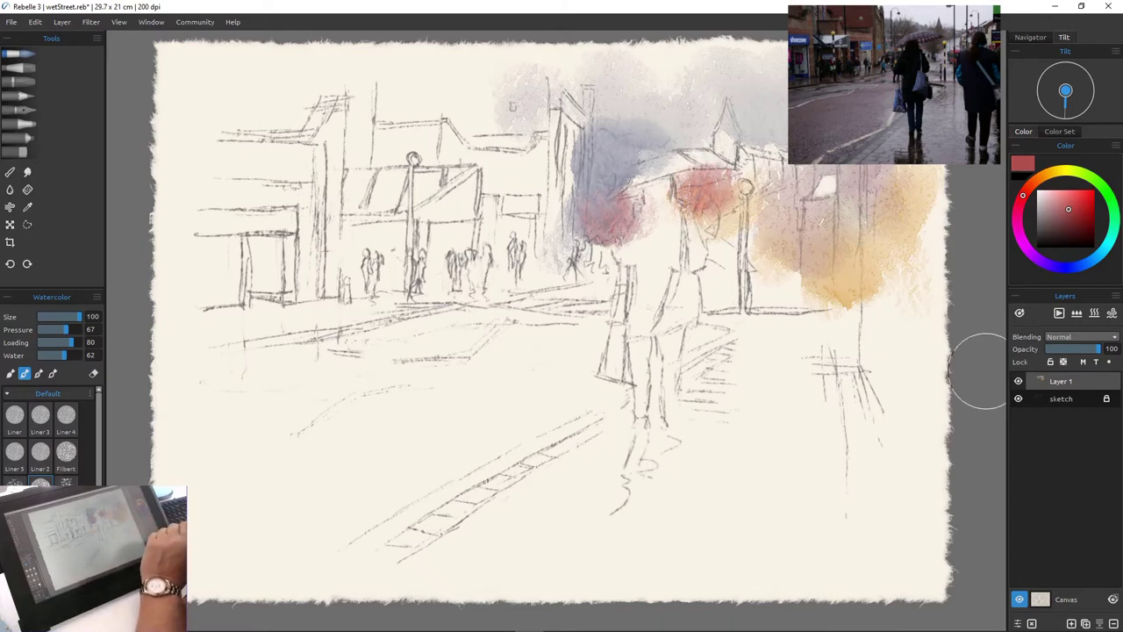
Paint dark blue over the distant crowd left of the main figure and into the gap at the figure's right shoulder
click(1053, 266)
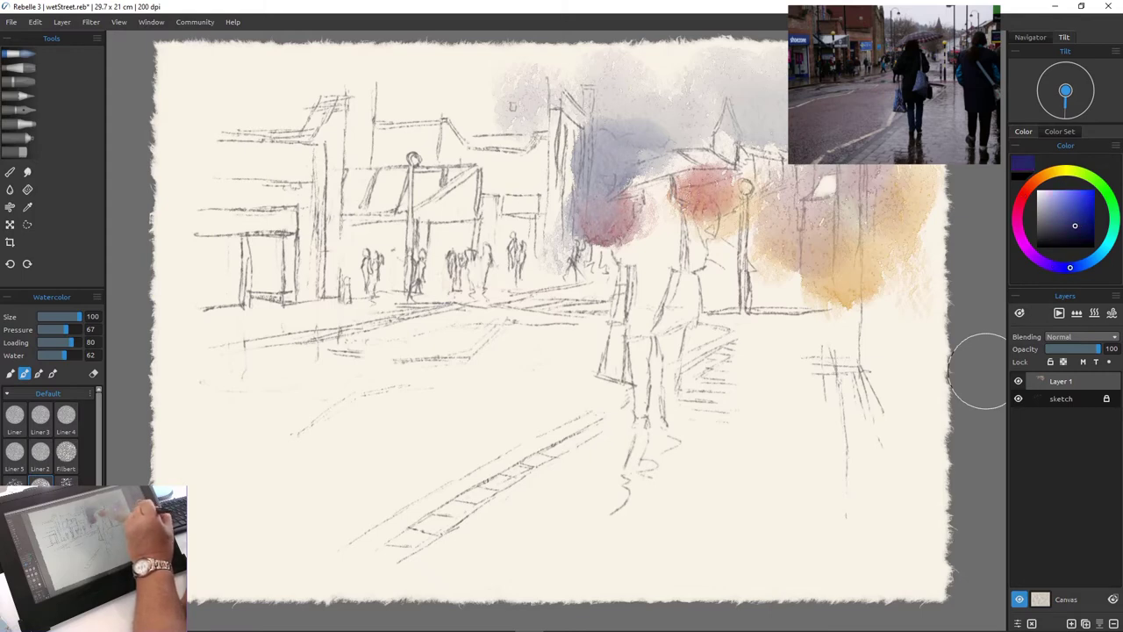
mouse_move(619, 246)
mouse_down()
mouse_move(591, 239)
mouse_move(582, 257)
mouse_move(566, 238)
mouse_move(574, 257)
mouse_move(549, 240)
mouse_move(578, 208)
mouse_move(591, 263)
mouse_up()
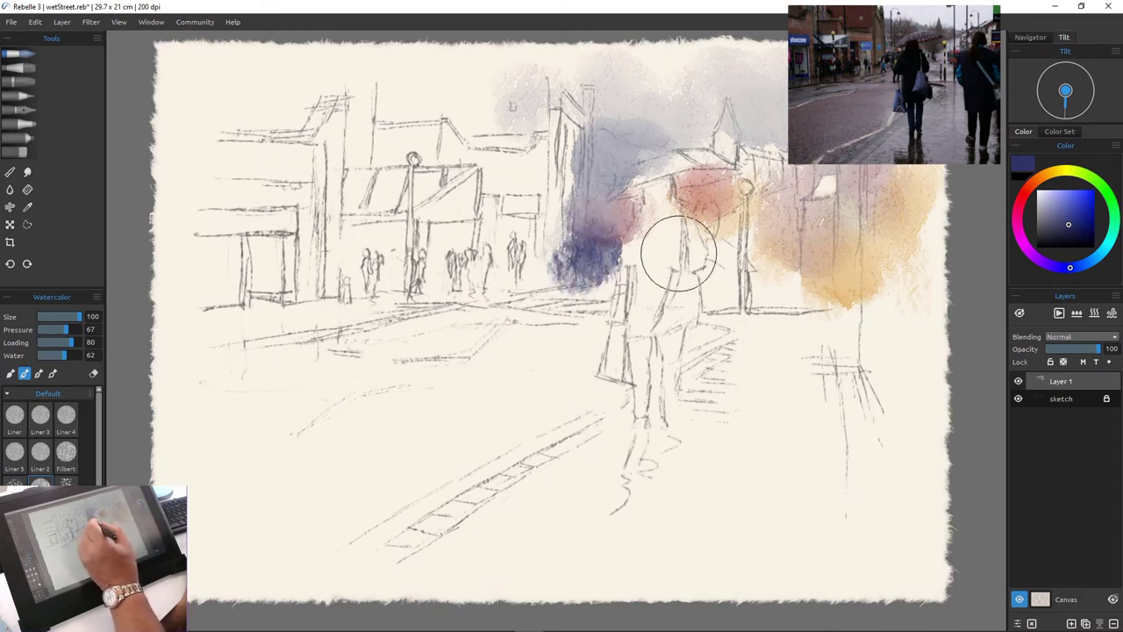
mouse_move(712, 237)
mouse_down()
mouse_move(711, 257)
mouse_move(702, 251)
mouse_up()
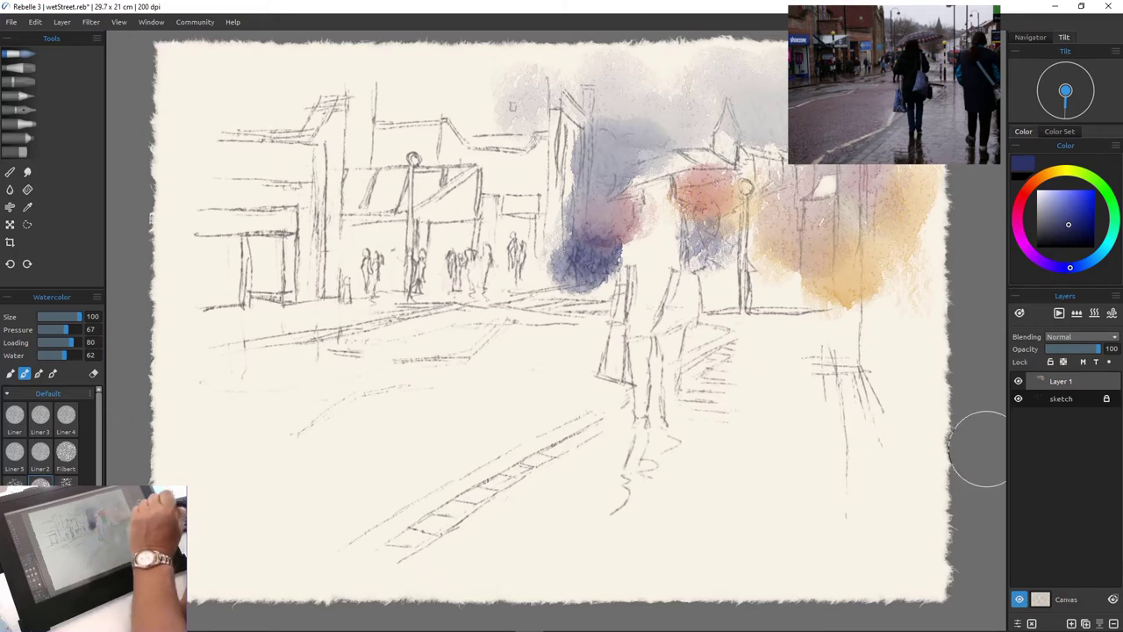
Paint the tall narrow building in the centre with a yellow ochre wash from roofline down to the street
click(1067, 171)
drag(1066, 170, 1057, 171)
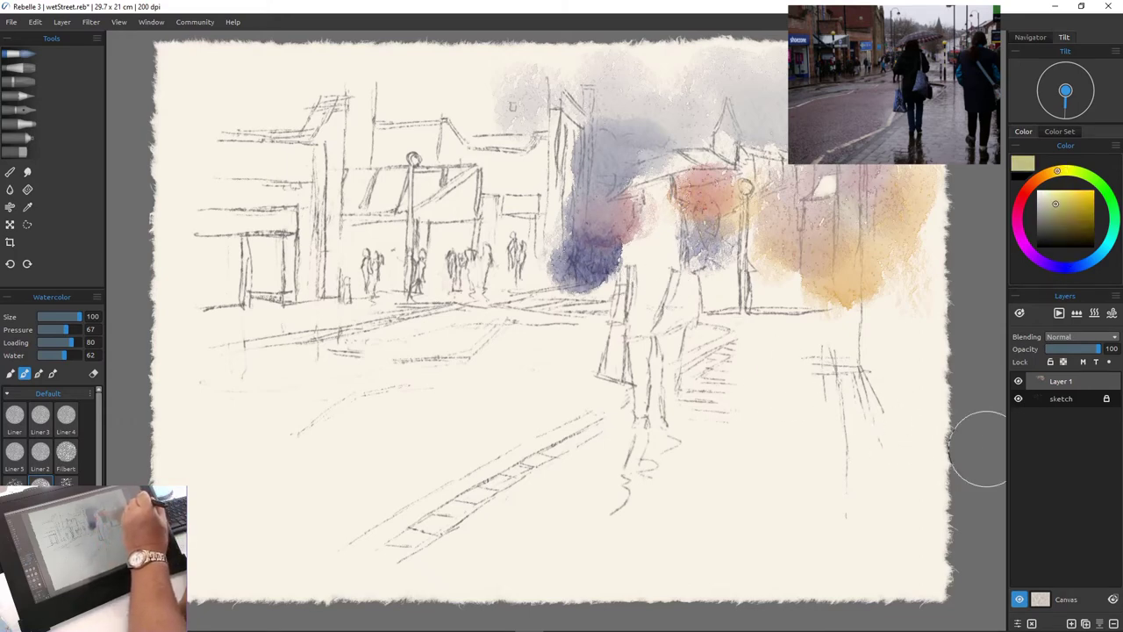
click(1051, 172)
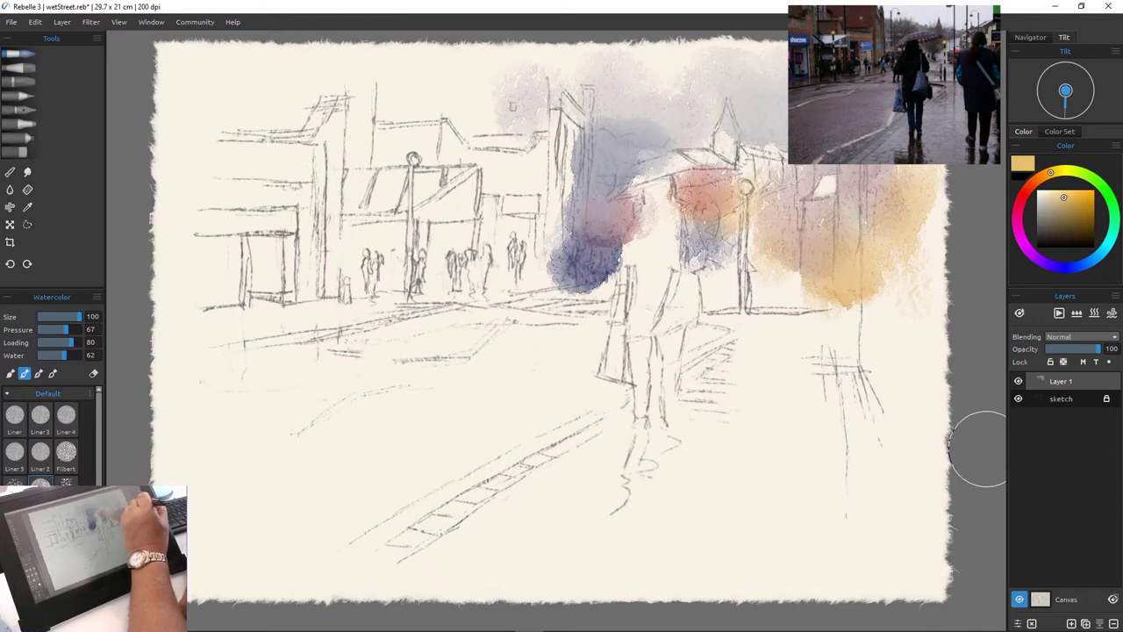
mouse_move(562, 97)
mouse_down()
mouse_move(572, 113)
mouse_move(556, 146)
mouse_move(561, 259)
mouse_move(537, 277)
mouse_up()
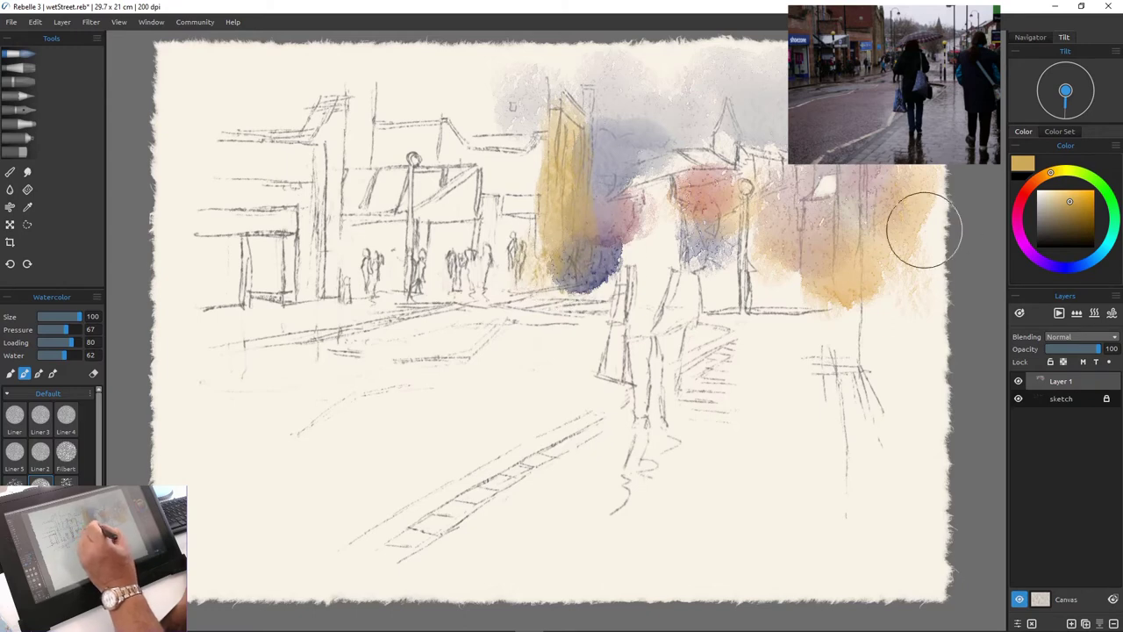
Wash the upper parts of the left-hand buildings in light red, and carry the red into the shopfront areas around the awning
click(1027, 188)
mouse_move(474, 186)
mouse_down()
mouse_move(516, 161)
mouse_move(520, 179)
mouse_move(537, 137)
mouse_move(519, 160)
mouse_move(478, 114)
mouse_move(477, 84)
mouse_move(507, 123)
mouse_move(520, 81)
mouse_move(531, 84)
mouse_move(543, 147)
mouse_move(482, 141)
mouse_move(430, 80)
mouse_move(400, 90)
mouse_move(394, 128)
mouse_move(360, 107)
mouse_move(356, 146)
mouse_move(457, 148)
mouse_move(442, 137)
mouse_move(352, 143)
mouse_move(319, 165)
mouse_move(403, 157)
mouse_move(375, 152)
mouse_move(486, 168)
mouse_move(496, 204)
mouse_up()
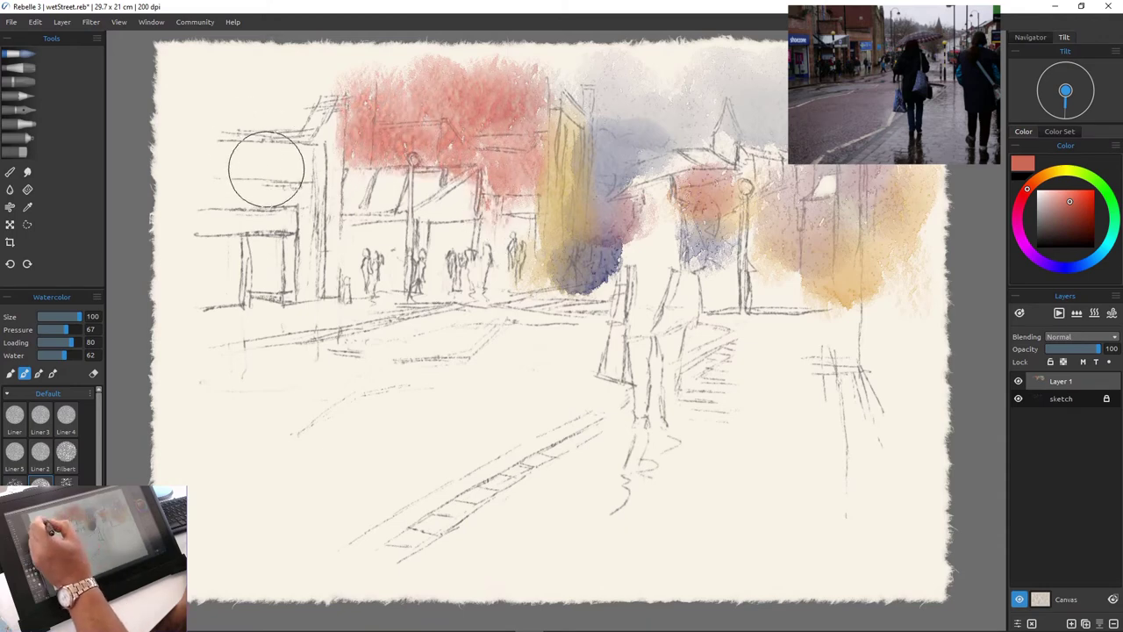
mouse_move(275, 92)
mouse_down()
mouse_move(286, 140)
mouse_move(307, 93)
mouse_move(328, 96)
mouse_move(326, 179)
mouse_move(228, 180)
mouse_move(262, 195)
mouse_move(212, 186)
mouse_move(233, 83)
mouse_move(235, 105)
mouse_move(219, 81)
mouse_move(247, 129)
mouse_move(220, 88)
mouse_move(205, 156)
mouse_move(217, 162)
mouse_move(218, 189)
mouse_up()
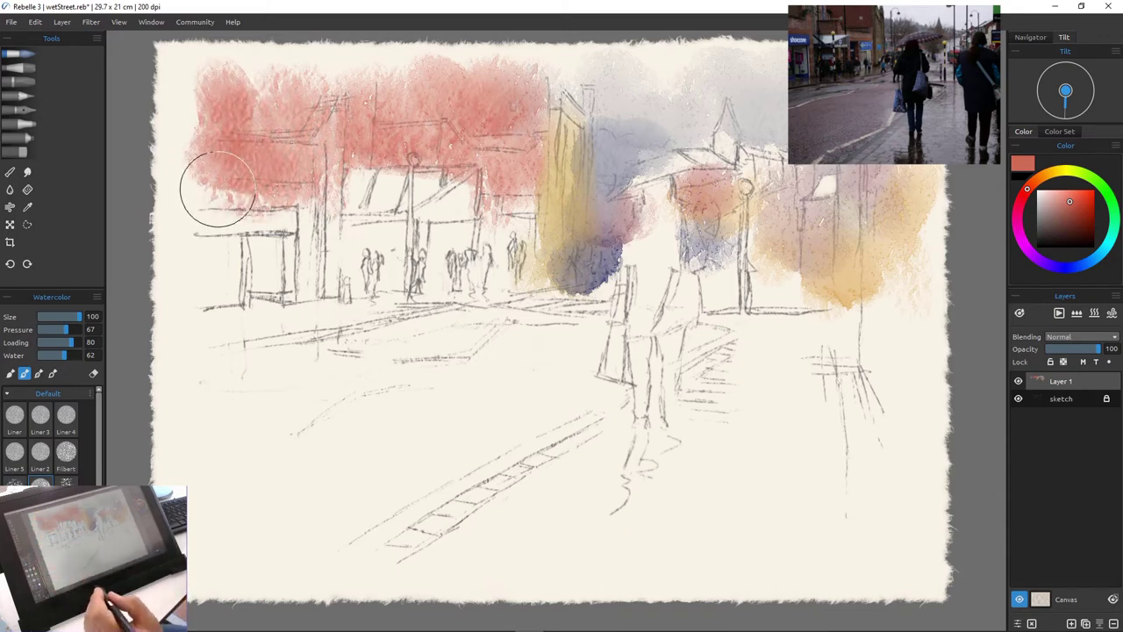
mouse_move(343, 238)
mouse_down()
mouse_move(392, 240)
mouse_move(404, 276)
mouse_up()
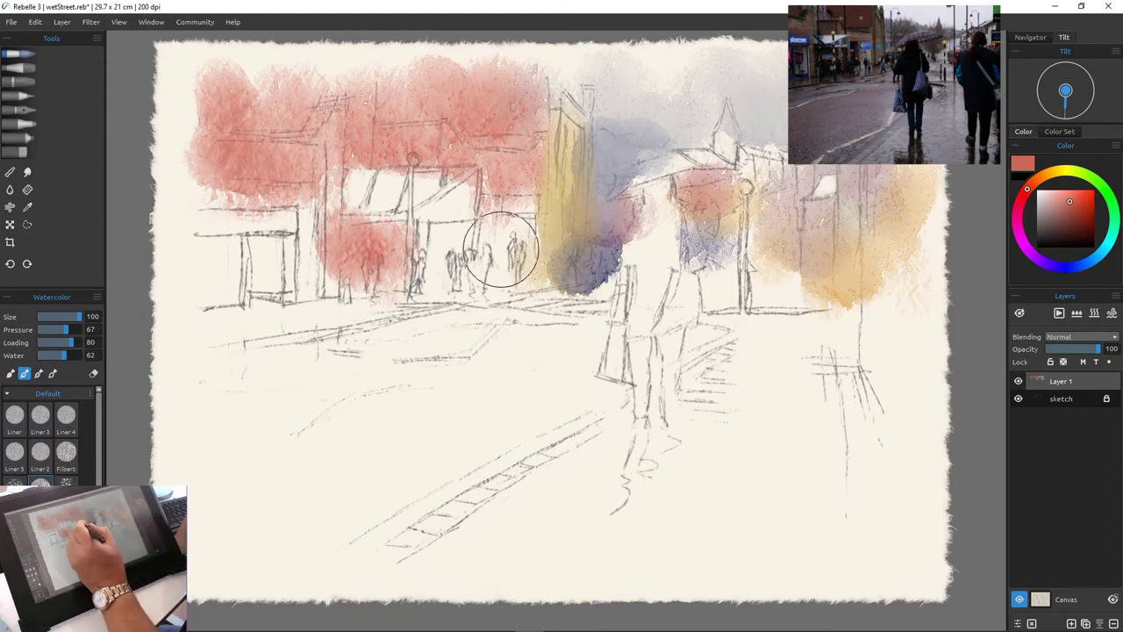
drag(505, 220, 542, 242)
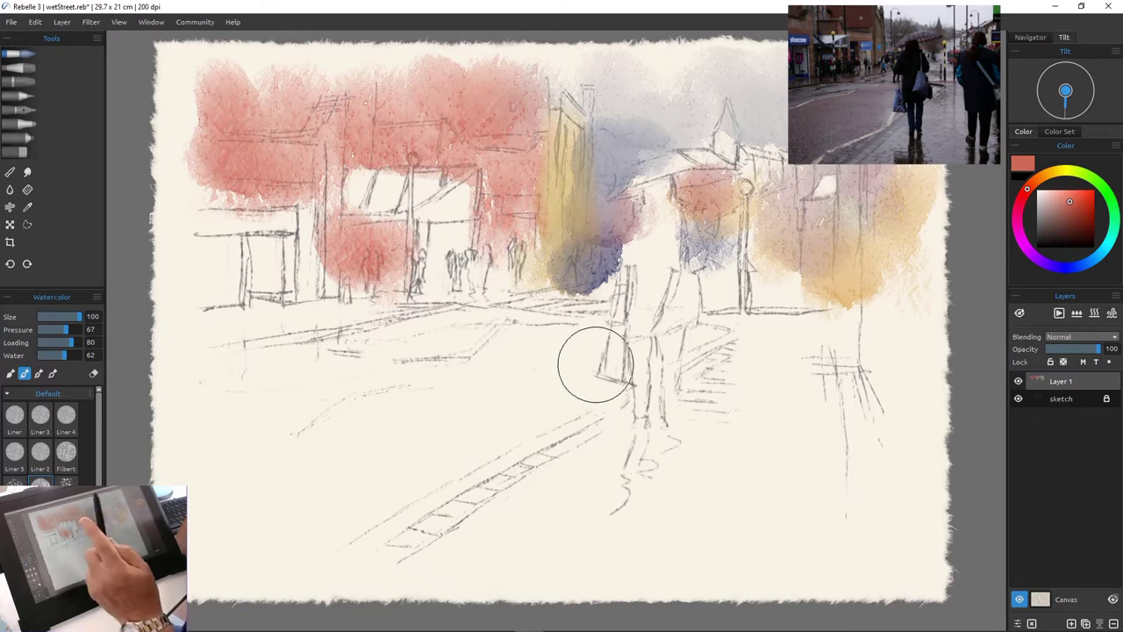
Paint light blue over the left shopfront and its sign fascia, and add a blue patch beside the yellow building
click(1074, 267)
click(1058, 204)
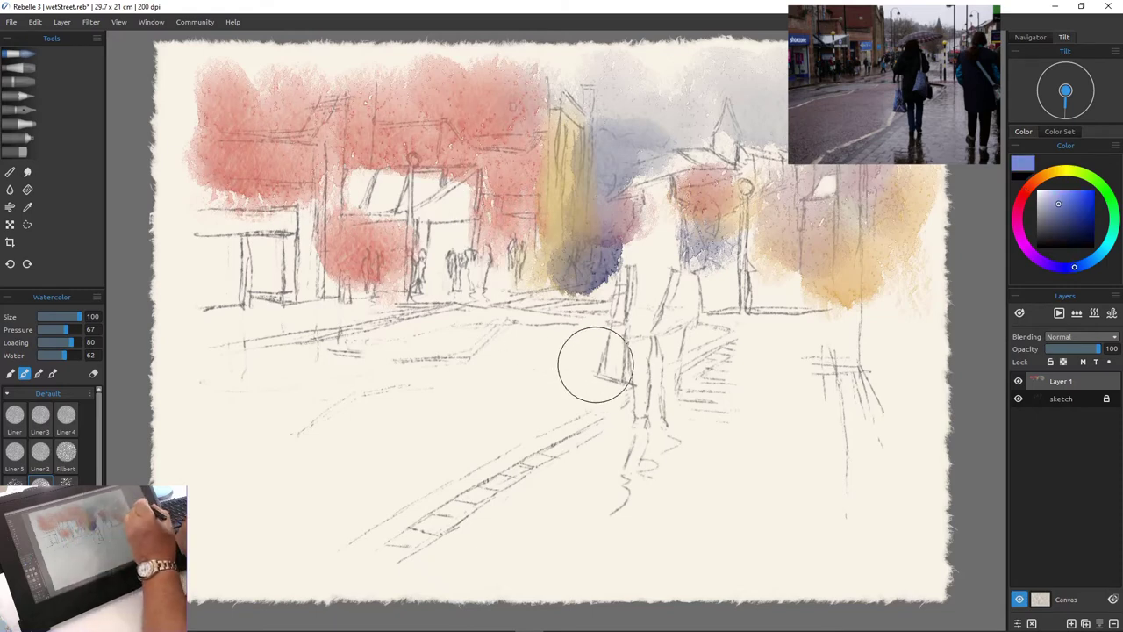
mouse_move(504, 214)
mouse_down()
mouse_move(515, 203)
mouse_move(501, 214)
mouse_move(524, 215)
mouse_up()
mouse_move(284, 238)
mouse_down()
mouse_move(201, 221)
mouse_move(211, 201)
mouse_move(281, 205)
mouse_up()
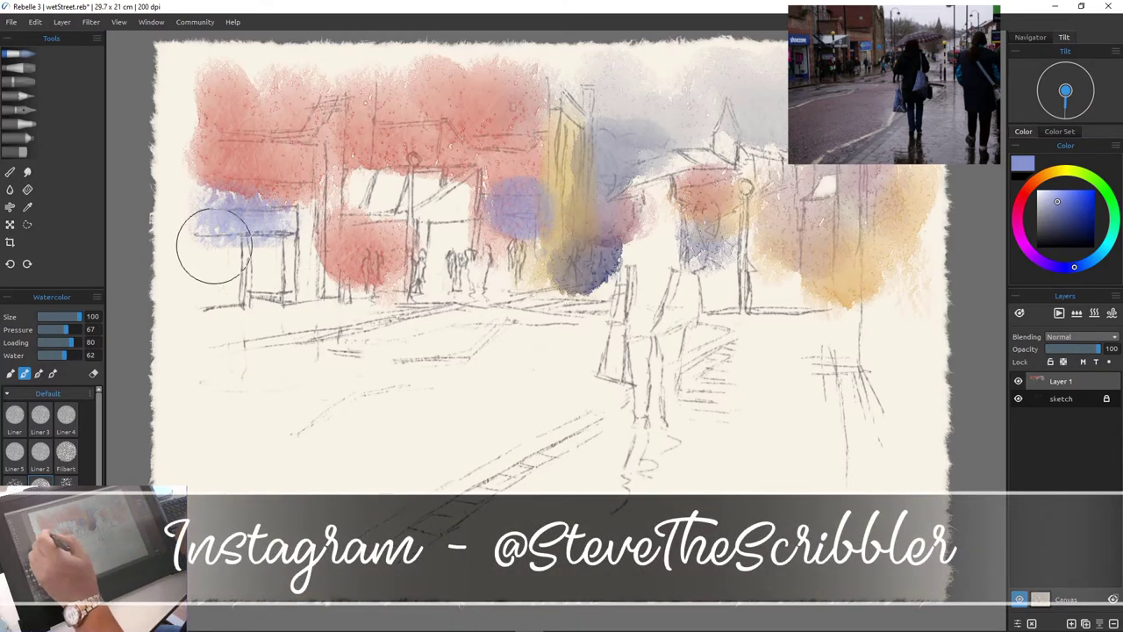
mouse_move(219, 226)
mouse_down()
mouse_move(224, 191)
mouse_move(260, 203)
mouse_move(268, 222)
mouse_move(210, 237)
mouse_move(217, 257)
mouse_move(219, 232)
mouse_move(221, 297)
mouse_move(261, 239)
mouse_move(275, 271)
mouse_move(286, 220)
mouse_move(322, 284)
mouse_up()
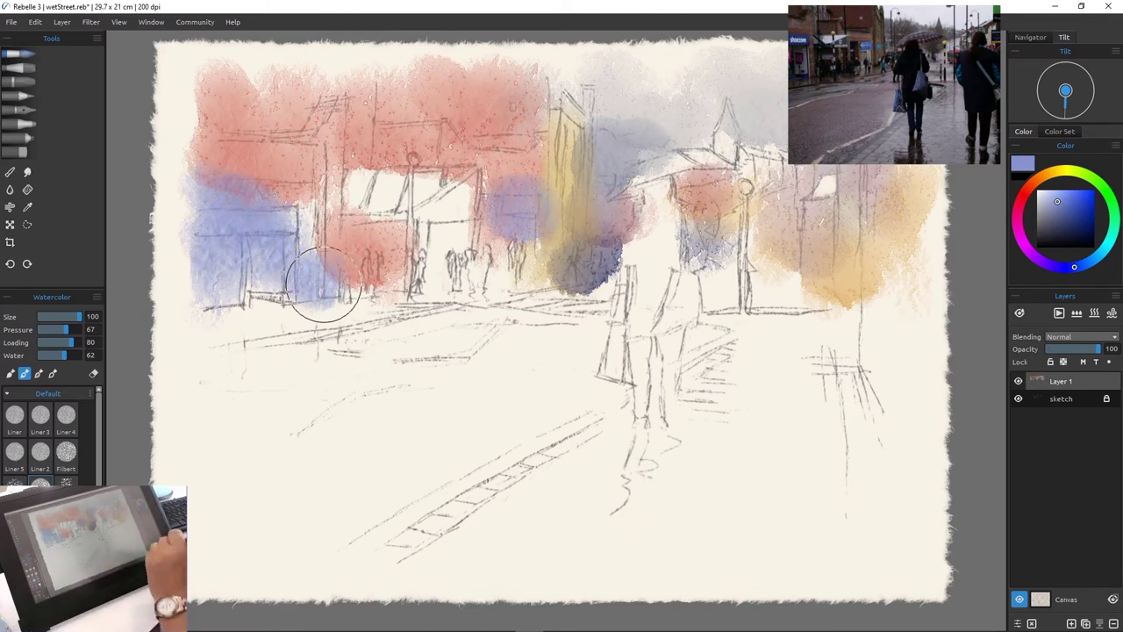
Wash the shopfront beneath the awning in pale pinkish brown, and darken the area around the background pedestrians with reddish brown
click(1031, 186)
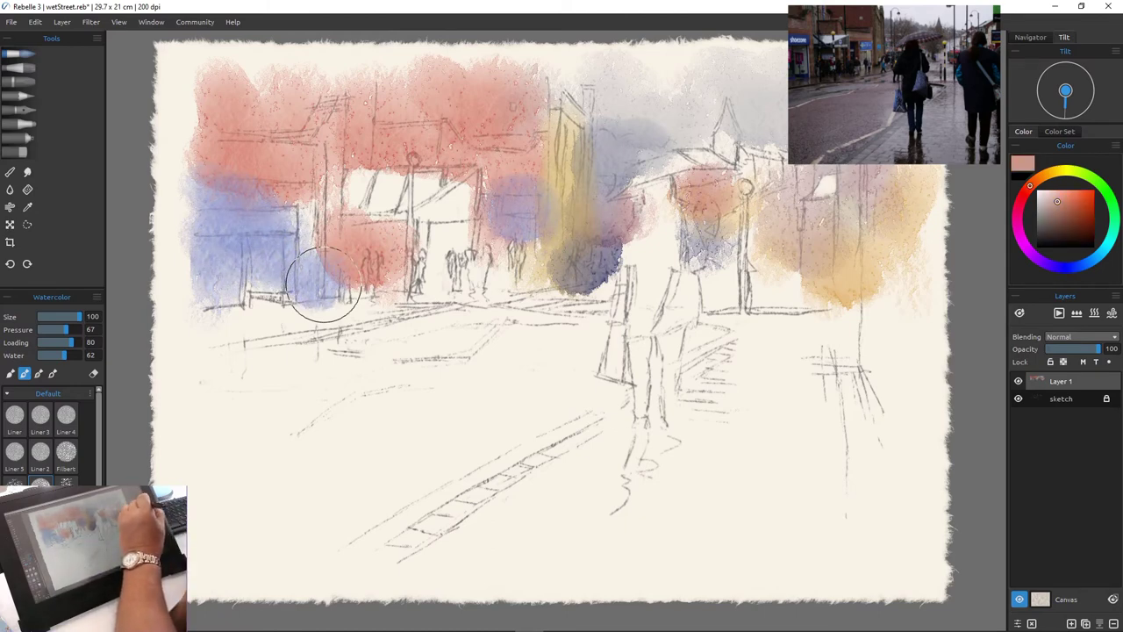
drag(437, 230, 502, 247)
click(1071, 218)
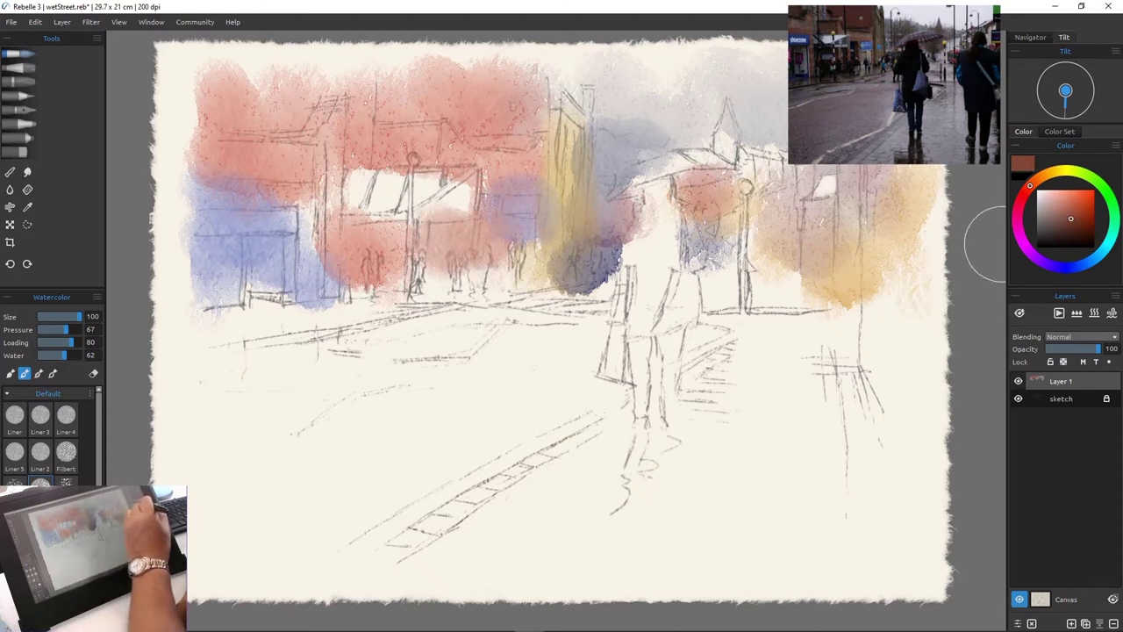
mouse_move(413, 285)
mouse_down()
mouse_move(435, 238)
mouse_move(447, 287)
mouse_move(496, 239)
mouse_move(506, 280)
mouse_move(545, 280)
mouse_up()
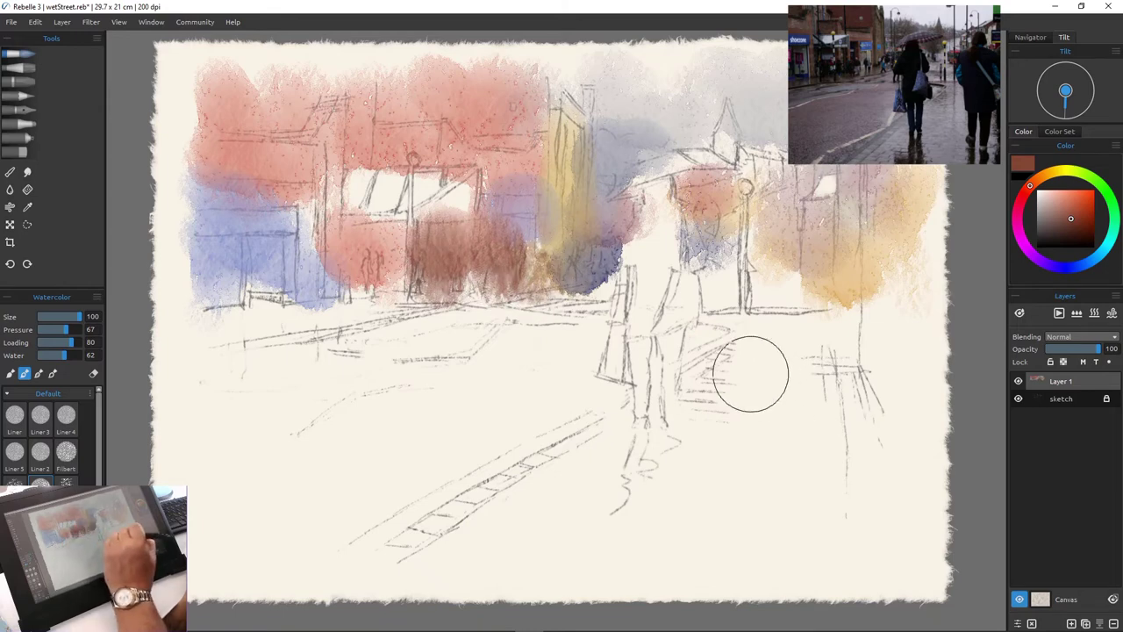
Add reddish brown below the background pedestrians, and lay a deep blue band along the base of the left-hand buildings
mouse_move(416, 295)
mouse_down()
mouse_move(369, 325)
mouse_move(342, 315)
mouse_up()
click(1070, 268)
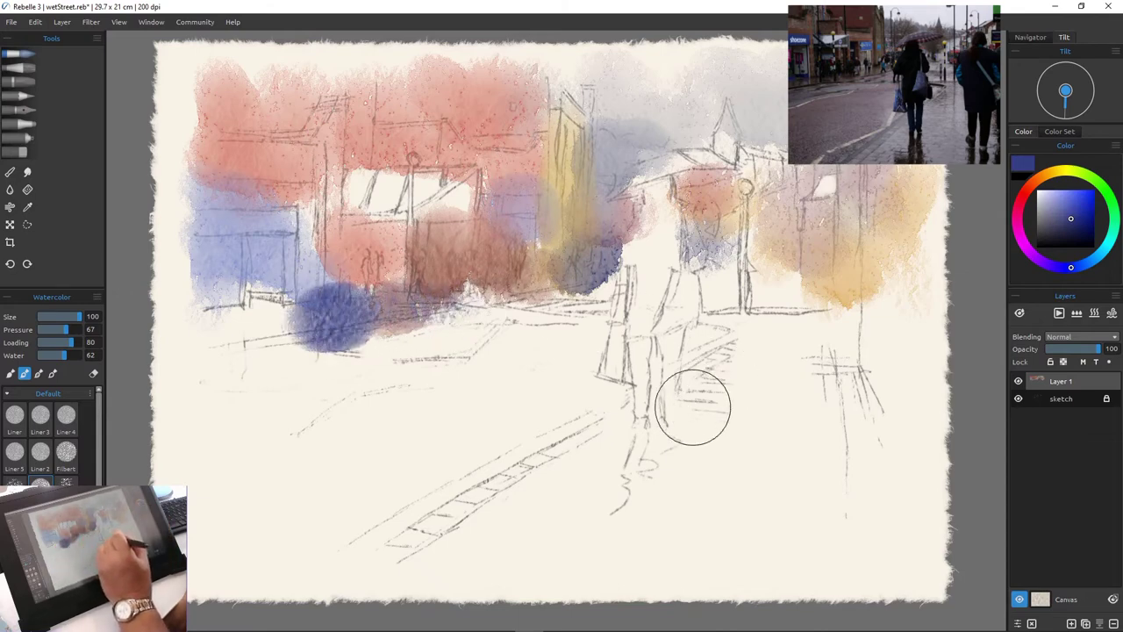
mouse_move(233, 316)
mouse_down()
mouse_move(262, 284)
mouse_move(272, 316)
mouse_move(245, 333)
mouse_move(487, 318)
mouse_move(545, 302)
mouse_move(556, 313)
mouse_move(492, 321)
mouse_move(471, 305)
mouse_move(580, 327)
mouse_move(498, 323)
mouse_move(516, 330)
mouse_move(467, 315)
mouse_move(472, 336)
mouse_move(511, 328)
mouse_move(310, 359)
mouse_move(518, 325)
mouse_move(495, 339)
mouse_move(244, 390)
mouse_move(297, 381)
mouse_move(288, 399)
mouse_move(508, 364)
mouse_move(547, 306)
mouse_move(590, 310)
mouse_move(593, 282)
mouse_move(565, 292)
mouse_move(561, 316)
mouse_move(605, 307)
mouse_move(556, 297)
mouse_move(590, 289)
mouse_up()
Wash the road below the blue band with pale brownish red, carrying the color across to the umbrella figure
click(1031, 184)
mouse_move(565, 355)
mouse_down()
mouse_move(614, 359)
mouse_move(566, 352)
mouse_move(474, 389)
mouse_move(524, 358)
mouse_move(378, 416)
mouse_move(521, 386)
mouse_move(389, 430)
mouse_move(420, 435)
mouse_move(330, 445)
mouse_move(540, 401)
mouse_move(264, 522)
mouse_move(505, 432)
mouse_move(319, 532)
mouse_move(380, 513)
mouse_move(355, 513)
mouse_move(339, 422)
mouse_move(268, 406)
mouse_move(445, 376)
mouse_move(283, 449)
mouse_move(200, 424)
mouse_move(321, 437)
mouse_move(308, 457)
mouse_move(224, 491)
mouse_move(178, 402)
mouse_move(285, 361)
mouse_move(246, 397)
mouse_move(174, 515)
mouse_move(180, 544)
mouse_up()
click(1059, 201)
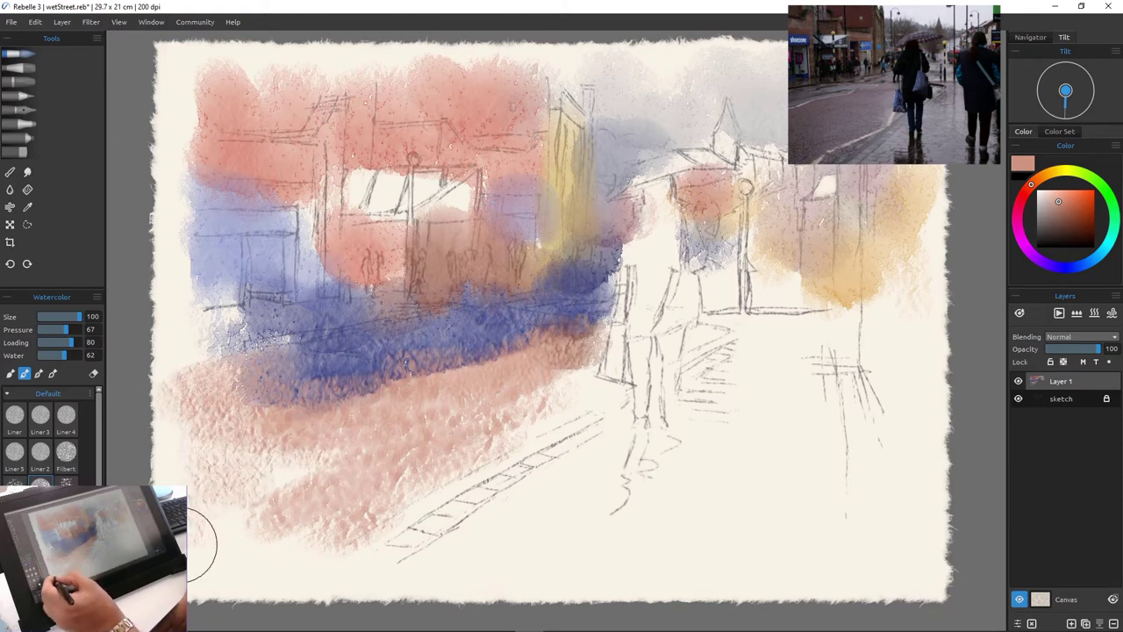
mouse_move(438, 225)
mouse_down()
mouse_move(476, 181)
mouse_move(454, 237)
mouse_move(546, 463)
mouse_move(594, 408)
mouse_move(599, 312)
mouse_move(610, 397)
mouse_up()
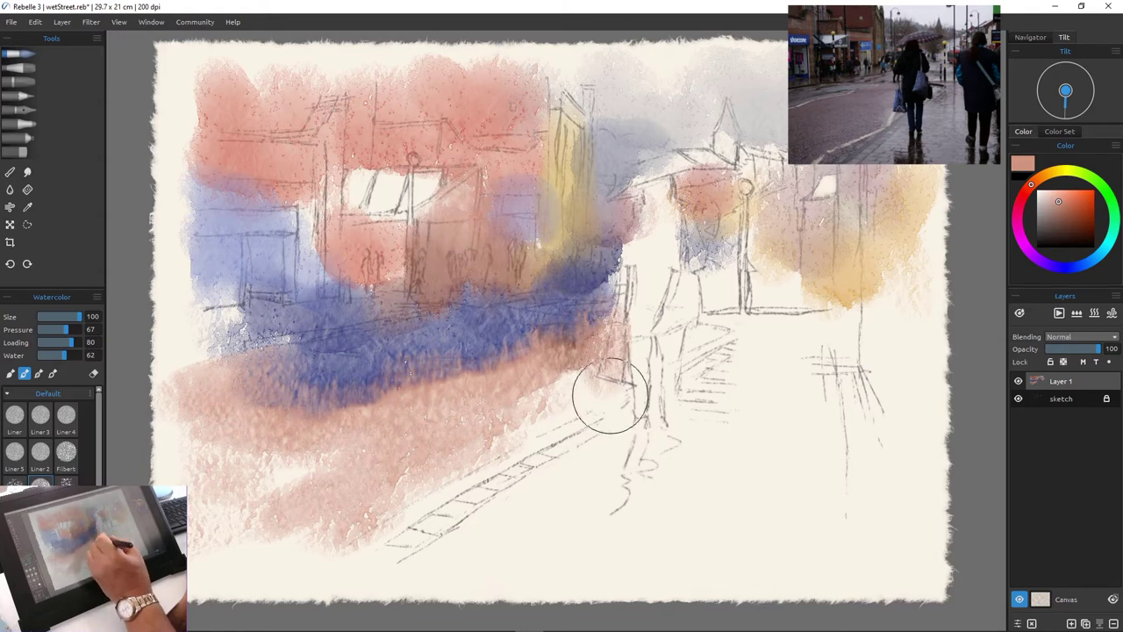
Paint light violet-blue patches on both sides of the main figure's body
click(1070, 267)
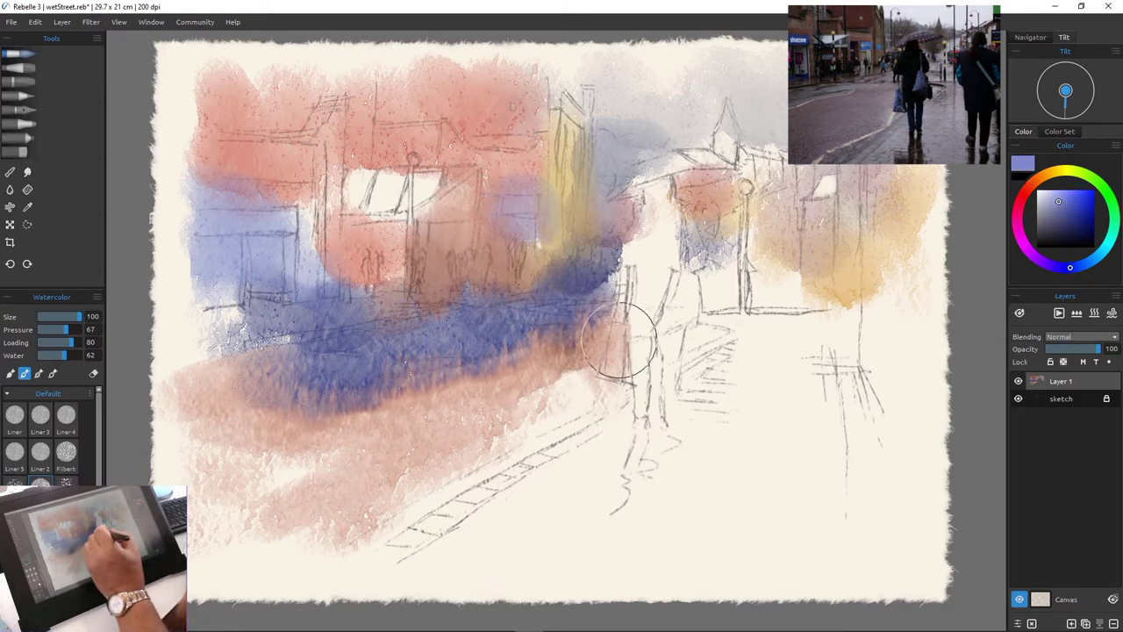
drag(619, 343, 609, 406)
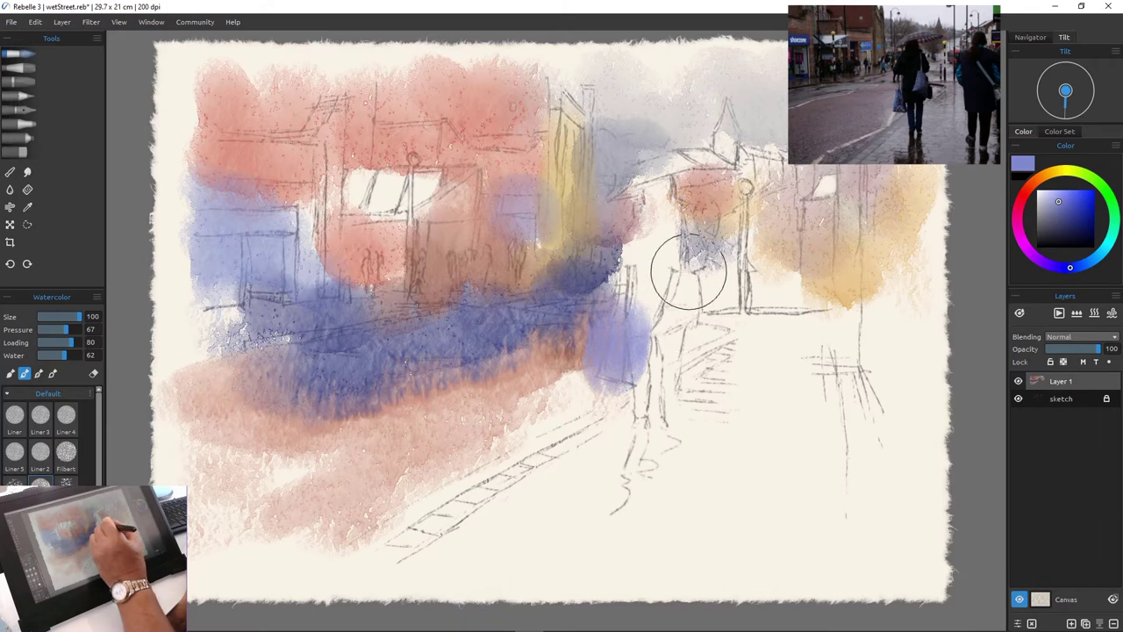
drag(689, 272, 671, 321)
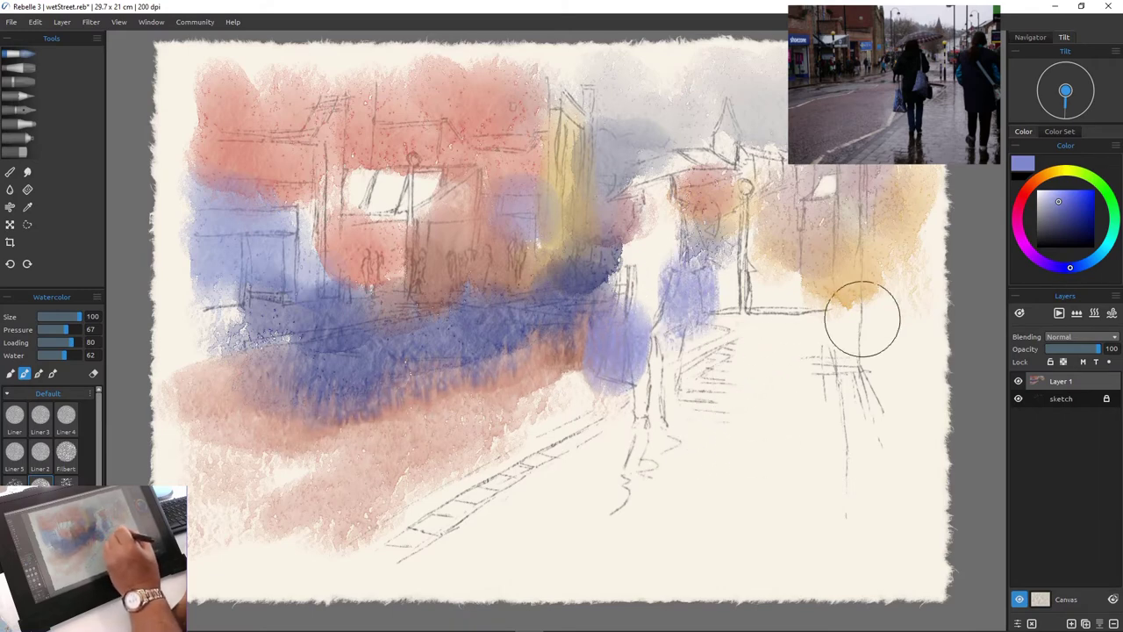
Wash the pavement behind the main figure and the foreground around its feet with pale pink
click(1025, 190)
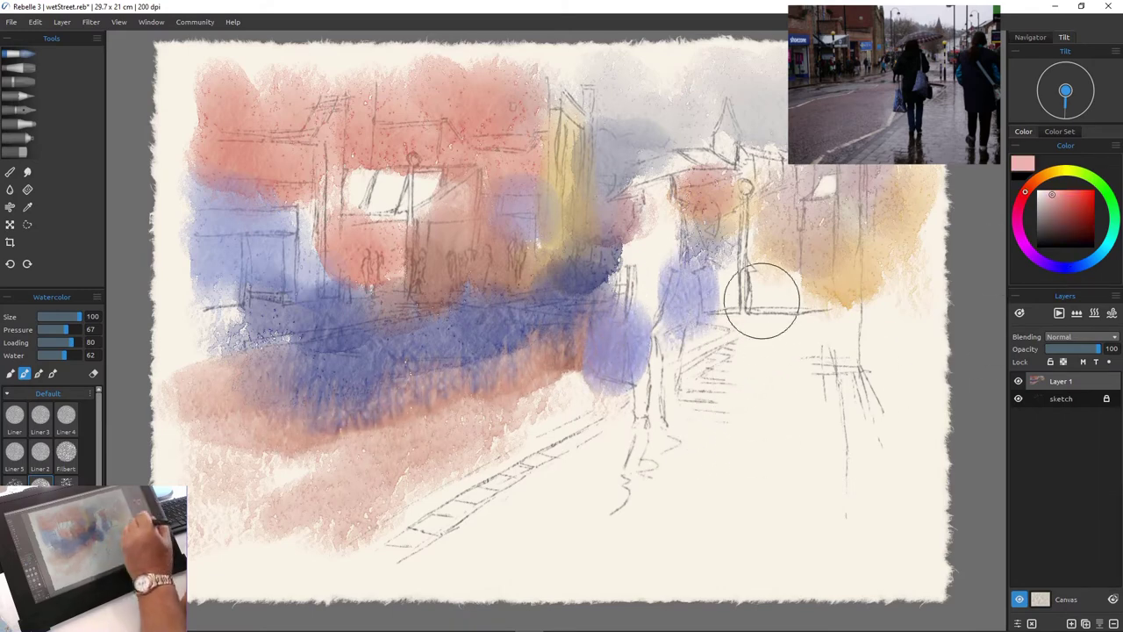
mouse_move(758, 294)
mouse_down()
mouse_move(831, 345)
mouse_move(734, 284)
mouse_move(714, 356)
mouse_up()
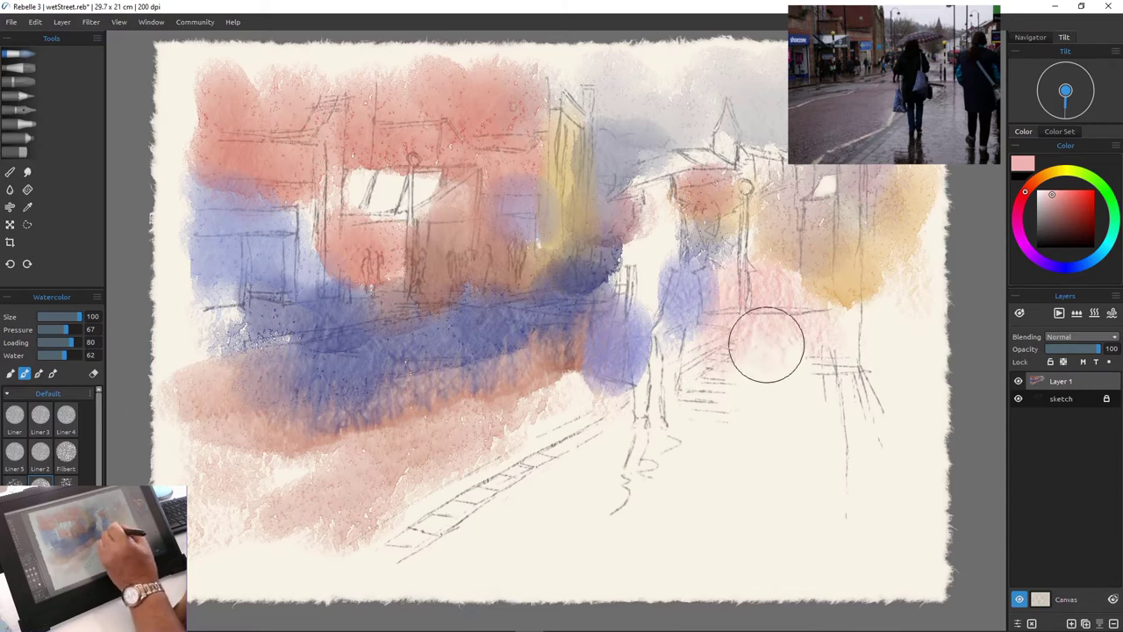
drag(528, 421, 596, 408)
drag(597, 430, 571, 494)
drag(671, 513, 687, 486)
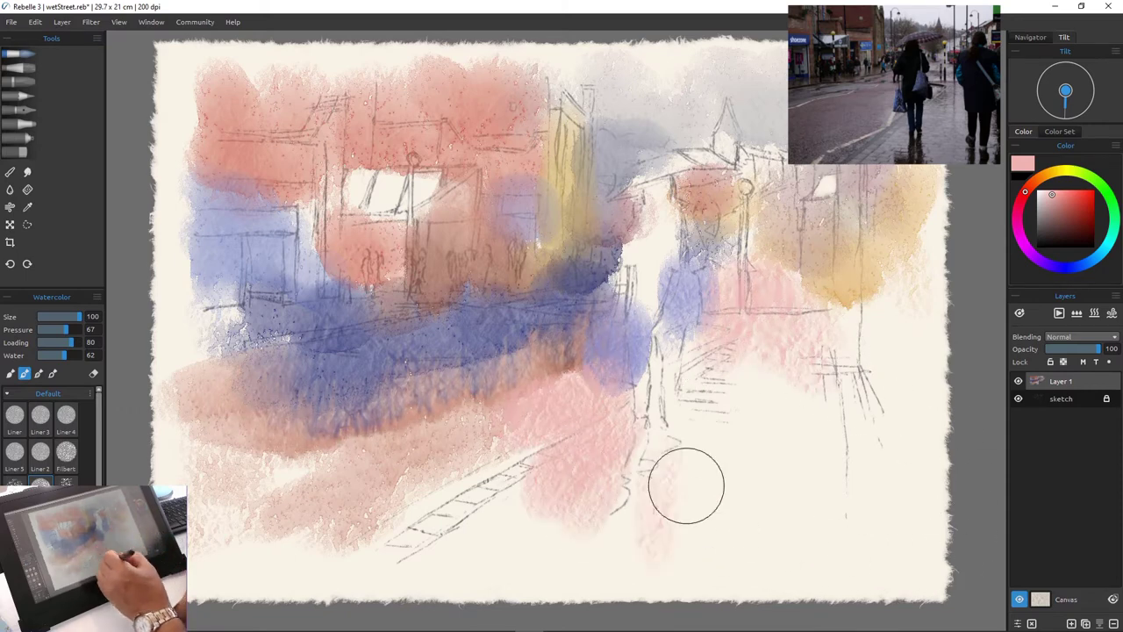
Add a light blue wash to the pavement beside the main figure and up the painting's right-hand side
click(1086, 263)
mouse_move(705, 381)
mouse_down()
mouse_move(744, 420)
mouse_move(774, 403)
mouse_up()
drag(865, 351, 904, 290)
Paint the main figure's body and legs in dark navy blue, reducing the brush size to 45 for the legs
click(1084, 233)
mouse_move(658, 211)
mouse_down()
mouse_move(658, 351)
mouse_move(660, 303)
mouse_move(643, 376)
mouse_up()
key(ctrl+z)
click(57, 317)
drag(676, 329, 676, 458)
drag(639, 325, 636, 391)
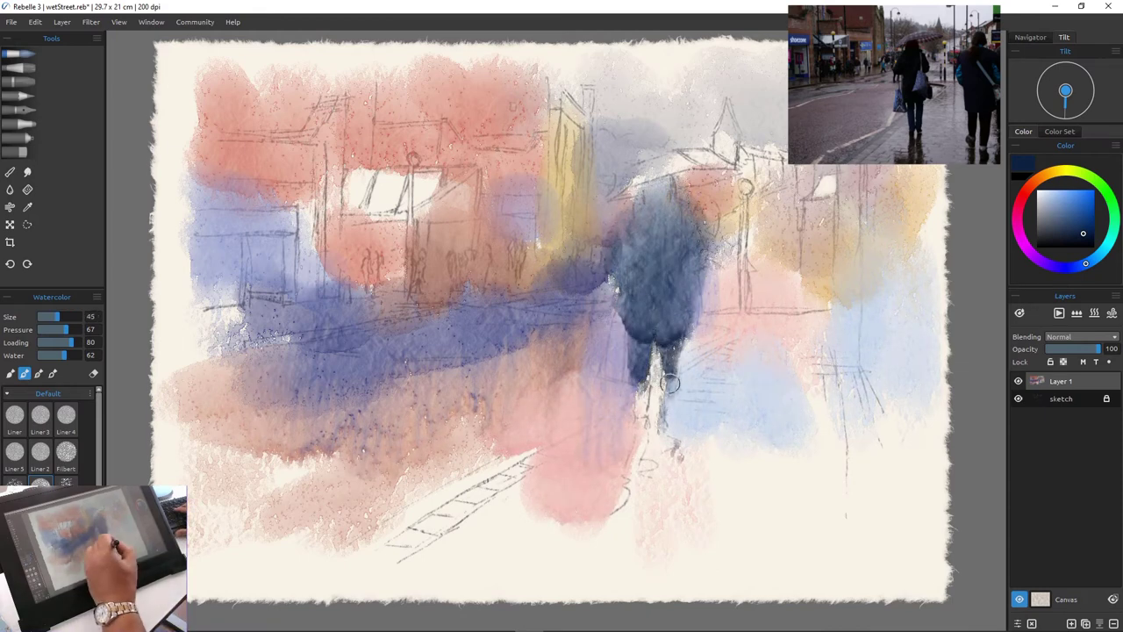
Set the brush size to 90 and paint navy for the main figure's reflection, the second figure and its reflection
click(77, 317)
mouse_move(647, 456)
mouse_down()
mouse_move(633, 505)
mouse_move(583, 566)
mouse_up()
drag(657, 482, 707, 566)
drag(902, 206, 896, 395)
drag(890, 430, 863, 581)
Fill the remaining bare pavement and foreground road with a pale peach wash, using a water value of 83
click(1031, 187)
click(1055, 194)
click(73, 355)
drag(825, 448, 709, 494)
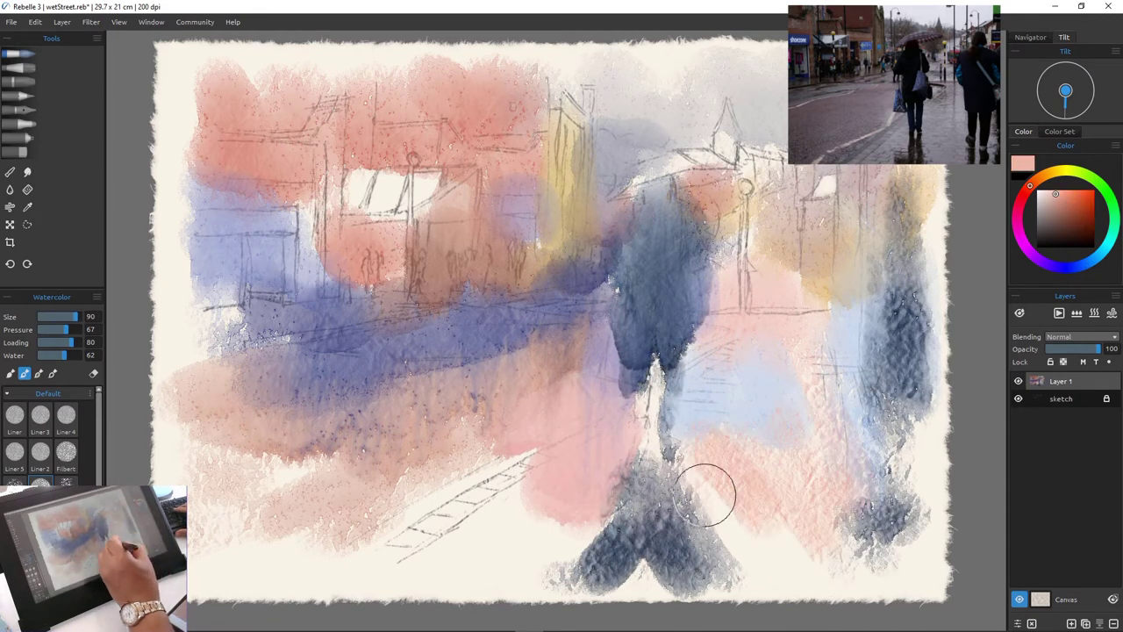
drag(755, 399, 812, 474)
drag(421, 531, 586, 536)
drag(527, 562, 324, 561)
drag(228, 474, 324, 469)
Erase light streaks along the foreground road line and the lane marking in the blue area
click(17, 152)
mouse_move(294, 535)
mouse_down()
mouse_move(465, 474)
mouse_move(536, 414)
mouse_up()
drag(401, 372, 525, 335)
Using the Liner 5 watercolor brush at size 40 in erase mode, sharpen the foreground road line and lift out the crossing marks
click(18, 54)
click(15, 452)
click(53, 317)
click(94, 374)
mouse_move(534, 414)
mouse_down()
mouse_move(452, 467)
mouse_move(321, 524)
mouse_up()
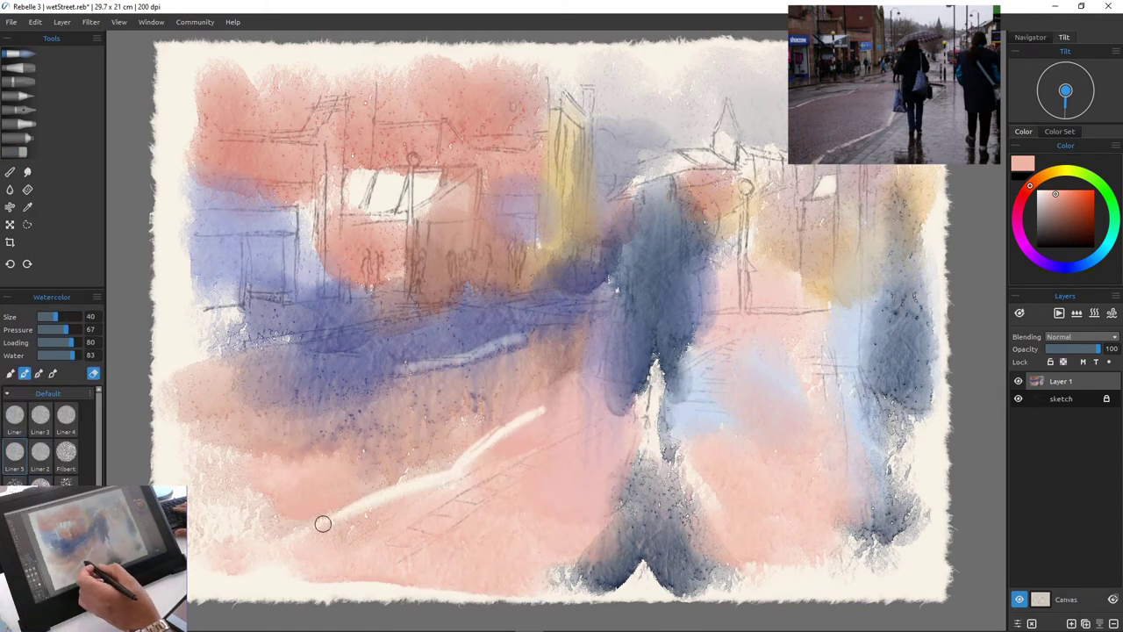
drag(457, 504, 405, 544)
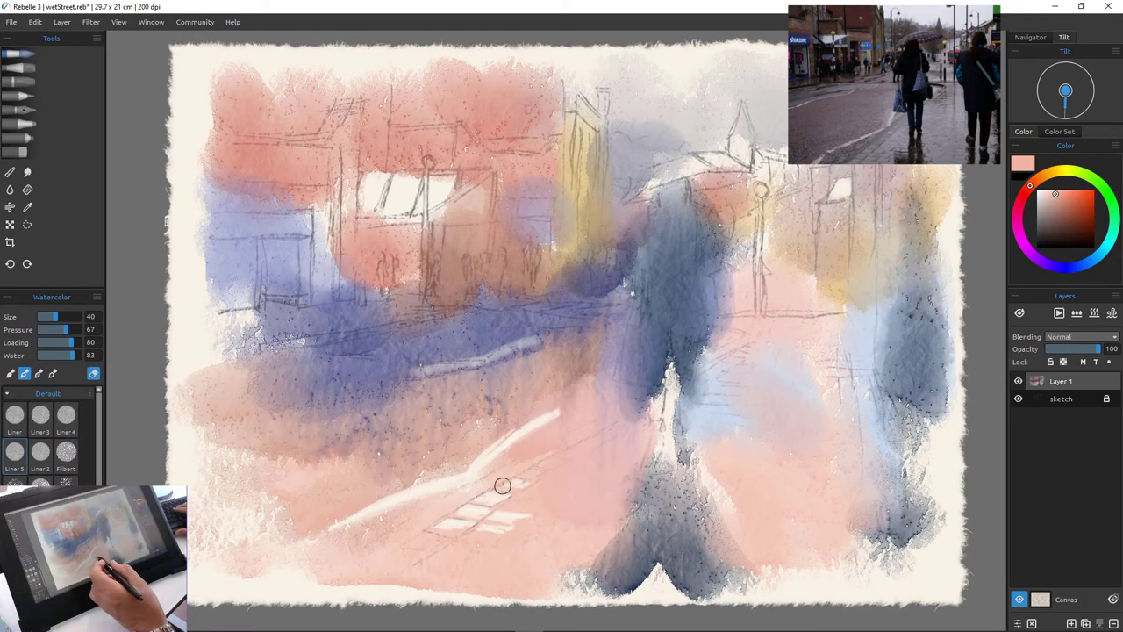
Erase crisp highlights on the wet pavement, along the awning edges and on the distant lane marking
drag(832, 374, 789, 383)
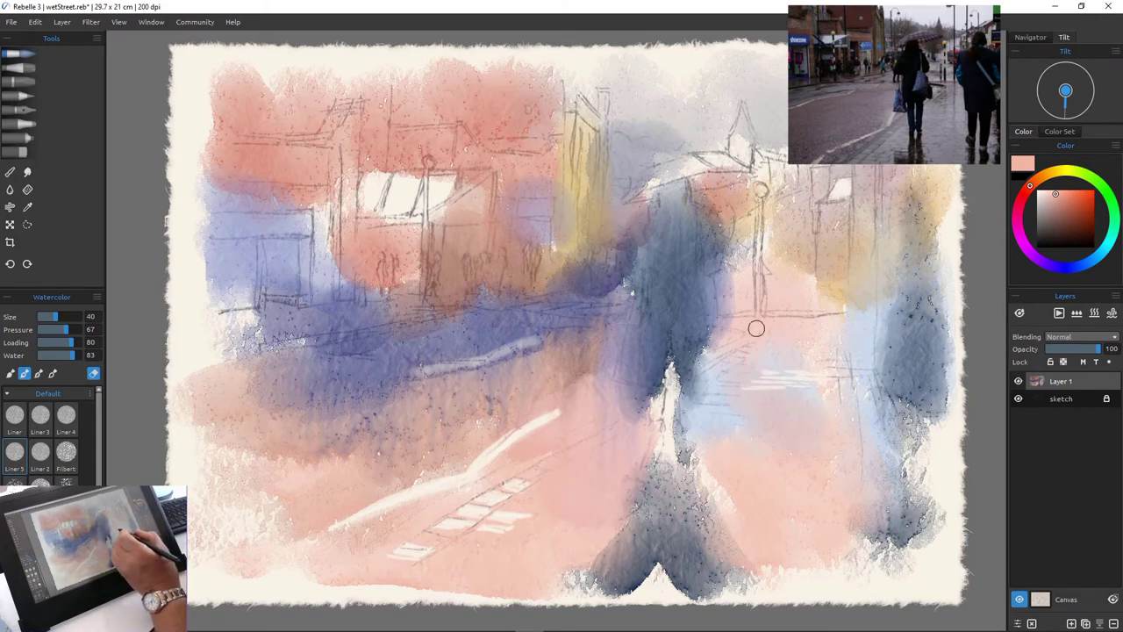
drag(757, 329, 801, 328)
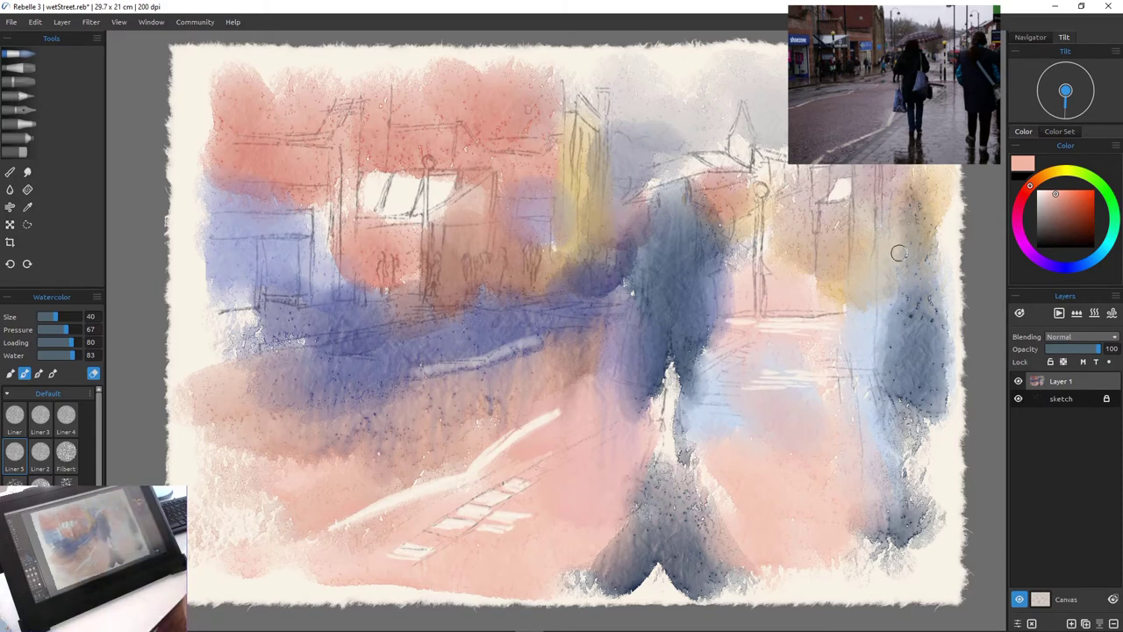
mouse_move(403, 173)
mouse_down()
mouse_move(481, 171)
mouse_move(455, 190)
mouse_up()
drag(354, 221, 422, 220)
drag(552, 331, 490, 359)
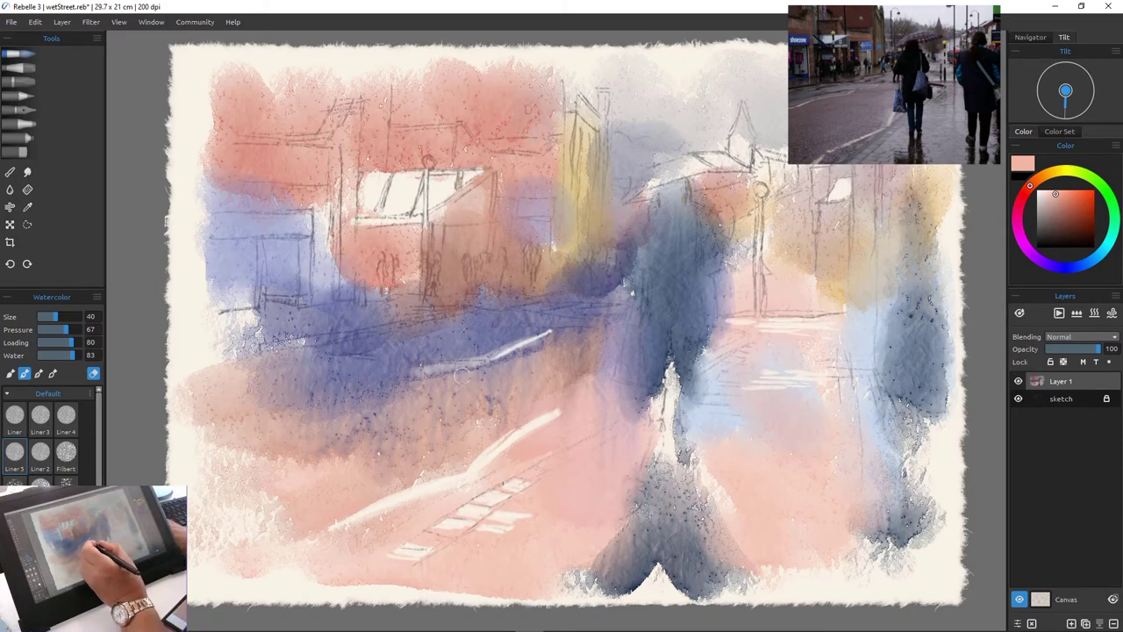
Set the brush size to 45 and erase rows of short horizontal highlights down the wet pavement beside the main figure
click(57, 317)
drag(776, 357, 829, 358)
drag(755, 403, 820, 401)
drag(745, 413, 833, 415)
drag(775, 438, 838, 438)
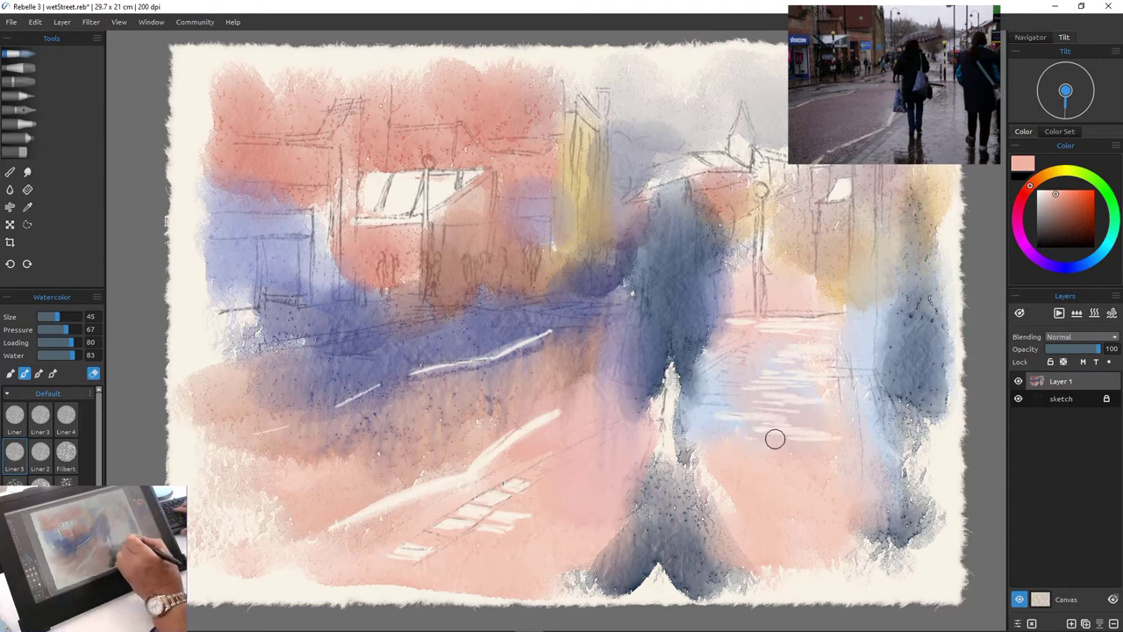
drag(734, 458, 830, 463)
drag(743, 483, 778, 485)
Return the watercolor brush to painting and tint the gap between the main figure's legs with pale peach
click(40, 482)
click(94, 373)
drag(672, 372, 662, 458)
Paint the umbrella light blue, and touch the same blue onto the road lines and crossing marks
click(1092, 261)
mouse_move(735, 165)
mouse_down()
mouse_move(688, 161)
mouse_move(640, 198)
mouse_up()
drag(546, 333, 440, 363)
drag(559, 411, 498, 448)
drag(524, 482, 510, 488)
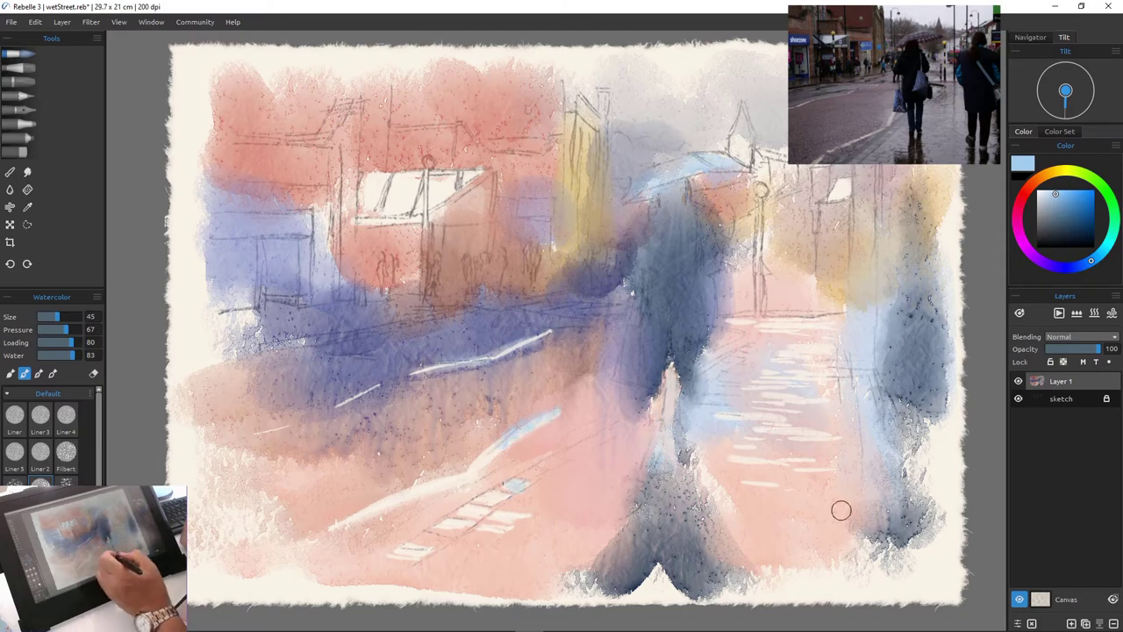
Add a new layer and darken the vertical edges of the tall yellow building with brownish ochre
key(ctrl+shift+n)
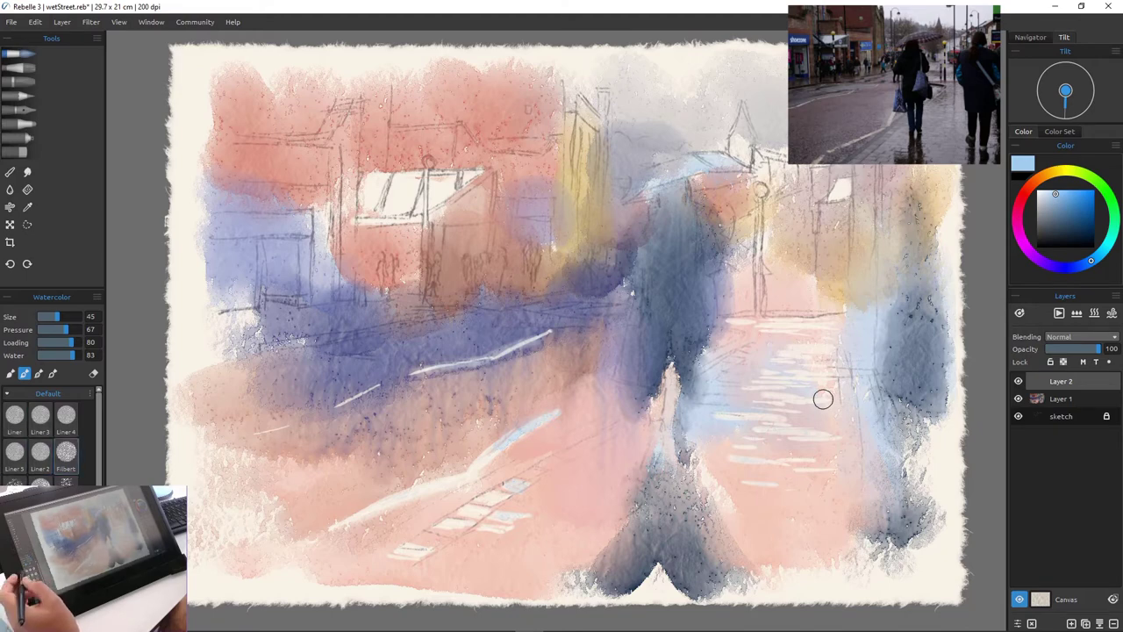
drag(586, 125, 592, 165)
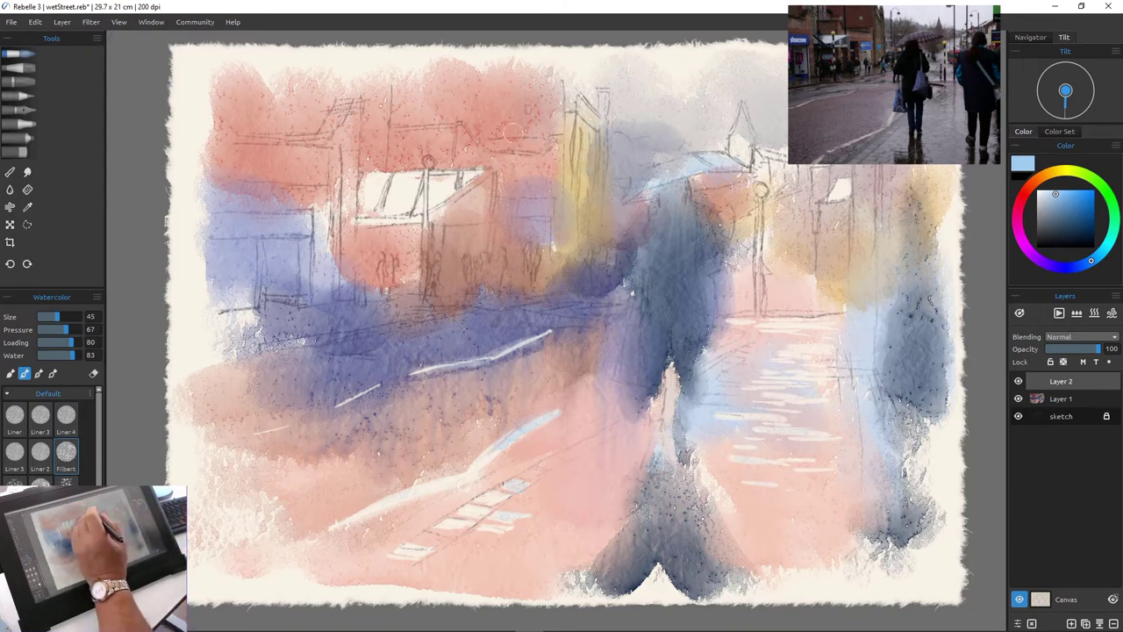
click(1059, 171)
drag(1065, 198, 1083, 212)
ctrl+click(571, 107)
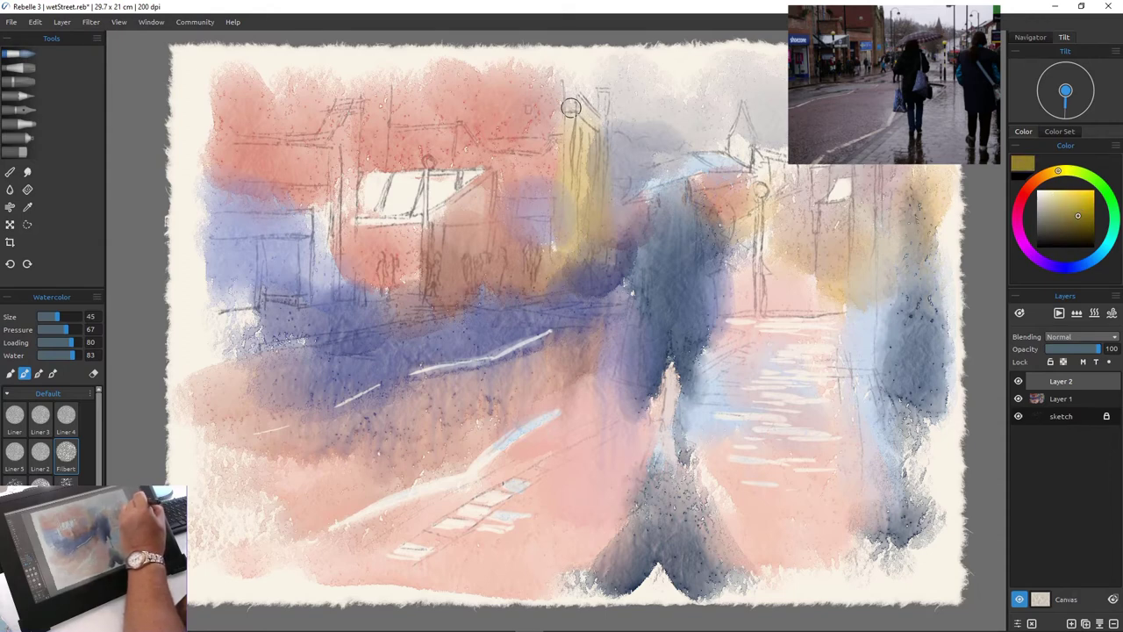
ctrl+click(571, 107)
ctrl+click(570, 107)
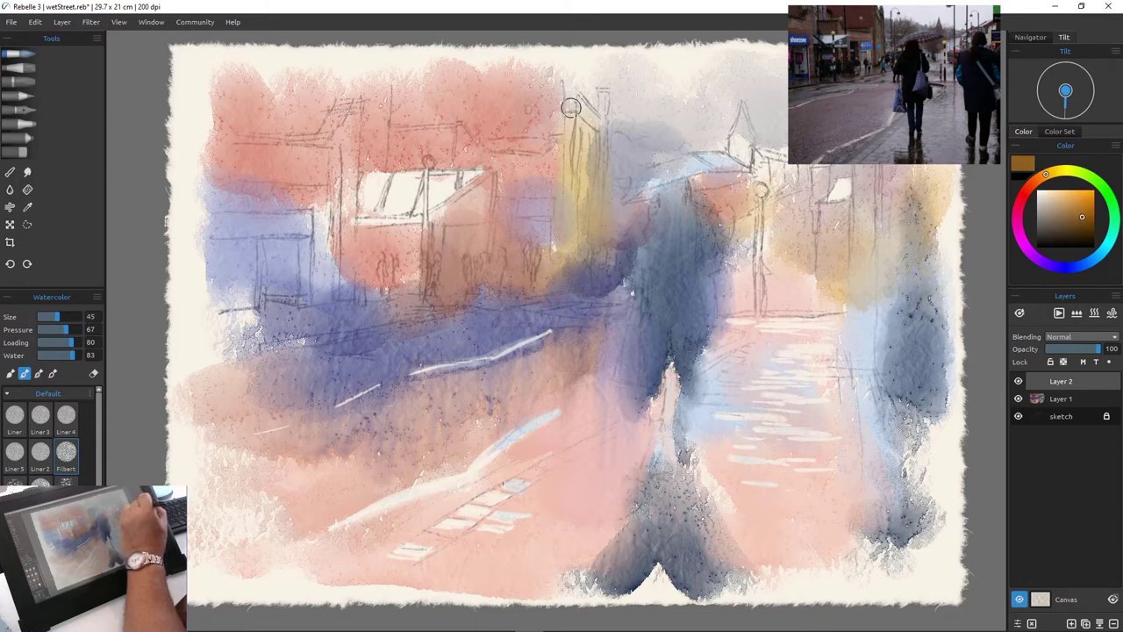
drag(570, 108, 576, 160)
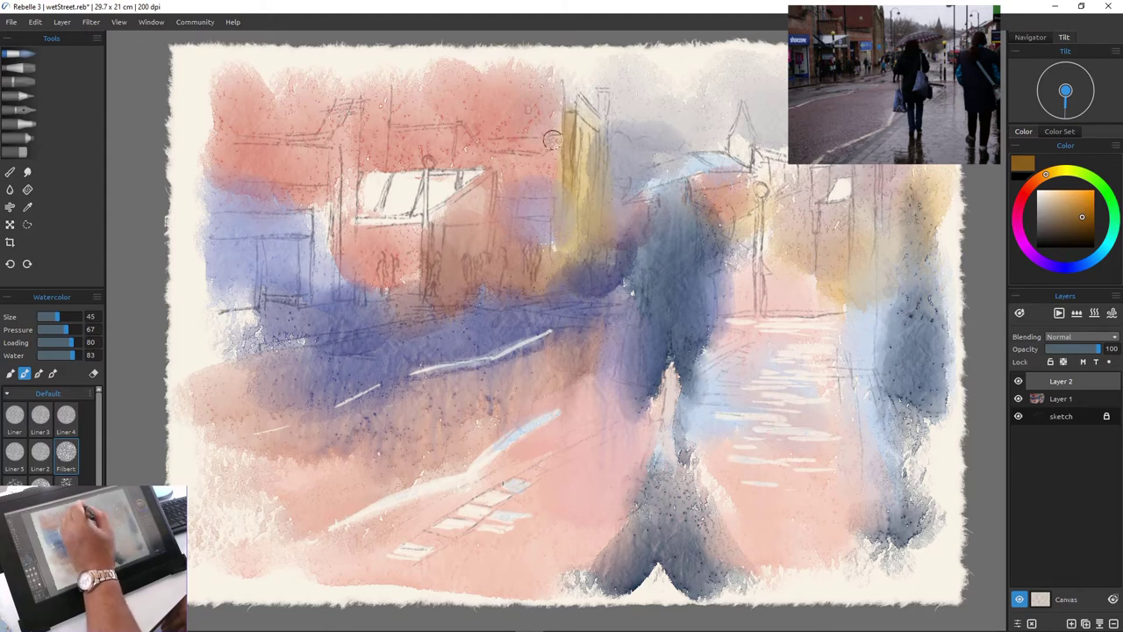
drag(573, 85, 576, 125)
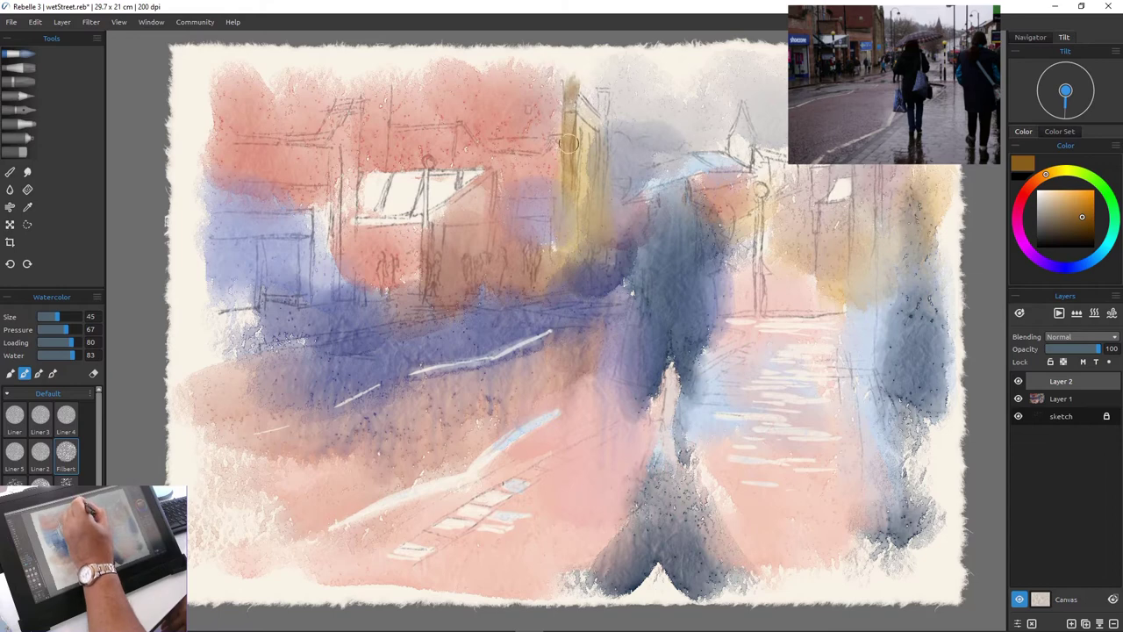
key([)
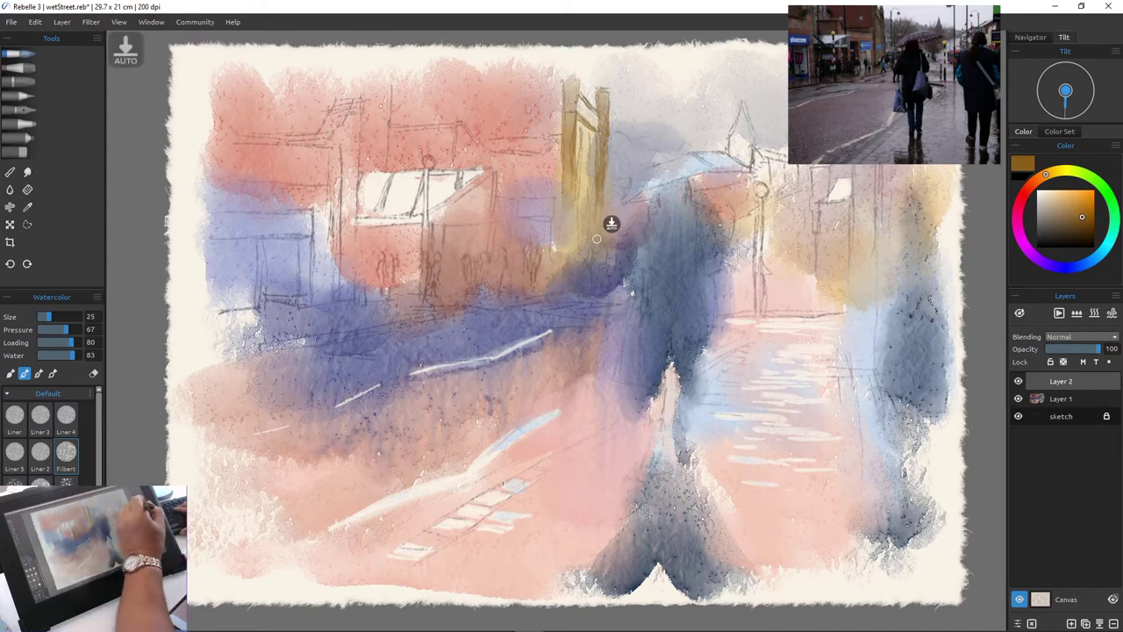
Paint a dark muted red over the roof beside the yellow building, enlarging the brush to size 80
ctrl+click(611, 225)
click(1062, 203)
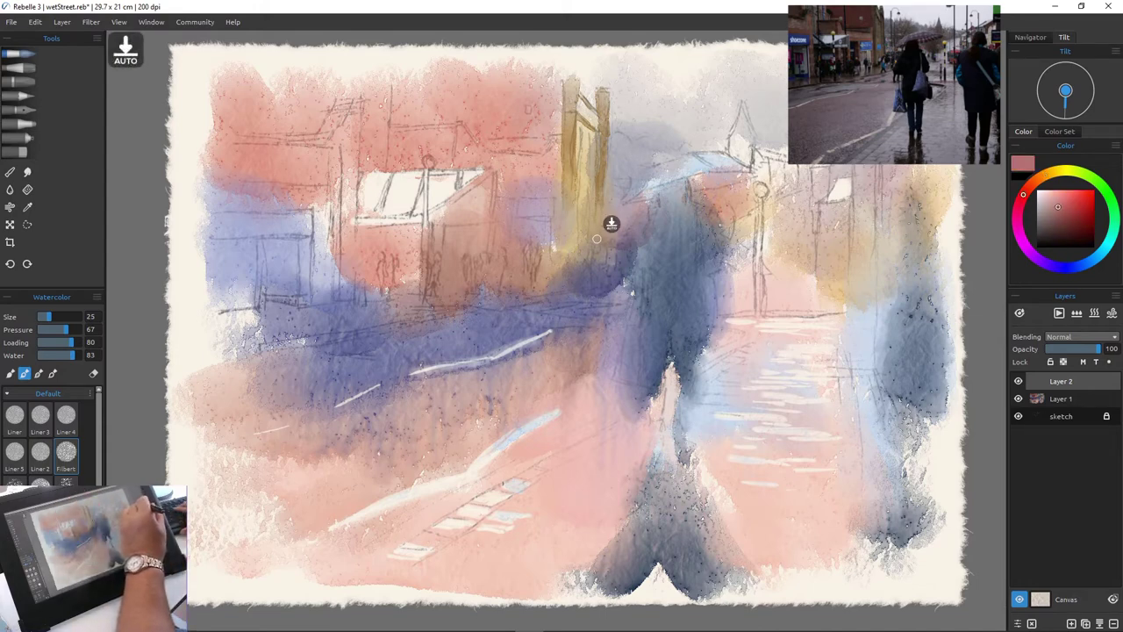
click(1061, 217)
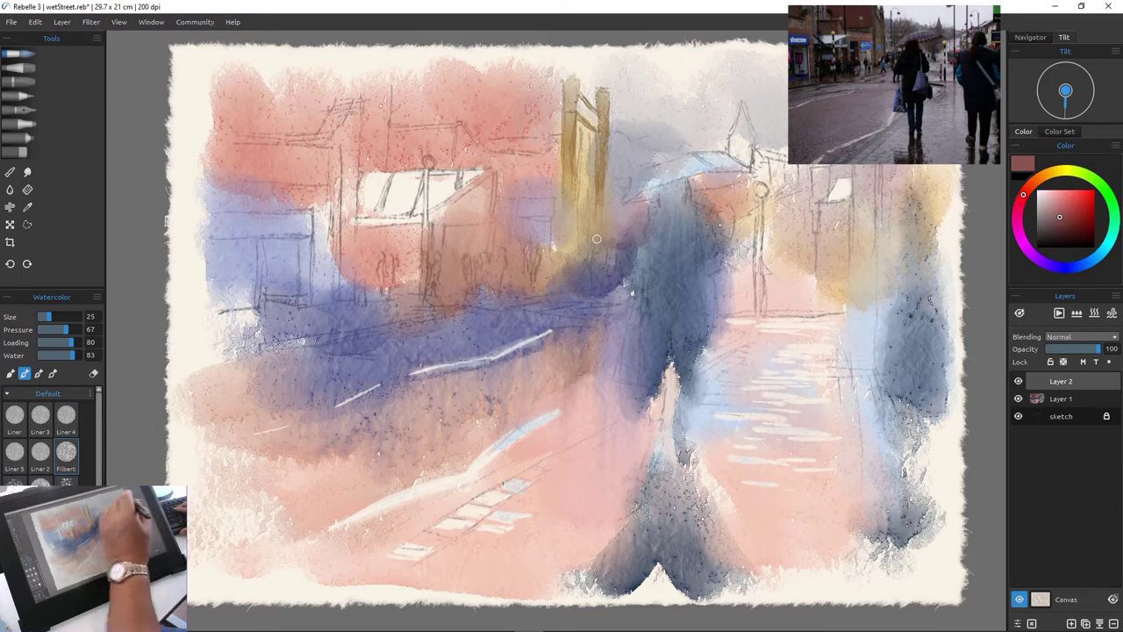
key(])
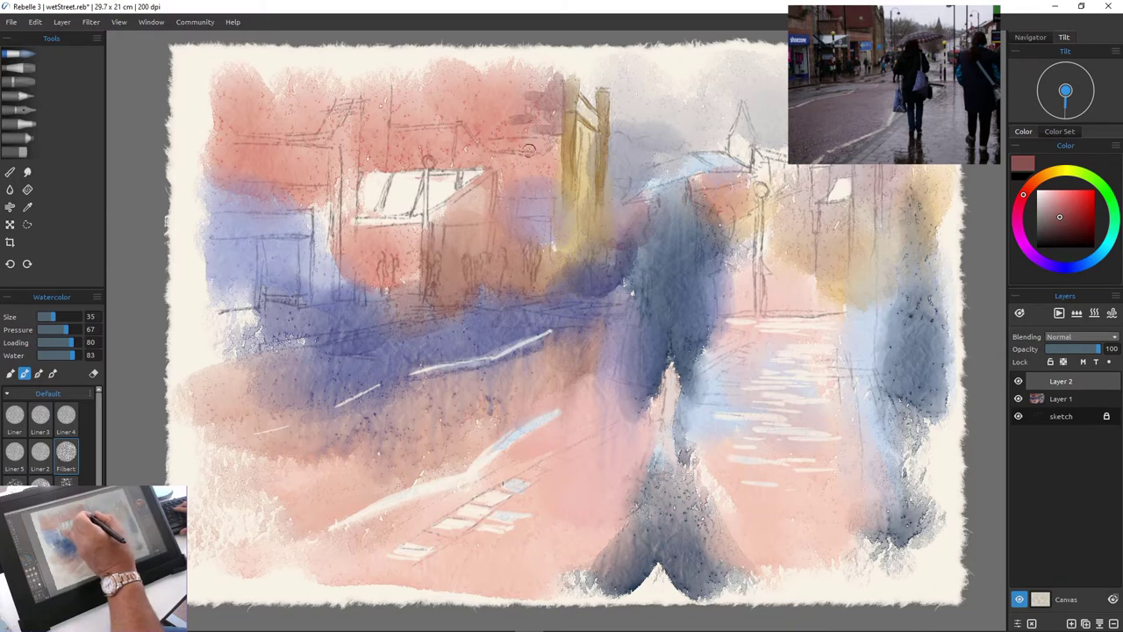
mouse_move(553, 129)
mouse_down()
mouse_move(484, 108)
mouse_move(431, 117)
mouse_up()
key(bracketright)
key(bracketright)
key(bracketright)
key(bracketright)
key(bracketright)
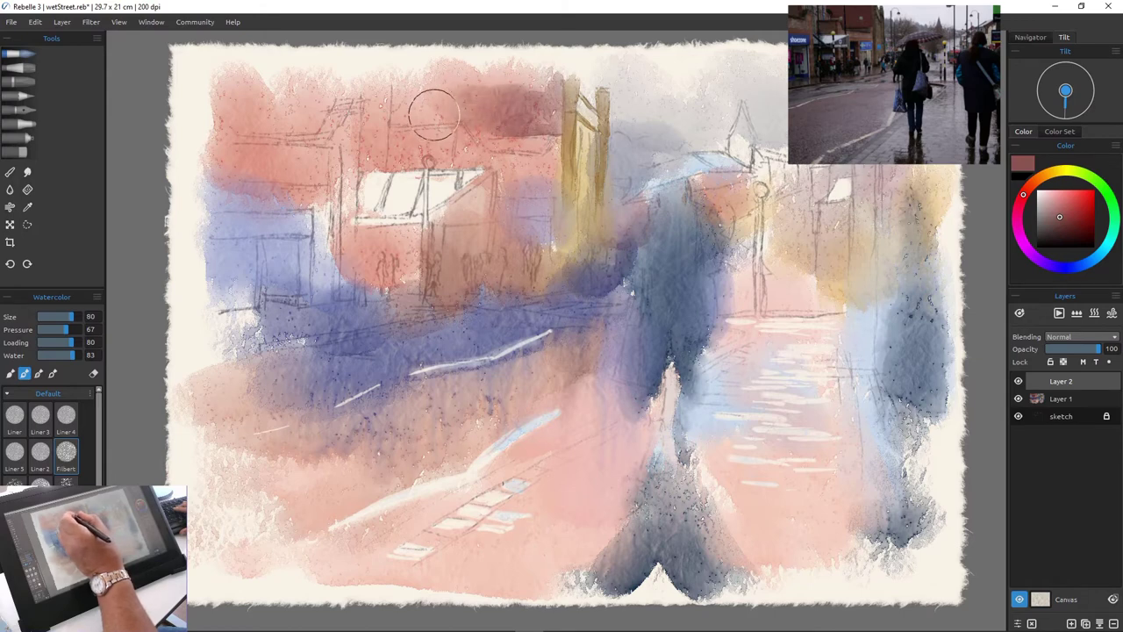
Define the dark red roof's lower edge with a size 45 brush and extend it into the chimney, refining at size 25
key(bracketleft)
key(bracketleft)
key(bracketleft)
drag(448, 118, 488, 132)
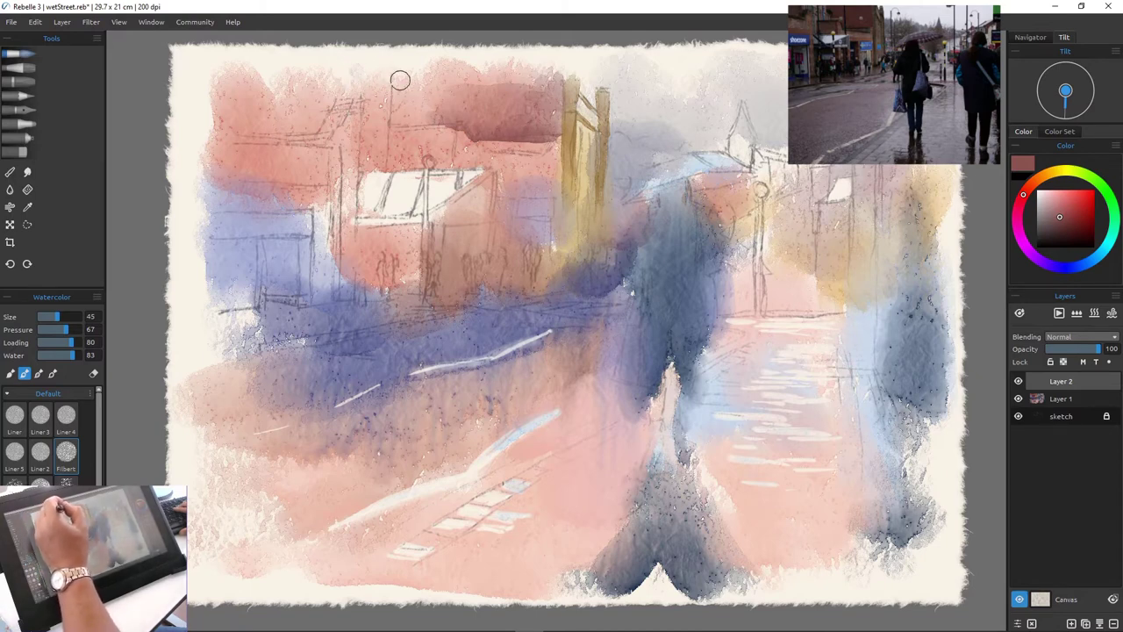
mouse_move(416, 78)
mouse_down()
mouse_move(415, 121)
mouse_move(417, 102)
mouse_move(419, 117)
mouse_move(422, 106)
mouse_move(436, 112)
mouse_move(410, 124)
mouse_up()
key(bracketleft)
key(bracketleft)
key(bracketleft)
key(bracketleft)
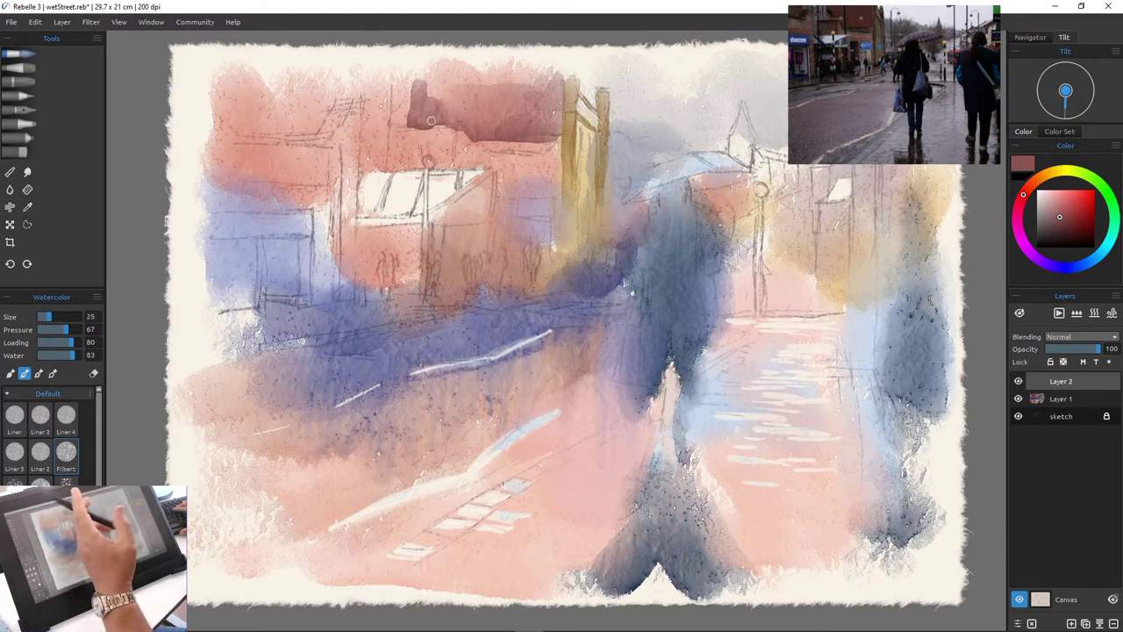
Trim the chimney and roof edges with the Round Soft eraser at size 35, and put the watercolor brush in erase mode
key(e)
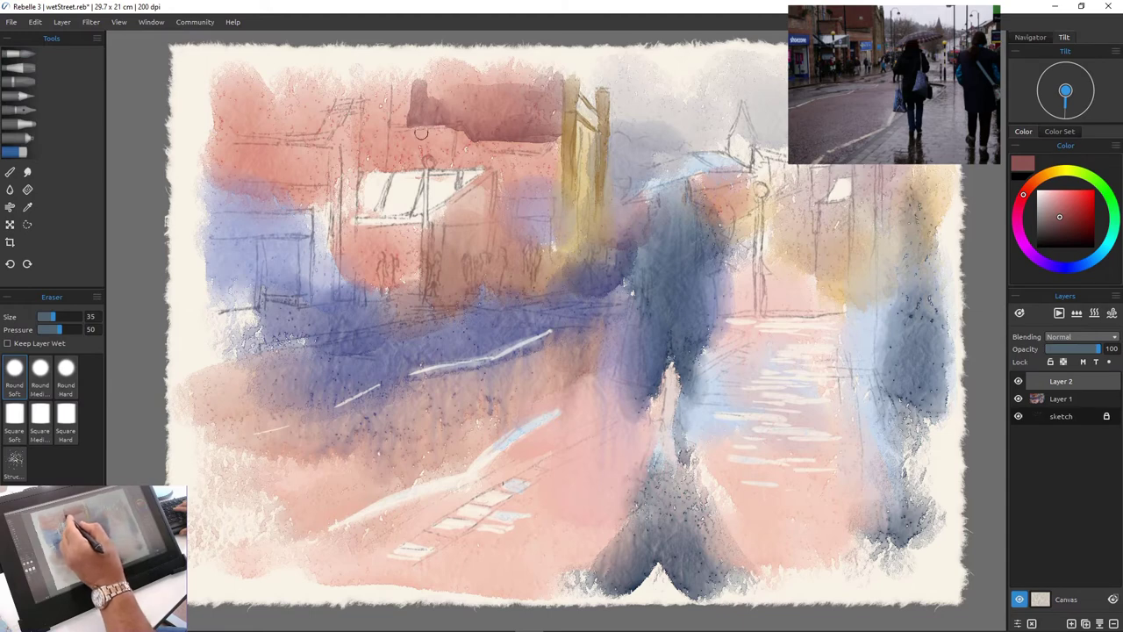
key(e)
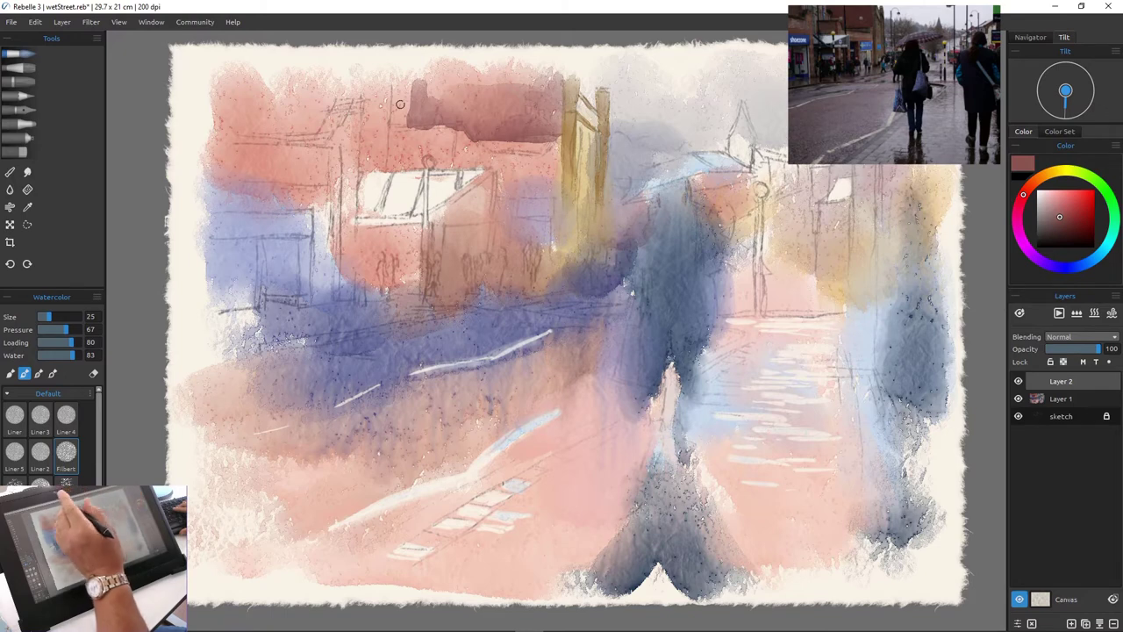
key(e)
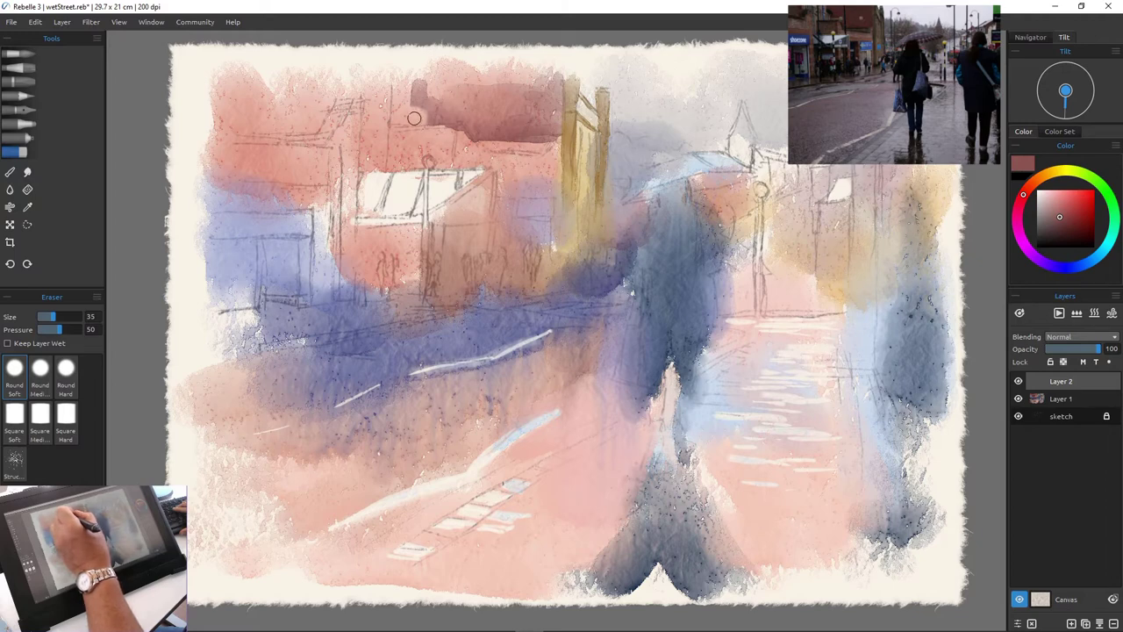
key(b)
click(94, 374)
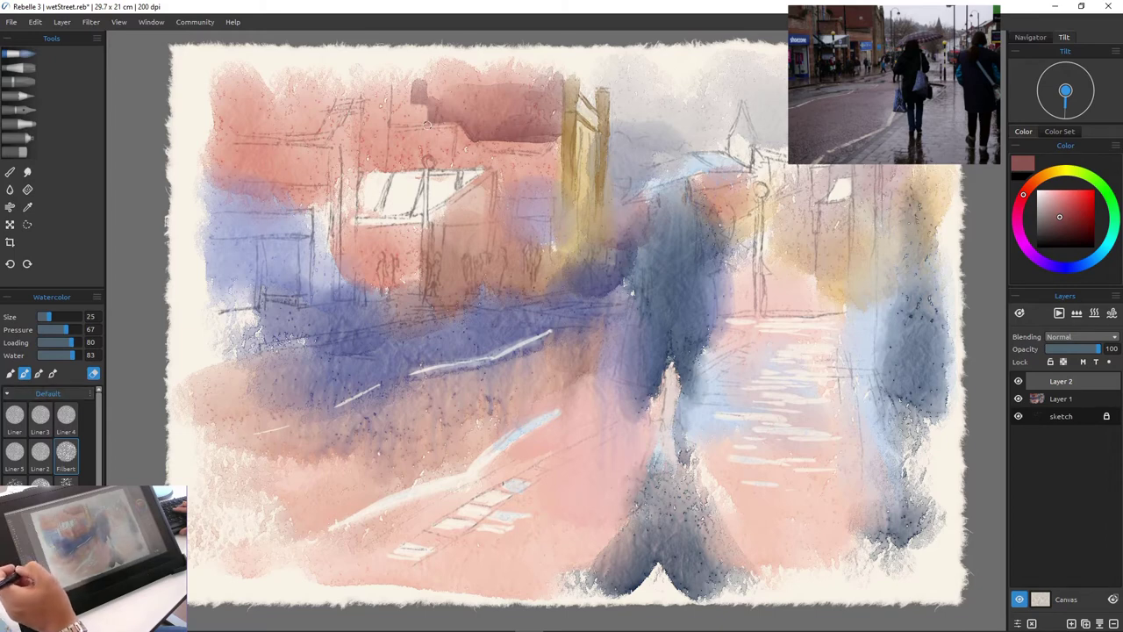
Paint the eaves of the far-left red building in dark muted red with the watercolor brush, enlarging it to size 35
key(e)
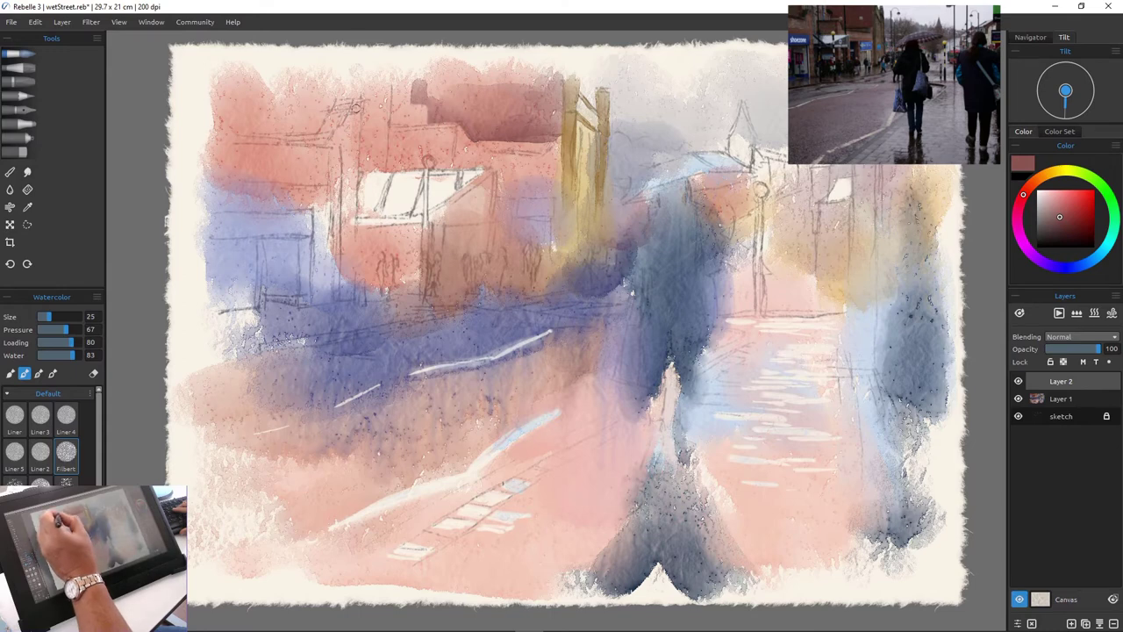
mouse_move(356, 107)
mouse_down()
mouse_move(334, 160)
mouse_move(299, 134)
mouse_move(323, 171)
mouse_move(324, 148)
mouse_move(336, 147)
mouse_move(251, 149)
mouse_up()
key(bracketright)
key(bracketright)
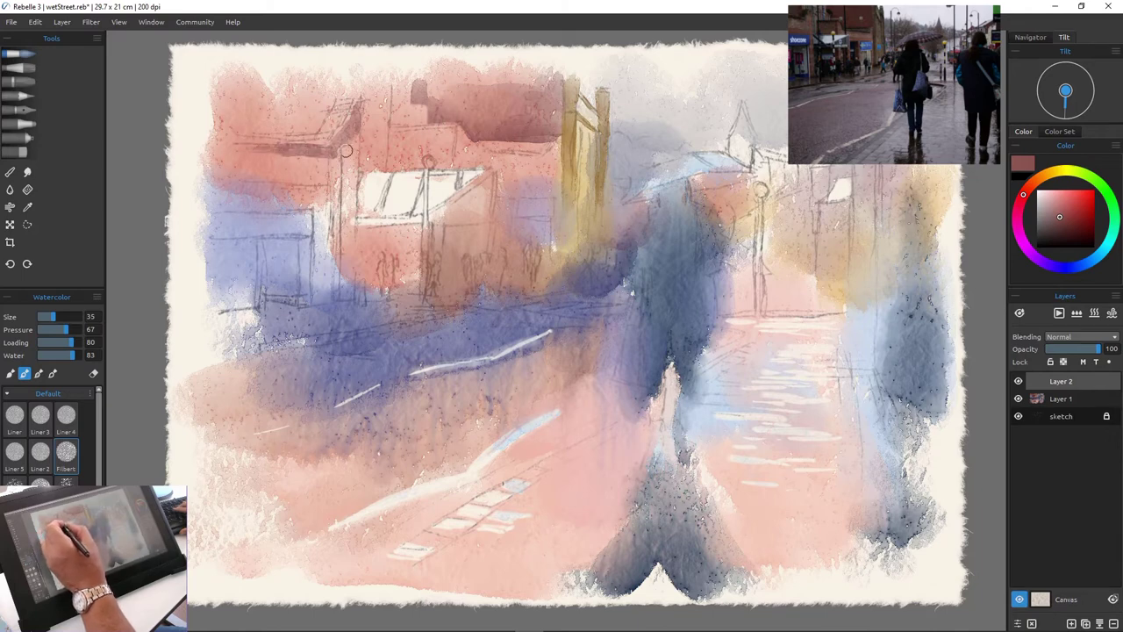
mouse_move(345, 141)
mouse_down()
mouse_move(356, 128)
mouse_move(337, 149)
mouse_up()
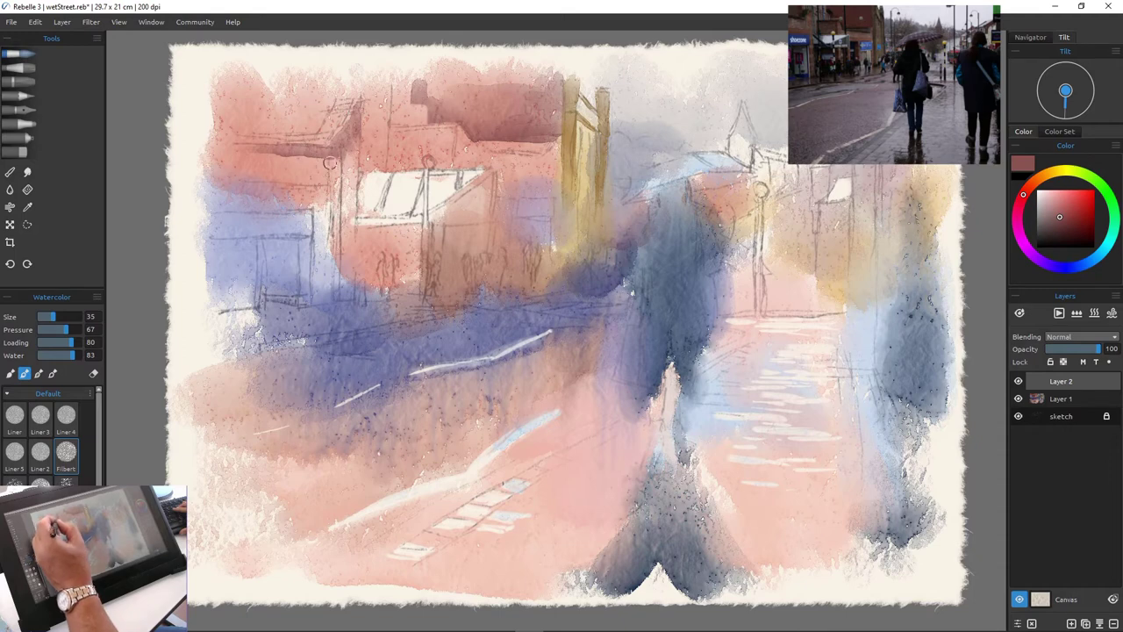
Paint the wall strip below the left eaves in light red, blending in light orange
click(1068, 195)
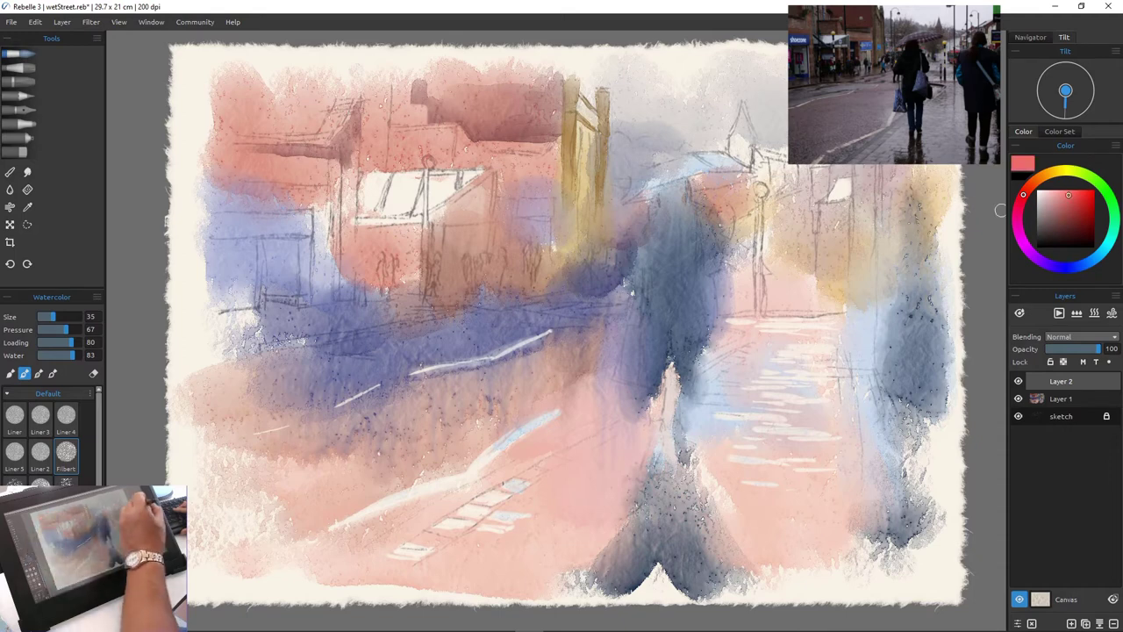
mouse_move(342, 176)
mouse_down()
mouse_move(350, 144)
mouse_move(352, 173)
mouse_move(352, 139)
mouse_move(349, 180)
mouse_up()
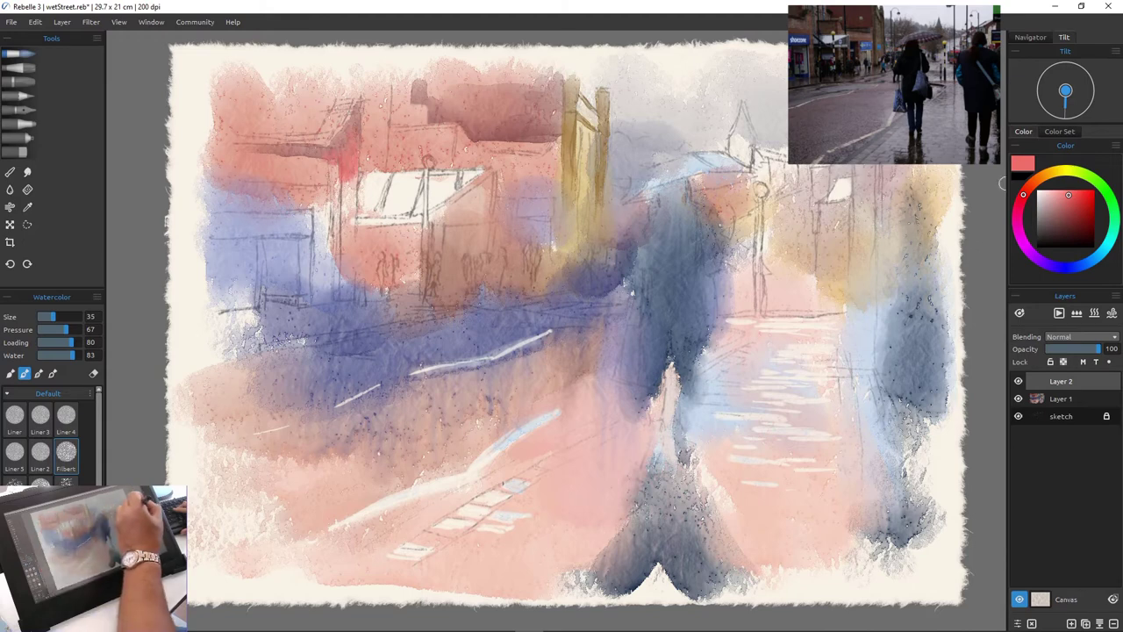
click(1033, 182)
drag(350, 135, 349, 190)
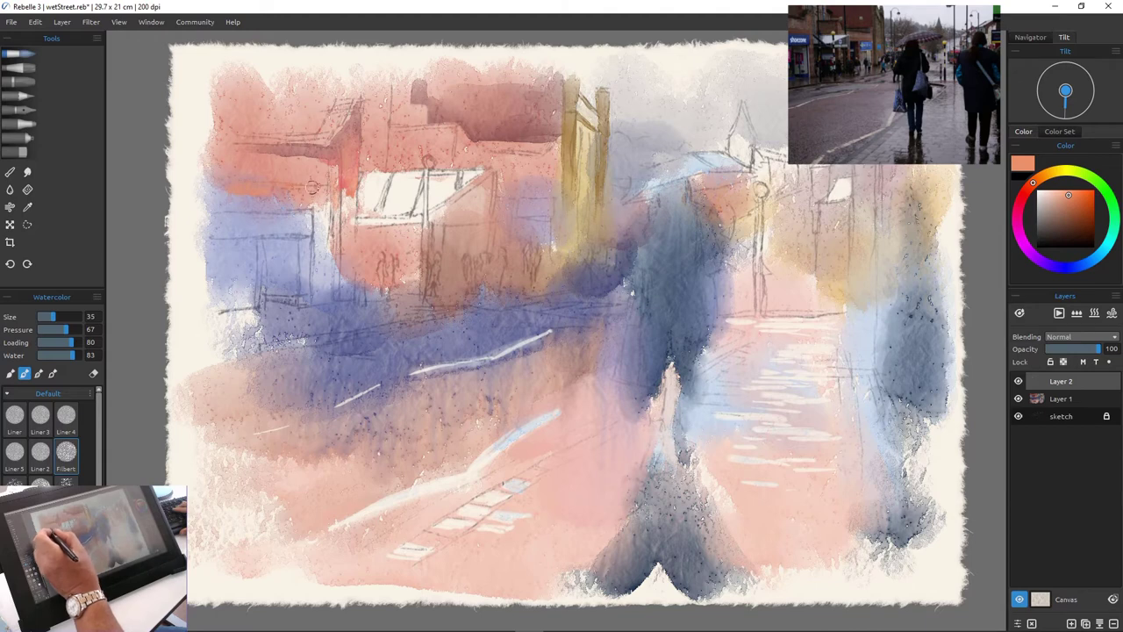
Paint the shopfront's horizontal band and the pillar beside the canopy in brownish orange
click(1075, 212)
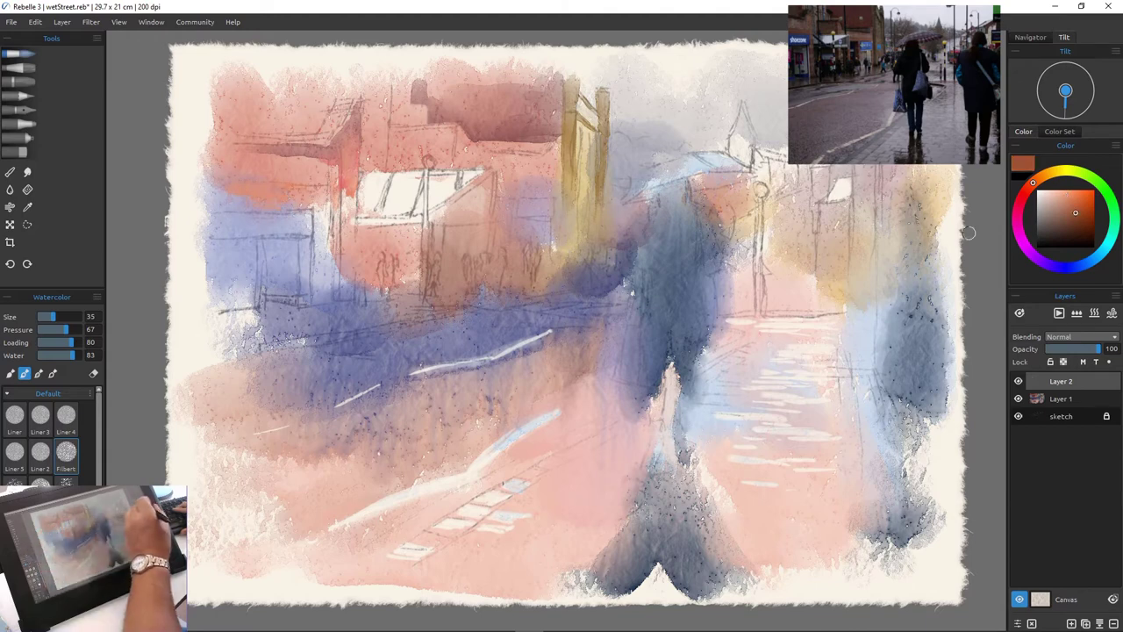
mouse_move(227, 203)
mouse_down()
mouse_move(318, 199)
mouse_move(323, 242)
mouse_move(335, 214)
mouse_move(339, 251)
mouse_move(326, 230)
mouse_move(323, 262)
mouse_move(333, 268)
mouse_move(326, 253)
mouse_move(320, 281)
mouse_up()
drag(322, 198, 321, 218)
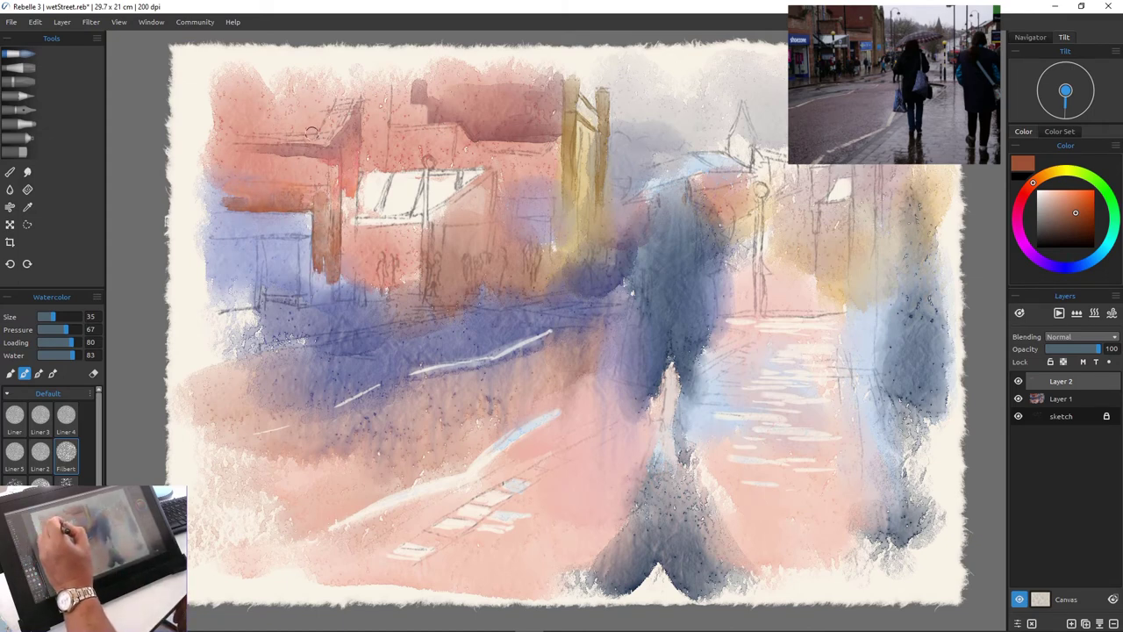
drag(347, 187, 348, 217)
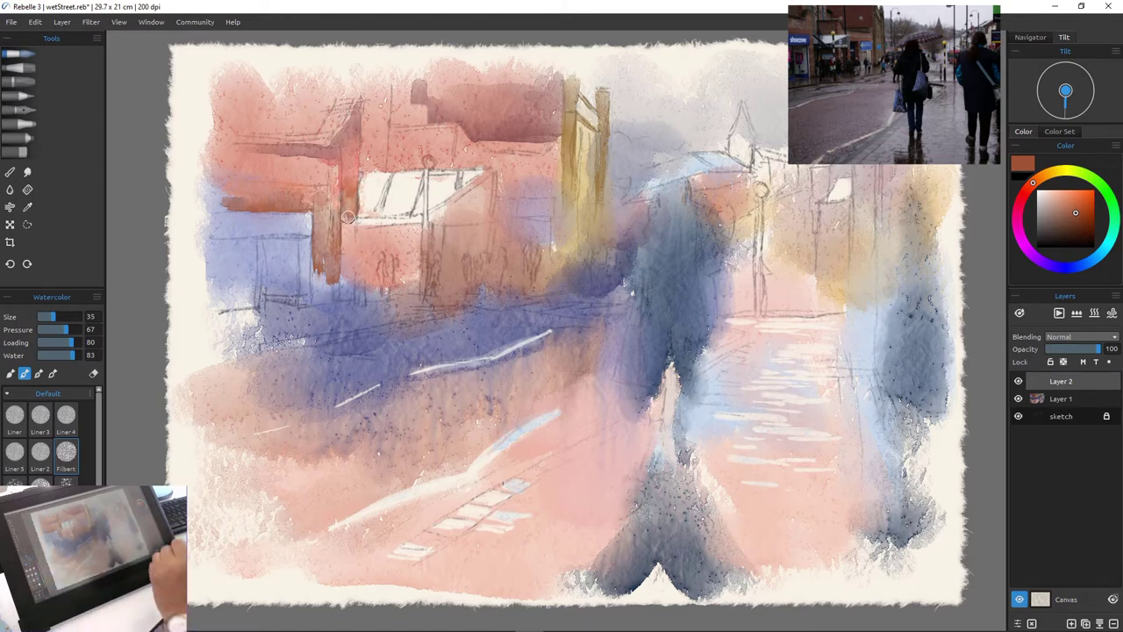
Fill the white canopy panels with blue-grey washes, using a paler blue for the panels around the lamp post
click(1080, 266)
click(1047, 198)
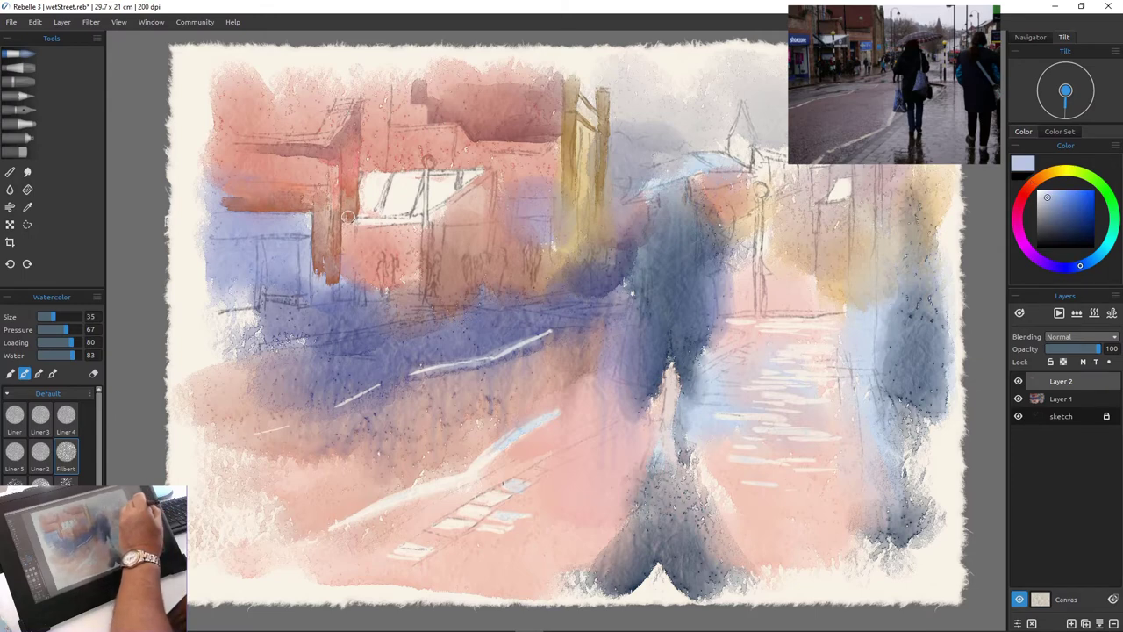
click(1046, 211)
mouse_move(352, 194)
mouse_down()
mouse_move(381, 180)
mouse_move(367, 207)
mouse_move(374, 176)
mouse_move(365, 209)
mouse_move(360, 184)
mouse_move(367, 214)
mouse_move(371, 182)
mouse_move(386, 207)
mouse_move(400, 186)
mouse_move(384, 216)
mouse_move(396, 193)
mouse_move(397, 215)
mouse_move(413, 202)
mouse_up()
click(1045, 195)
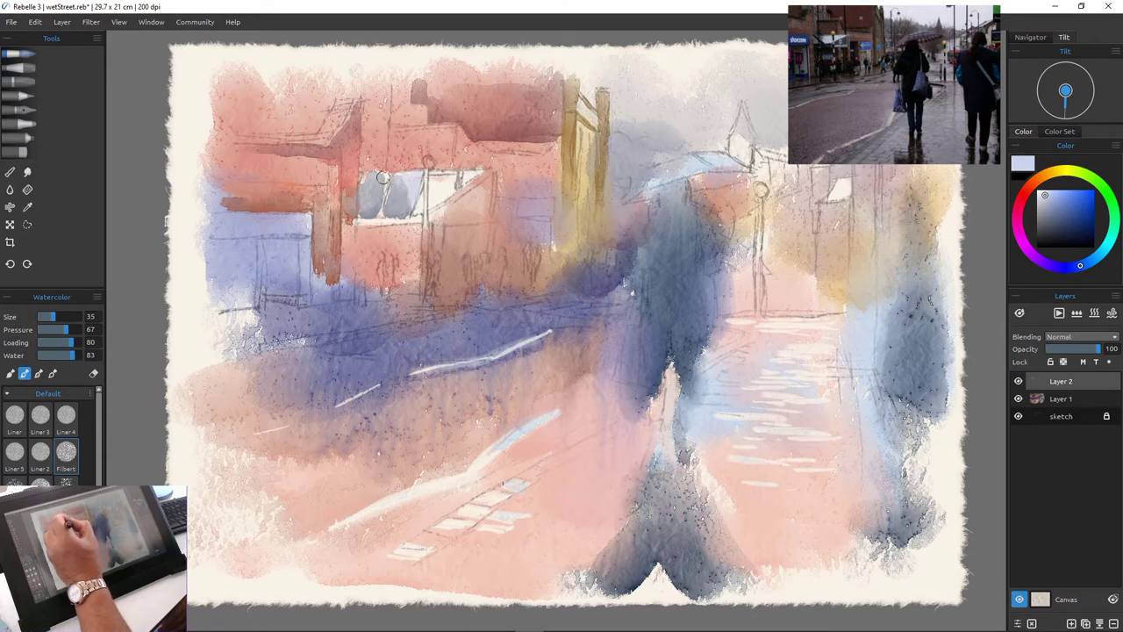
mouse_move(435, 174)
mouse_down()
mouse_move(449, 180)
mouse_move(418, 205)
mouse_move(475, 172)
mouse_move(436, 217)
mouse_up()
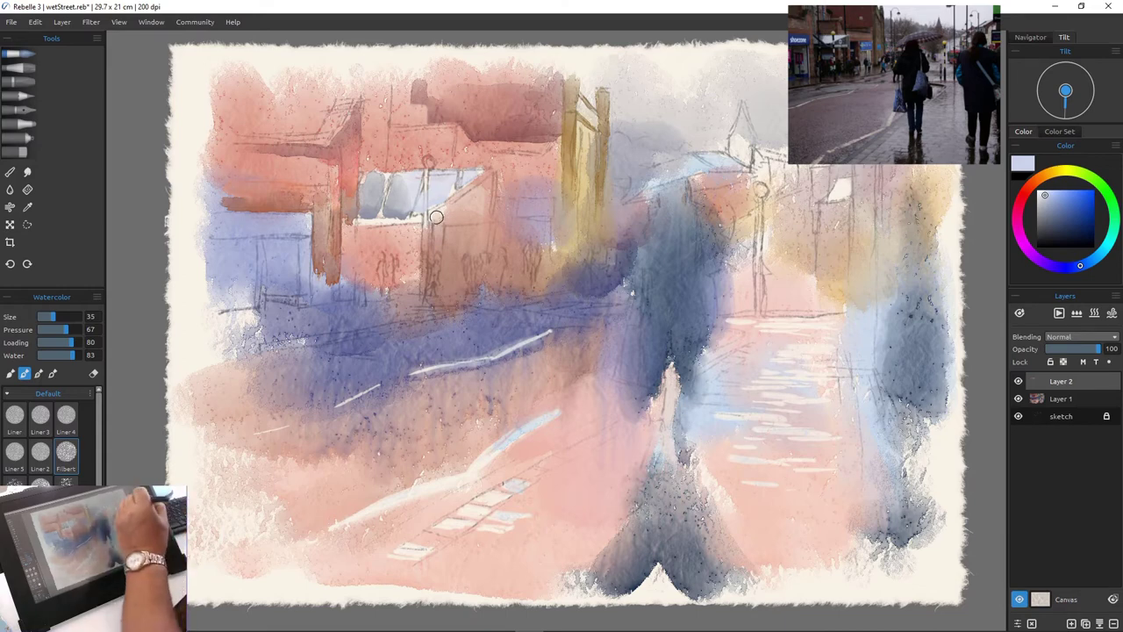
Paint a medium red patch on the wall above the canopy, lowering the brush loading to 49
click(1024, 194)
click(1069, 206)
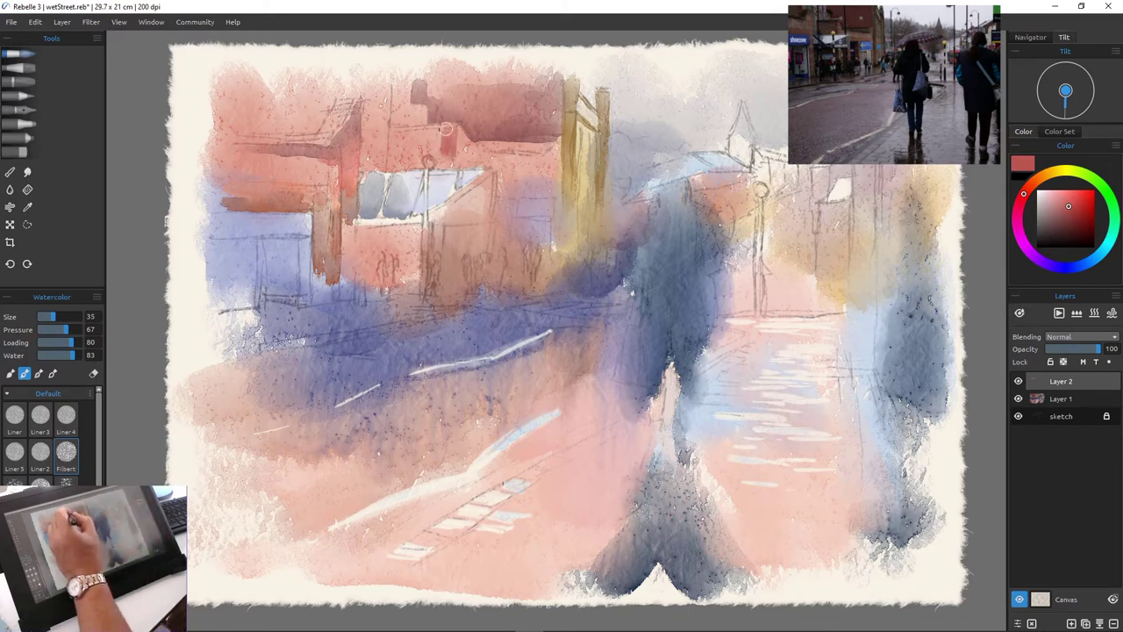
drag(446, 129, 435, 138)
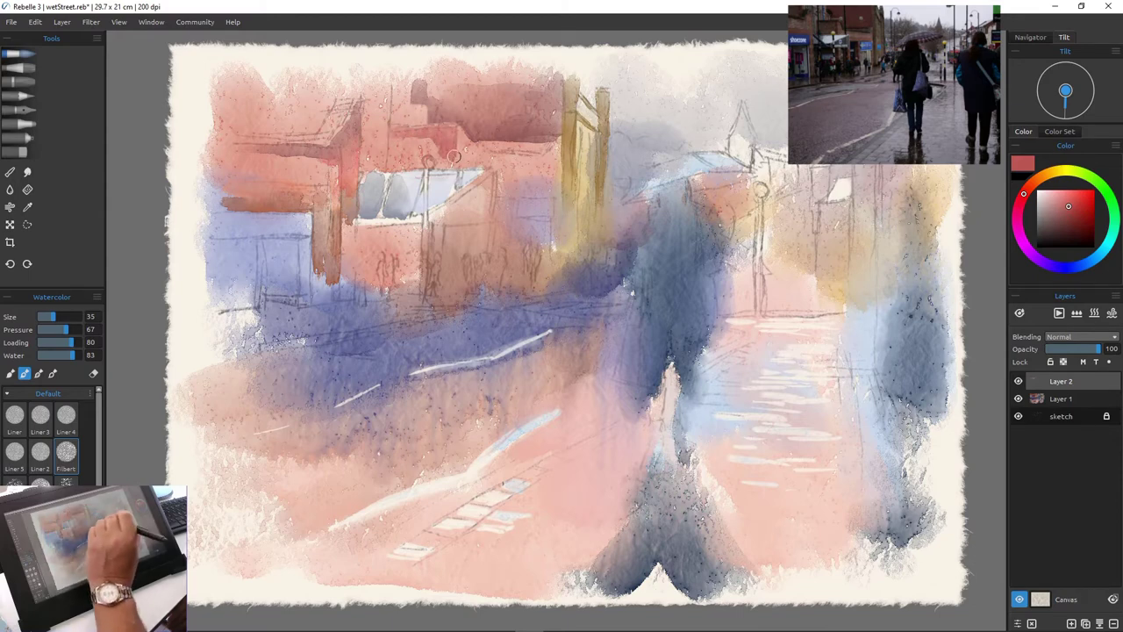
drag(72, 342, 59, 343)
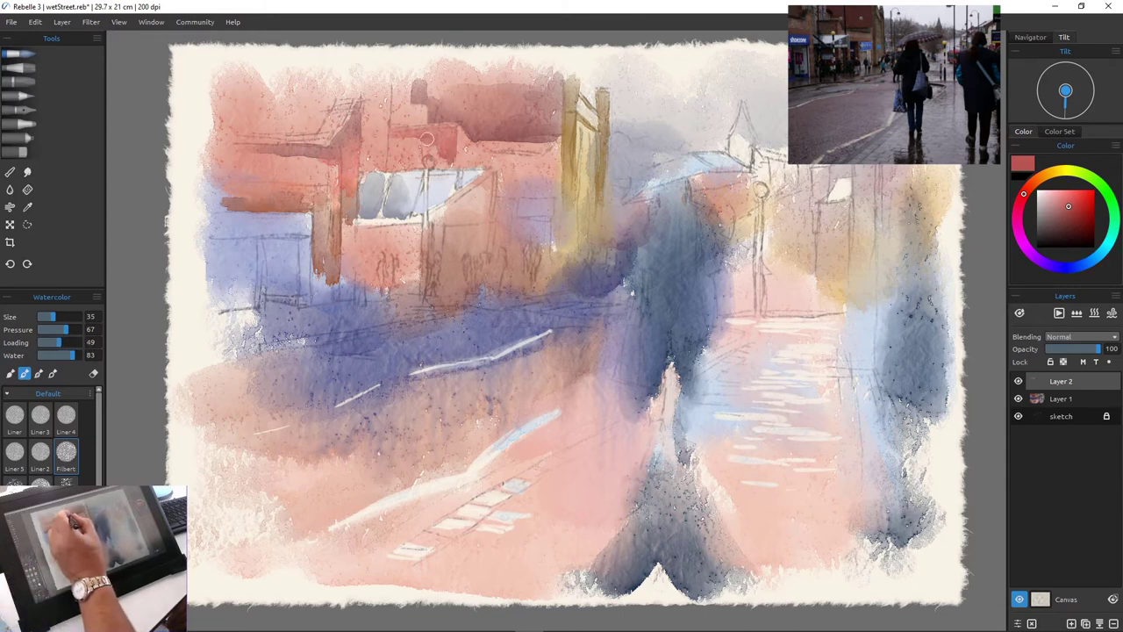
drag(404, 135, 445, 163)
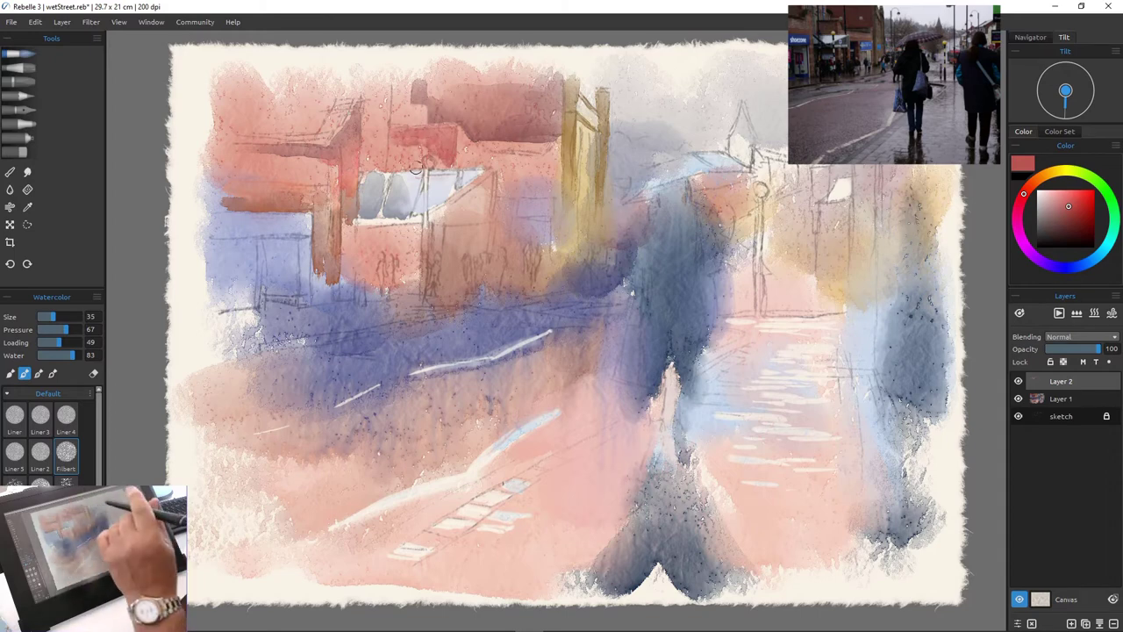
Erase the street lamp's head on Layer 1 to white using the Round Soft eraser at size 35
key(e)
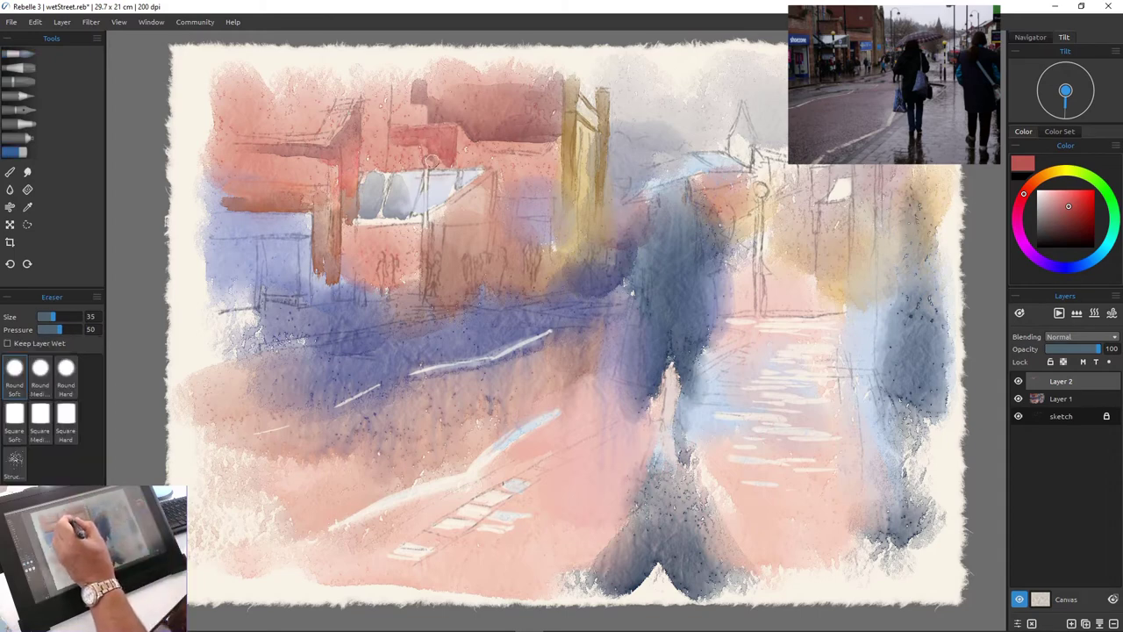
key(e)
key(e)
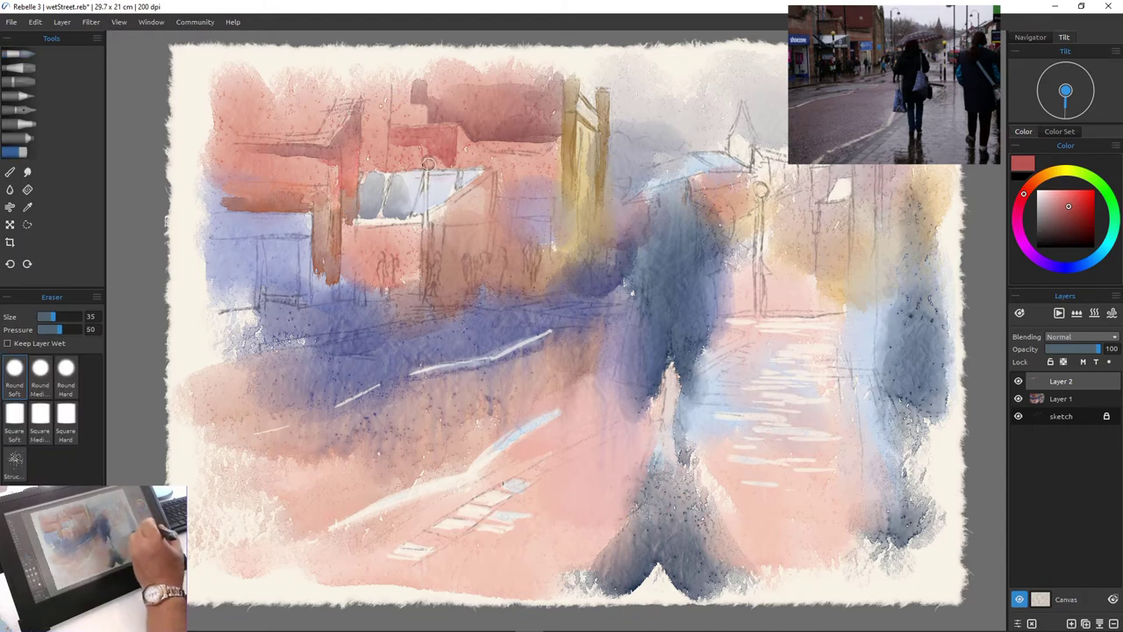
key(e)
click(1061, 399)
key(e)
key(e)
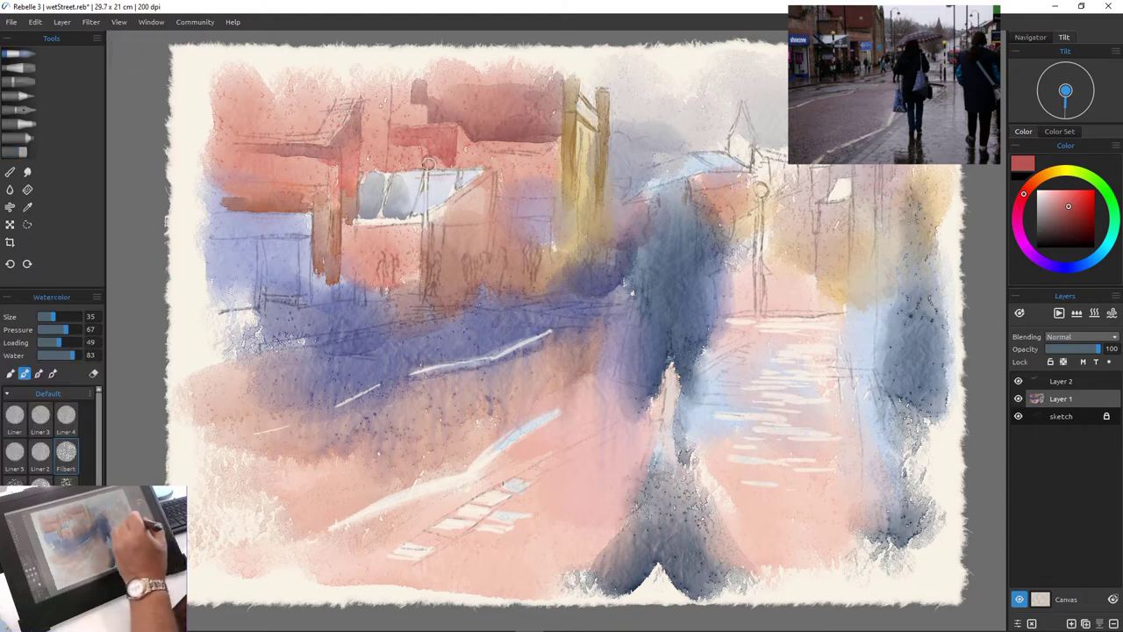
key(e)
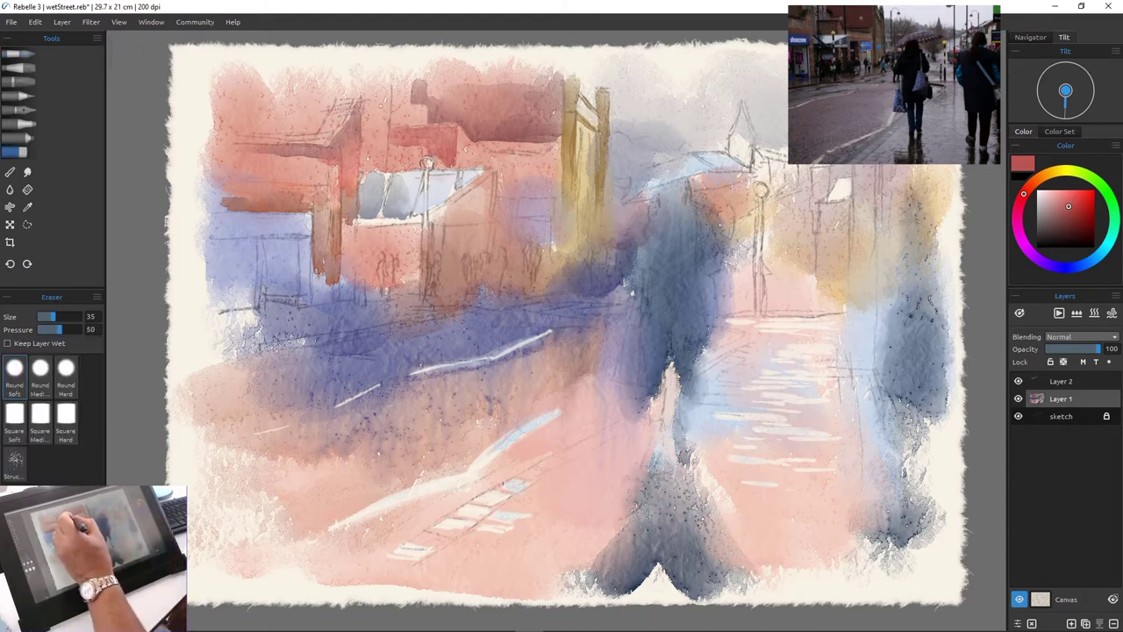
key(e)
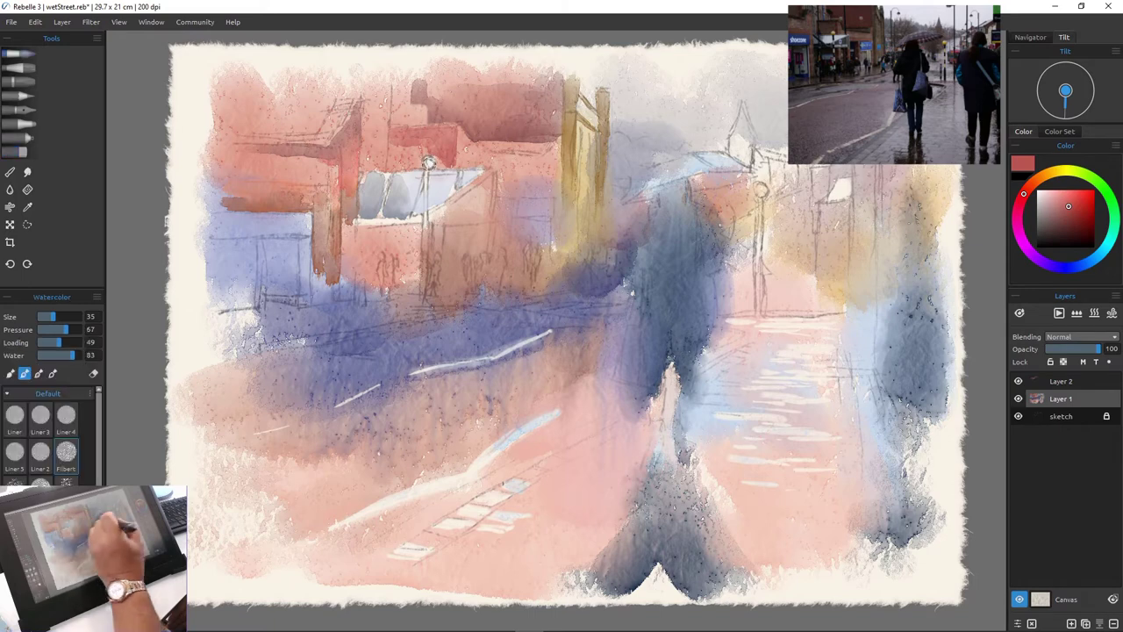
Return to Layer 2 with the watercolor brush and add red bands on the wall between the canopy and yellow building
key(e)
click(1062, 381)
key(e)
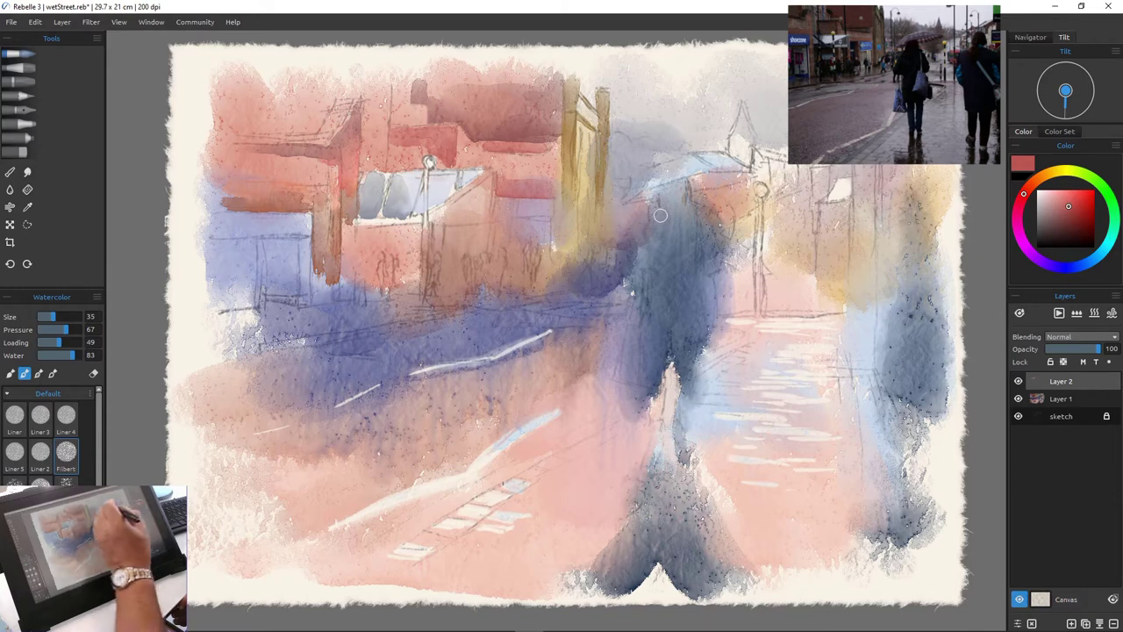
Shade the canopy's end panel in muted violet and paint the shadows beneath it in dark red and deep purple
click(1068, 268)
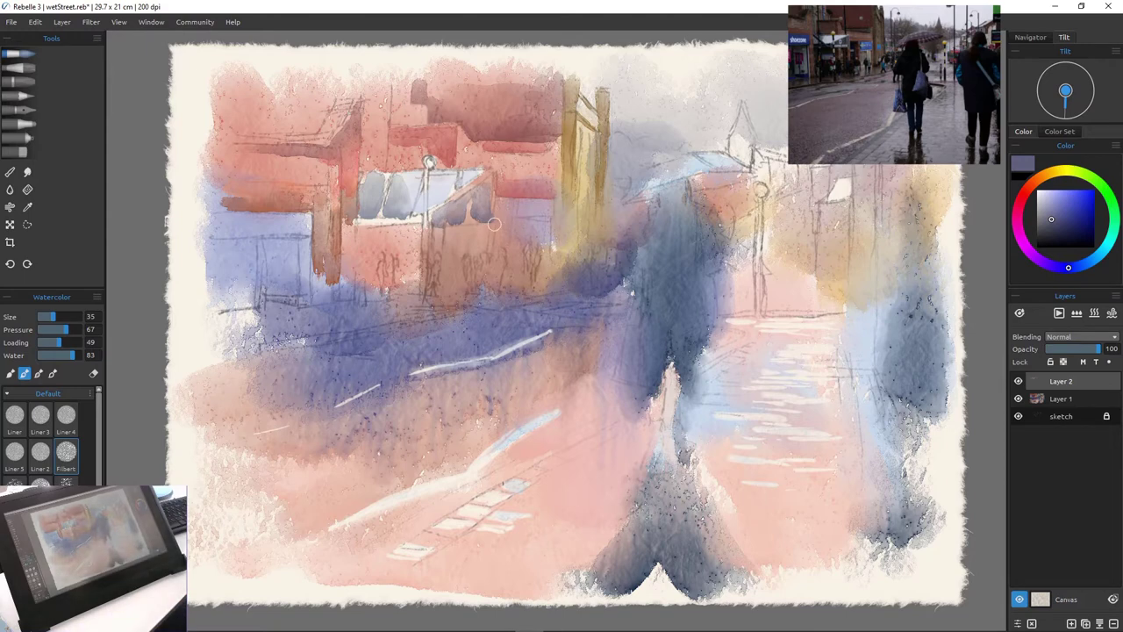
click(1023, 196)
click(1068, 223)
mouse_move(418, 223)
mouse_down()
mouse_move(374, 223)
mouse_move(438, 219)
mouse_move(451, 279)
mouse_move(471, 236)
mouse_move(468, 246)
mouse_move(395, 231)
mouse_move(514, 240)
mouse_move(430, 260)
mouse_up()
click(1058, 268)
drag(446, 234, 449, 274)
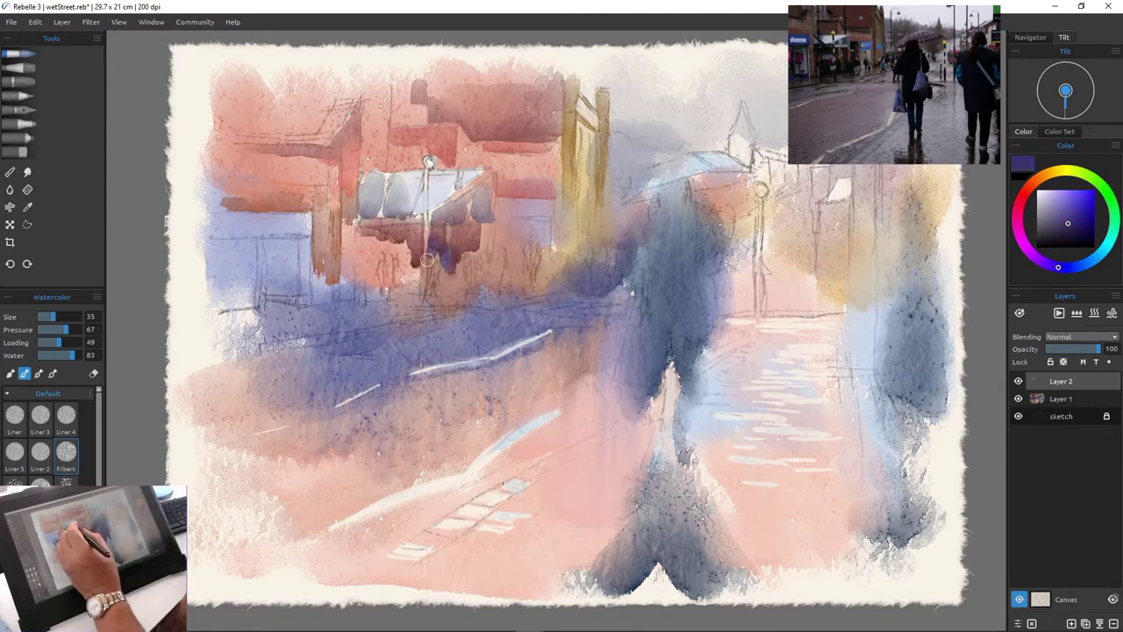
mouse_move(490, 216)
mouse_down()
mouse_move(488, 250)
mouse_move(386, 251)
mouse_move(368, 263)
mouse_move(398, 292)
mouse_up()
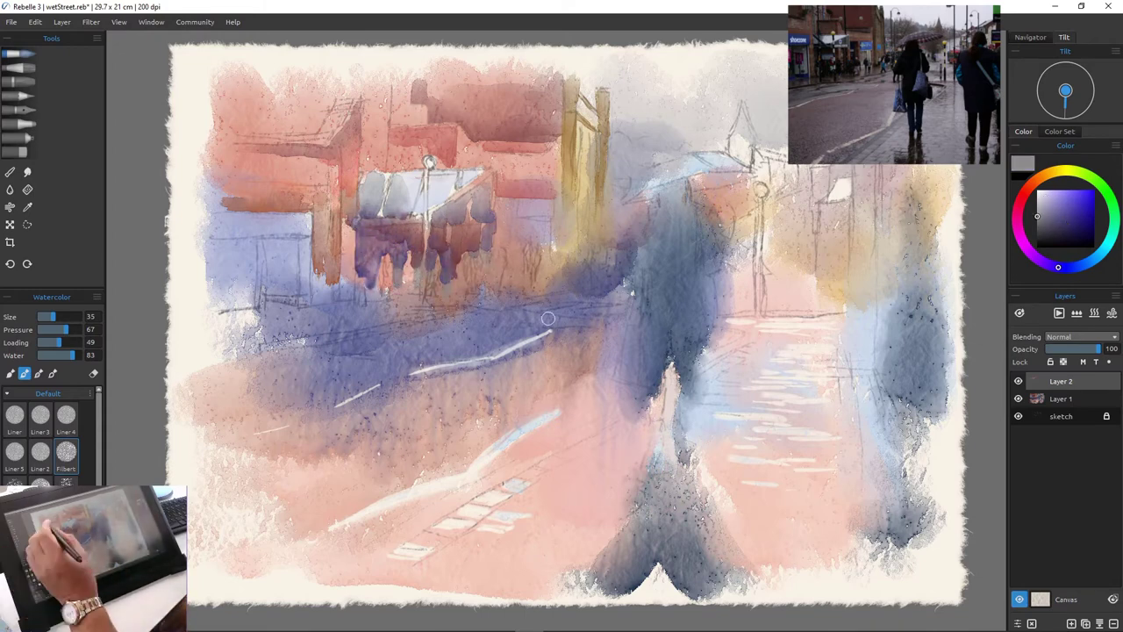
Extend the shopfront shadows beyond the canopy's end in muted crimson, with brush size 30, loading 31 and water 90
mouse_move(499, 270)
mouse_down()
mouse_move(497, 209)
mouse_move(511, 212)
mouse_up()
click(1020, 199)
click(1064, 217)
drag(47, 316, 51, 317)
drag(58, 342, 52, 342)
drag(73, 355, 75, 355)
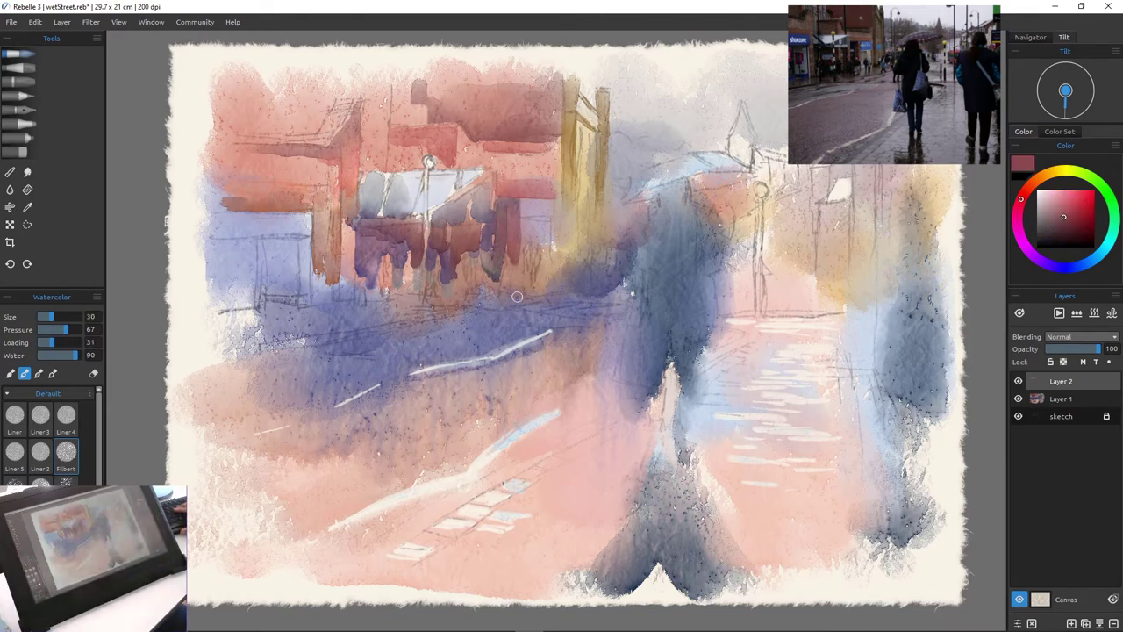
drag(515, 265, 532, 265)
Paint the far curb line in dark red and add small dark red pedestrians beside the canopy with a size 18 brush
click(1073, 267)
click(1072, 228)
mouse_move(453, 306)
mouse_down()
mouse_move(291, 309)
mouse_move(278, 326)
mouse_up()
click(1024, 194)
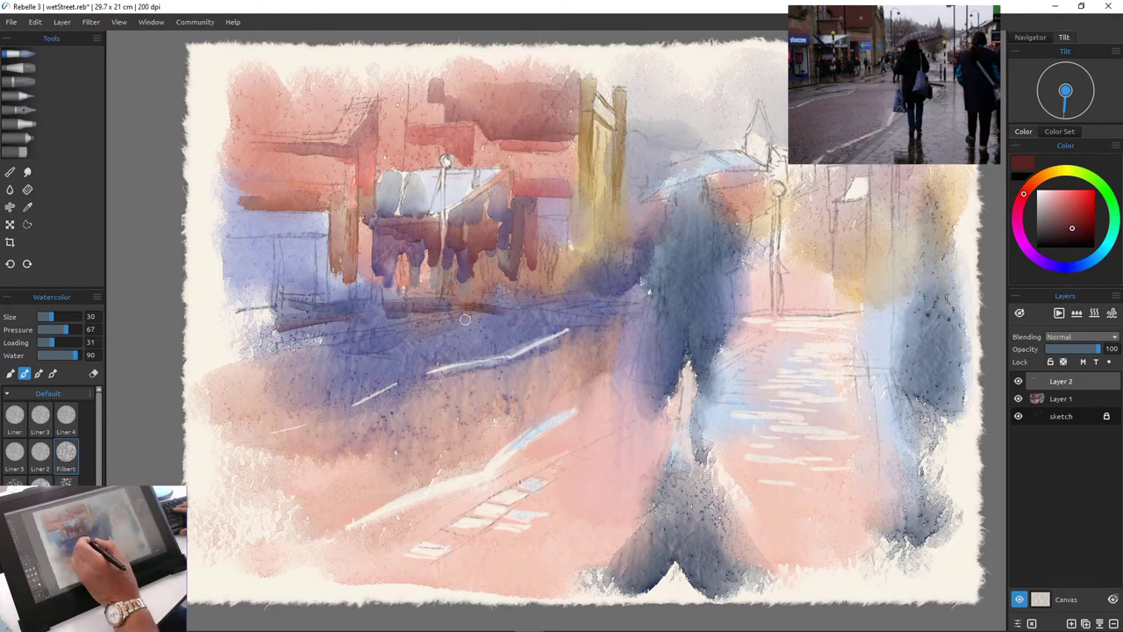
drag(465, 319, 186, 339)
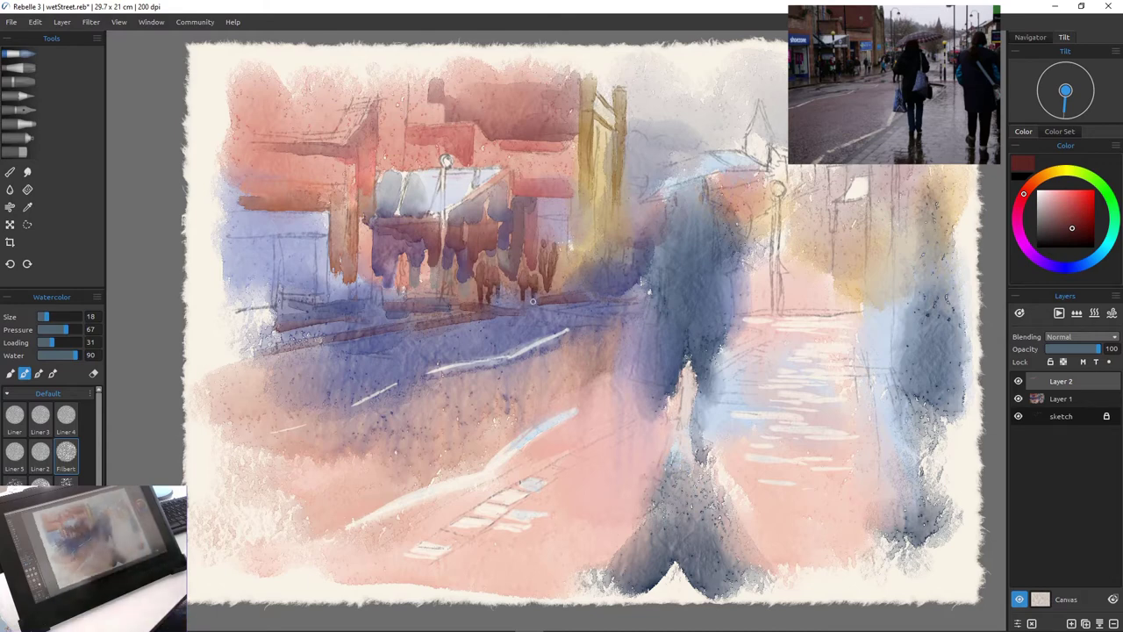
Paint muted violet distant trees around the umbrella and add muted red beneath its edge, lowering the brush water to 46
alt+click(448, 309)
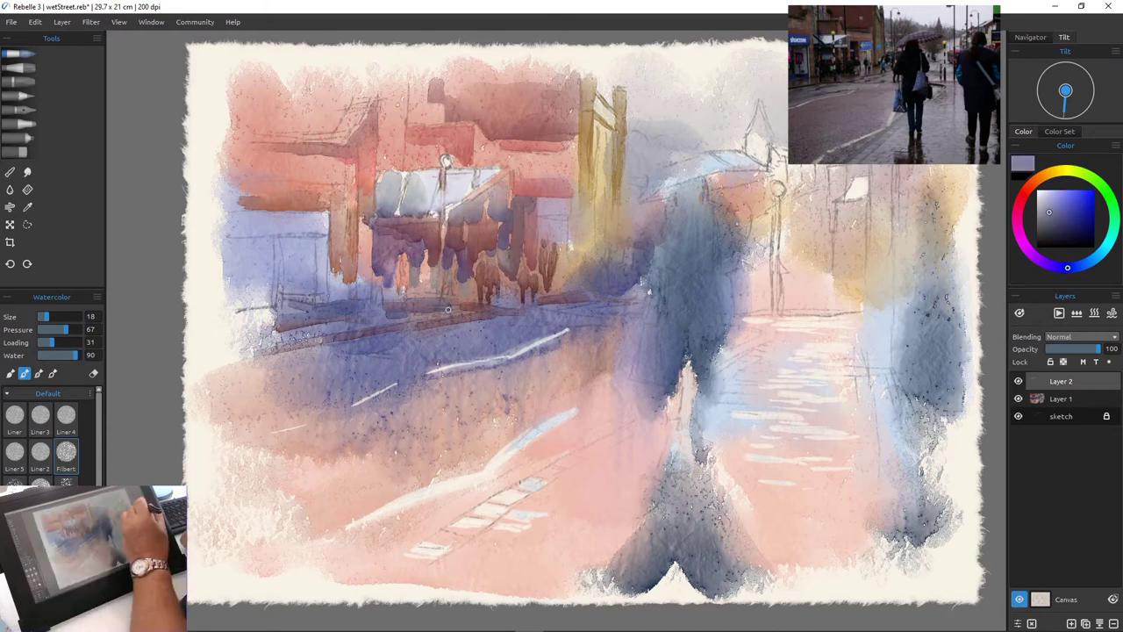
mouse_move(639, 180)
mouse_down()
mouse_move(704, 143)
mouse_move(684, 133)
mouse_move(677, 169)
mouse_up()
click(94, 374)
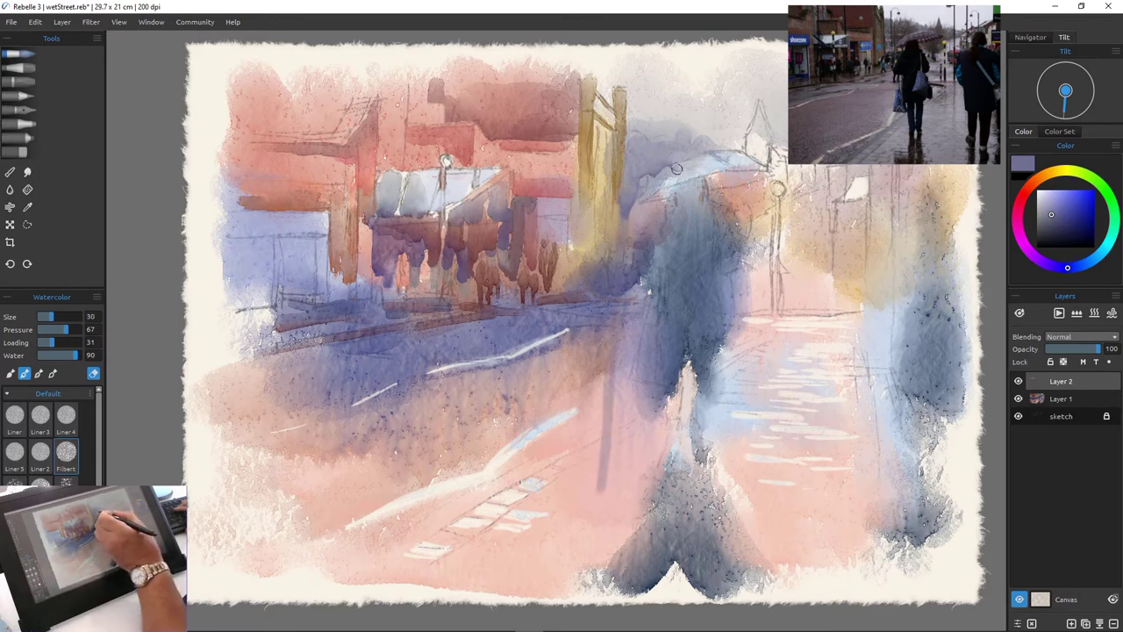
click(58, 355)
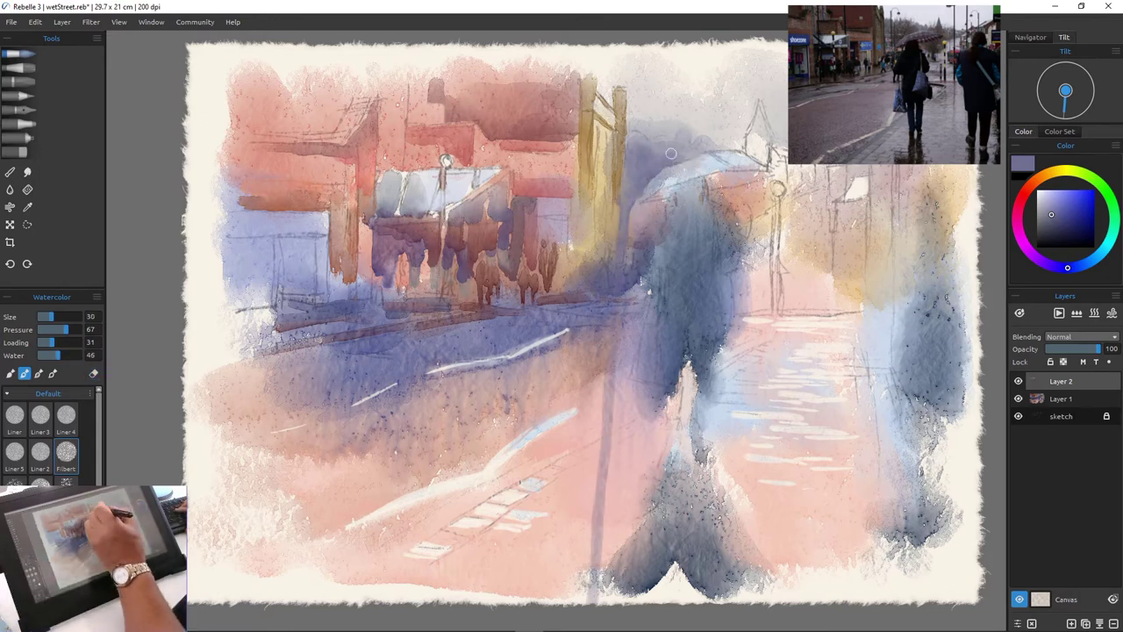
alt+click(638, 167)
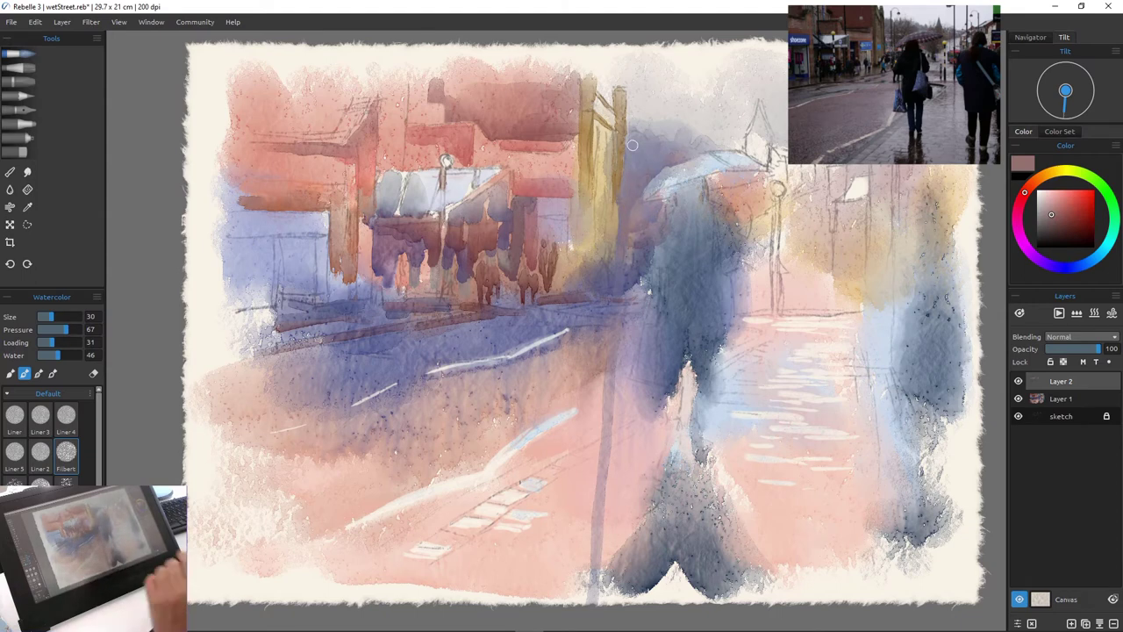
drag(715, 186, 761, 176)
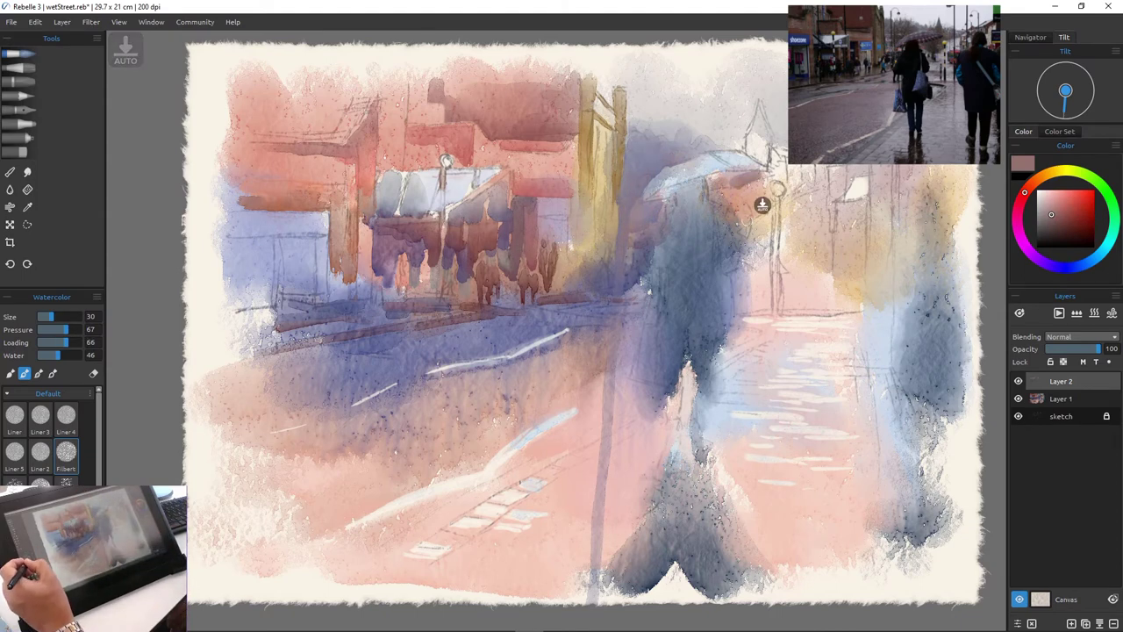
Paint the church steeple behind the umbrella in muted violet with brush loading 66 and water 29
click(66, 342)
click(50, 356)
click(1061, 268)
drag(761, 107, 748, 138)
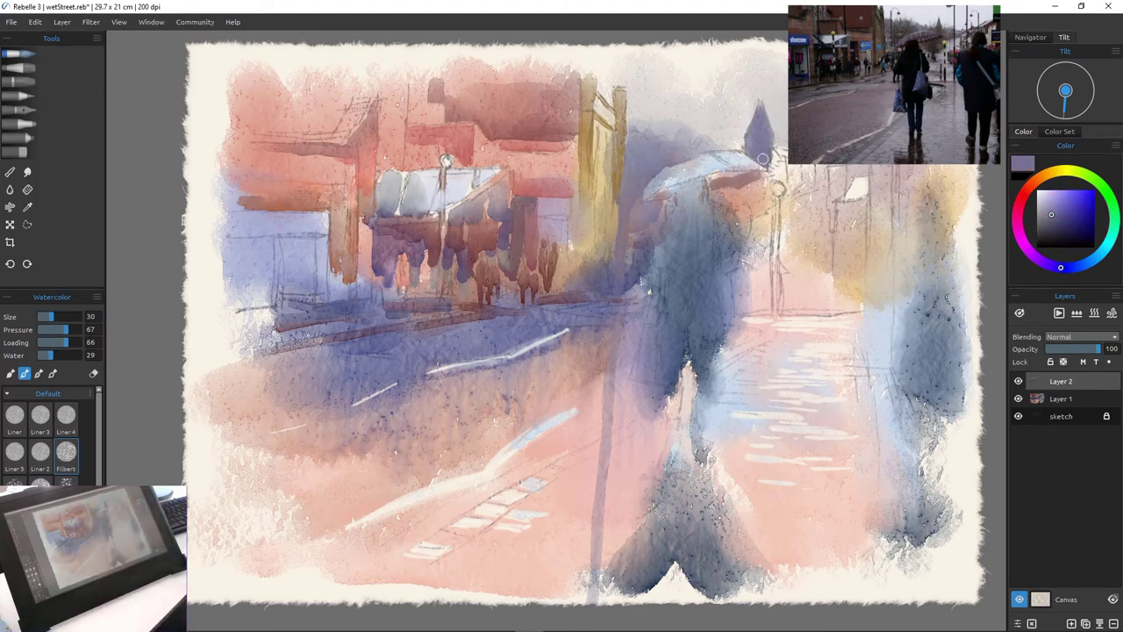
Undo the last steeple strokes and repaint the steeple in a paler violet sampled from the sky, with brush size 16
key(ctrl+z)
key(ctrl+z)
key(ctrl+z)
alt+click(743, 111)
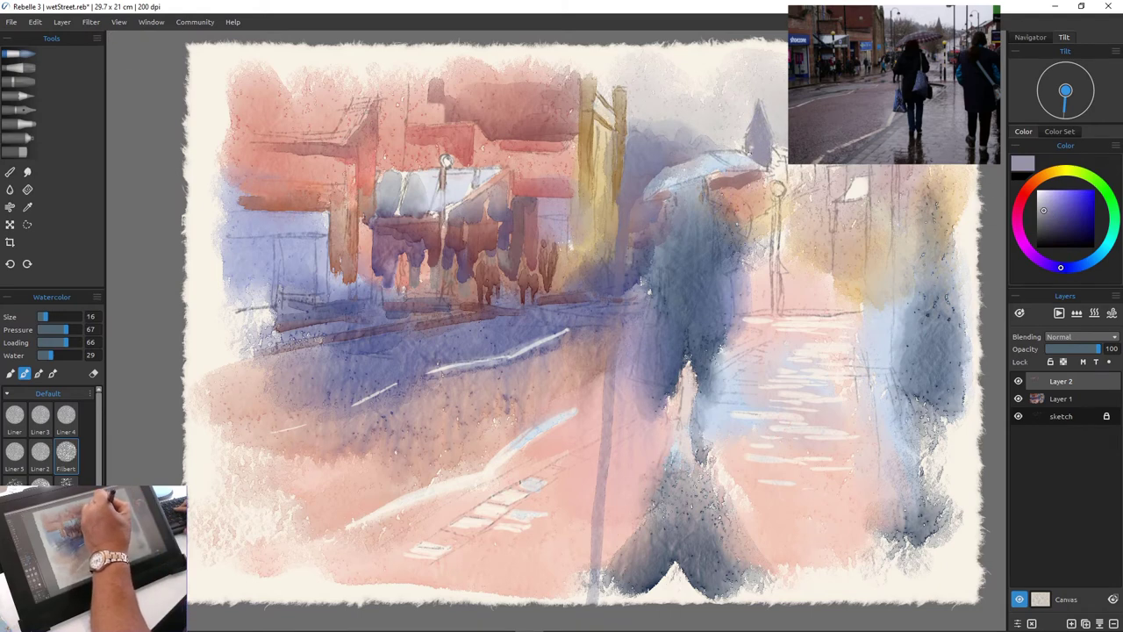
Paint muted distant rooftops beside the steeple, and a soft shadow beneath the umbrella with a long pole below, using loading 38 and water 100
alt+click(762, 185)
click(67, 356)
drag(782, 157, 820, 178)
click(72, 317)
click(54, 342)
click(80, 356)
mouse_move(723, 190)
mouse_down()
mouse_move(772, 218)
mouse_move(717, 195)
mouse_up()
Paint a violet shape against the pale blue shopfront with a pole running down to the paper's edge, with brush size 45
click(57, 317)
mouse_move(314, 242)
mouse_down()
mouse_move(280, 240)
mouse_move(280, 285)
mouse_up()
click(1051, 265)
mouse_move(265, 244)
mouse_down()
mouse_move(239, 243)
mouse_move(260, 280)
mouse_up()
With Layer 1 hidden, paint the figure's coat dark violet at size 30, loading 77 and water 58, and erase the bag strap from it
click(1080, 231)
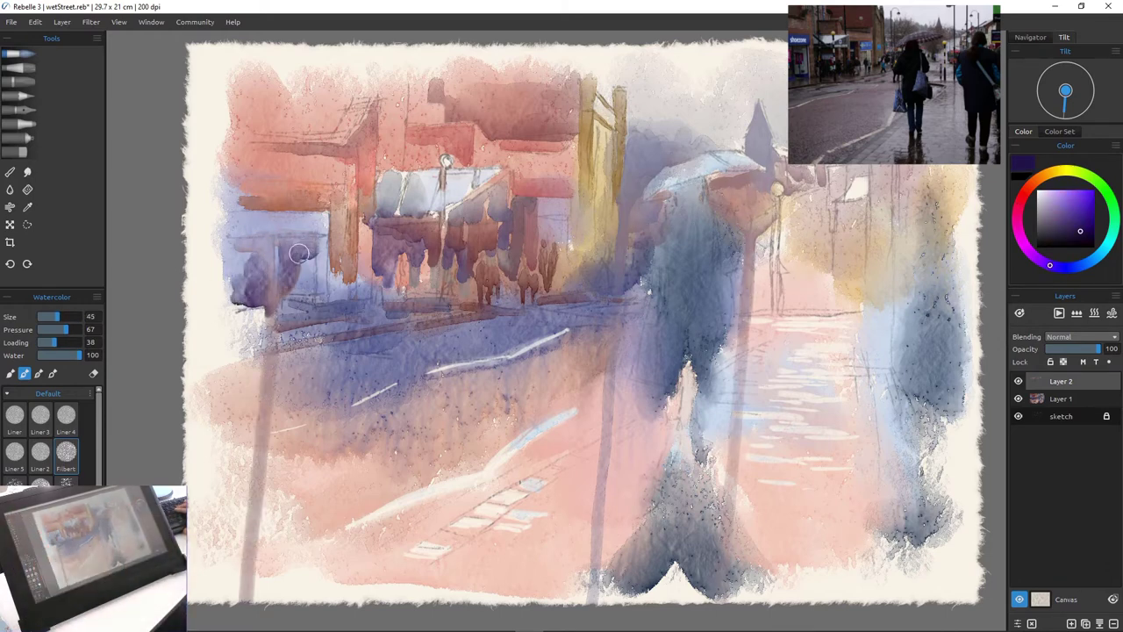
key([)
key([)
key([)
mouse_move(694, 185)
mouse_down()
mouse_move(694, 222)
mouse_move(716, 205)
mouse_move(686, 222)
mouse_move(650, 206)
mouse_move(735, 245)
mouse_move(675, 224)
mouse_move(695, 186)
mouse_move(615, 294)
mouse_move(673, 231)
mouse_move(689, 300)
mouse_move(657, 257)
mouse_move(675, 251)
mouse_move(677, 321)
mouse_move(717, 264)
mouse_move(662, 281)
mouse_move(692, 300)
mouse_up()
click(72, 342)
click(62, 356)
click(1018, 399)
drag(699, 270, 680, 308)
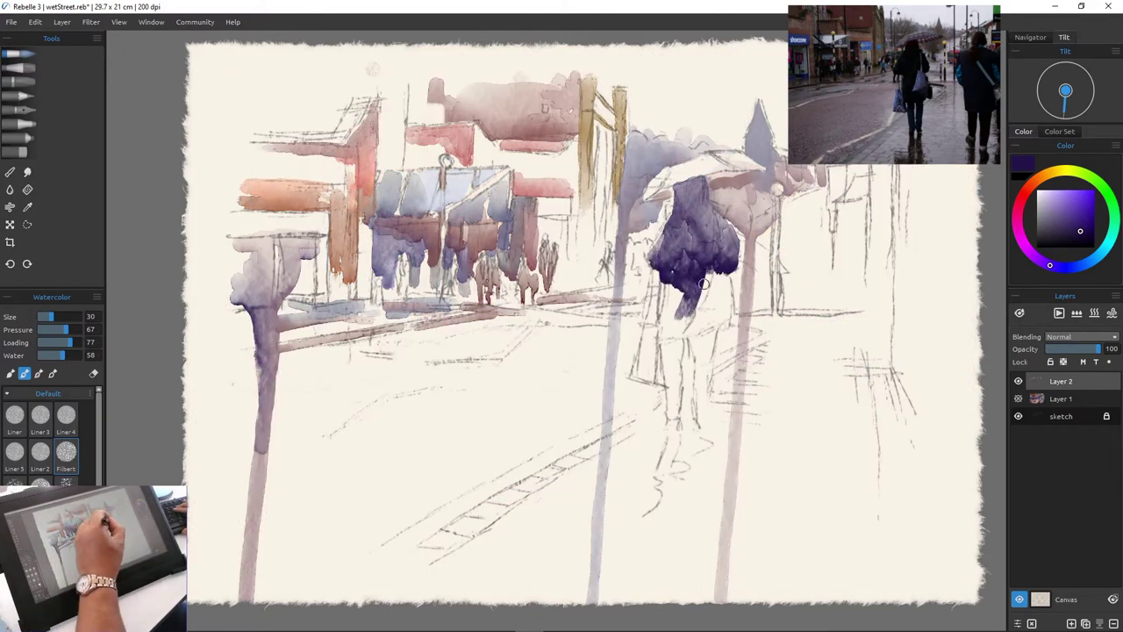
key(e)
mouse_move(714, 215)
mouse_down()
mouse_move(716, 272)
mouse_move(674, 336)
mouse_up()
key(e)
Paint the figure's lower coat and legs in dark violet with a size 45 brush, and show Layer 1 again
key(])
key(])
key(])
drag(724, 267, 730, 316)
mouse_move(663, 290)
mouse_down()
mouse_move(680, 430)
mouse_move(711, 443)
mouse_up()
click(1018, 399)
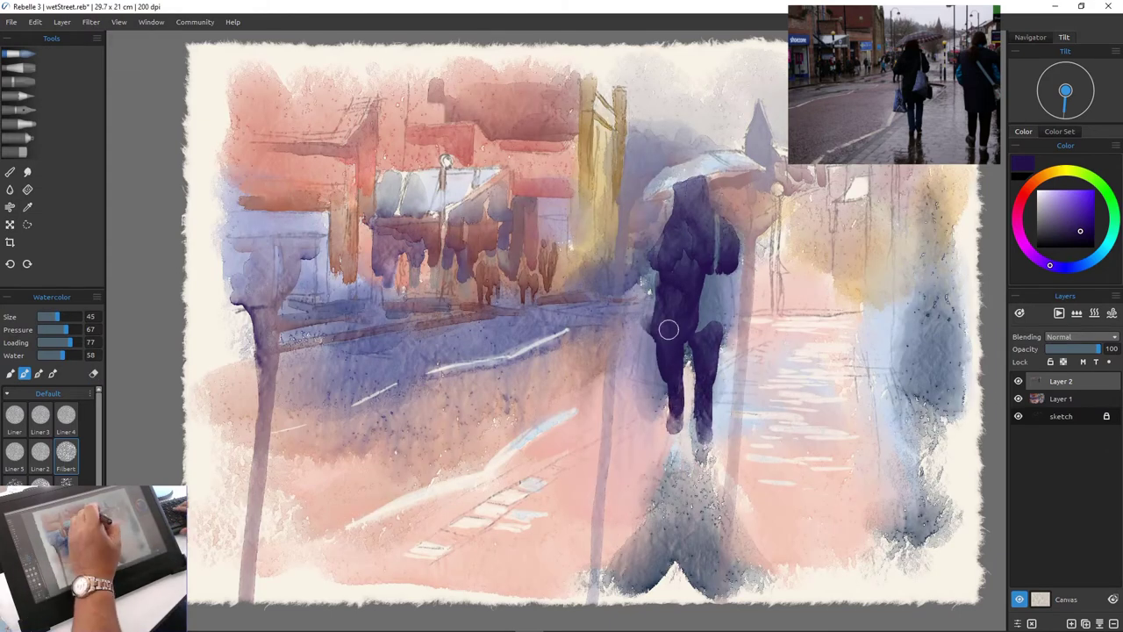
Refine the figure's sleeve edge and feet in dark violet with a smaller brush
key([)
key([)
key([)
key([)
key([)
key([)
mouse_move(653, 274)
mouse_down()
mouse_move(649, 327)
mouse_move(709, 337)
mouse_up()
Paint the figure's dark violet reflection on the wet pavement with brush size 40, loading 41 and water 96
drag(62, 356, 77, 355)
drag(70, 342, 56, 342)
drag(45, 317, 55, 317)
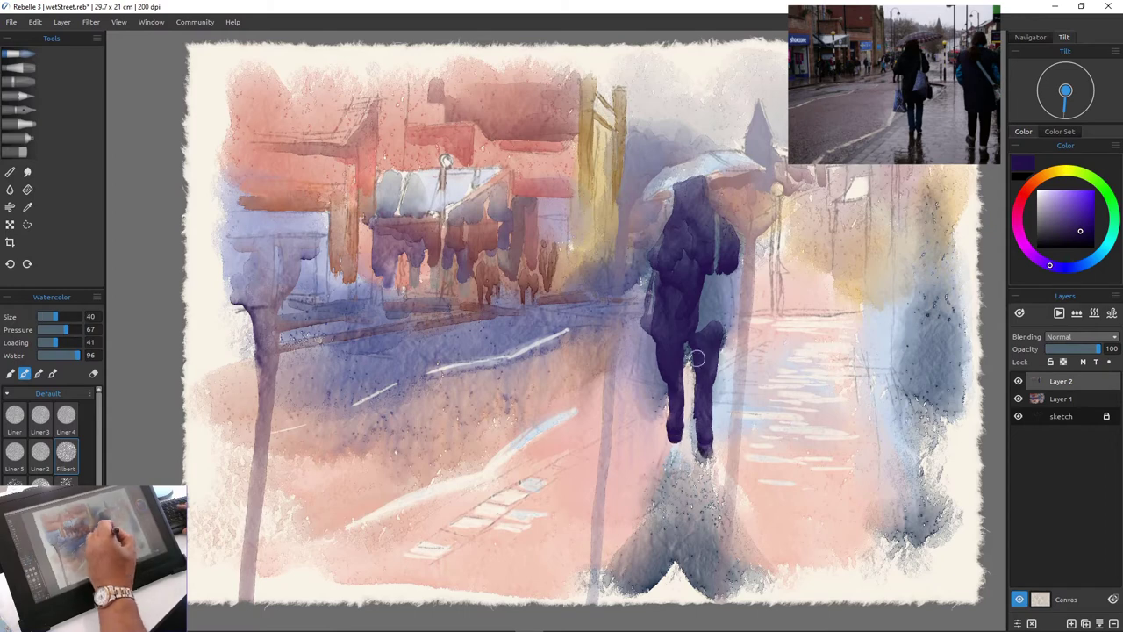
drag(707, 460, 710, 484)
mouse_move(675, 441)
mouse_down()
mouse_move(678, 555)
mouse_move(677, 504)
mouse_move(712, 524)
mouse_up()
mouse_move(675, 488)
mouse_down()
mouse_move(681, 532)
mouse_move(752, 547)
mouse_up()
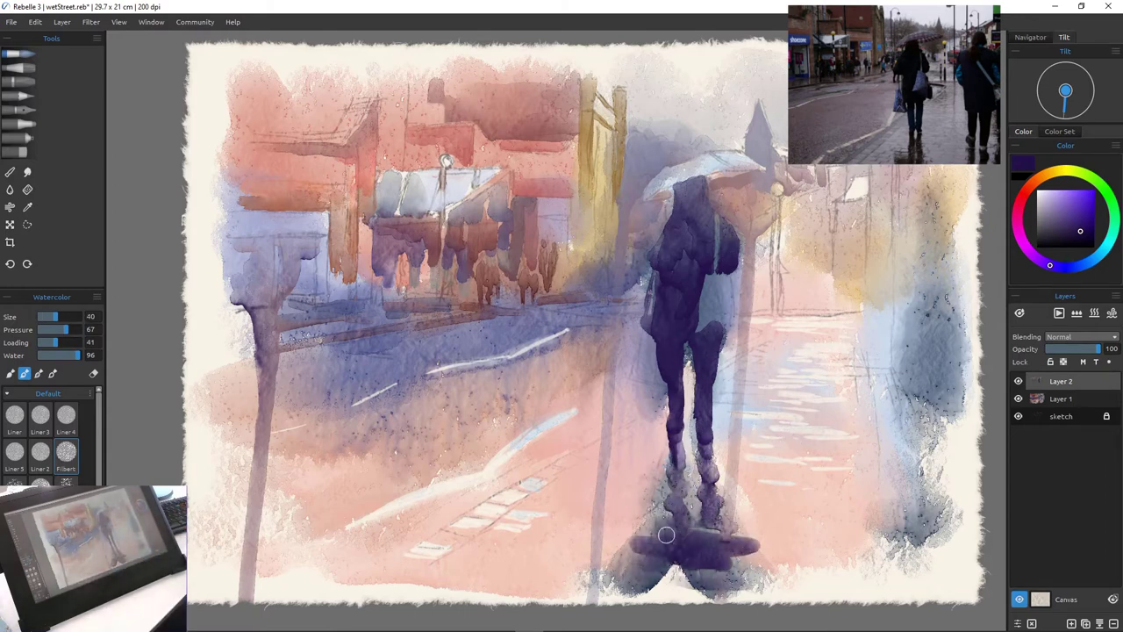
drag(654, 570, 724, 575)
Darken the background beside the figure's shoulder and the shopfront doorway with dark violet and dark red
drag(651, 234, 625, 255)
click(1022, 198)
mouse_move(643, 215)
mouse_down()
mouse_move(635, 176)
mouse_move(619, 294)
mouse_move(643, 277)
mouse_up()
drag(517, 204, 525, 241)
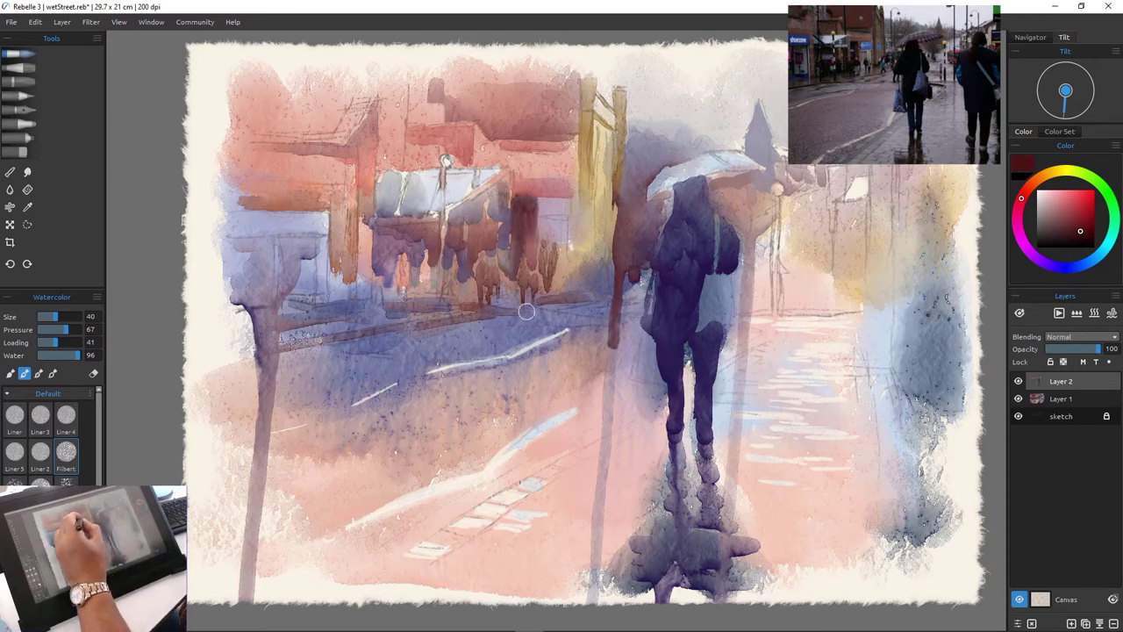
Paint dark blue lines along the far curb and the distant lamp post with its ground shadow, lowering the brush water to 45
click(1060, 267)
mouse_move(627, 320)
mouse_down()
mouse_move(575, 311)
mouse_move(610, 344)
mouse_move(588, 302)
mouse_move(600, 312)
mouse_move(566, 313)
mouse_up()
click(57, 355)
key(ctrl+z)
click(45, 317)
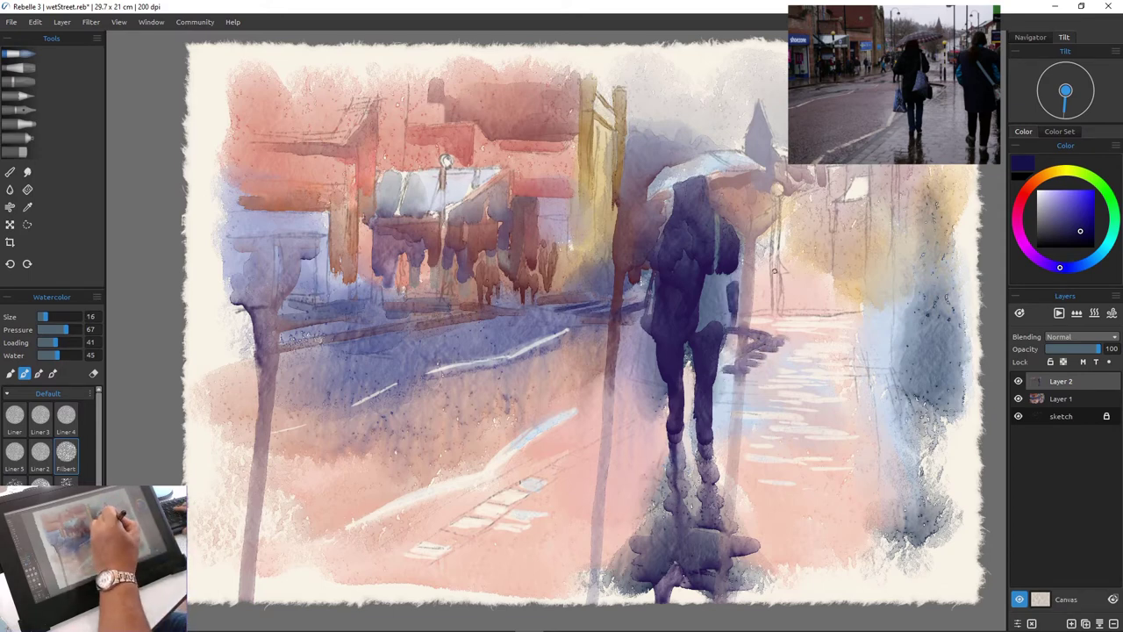
click(57, 317)
drag(778, 313, 851, 312)
Paint bright red patches across the street on both sides of the figure and beside its shoulders with a size 45 brush
click(1023, 196)
click(1068, 195)
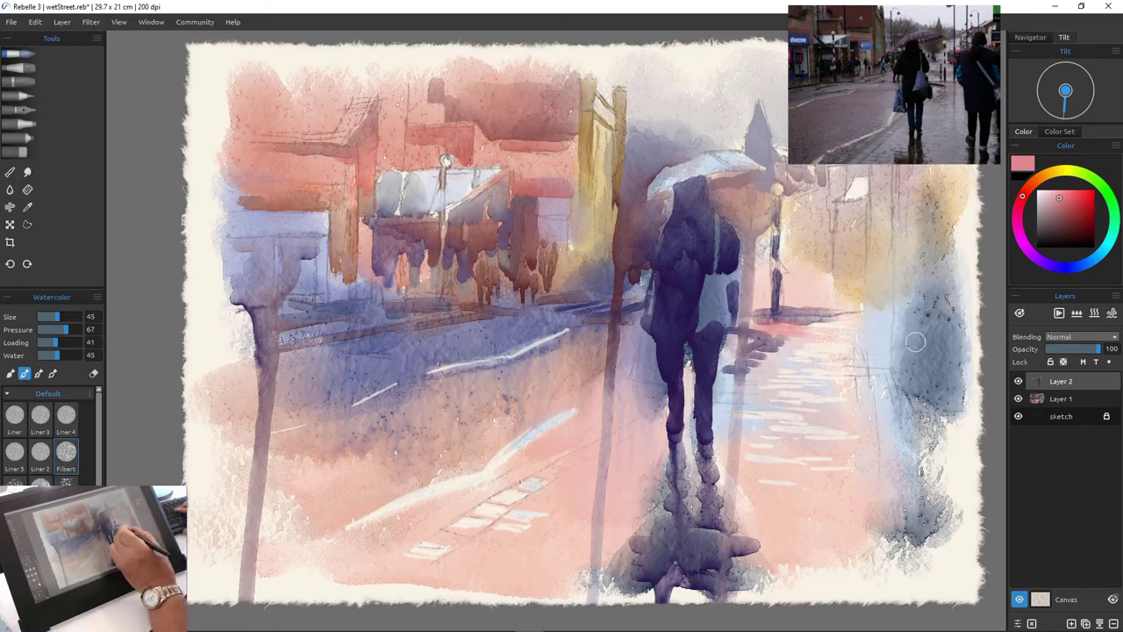
click(1075, 195)
mouse_move(766, 326)
mouse_down()
mouse_move(856, 316)
mouse_move(739, 325)
mouse_up()
drag(636, 338, 580, 321)
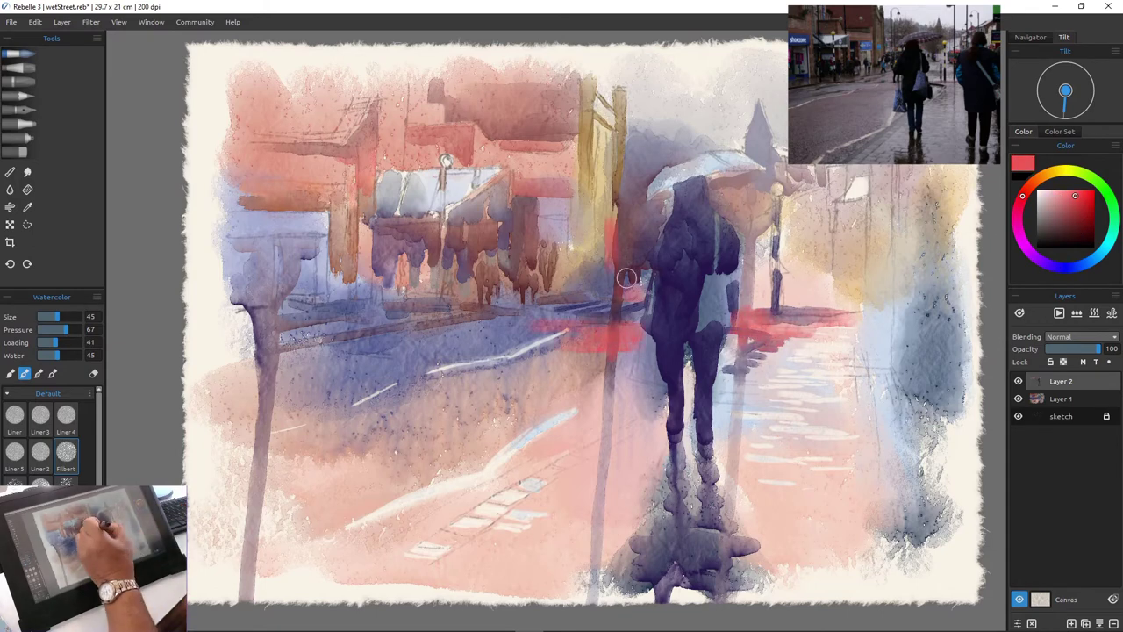
drag(626, 278, 634, 232)
drag(757, 211, 757, 259)
Add blue strokes near the distant lamp post and across the pavement highlights beside the figure
click(1076, 267)
mouse_move(794, 198)
mouse_down()
mouse_move(790, 233)
mouse_move(744, 215)
mouse_move(809, 251)
mouse_up()
click(1079, 227)
drag(828, 337, 772, 373)
Smudge the red patches around the lamp post and the pavement strokes below with Smudge 2 at size 100
click(10, 374)
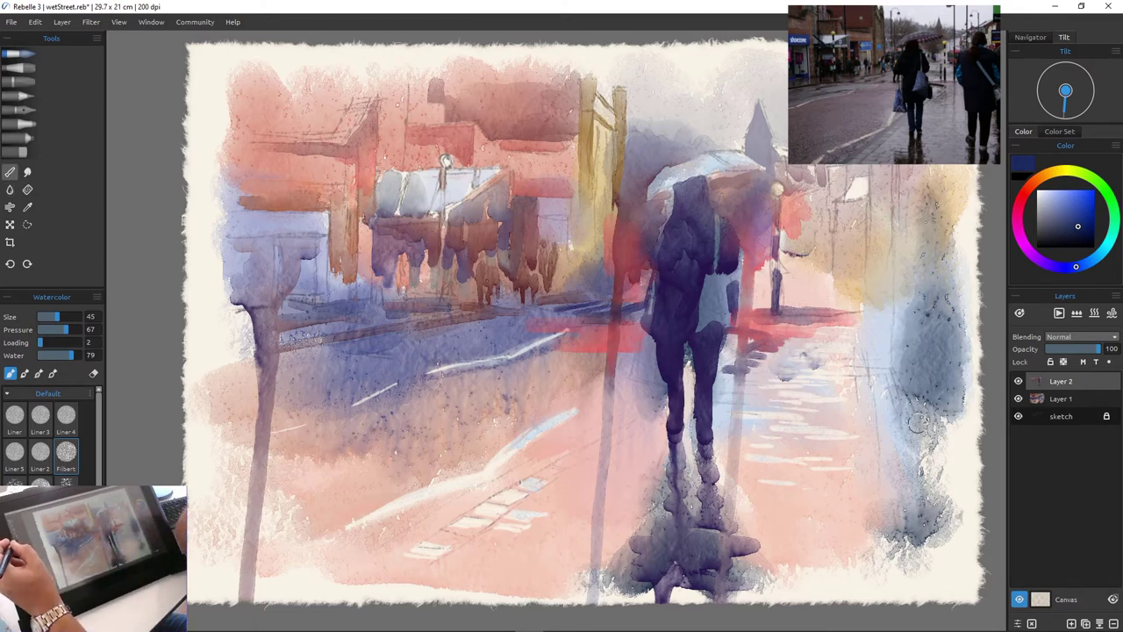
click(27, 172)
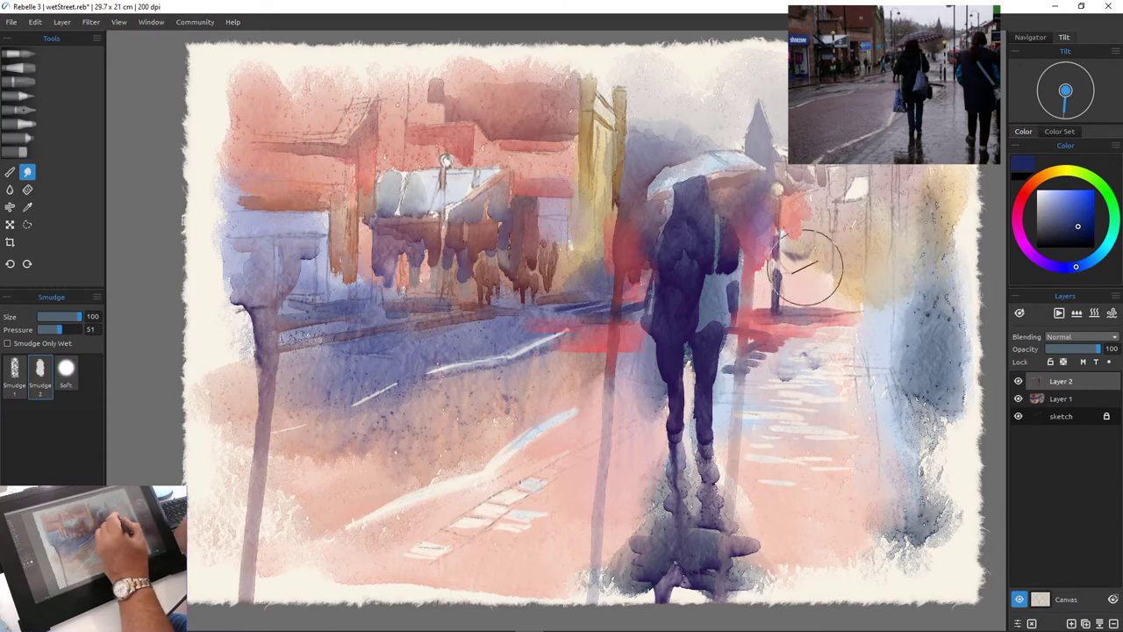
drag(806, 268, 799, 221)
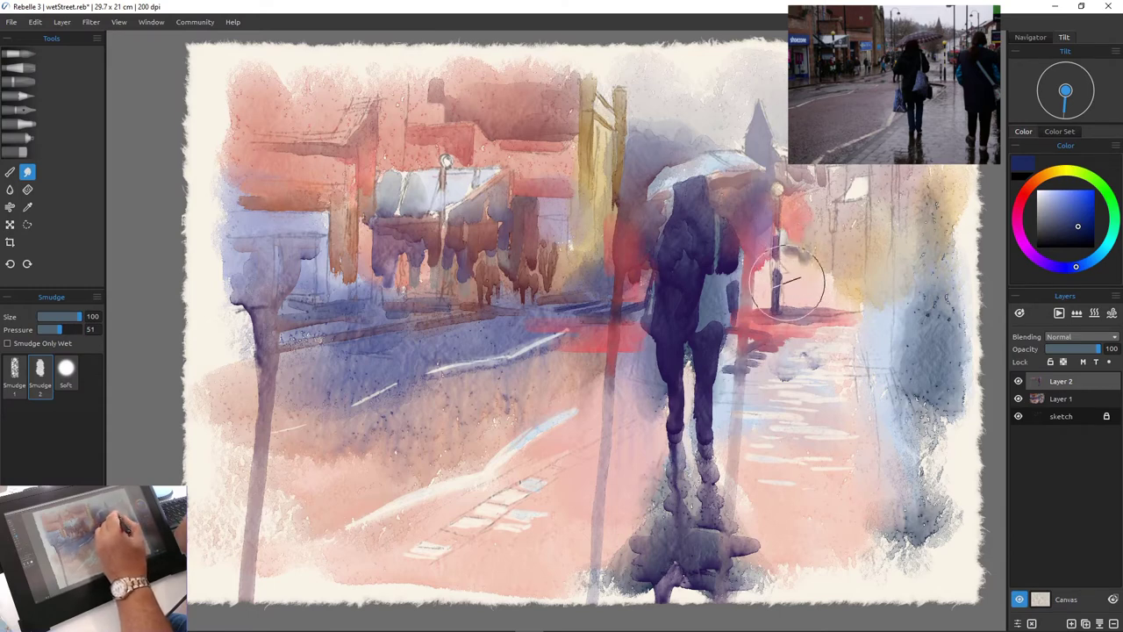
mouse_move(800, 237)
mouse_down()
mouse_move(818, 263)
mouse_move(799, 258)
mouse_move(791, 224)
mouse_move(800, 253)
mouse_move(797, 231)
mouse_move(783, 255)
mouse_move(789, 226)
mouse_move(760, 257)
mouse_move(756, 289)
mouse_move(752, 228)
mouse_move(763, 264)
mouse_move(748, 214)
mouse_move(734, 272)
mouse_move(729, 254)
mouse_move(738, 273)
mouse_move(748, 253)
mouse_move(760, 279)
mouse_move(759, 262)
mouse_move(765, 294)
mouse_move(742, 286)
mouse_move(765, 223)
mouse_move(834, 198)
mouse_move(812, 196)
mouse_move(860, 199)
mouse_move(886, 279)
mouse_move(831, 186)
mouse_move(828, 216)
mouse_move(820, 186)
mouse_move(830, 258)
mouse_move(809, 362)
mouse_move(802, 326)
mouse_move(817, 356)
mouse_move(827, 320)
mouse_move(832, 366)
mouse_move(841, 324)
mouse_move(820, 371)
mouse_up()
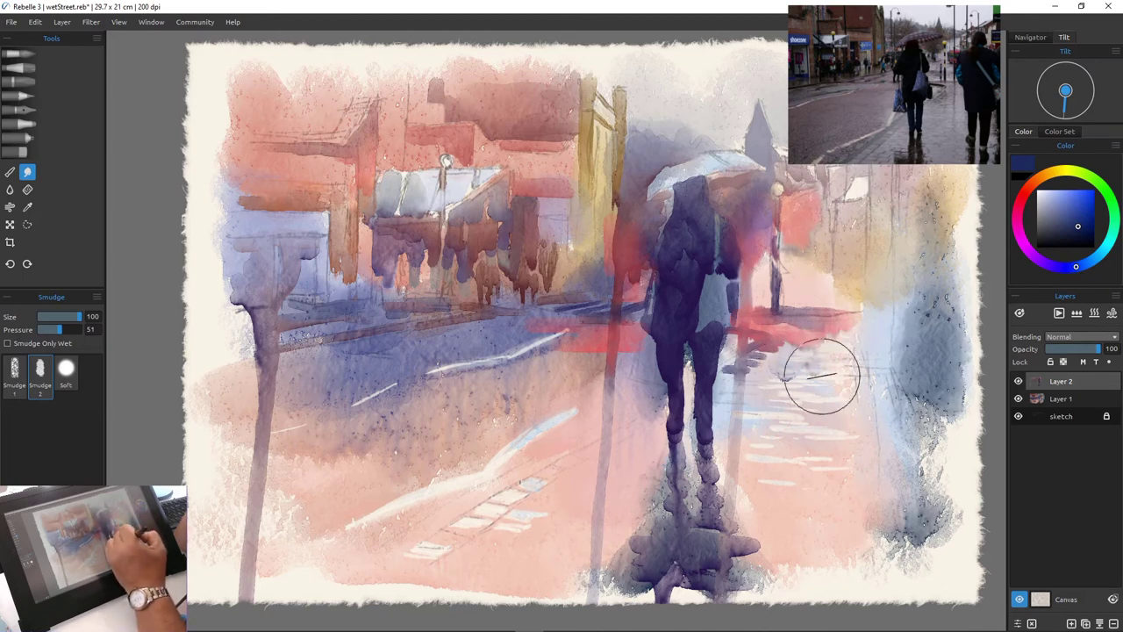
mouse_move(816, 466)
mouse_down()
mouse_move(792, 447)
mouse_move(772, 459)
mouse_move(752, 381)
mouse_move(781, 423)
mouse_move(787, 496)
mouse_move(805, 343)
mouse_move(803, 457)
mouse_move(831, 497)
mouse_up()
mouse_move(842, 393)
mouse_down()
mouse_move(742, 409)
mouse_move(870, 409)
mouse_up()
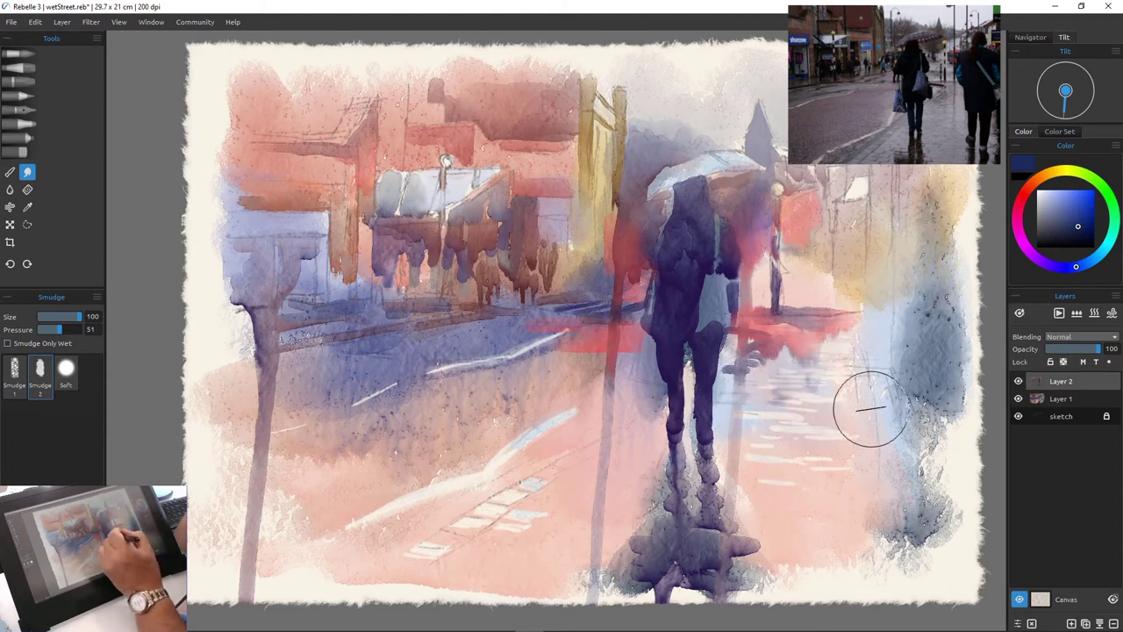
mouse_move(817, 354)
mouse_down()
mouse_move(821, 440)
mouse_move(763, 417)
mouse_up()
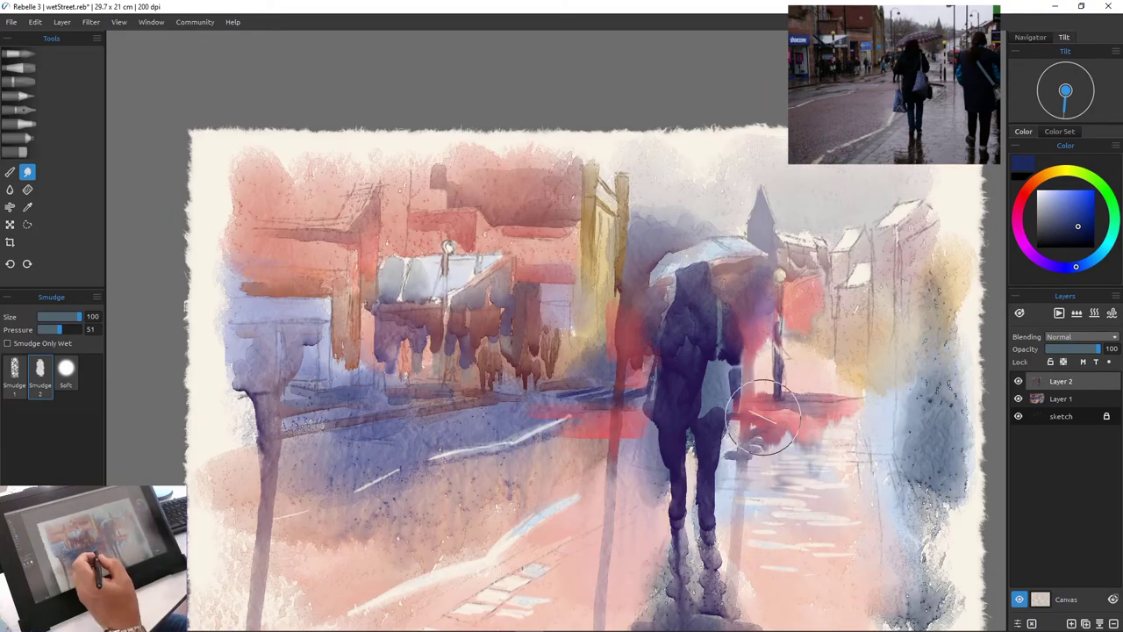
Smudge the figure's reflection and the poles on either side of it into wavy, broken shapes
scroll(764, 416, up, 10)
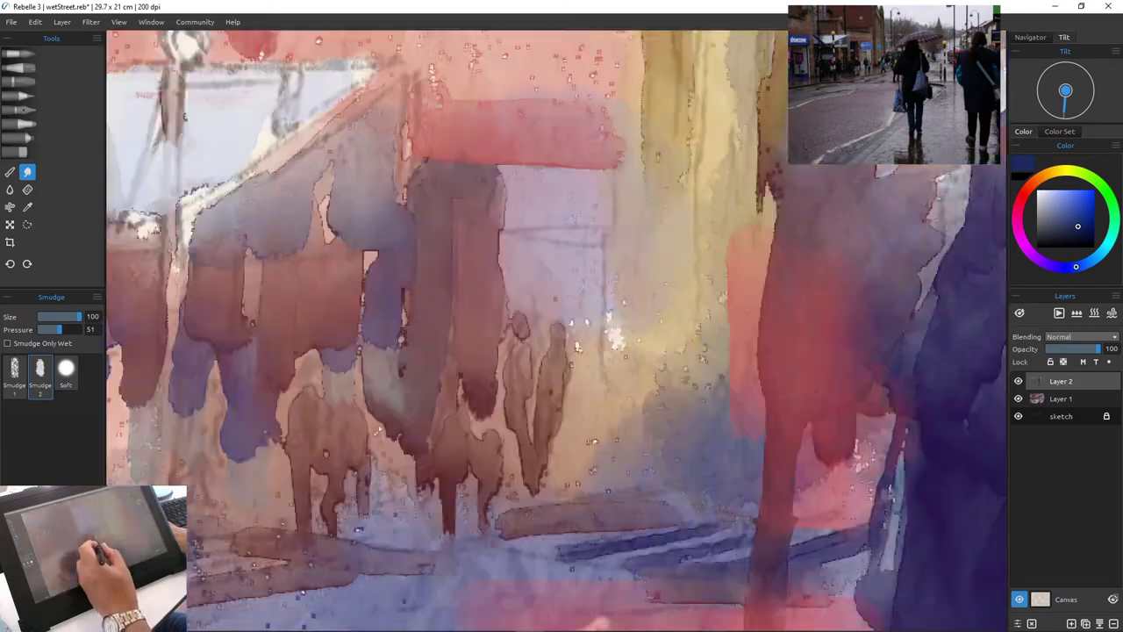
scroll(763, 417, down, 14)
scroll(763, 417, up, 1)
drag(764, 417, 760, 378)
drag(650, 474, 645, 378)
scroll(645, 377, up, 1)
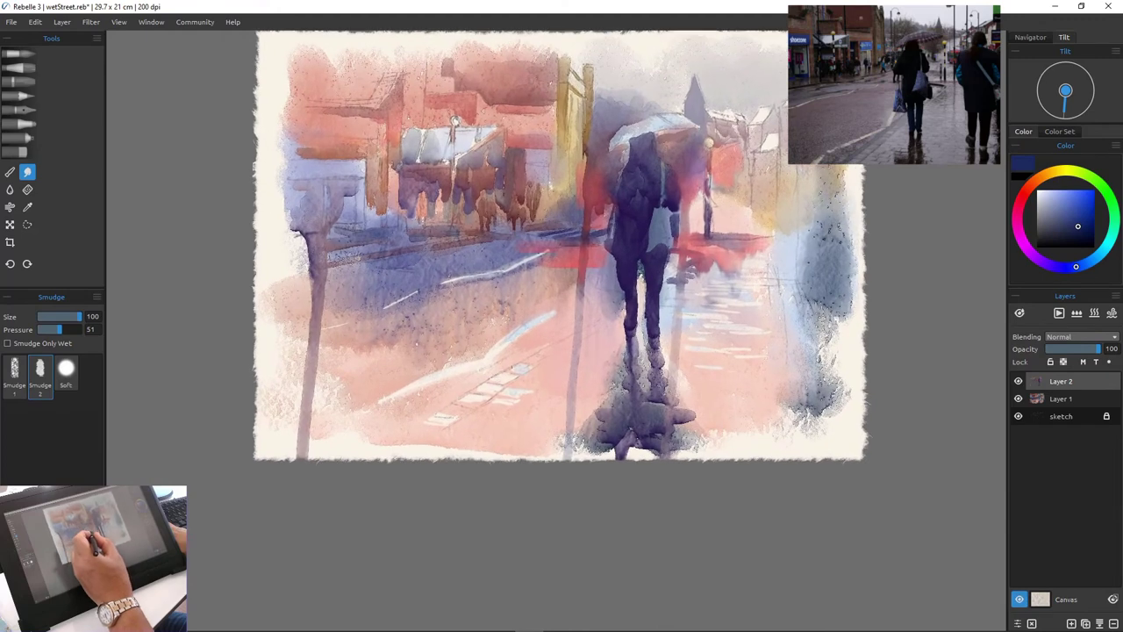
mouse_move(651, 451)
mouse_down()
mouse_move(667, 411)
mouse_move(695, 471)
mouse_up()
mouse_move(670, 435)
mouse_down()
mouse_move(664, 348)
mouse_move(630, 385)
mouse_move(654, 374)
mouse_up()
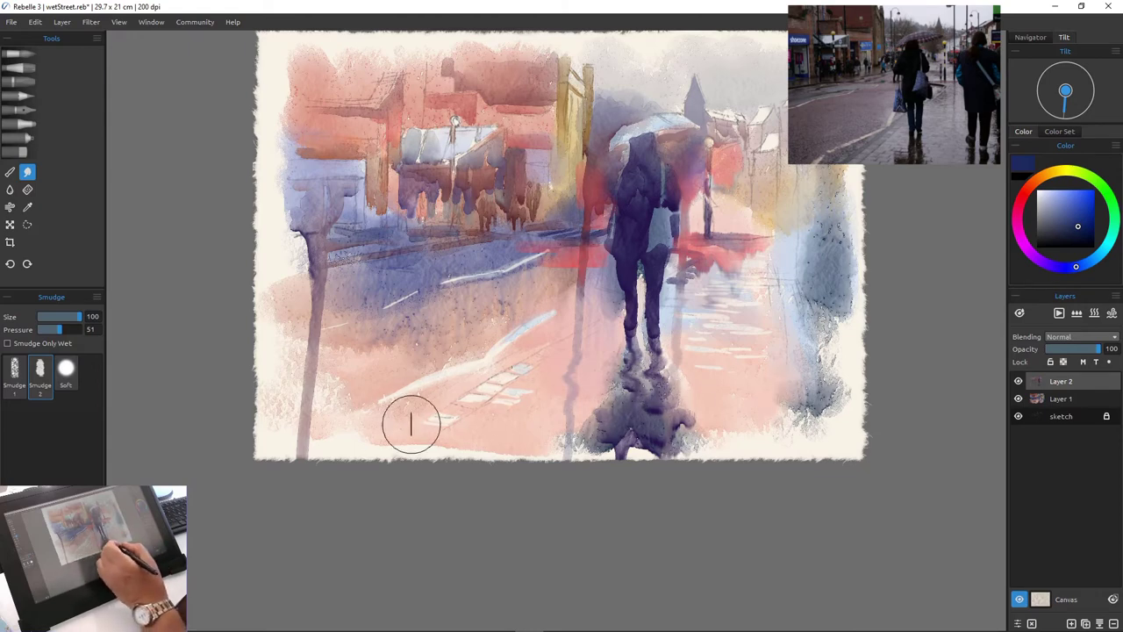
drag(677, 426, 715, 431)
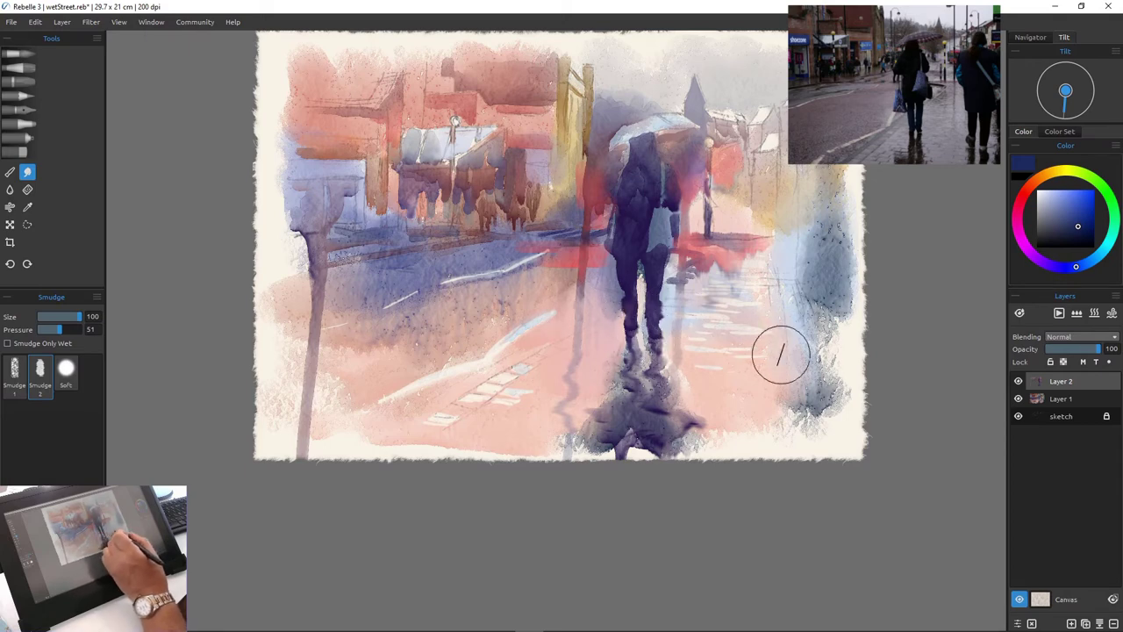
mouse_move(654, 354)
mouse_down()
mouse_move(471, 343)
mouse_move(631, 360)
mouse_move(668, 427)
mouse_move(647, 323)
mouse_move(607, 400)
mouse_up()
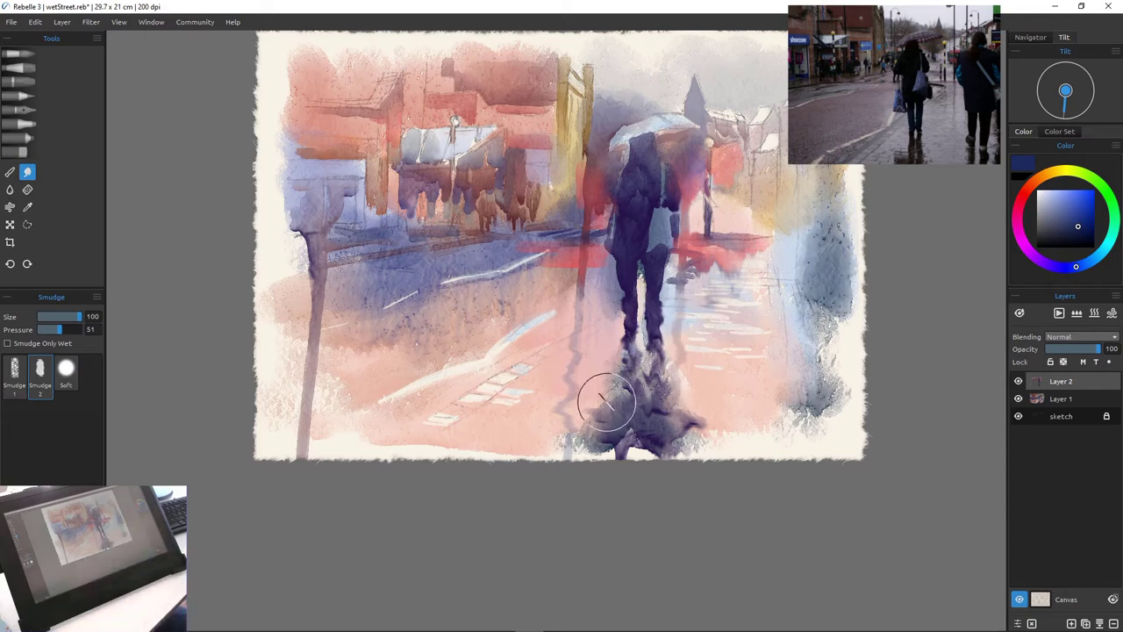
Smudge the red street patch beside the figure and soften the shopfronts beneath the canopy
mouse_move(606, 400)
mouse_down()
mouse_move(626, 176)
mouse_move(622, 221)
mouse_move(655, 223)
mouse_move(640, 238)
mouse_move(647, 231)
mouse_move(672, 296)
mouse_move(695, 294)
mouse_move(677, 278)
mouse_move(700, 197)
mouse_move(702, 241)
mouse_move(735, 261)
mouse_move(750, 318)
mouse_move(717, 324)
mouse_move(732, 359)
mouse_move(757, 369)
mouse_up()
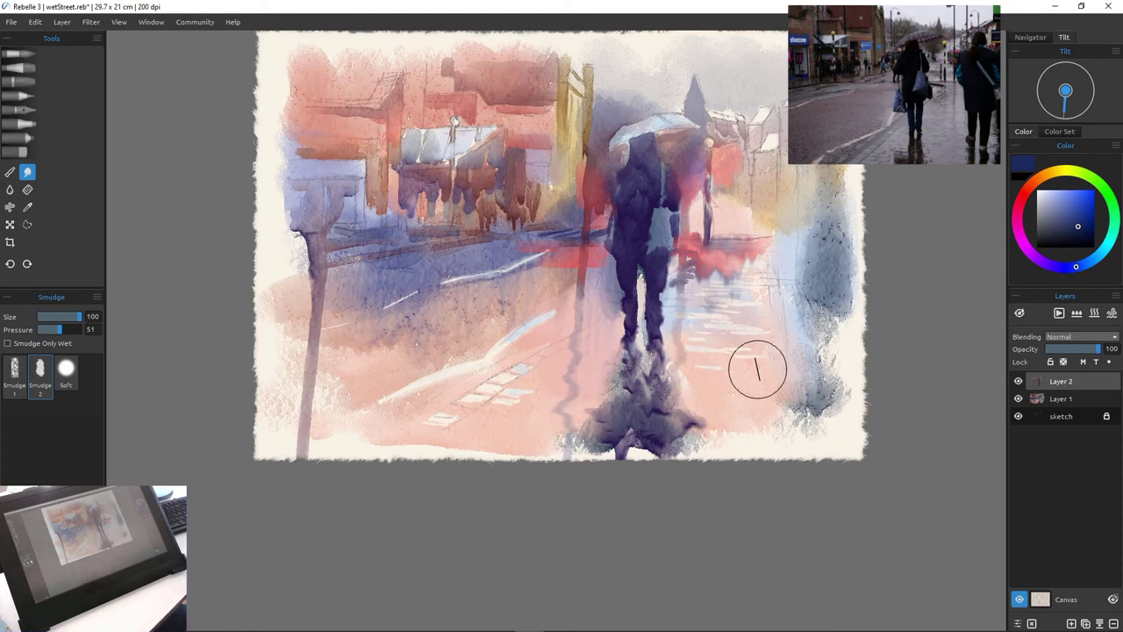
mouse_move(526, 167)
mouse_down()
mouse_move(524, 263)
mouse_move(542, 223)
mouse_move(515, 256)
mouse_move(517, 232)
mouse_move(466, 189)
mouse_move(471, 145)
mouse_move(443, 172)
mouse_move(382, 131)
mouse_move(344, 179)
mouse_up()
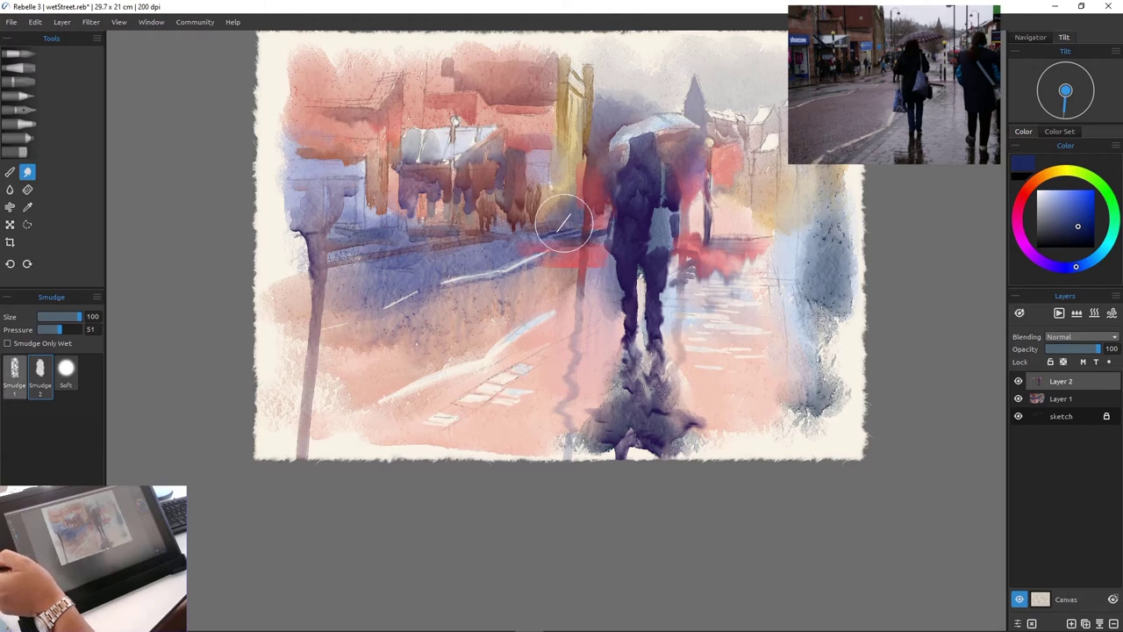
mouse_move(411, 162)
mouse_down()
mouse_move(405, 189)
mouse_move(420, 177)
mouse_move(412, 179)
mouse_up()
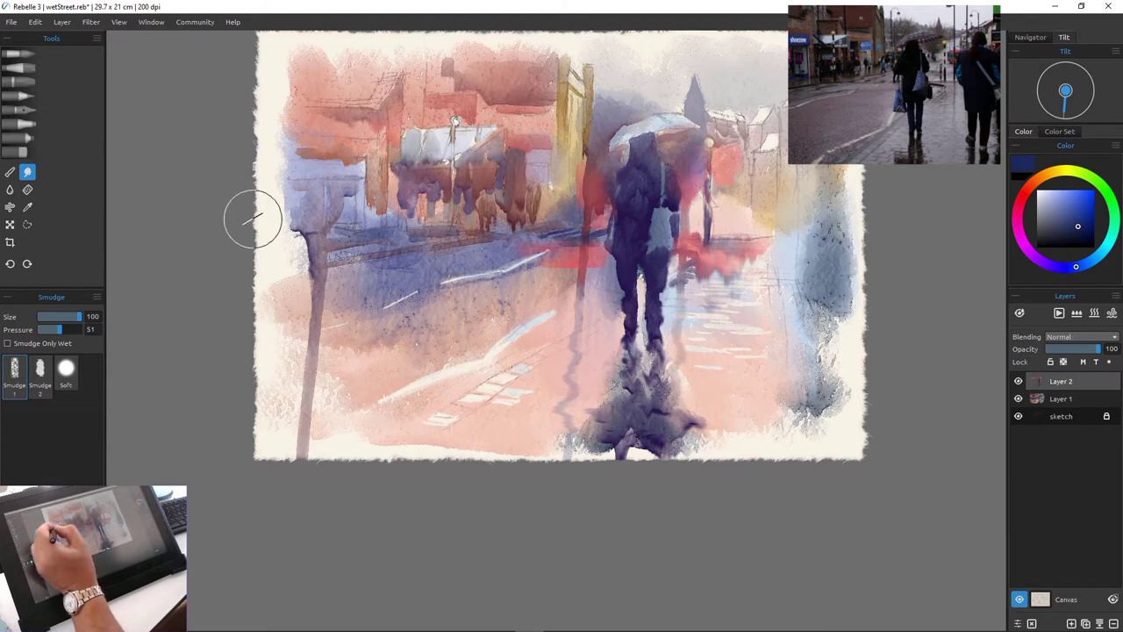
With Smudge 1, break up the pole by the blue shopfront, and soften the canopy, umbrella and red patch beside the figure
drag(320, 200, 338, 255)
mouse_move(344, 296)
mouse_down()
mouse_move(260, 308)
mouse_move(283, 329)
mouse_move(401, 344)
mouse_move(272, 306)
mouse_move(260, 276)
mouse_move(381, 276)
mouse_move(351, 242)
mouse_move(344, 258)
mouse_move(358, 271)
mouse_move(289, 225)
mouse_move(271, 231)
mouse_move(286, 211)
mouse_up()
drag(288, 291, 289, 211)
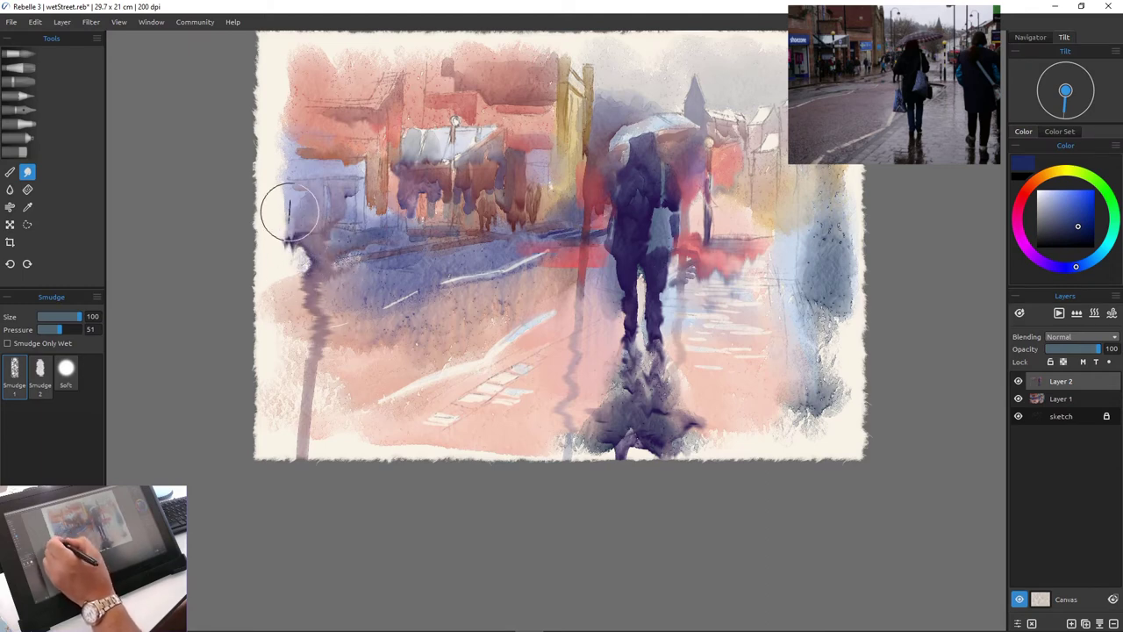
drag(294, 329, 307, 224)
drag(312, 302, 320, 232)
mouse_move(354, 132)
mouse_down()
mouse_move(466, 138)
mouse_move(496, 160)
mouse_move(515, 259)
mouse_move(640, 140)
mouse_move(694, 182)
mouse_move(727, 158)
mouse_move(701, 130)
mouse_up()
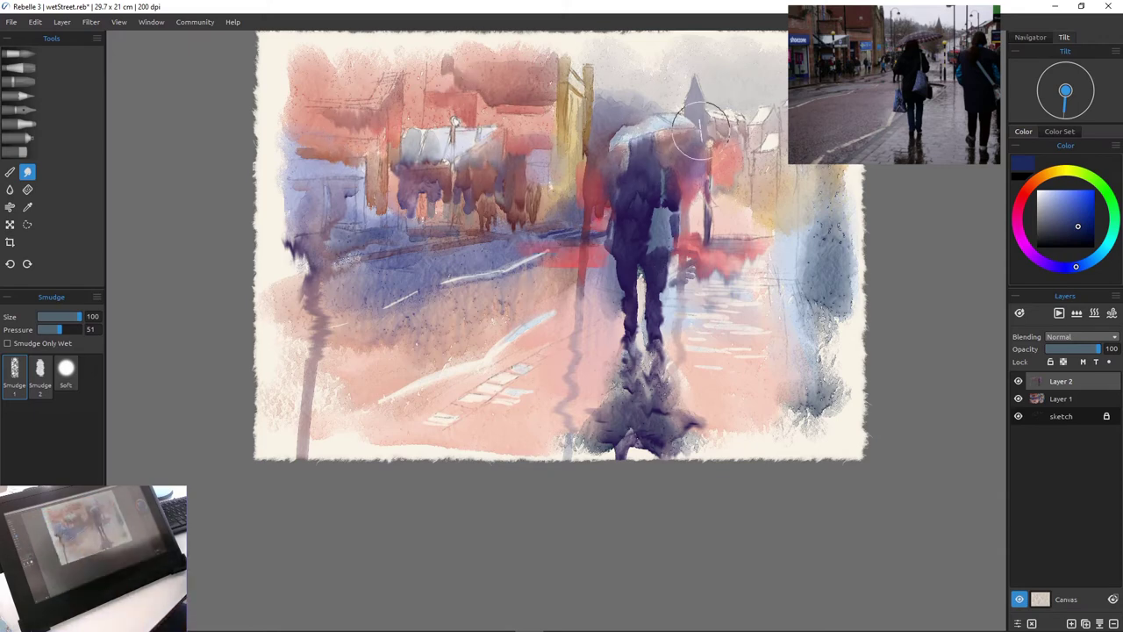
drag(581, 253, 566, 309)
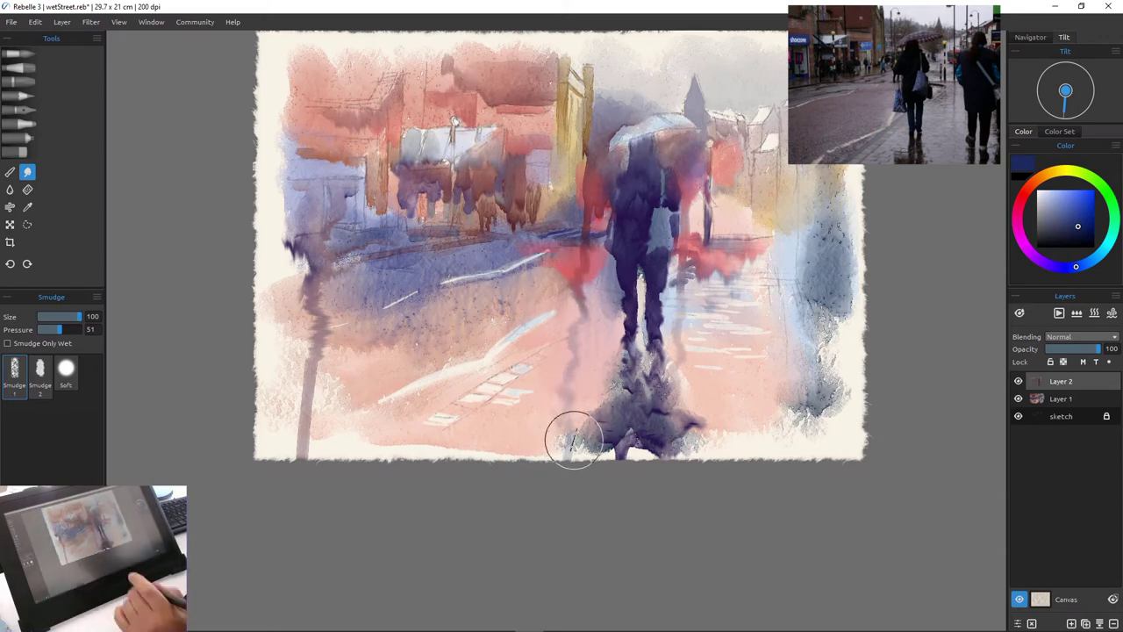
Wet Layer 1 and smudge the white road markings on it
click(1061, 400)
click(1112, 313)
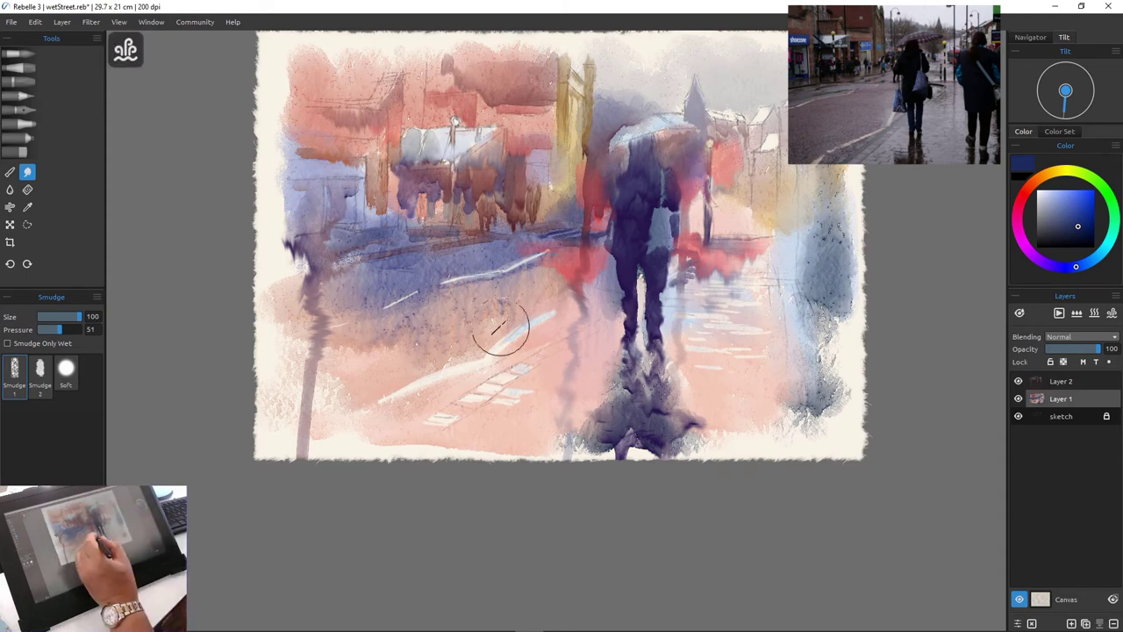
drag(506, 325, 449, 372)
drag(556, 241, 453, 281)
Add a new layer above Layer 1 and deepen the figure's head in dark blue using the Liner brush, loading 66 and water 65
click(1072, 624)
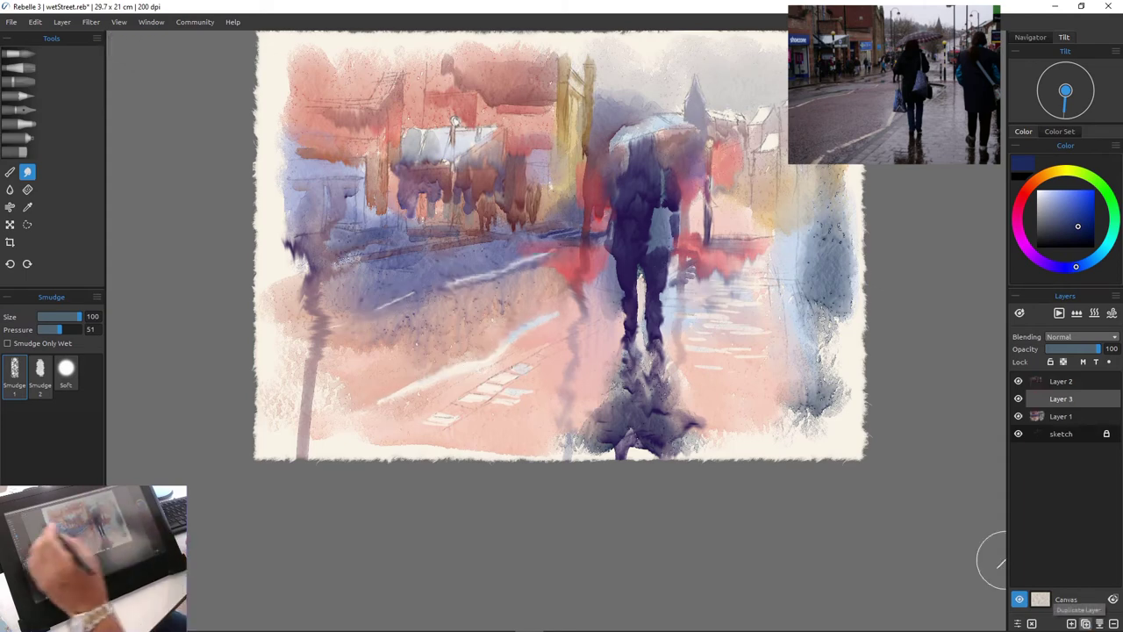
key(w)
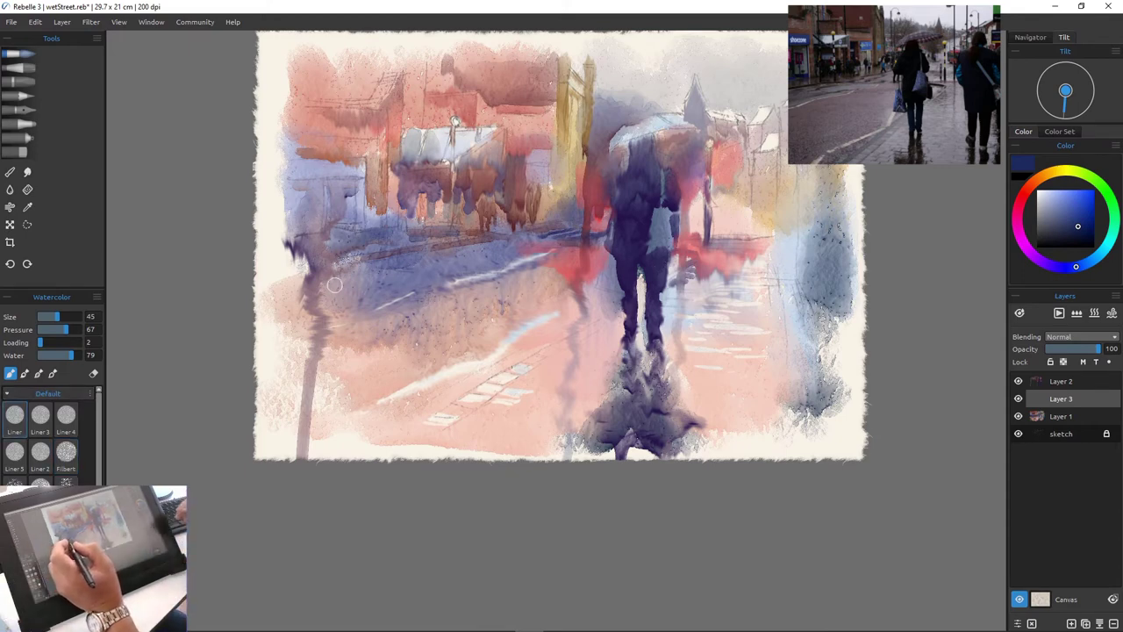
key(b)
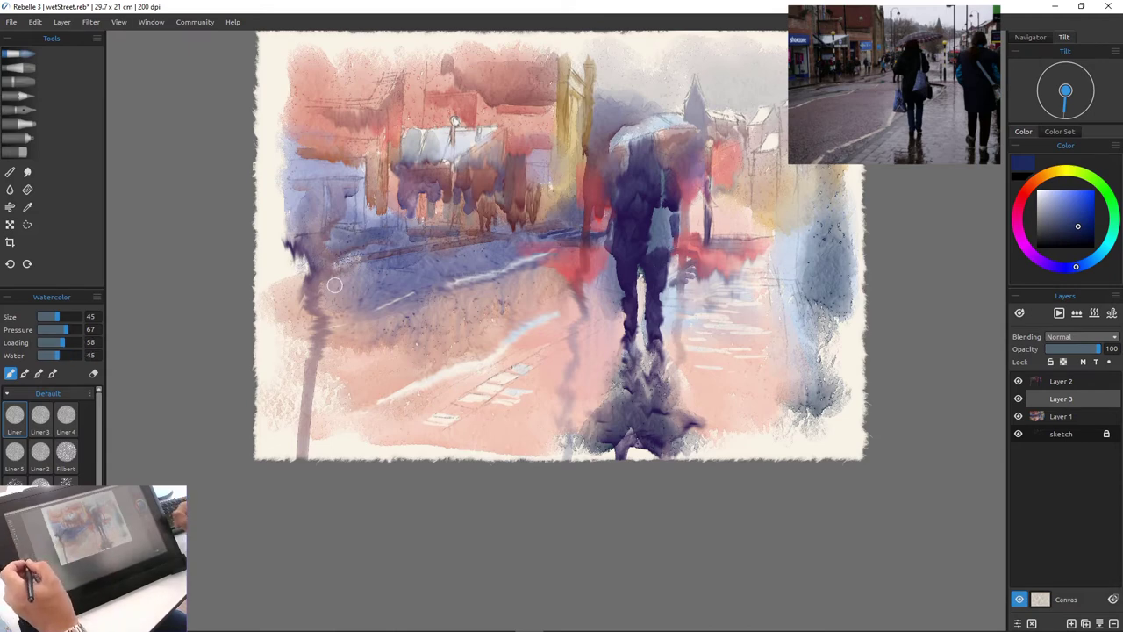
click(65, 355)
click(65, 343)
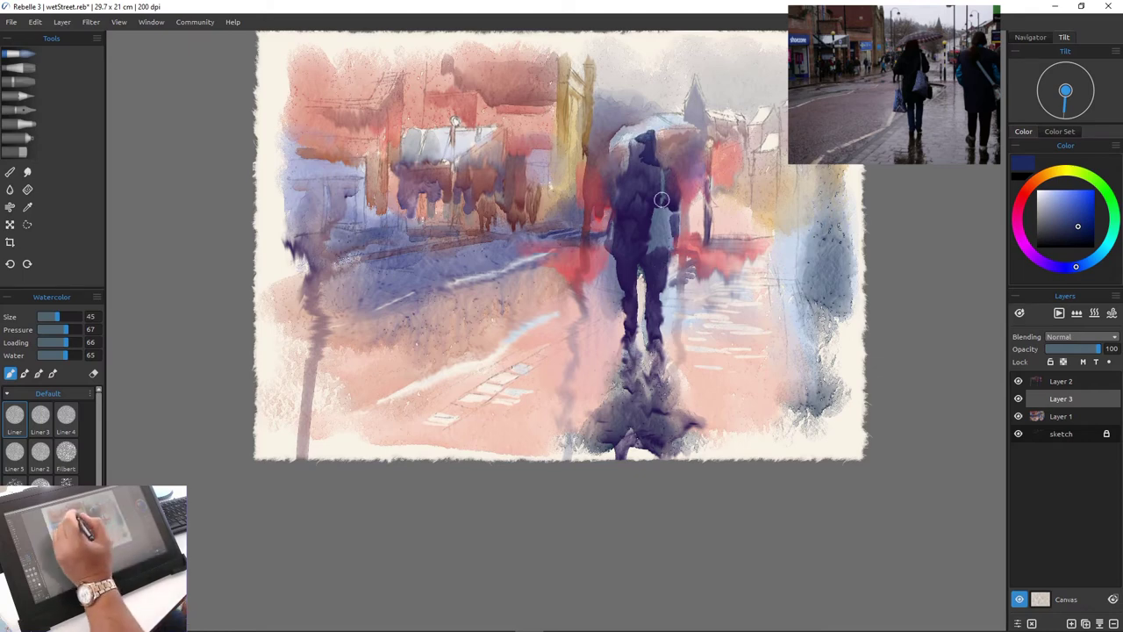
Examine the figure, its reflection and the surrounding street up close
key(ctrl+plus)
key(ctrl+plus)
key(ctrl+plus)
key(ctrl+plus)
key(ctrl+plus)
key(ctrl+plus)
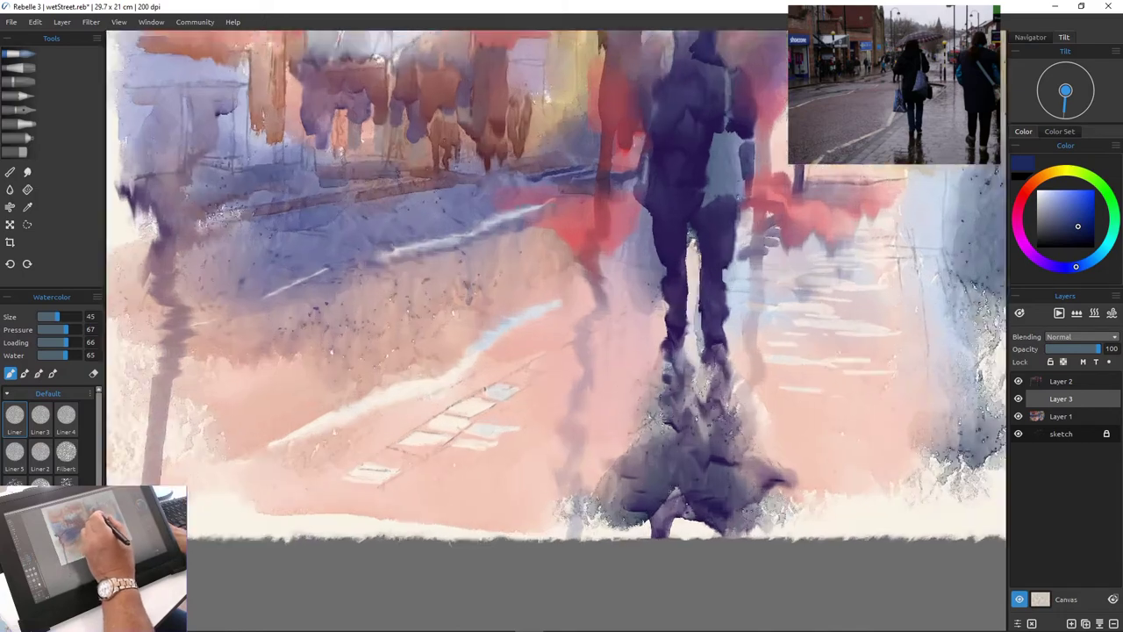
key(ctrl+minus)
key(ctrl+minus)
key(ctrl+minus)
key(ctrl+minus)
key(ctrl+plus)
key(ctrl+plus)
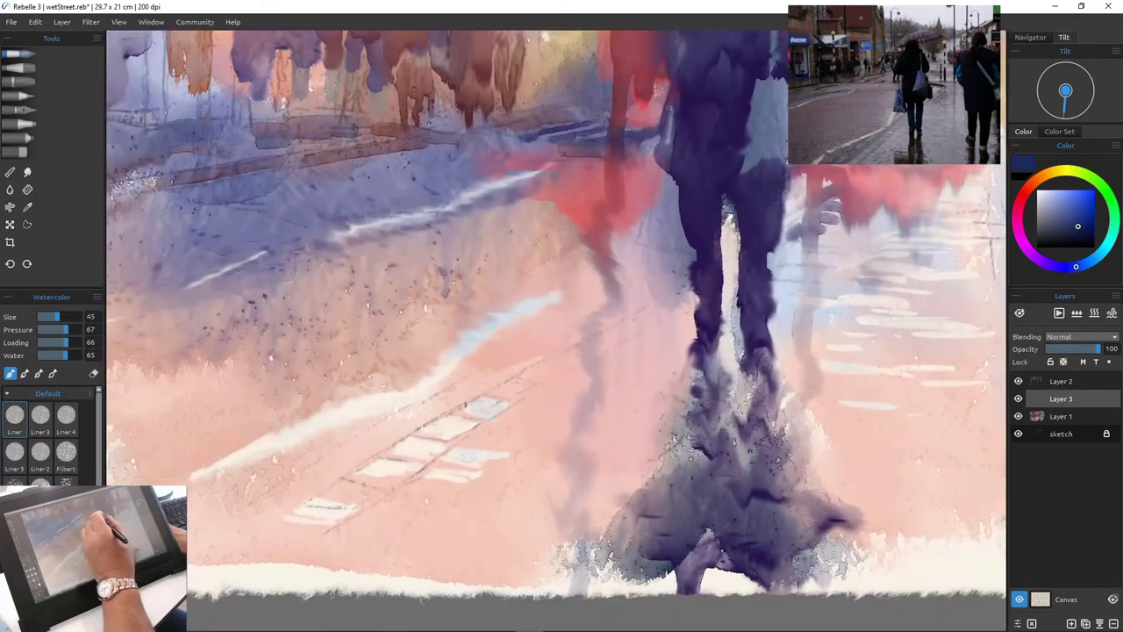
drag(650, 167, 587, 455)
key(ctrl+plus)
key(ctrl+minus)
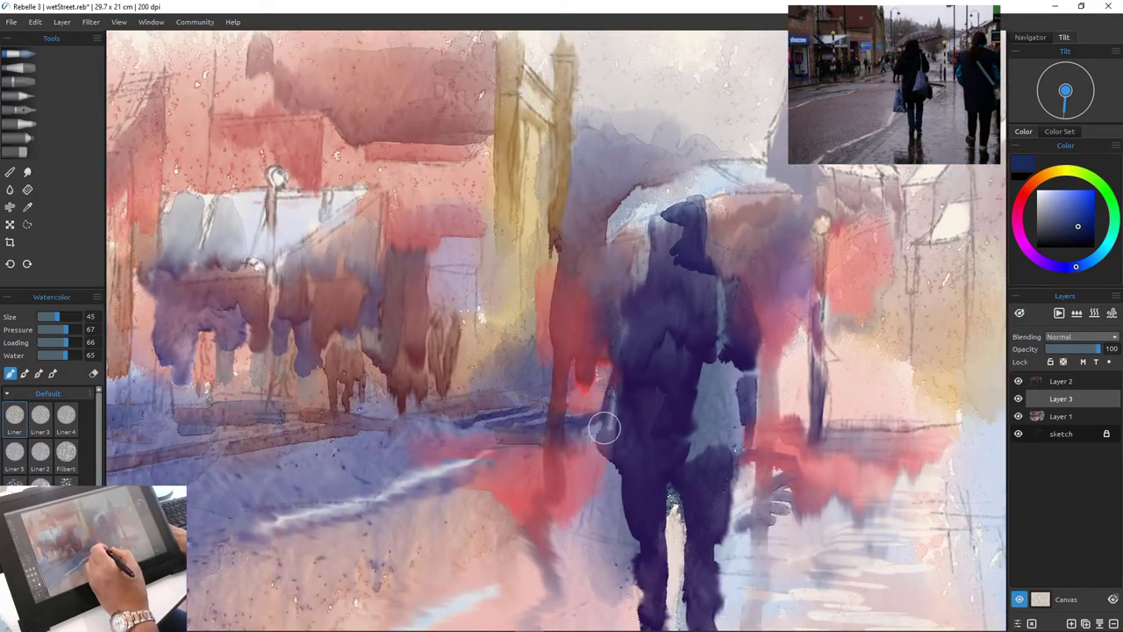
Undo the last dark blue strokes on the figure's head
key(ctrl+z)
key(ctrl+z)
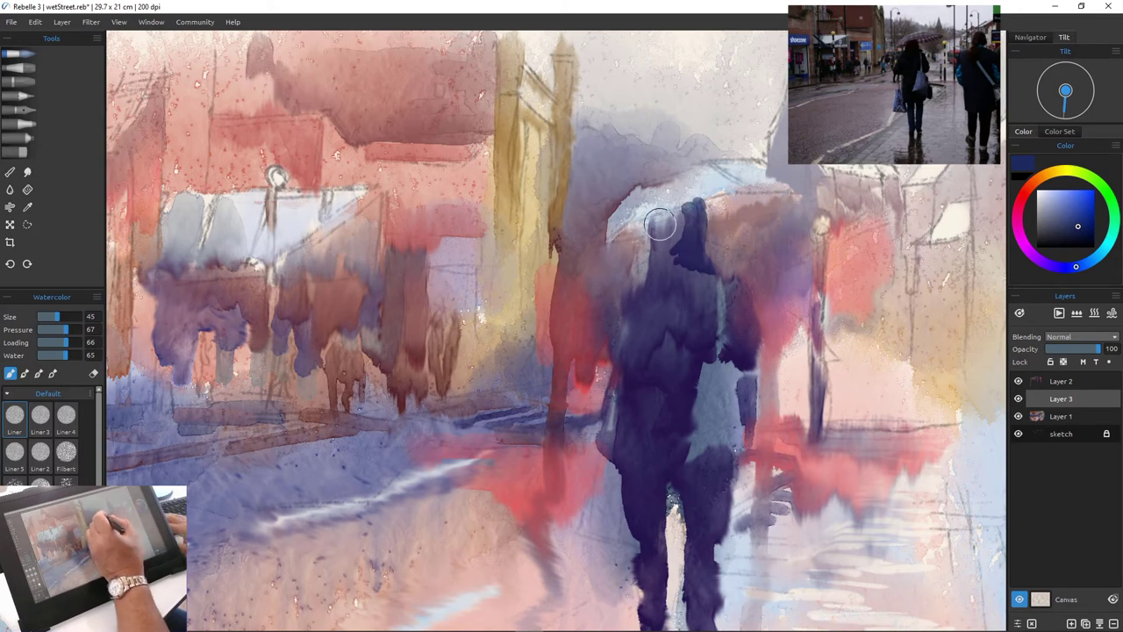
key(])
key(])
key(])
key(])
key(])
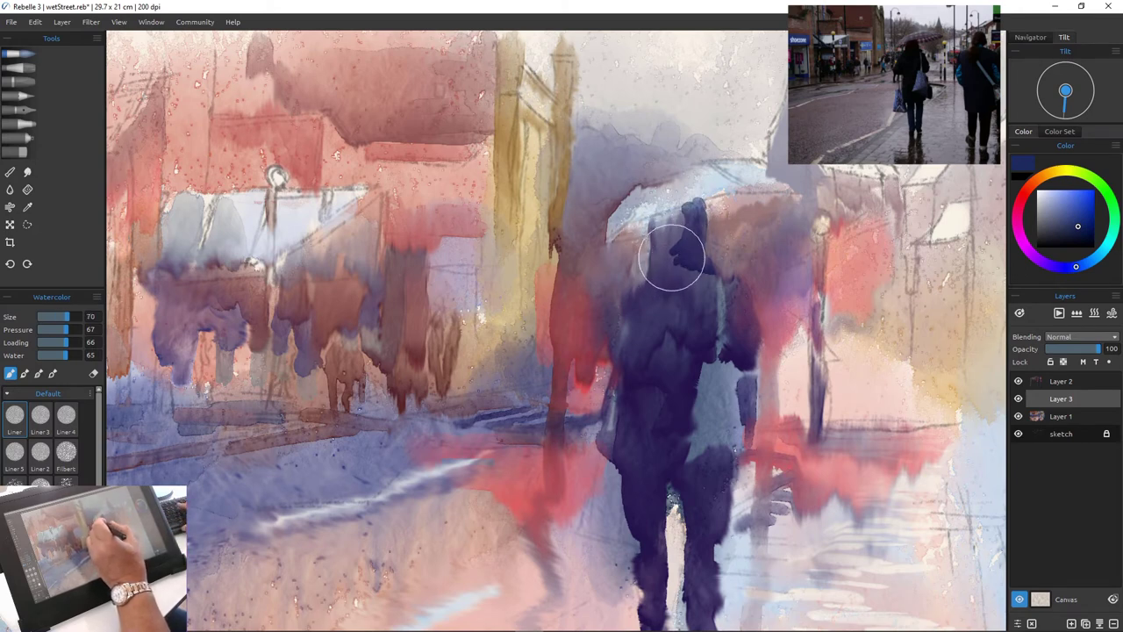
key([)
key([)
key([)
key([)
key([)
Repaint the figure's head and neck in dark blue with the Liner brush at size 45, and move Layer 3 above Layer 2
drag(672, 258, 705, 280)
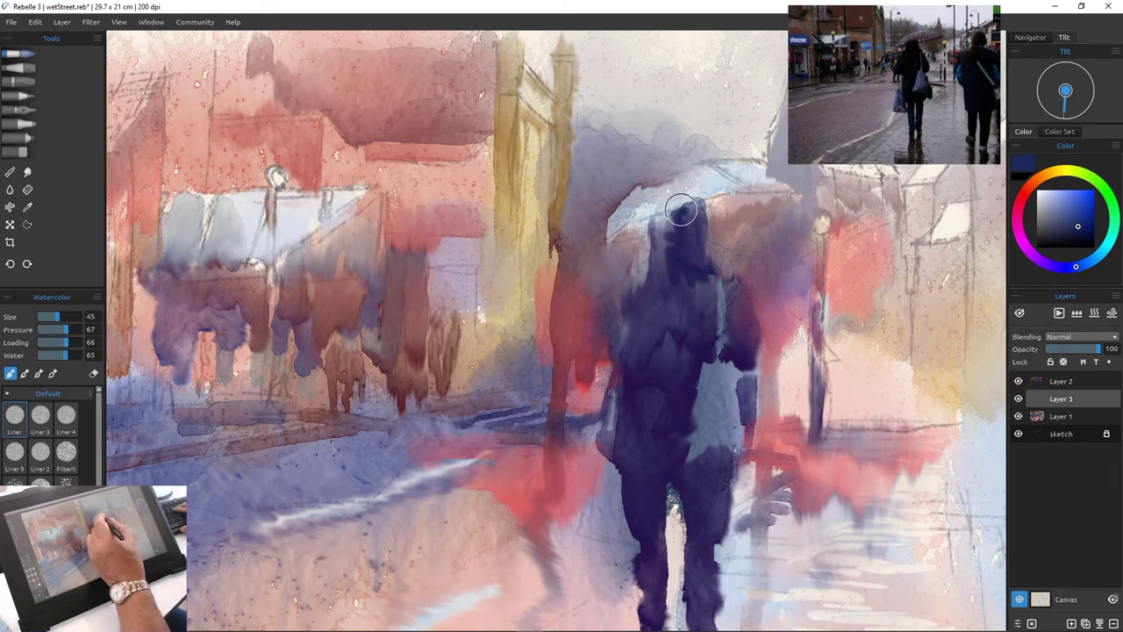
mouse_move(673, 210)
mouse_down()
mouse_move(657, 216)
mouse_move(682, 211)
mouse_up()
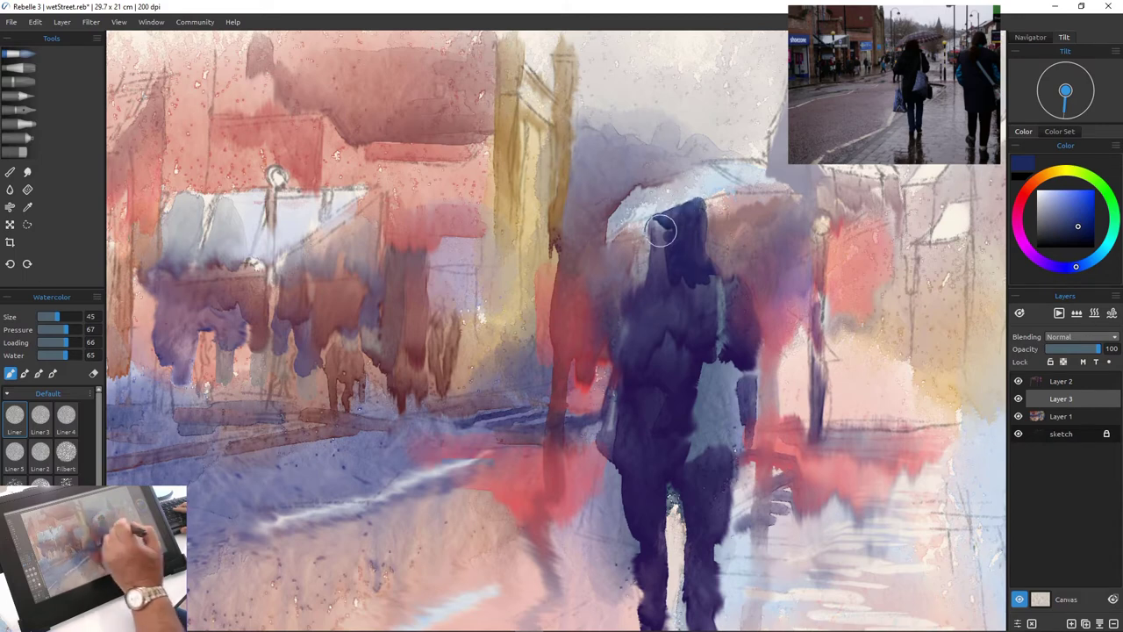
mouse_move(662, 230)
mouse_down()
mouse_move(705, 226)
mouse_move(706, 200)
mouse_move(696, 261)
mouse_up()
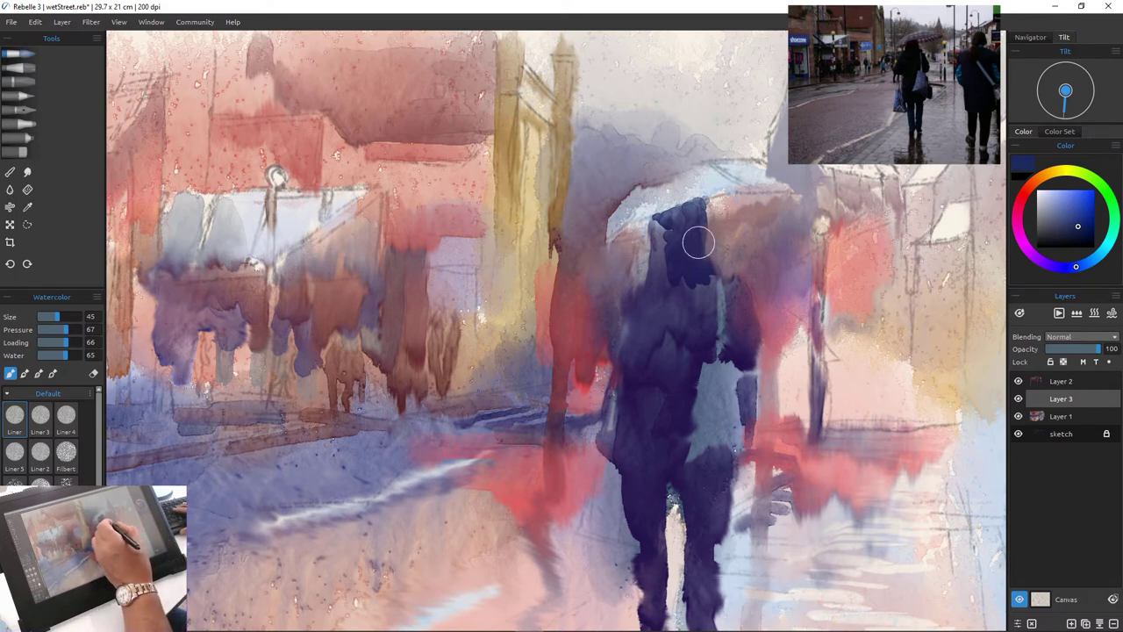
drag(699, 243, 712, 250)
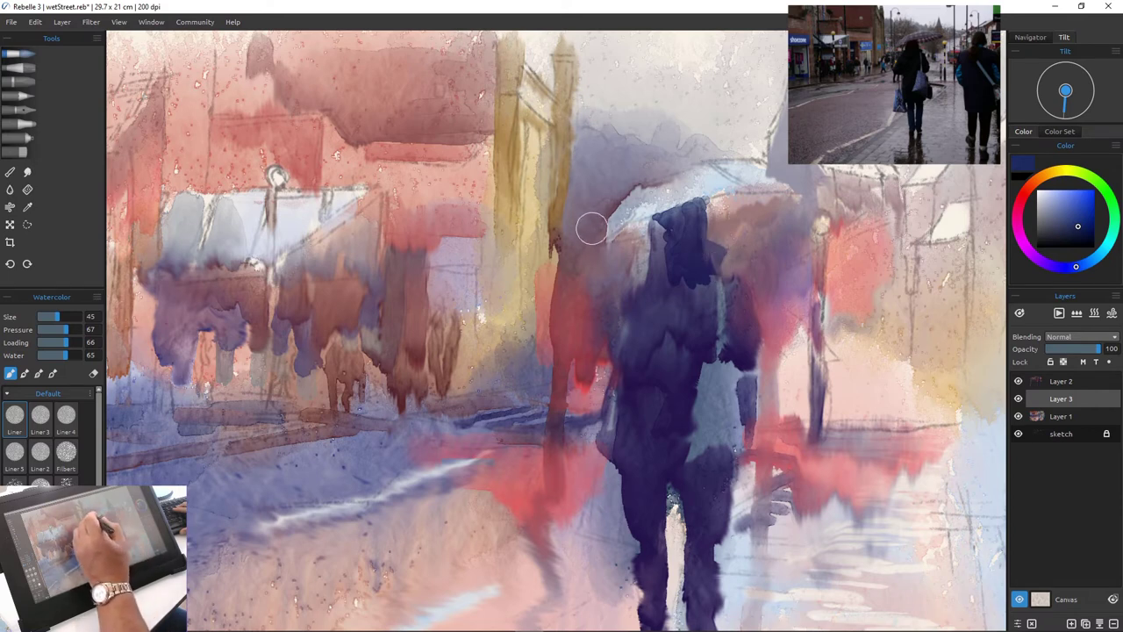
drag(653, 222, 661, 223)
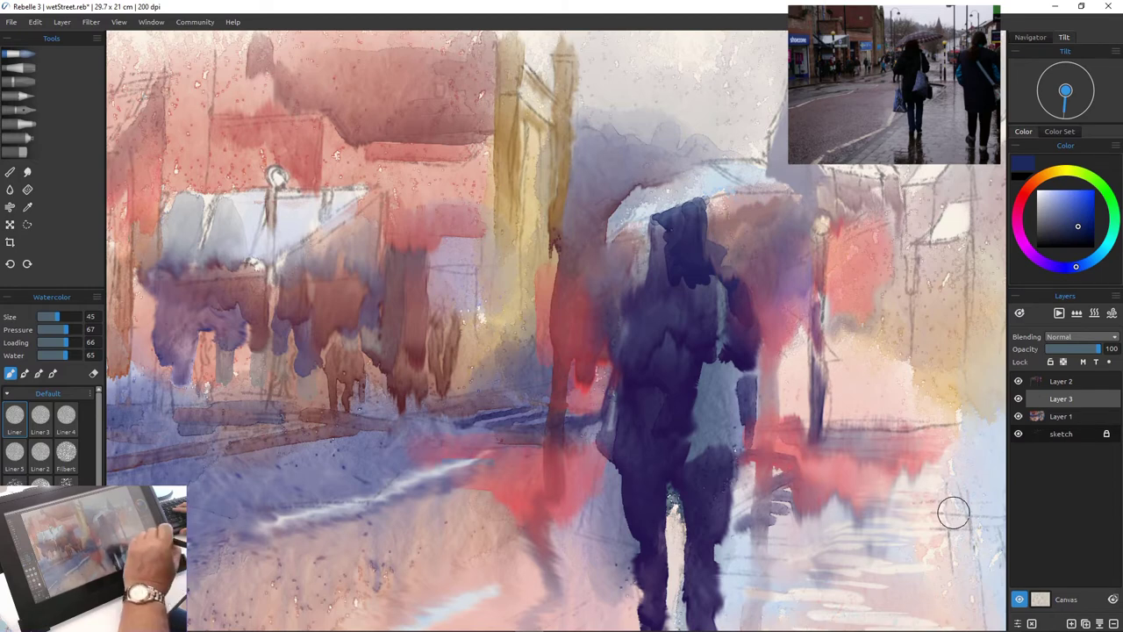
drag(1062, 399, 1062, 375)
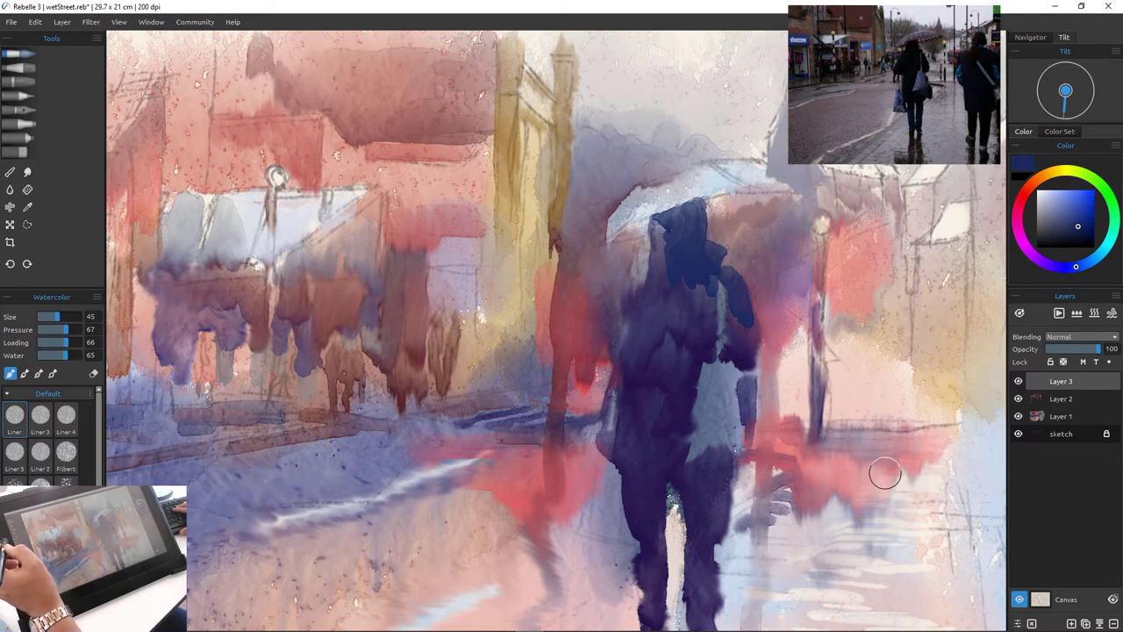
Try the Blow tool at size 30 on the shoulder bag, and extend the dark blue watercolor over the figure's hood, shoulder and upper arm
key(o)
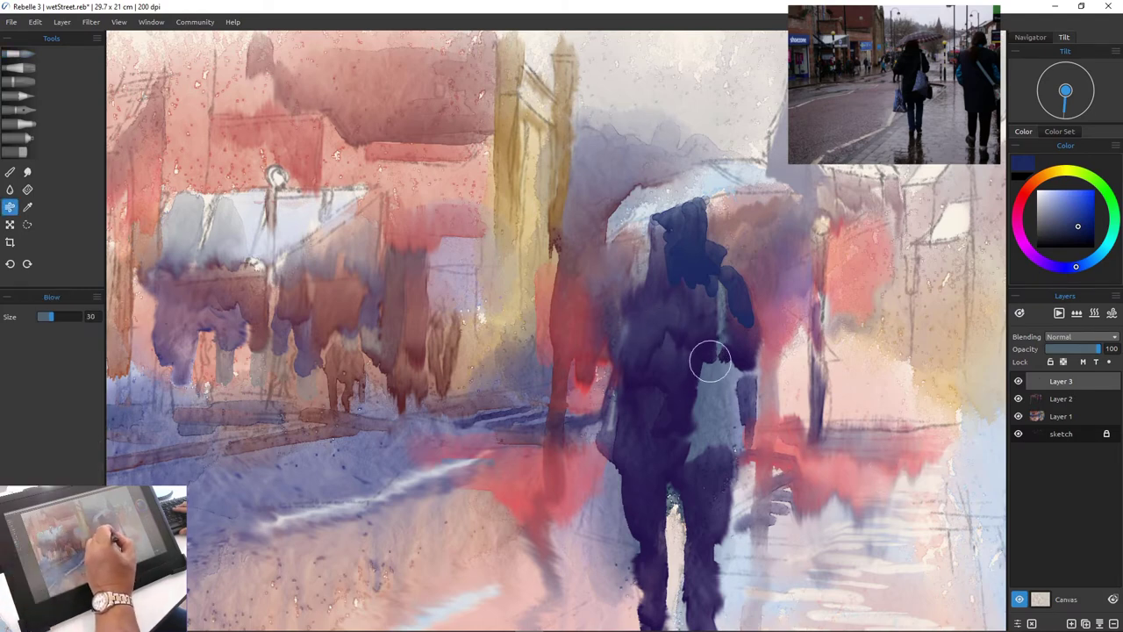
mouse_move(733, 373)
mouse_down()
mouse_move(676, 304)
mouse_move(682, 262)
mouse_move(700, 294)
mouse_move(694, 277)
mouse_move(690, 302)
mouse_move(689, 286)
mouse_move(639, 287)
mouse_move(705, 289)
mouse_move(733, 420)
mouse_up()
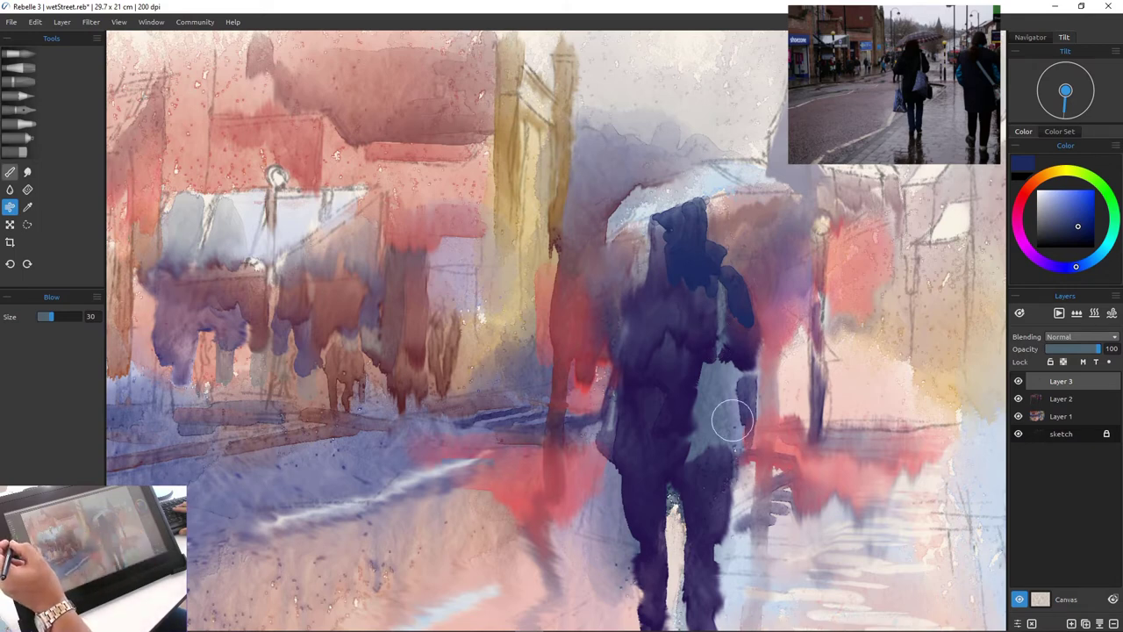
click(17, 54)
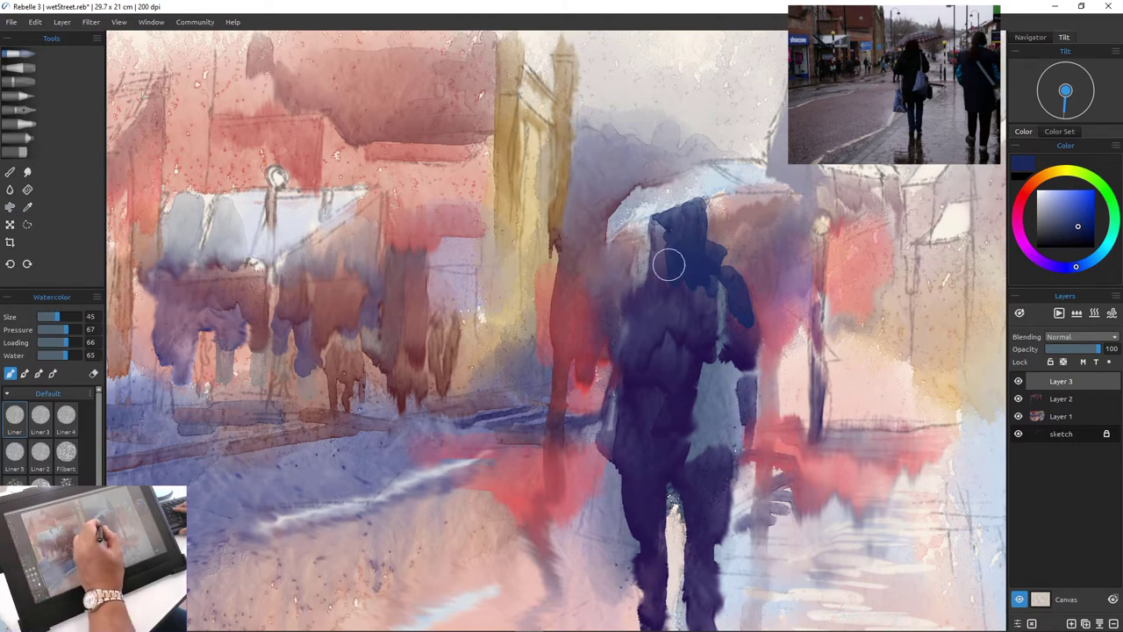
mouse_move(660, 227)
mouse_down()
mouse_move(669, 290)
mouse_move(703, 302)
mouse_move(711, 291)
mouse_move(713, 320)
mouse_move(726, 328)
mouse_move(734, 308)
mouse_move(747, 329)
mouse_move(754, 321)
mouse_move(739, 369)
mouse_up()
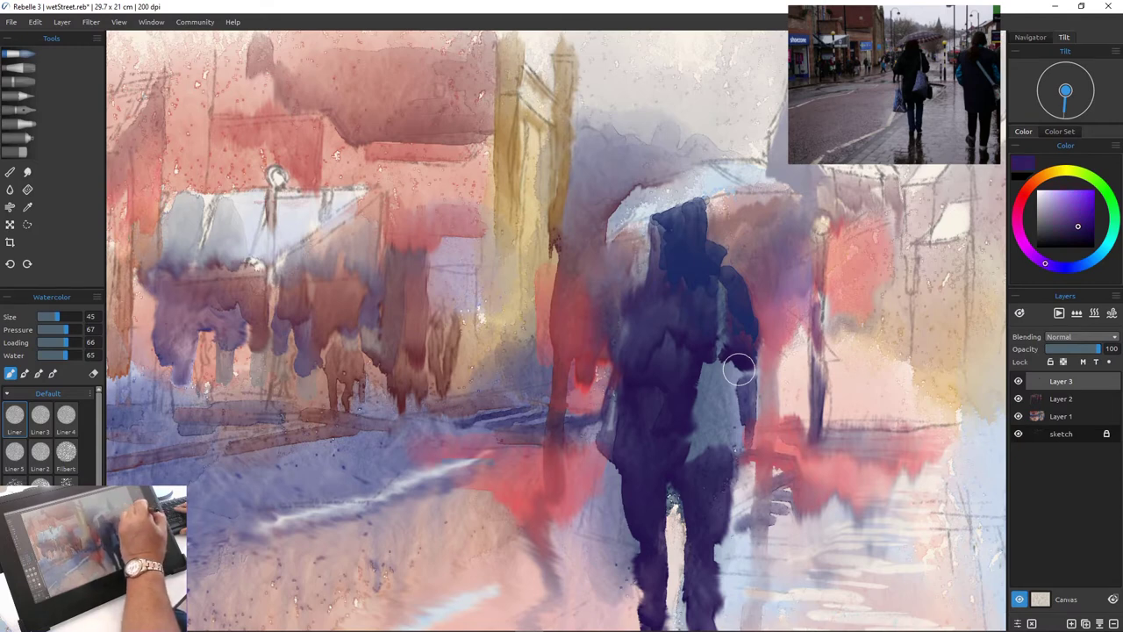
Tint the figure's shoulder bag with a muted purple
click(1063, 205)
drag(1054, 208, 1059, 219)
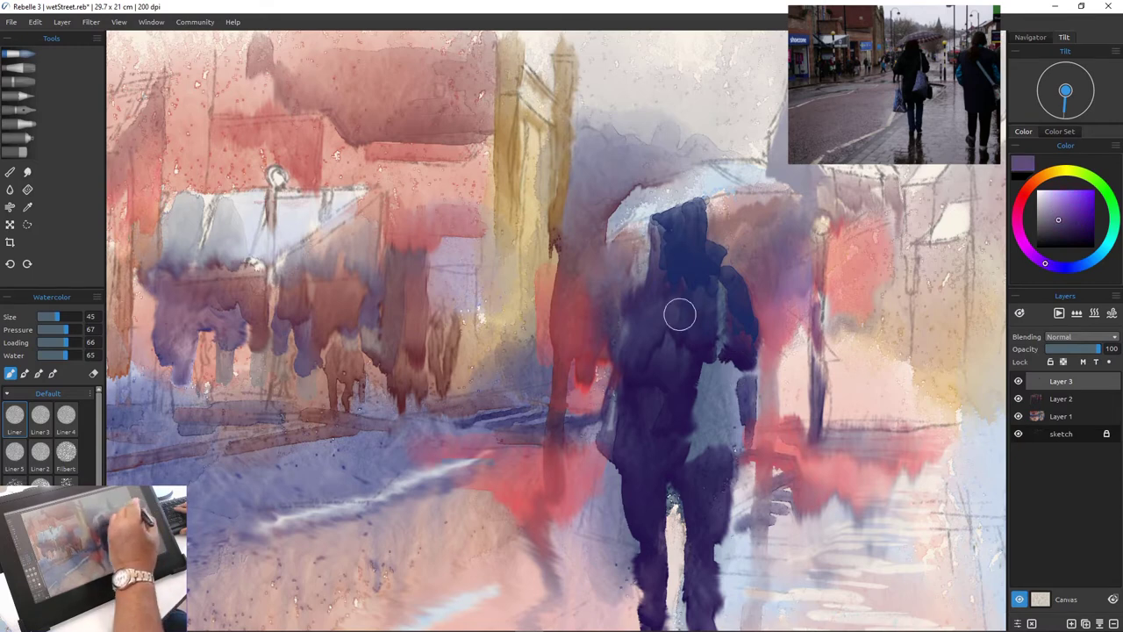
mouse_move(710, 392)
mouse_down()
mouse_move(737, 436)
mouse_move(722, 410)
mouse_move(718, 429)
mouse_move(736, 444)
mouse_move(702, 442)
mouse_move(715, 417)
mouse_up()
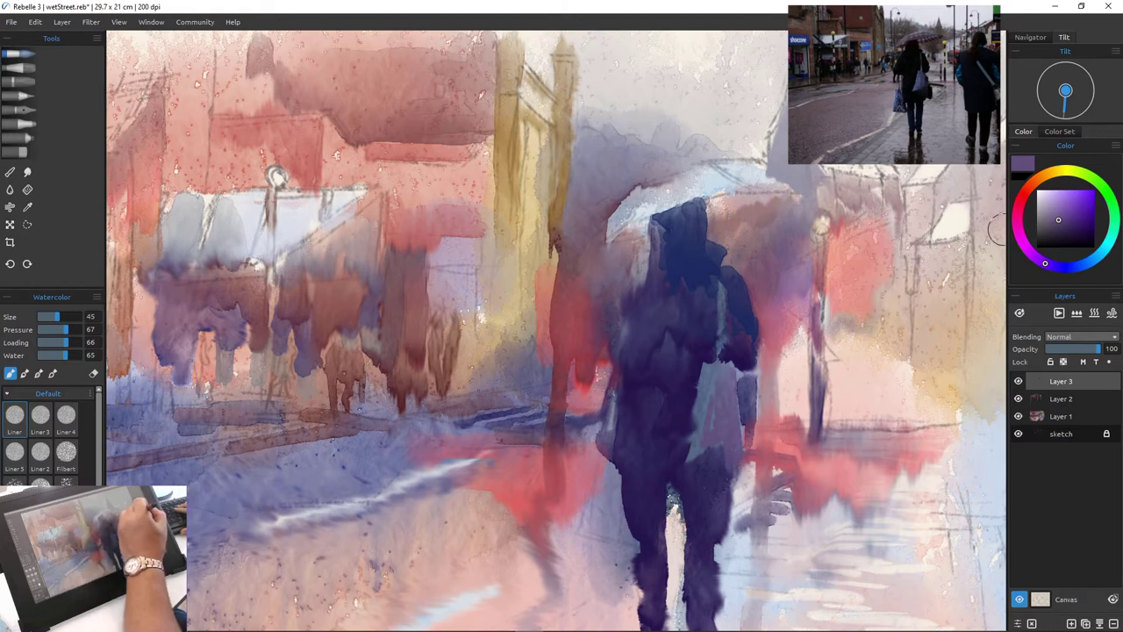
Pick a light blue and try a stroke beside the figure's hand, undoing that stroke
click(1084, 263)
click(1067, 192)
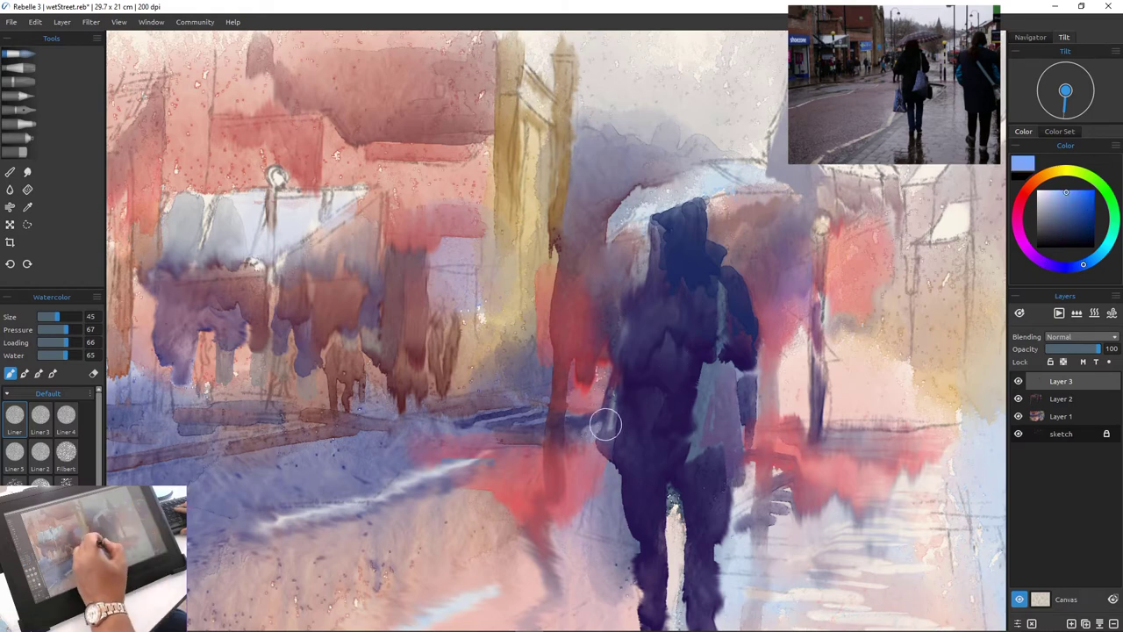
mouse_move(604, 424)
mouse_down()
mouse_move(604, 442)
mouse_move(590, 432)
mouse_up()
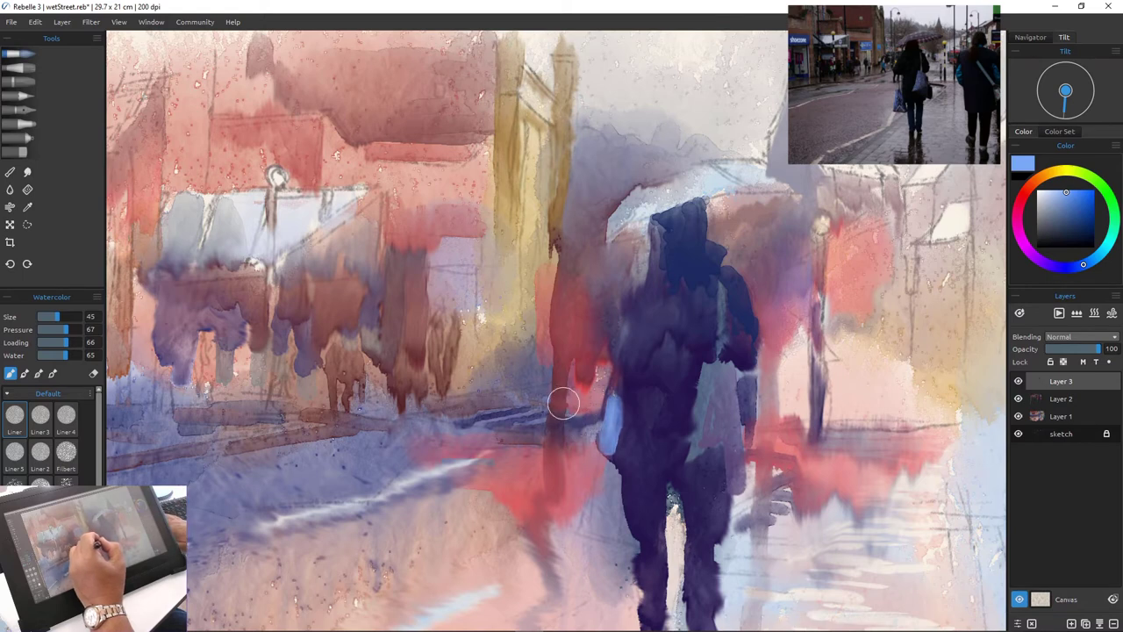
key(ctrl+z)
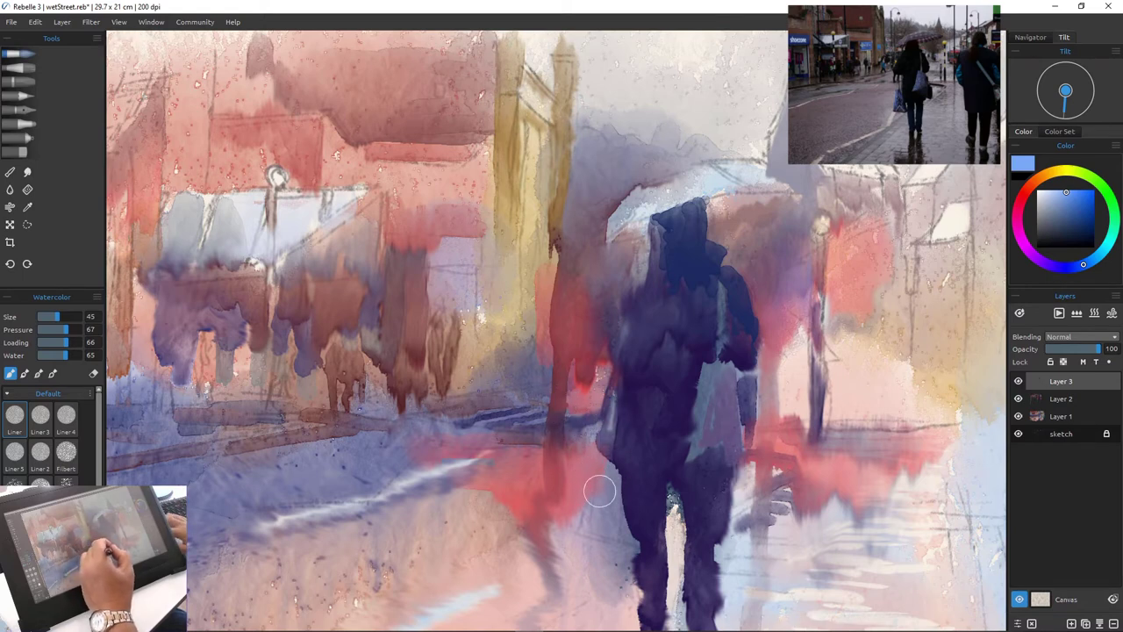
Try a light blue carrier bag beside the figure's leg, and undo it together with the purple tint on the shoulder bag
mouse_move(605, 477)
mouse_down()
mouse_move(612, 506)
mouse_move(608, 489)
mouse_move(597, 520)
mouse_move(604, 480)
mouse_move(592, 523)
mouse_move(603, 518)
mouse_move(630, 540)
mouse_up()
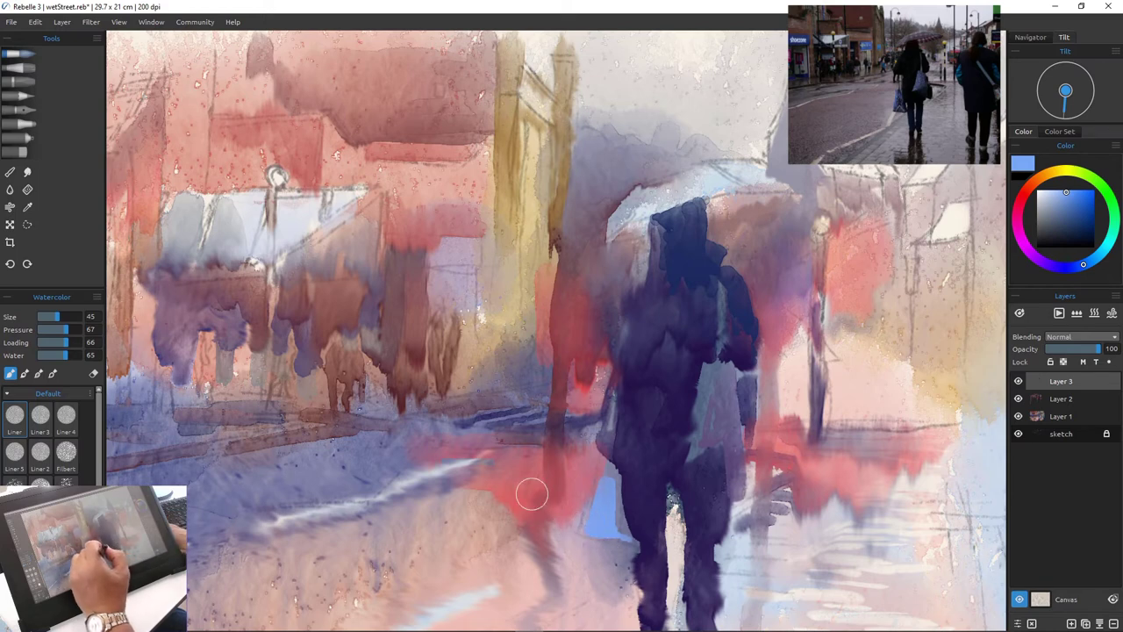
key(ctrl+z)
key(ctrl+z)
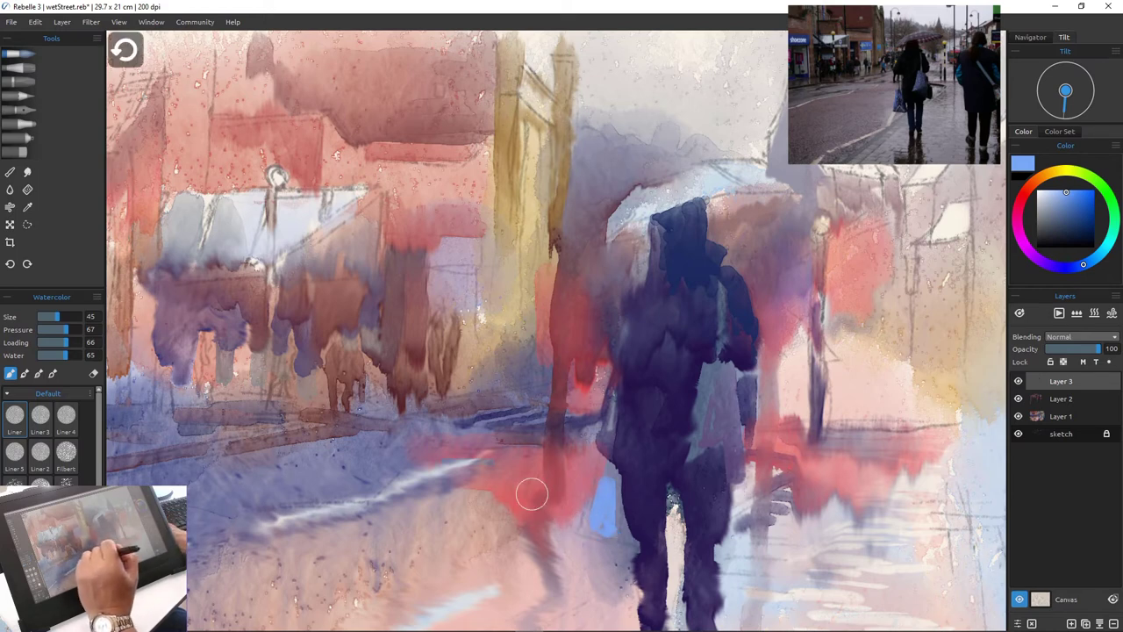
key(ctrl+z)
key(ctrl+z)
key(ctrl+z)
key(ctrl+z)
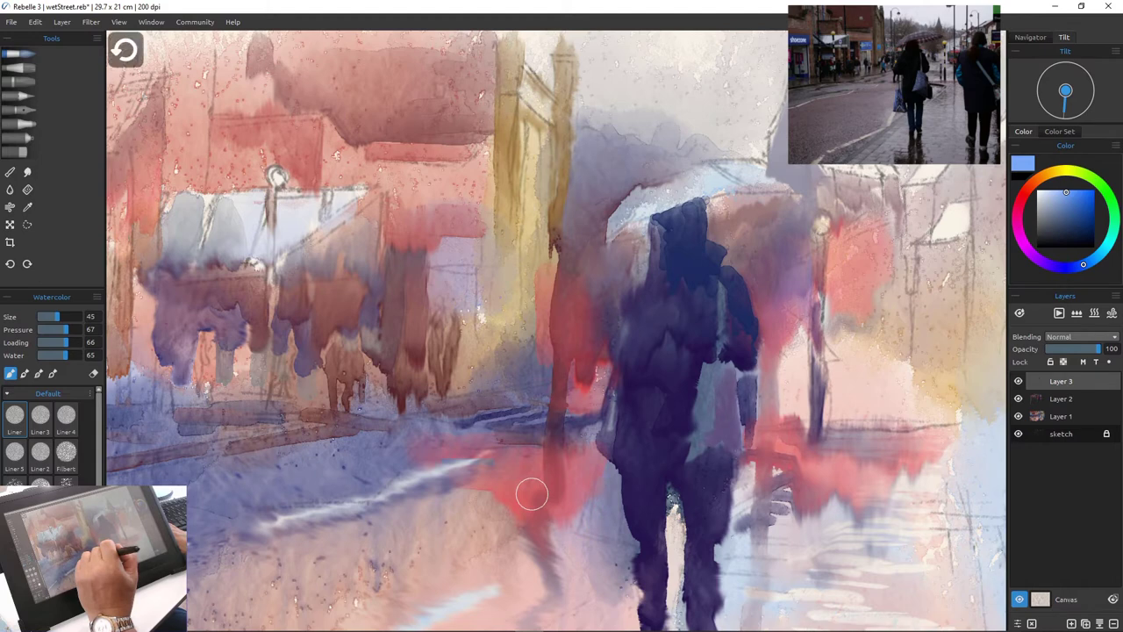
key(ctrl+z)
key(ctrl+z)
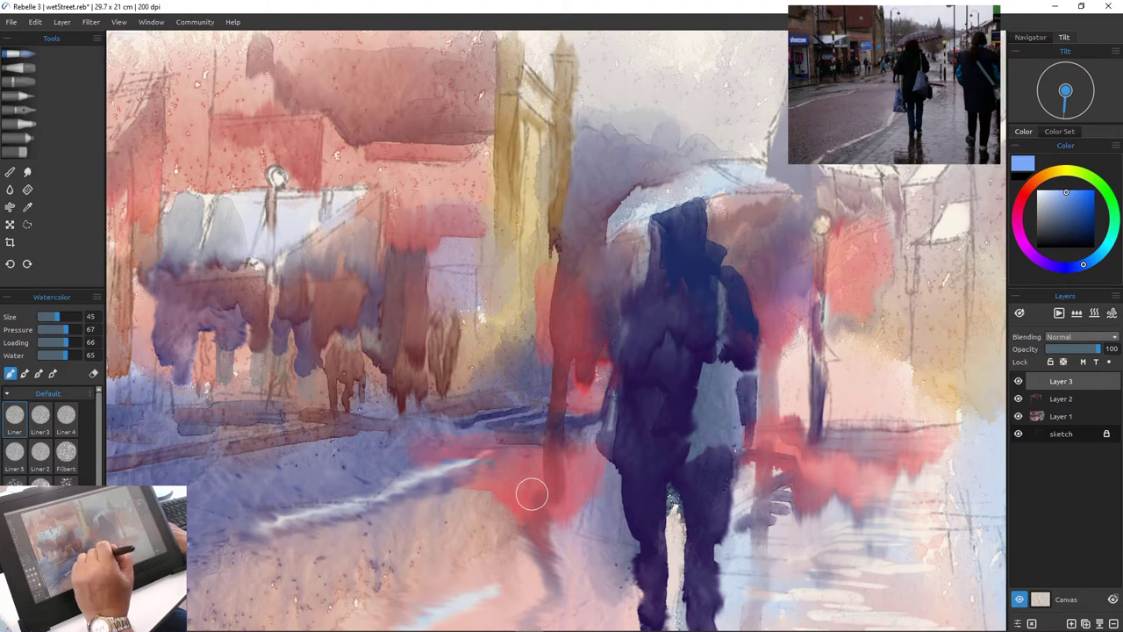
Lower the brush's water to 26 and paint a light blue carrier bag beside the figure's leg
drag(65, 355, 49, 355)
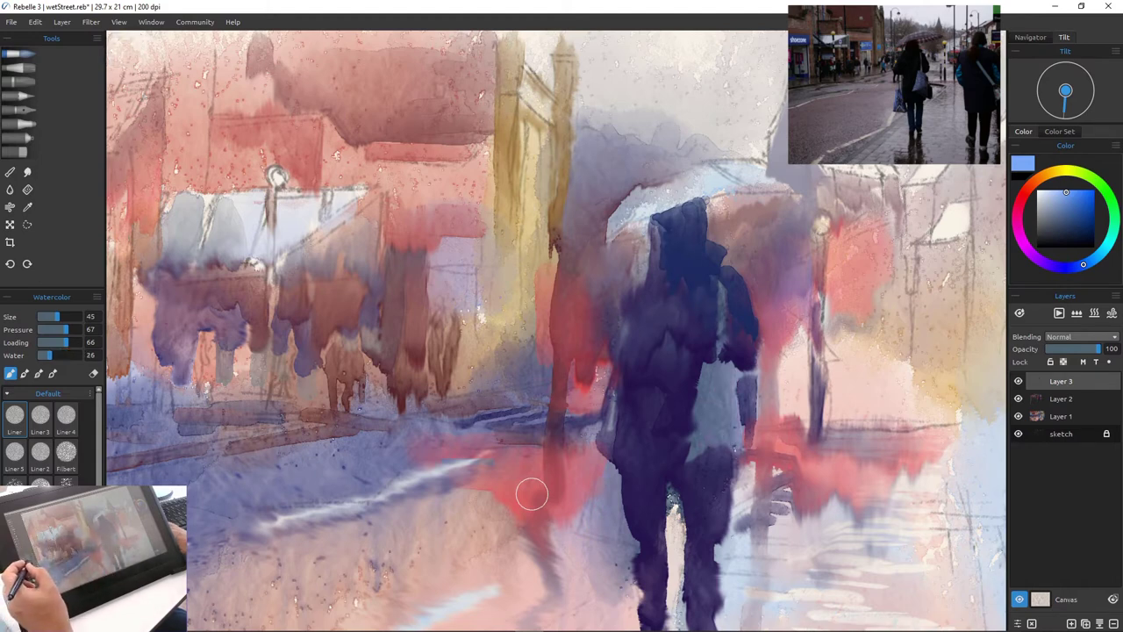
drag(532, 494, 538, 502)
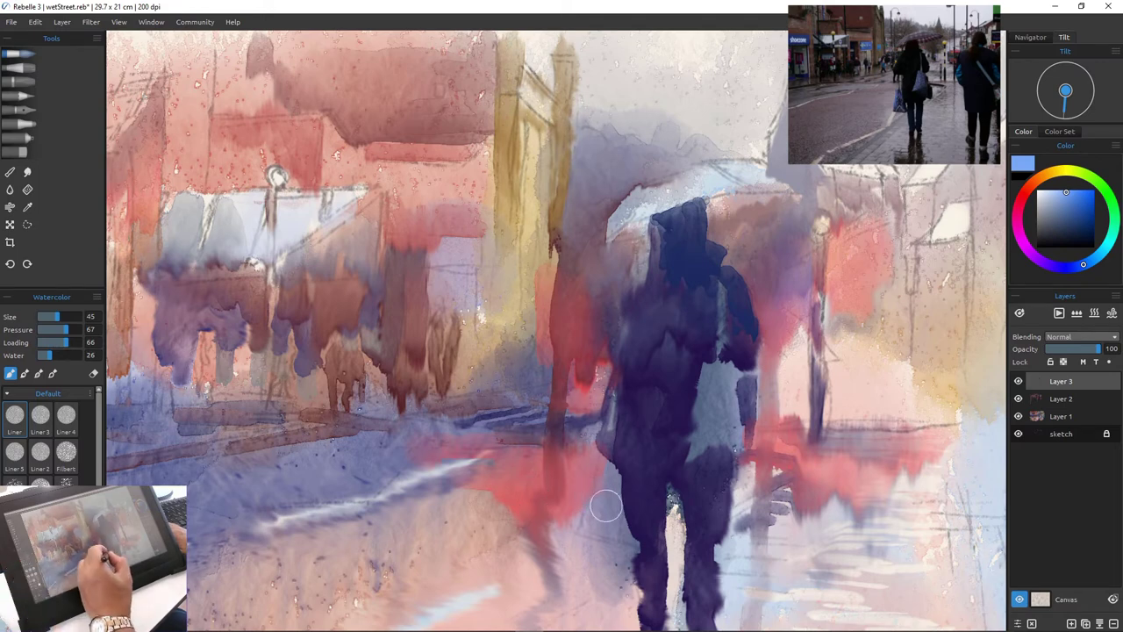
mouse_move(605, 465)
mouse_down()
mouse_move(622, 513)
mouse_move(603, 472)
mouse_move(606, 503)
mouse_move(602, 482)
mouse_move(610, 531)
mouse_up()
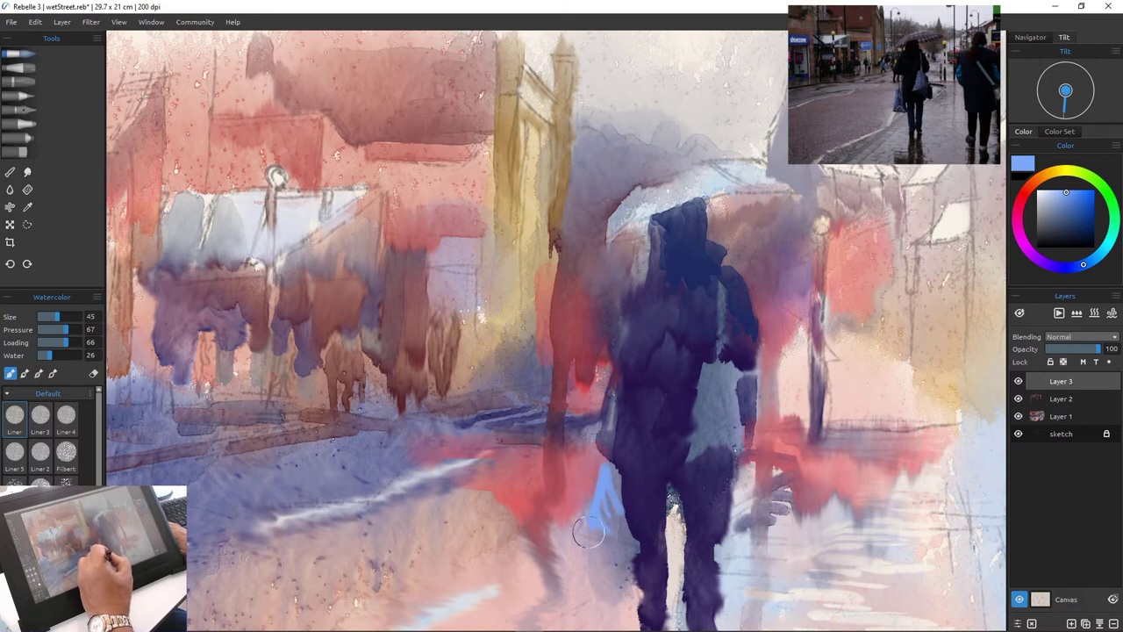
Shade the figure's shoulder bag with light and dark purple, and partly erase the strokes to lighten it
click(1043, 262)
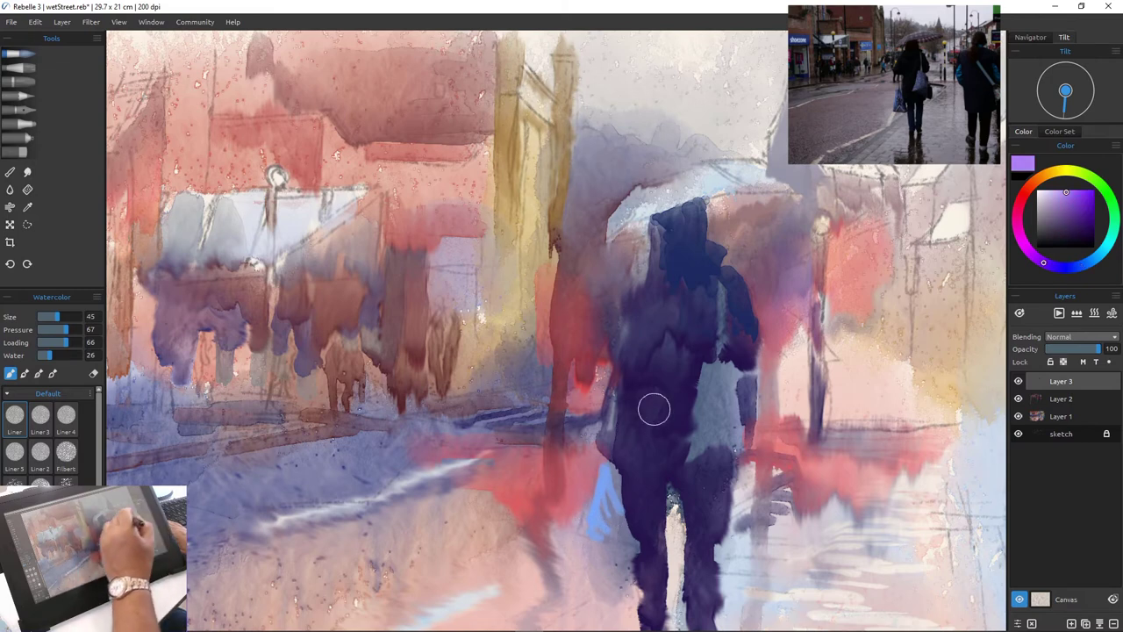
mouse_move(709, 404)
mouse_down()
mouse_move(728, 380)
mouse_move(735, 423)
mouse_move(723, 394)
mouse_move(732, 372)
mouse_move(739, 439)
mouse_move(730, 414)
mouse_move(712, 429)
mouse_move(734, 440)
mouse_move(705, 436)
mouse_move(720, 376)
mouse_move(726, 424)
mouse_move(714, 396)
mouse_move(707, 437)
mouse_move(721, 429)
mouse_move(728, 439)
mouse_move(696, 450)
mouse_up()
click(1068, 228)
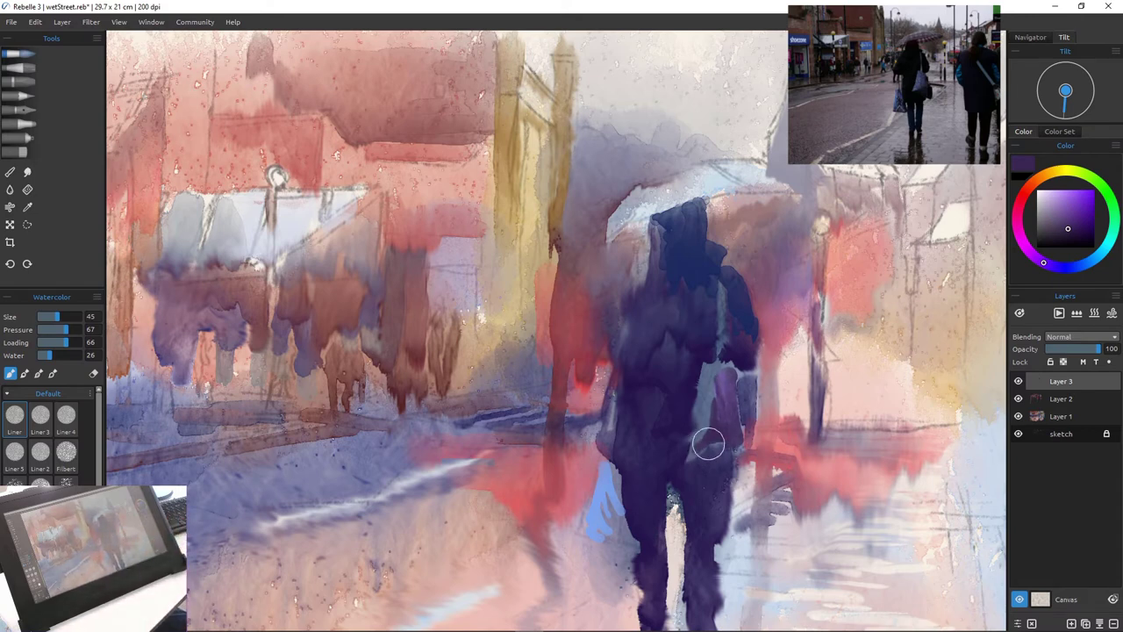
mouse_move(709, 445)
mouse_down()
mouse_move(710, 376)
mouse_move(736, 402)
mouse_up()
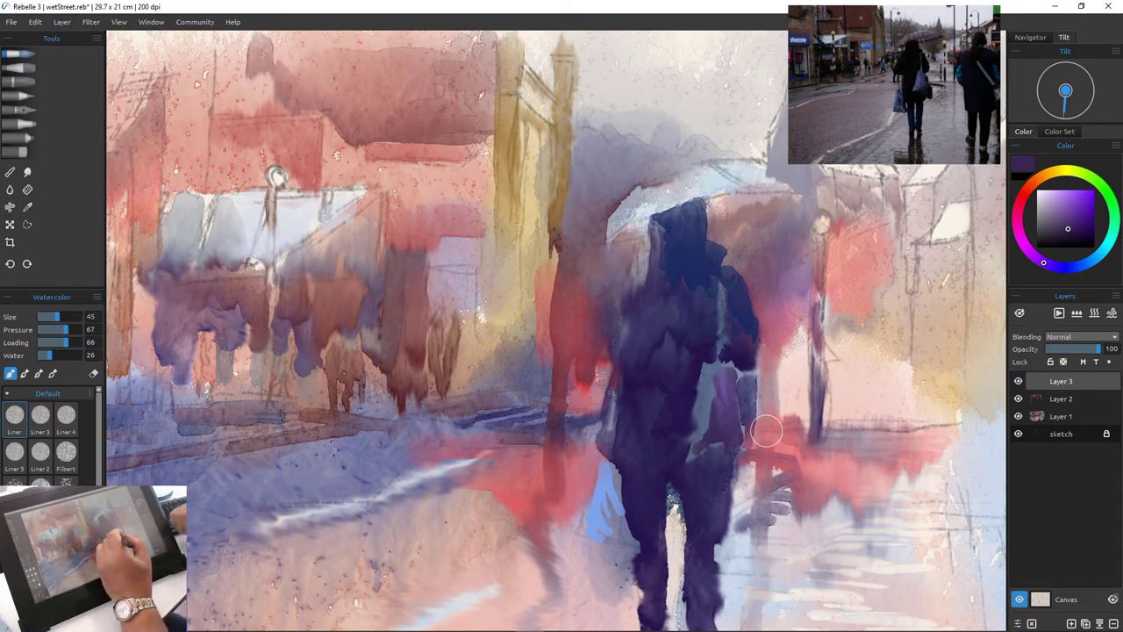
click(93, 373)
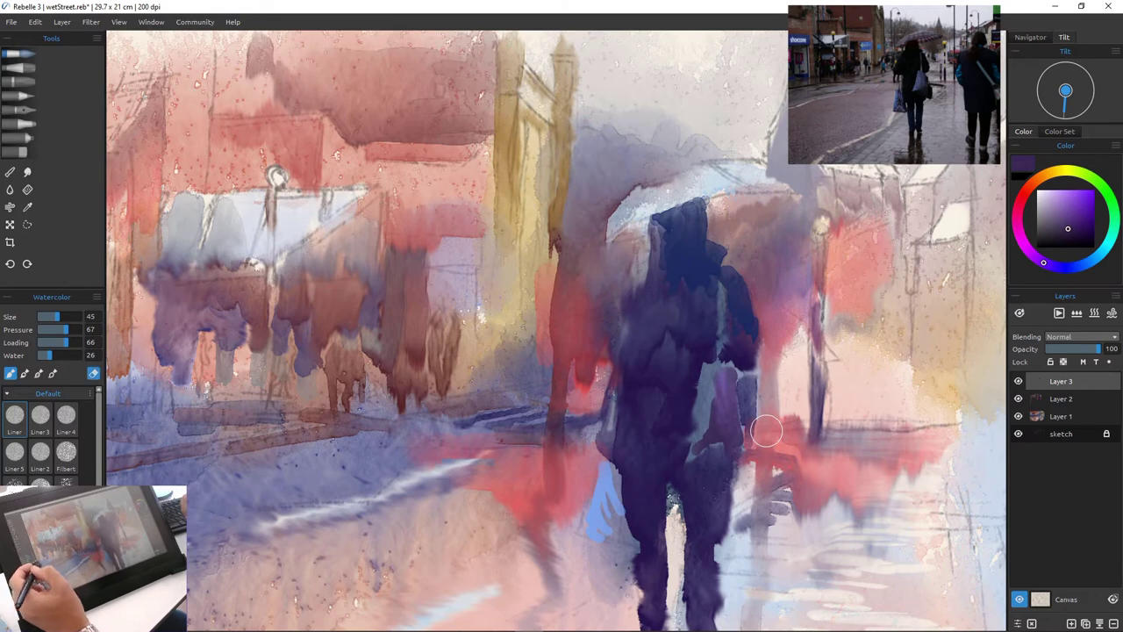
mouse_move(715, 372)
mouse_down()
mouse_move(731, 431)
mouse_move(714, 369)
mouse_move(725, 430)
mouse_move(703, 388)
mouse_move(716, 437)
mouse_move(689, 445)
mouse_up()
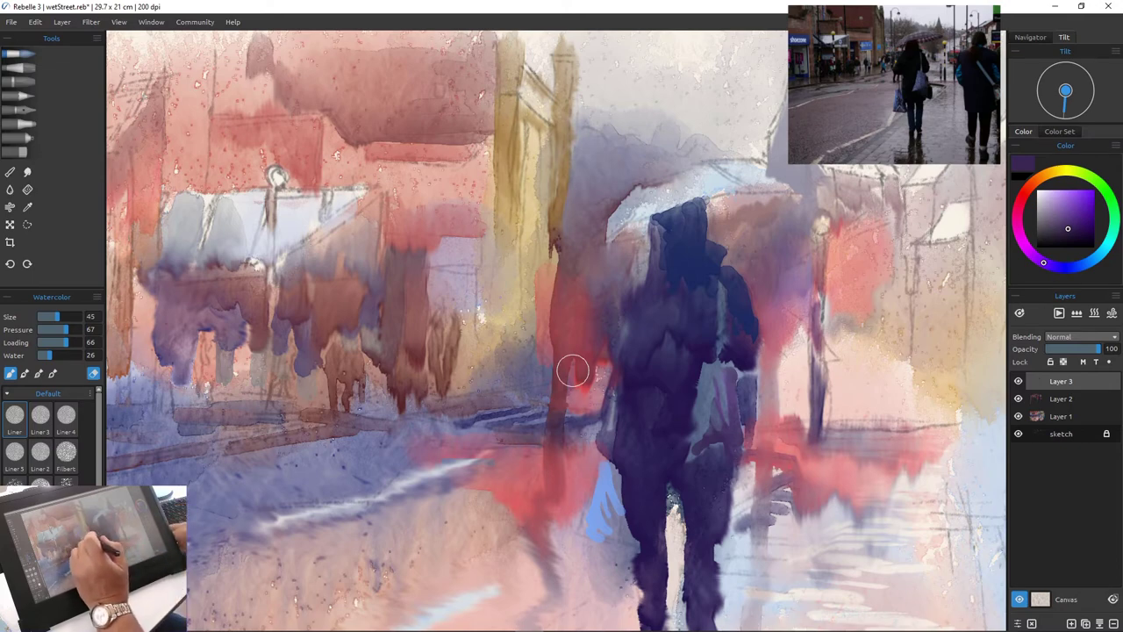
Partly erase the light blue carrier bag to thin its strokes beside the figure's leg
scroll(474, 349, down, 10)
scroll(474, 350, up, 10)
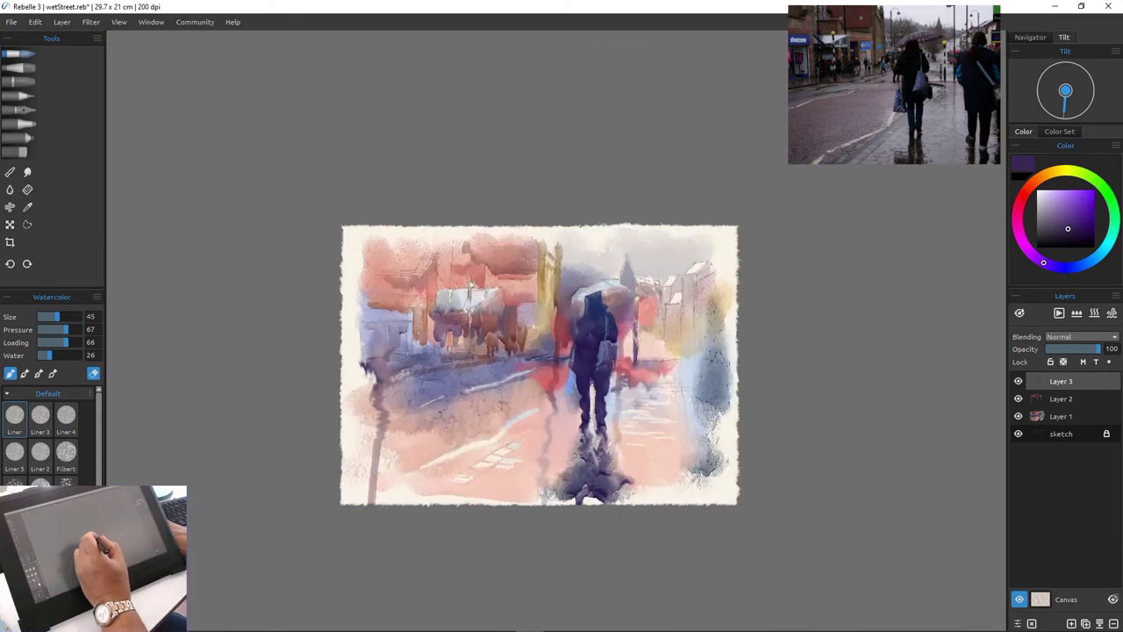
scroll(474, 349, down, 5)
scroll(466, 282, up, 3)
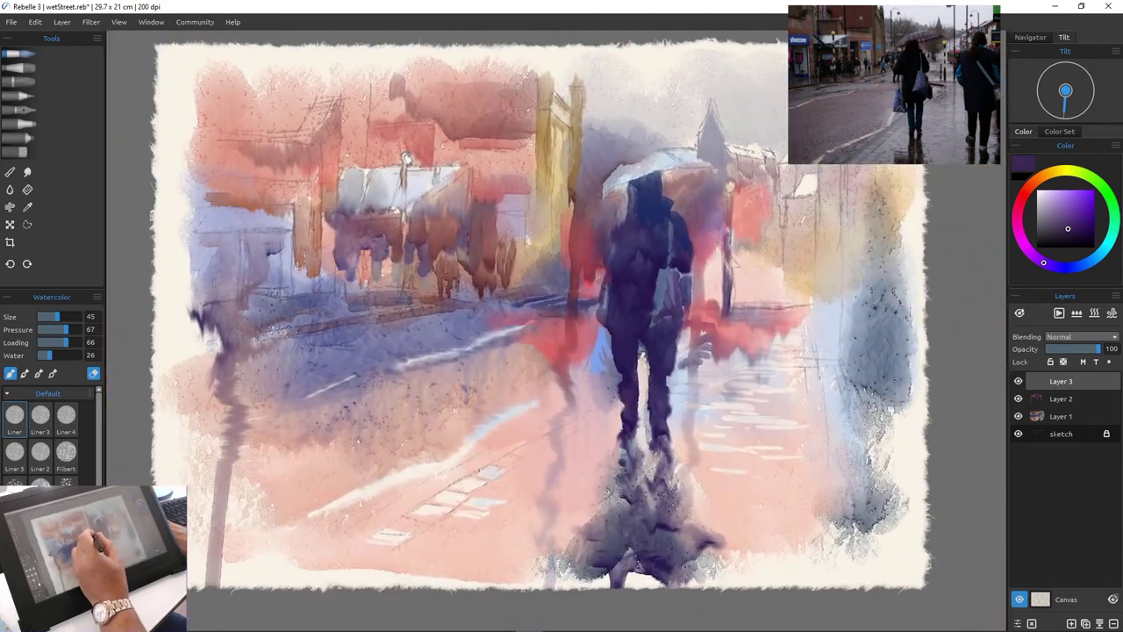
scroll(553, 320, up, 4)
scroll(553, 320, down, 4)
scroll(553, 320, up, 1)
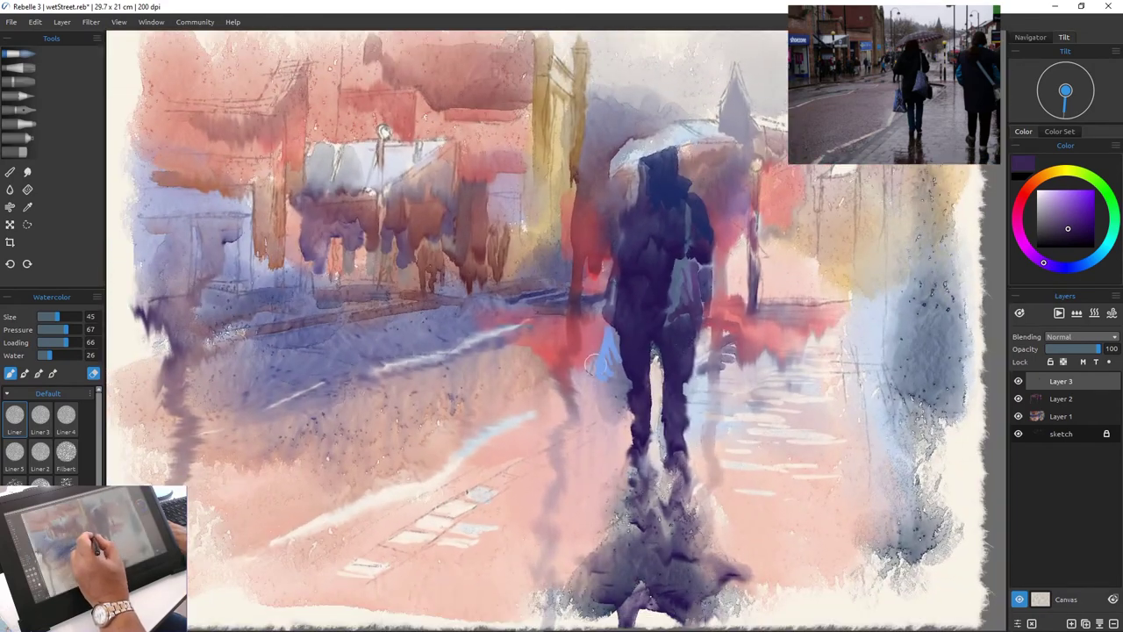
mouse_move(611, 342)
mouse_down()
mouse_move(623, 383)
mouse_move(622, 369)
mouse_up()
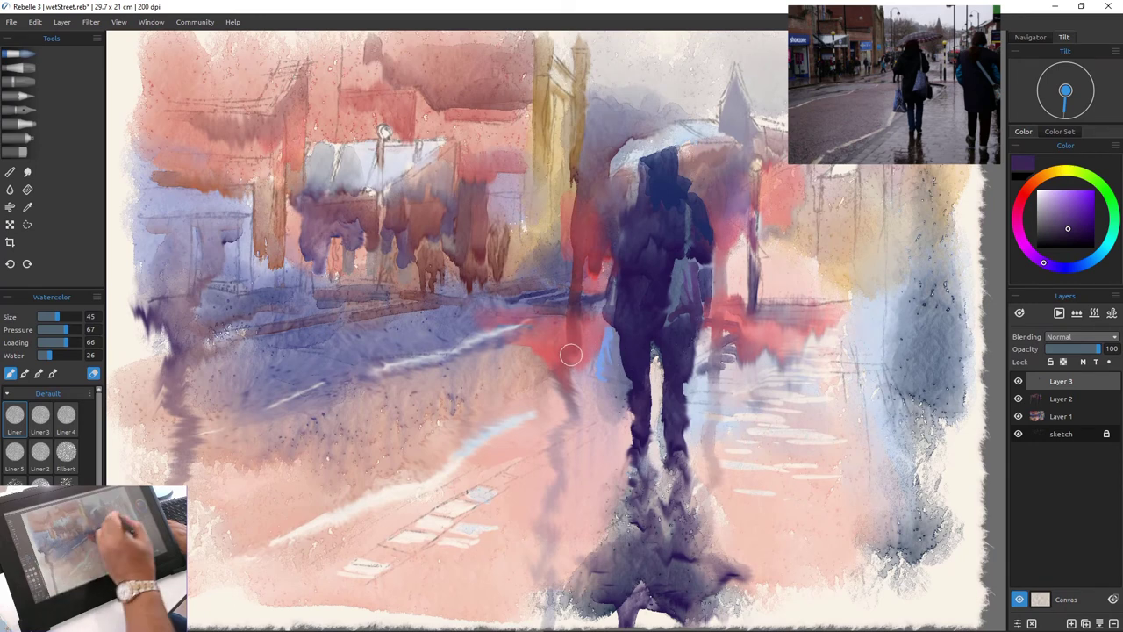
Turn off erasing and shade the carrier bag beside the figure's leg in dark purple
click(93, 373)
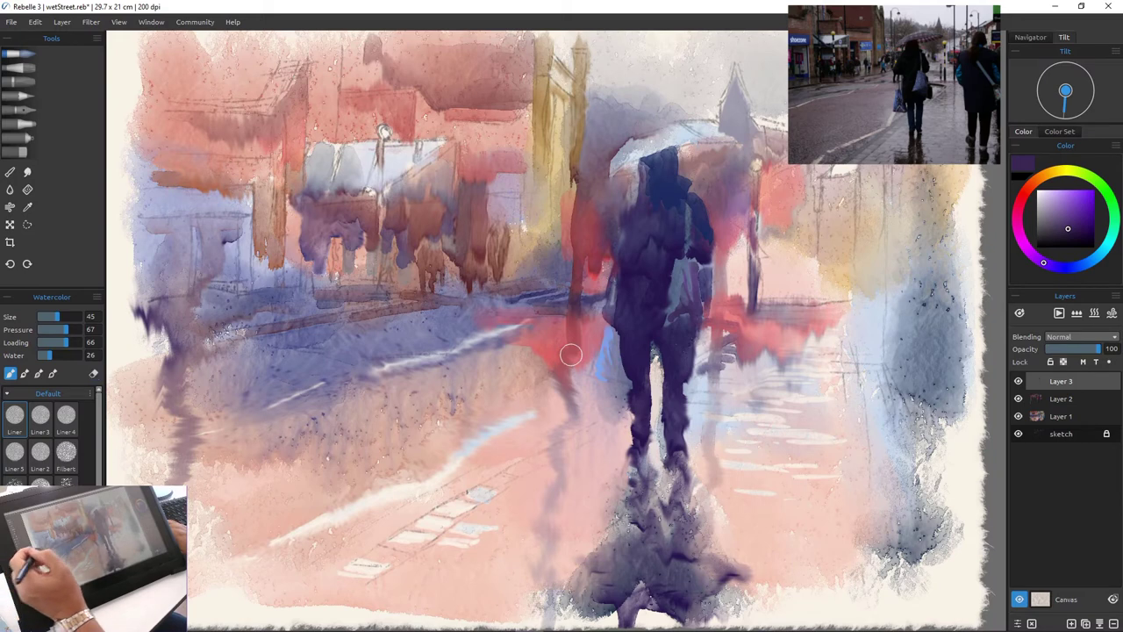
mouse_move(571, 354)
mouse_down()
mouse_move(642, 361)
mouse_move(606, 374)
mouse_move(618, 370)
mouse_up()
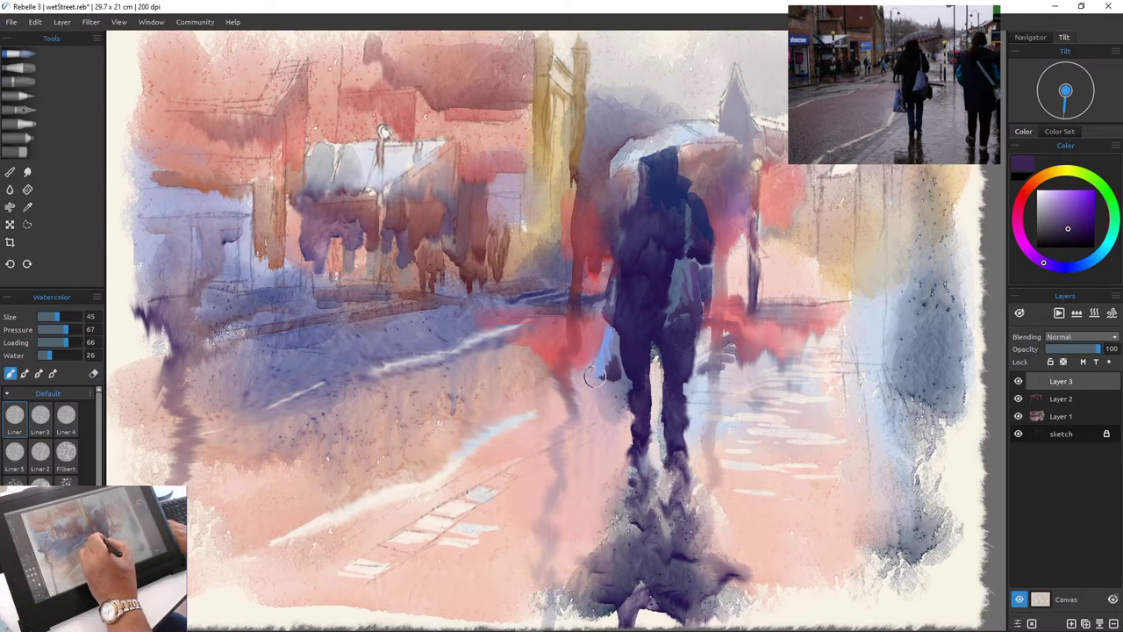
Finish the carrier bag's dark purple base and highlight both bags and the shoulder strap in light purple
drag(621, 377, 605, 377)
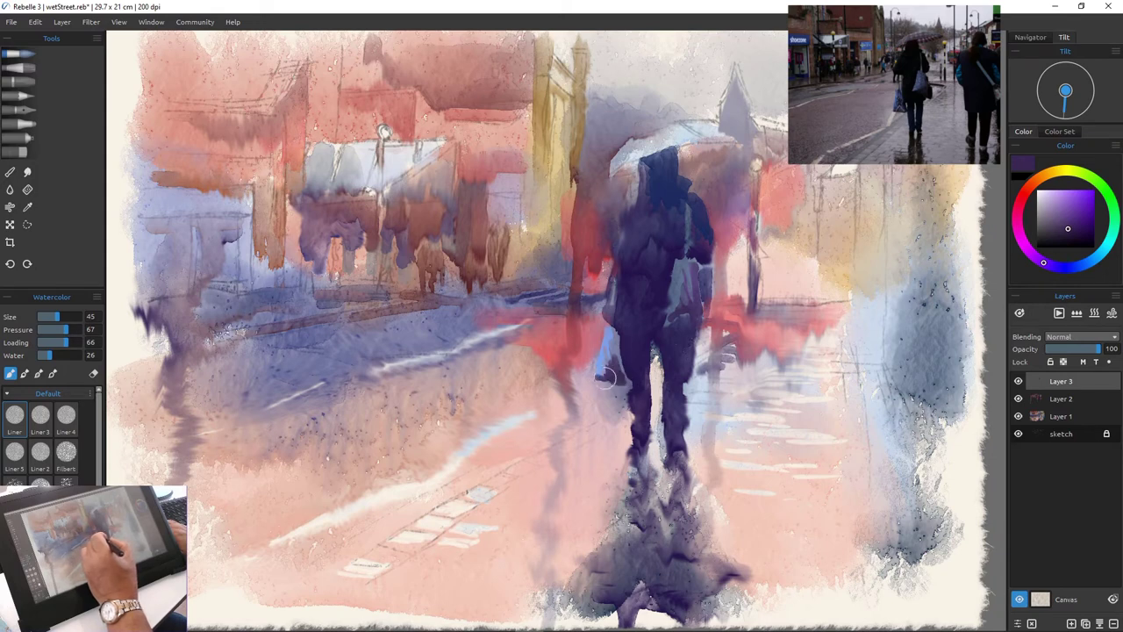
mouse_move(614, 338)
mouse_down()
mouse_move(619, 375)
mouse_move(606, 372)
mouse_up()
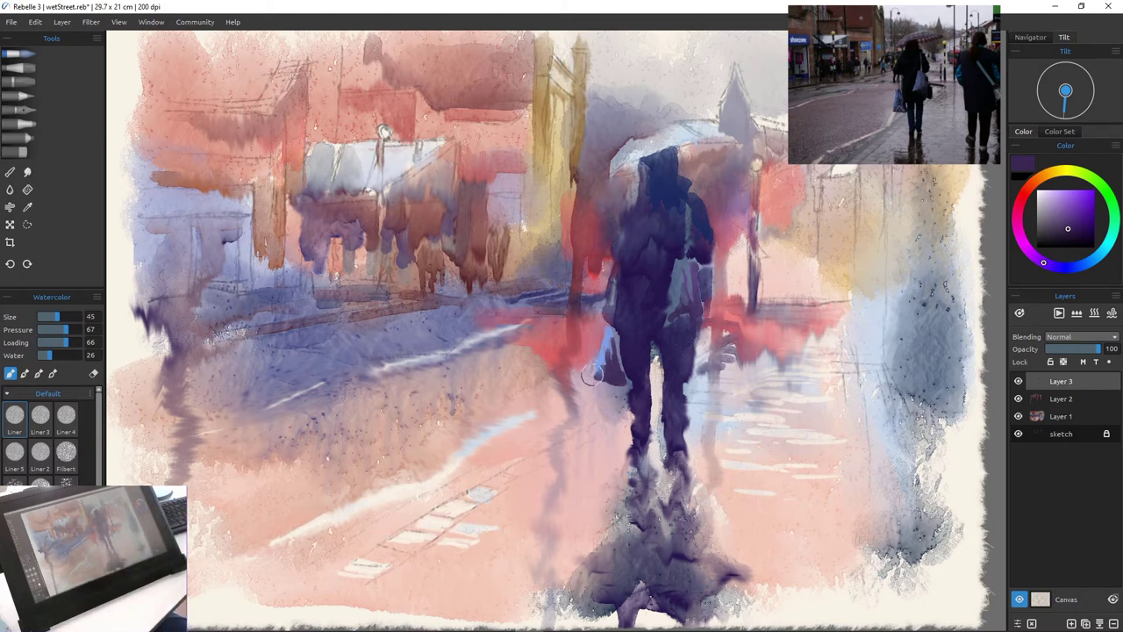
click(1052, 198)
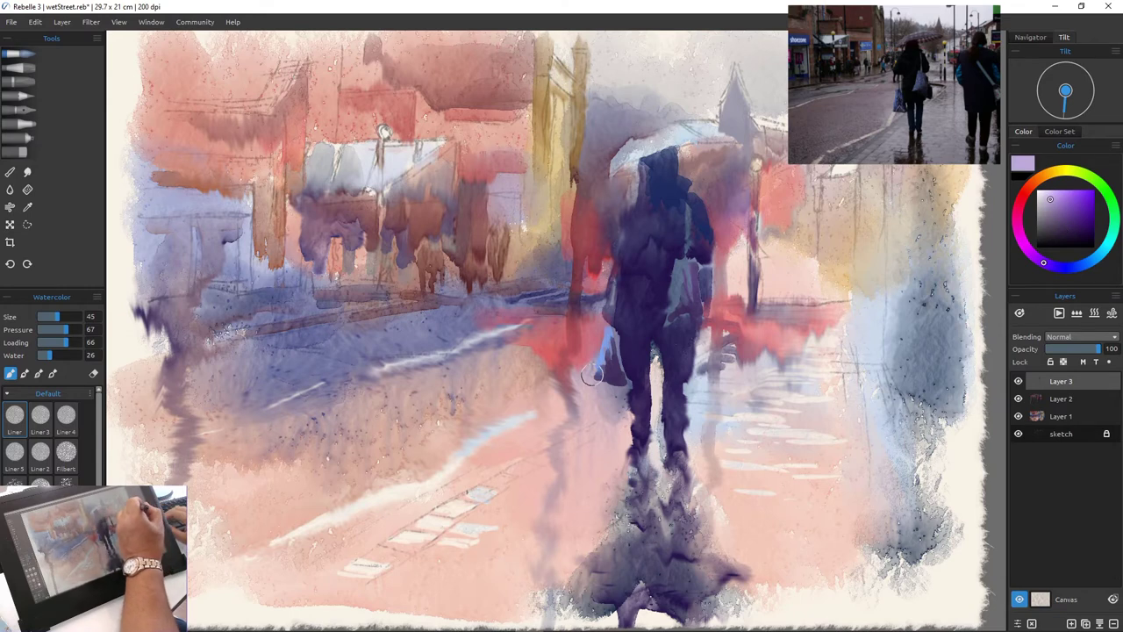
alt+click(593, 375)
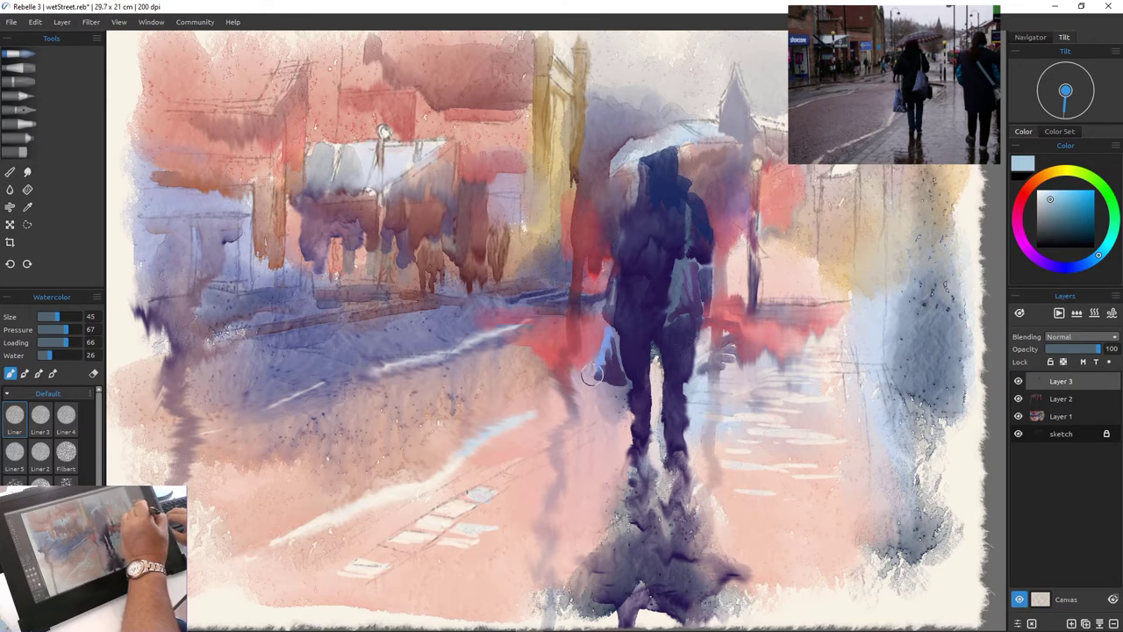
alt+click(593, 375)
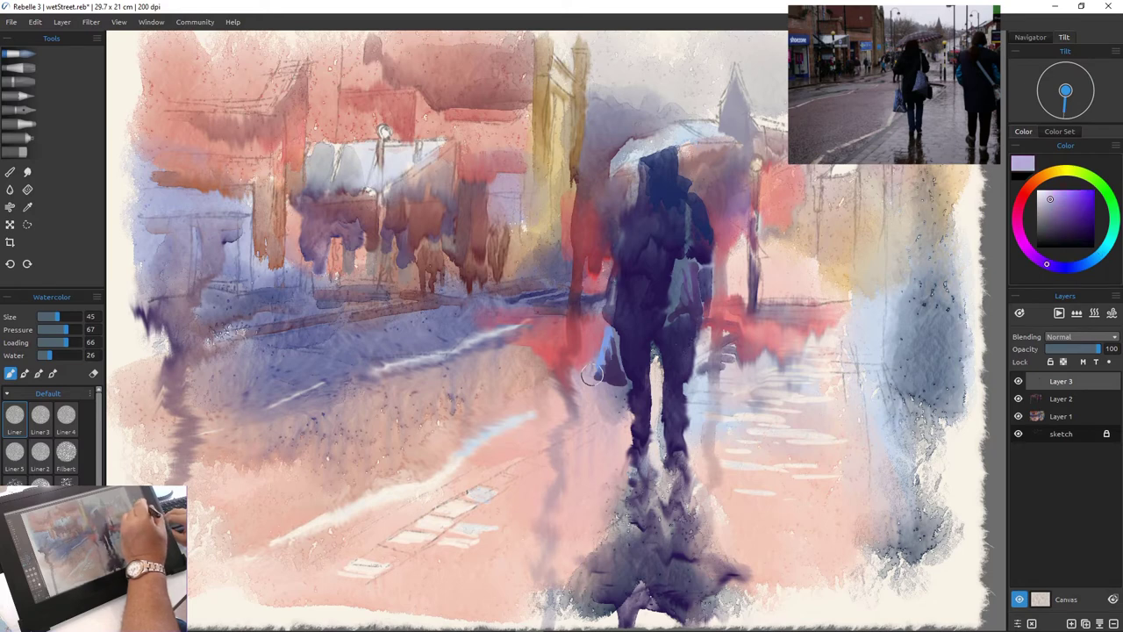
mouse_move(685, 264)
mouse_down()
mouse_move(681, 302)
mouse_move(674, 268)
mouse_move(674, 327)
mouse_move(675, 303)
mouse_move(672, 313)
mouse_up()
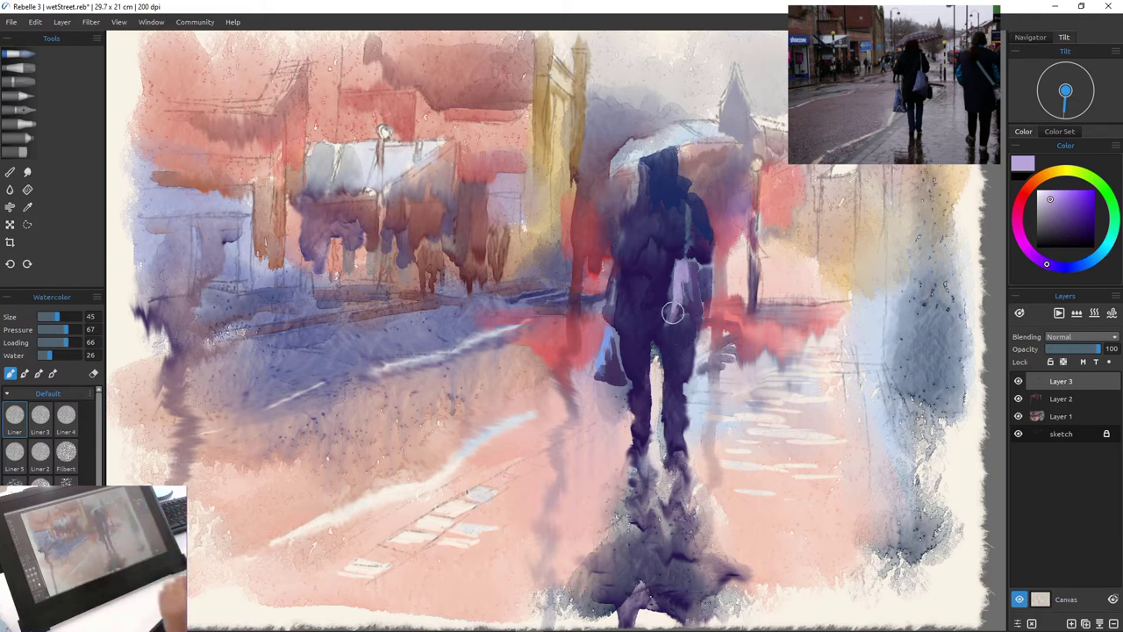
mouse_move(689, 208)
mouse_down()
mouse_move(682, 262)
mouse_move(684, 249)
mouse_move(705, 305)
mouse_move(690, 263)
mouse_up()
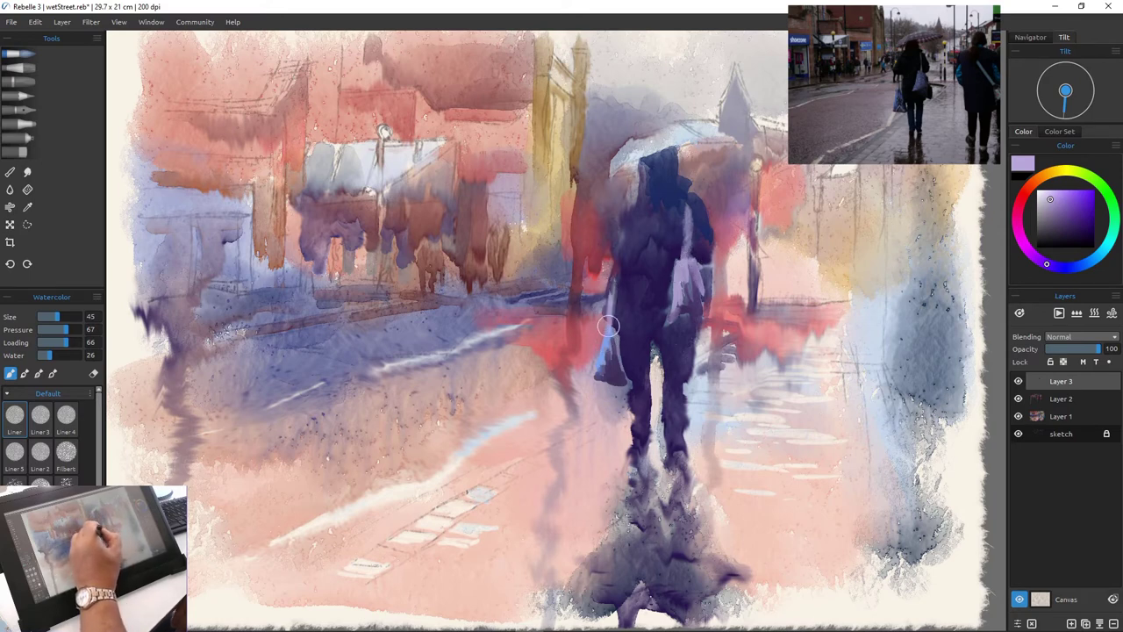
mouse_move(617, 293)
mouse_down()
mouse_move(620, 369)
mouse_move(608, 333)
mouse_move(595, 356)
mouse_up()
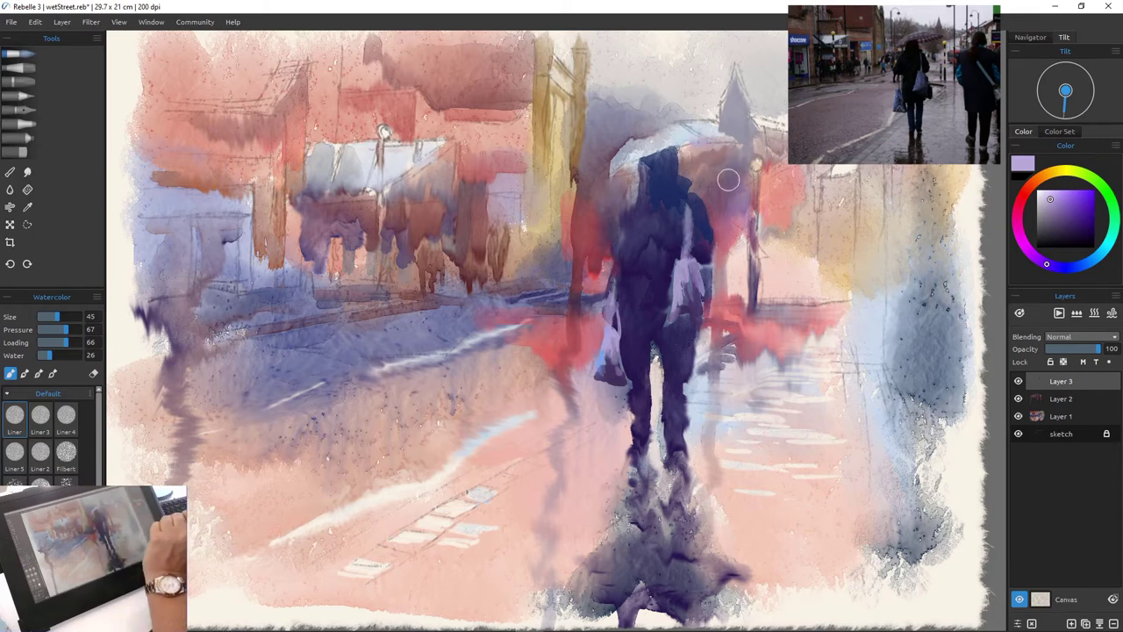
Paint the shaded underside rim of the umbrella in dark purple on both sides of the figure's head
click(1075, 228)
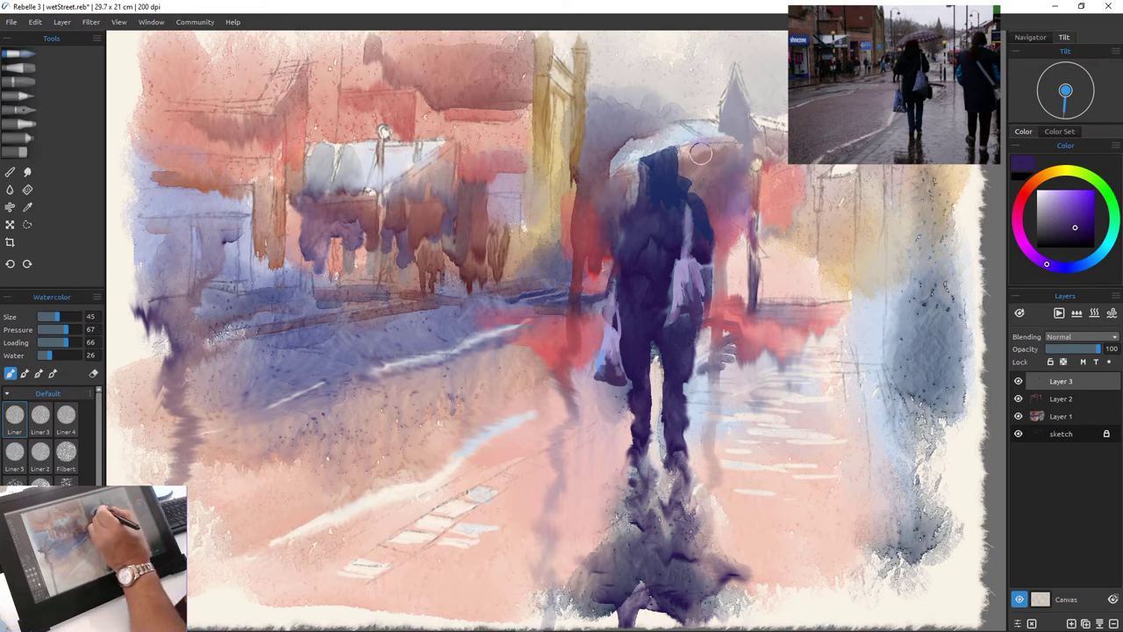
mouse_move(700, 153)
mouse_down()
mouse_move(671, 162)
mouse_move(716, 157)
mouse_up()
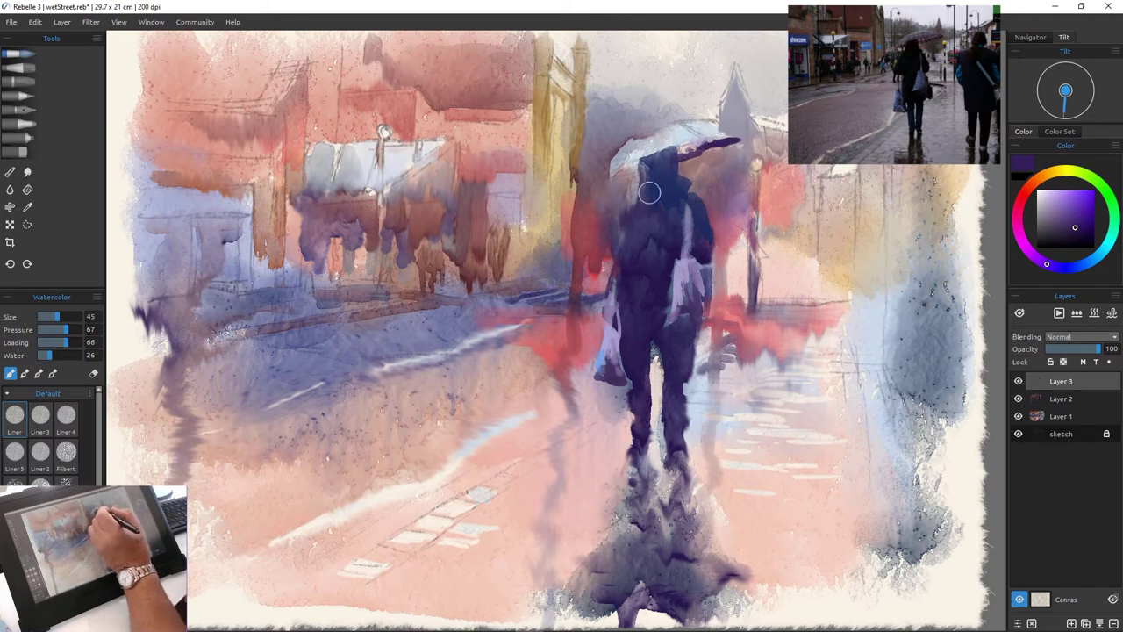
mouse_move(627, 173)
mouse_down()
mouse_move(649, 163)
mouse_move(615, 174)
mouse_up()
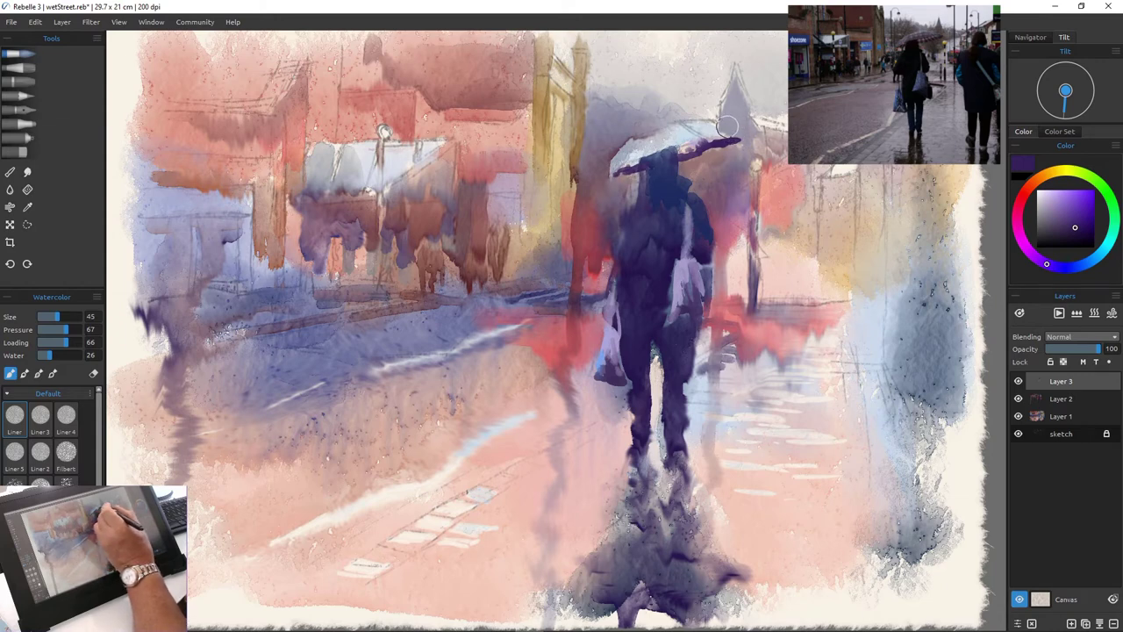
Try extra dark purple strokes at the umbrella's tip and across its canopy, and undo them
drag(744, 138, 735, 138)
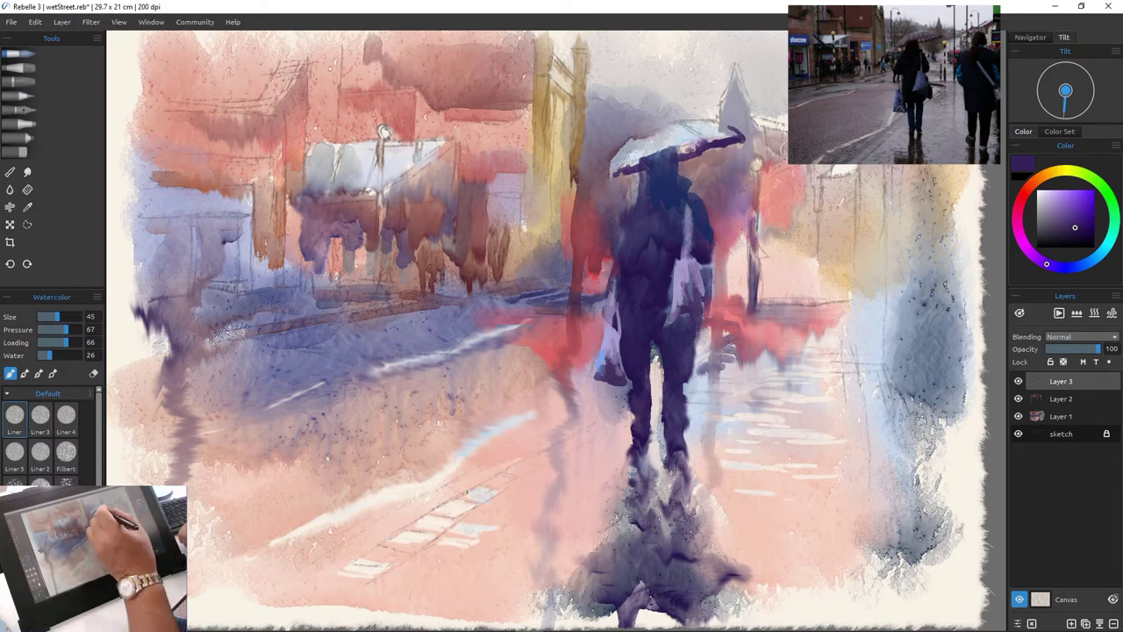
mouse_move(729, 134)
mouse_down()
mouse_move(675, 149)
mouse_move(695, 137)
mouse_move(684, 136)
mouse_move(698, 135)
mouse_move(670, 150)
mouse_move(710, 134)
mouse_up()
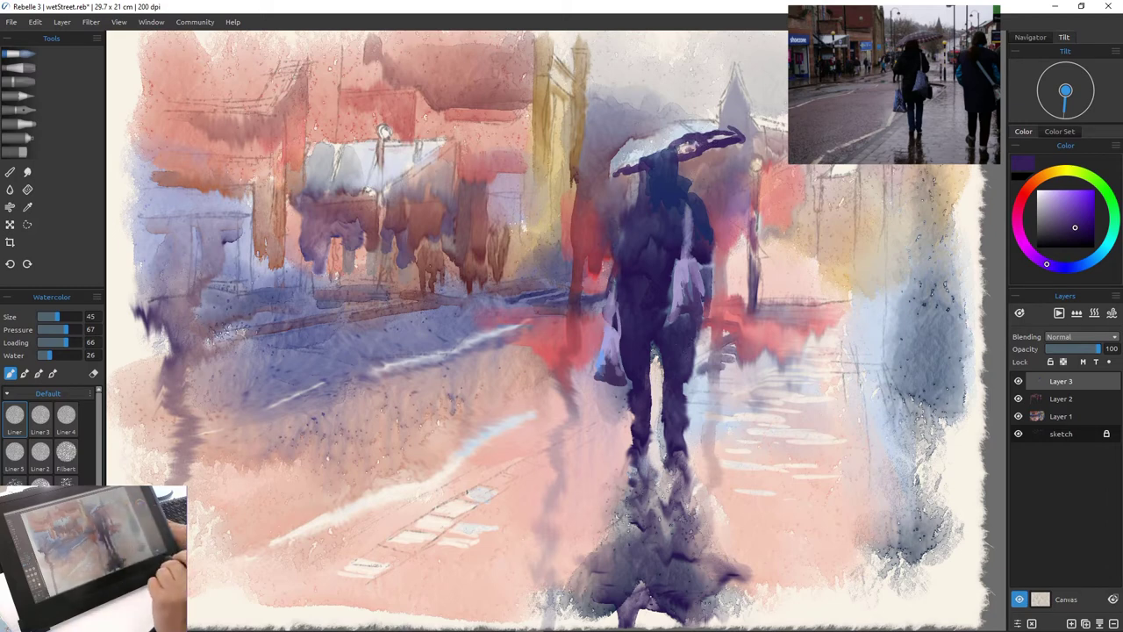
key(ctrl+z)
key(ctrl+z)
key(ctrl+z)
key(ctrl+z)
key(ctrl+z)
key(ctrl+z)
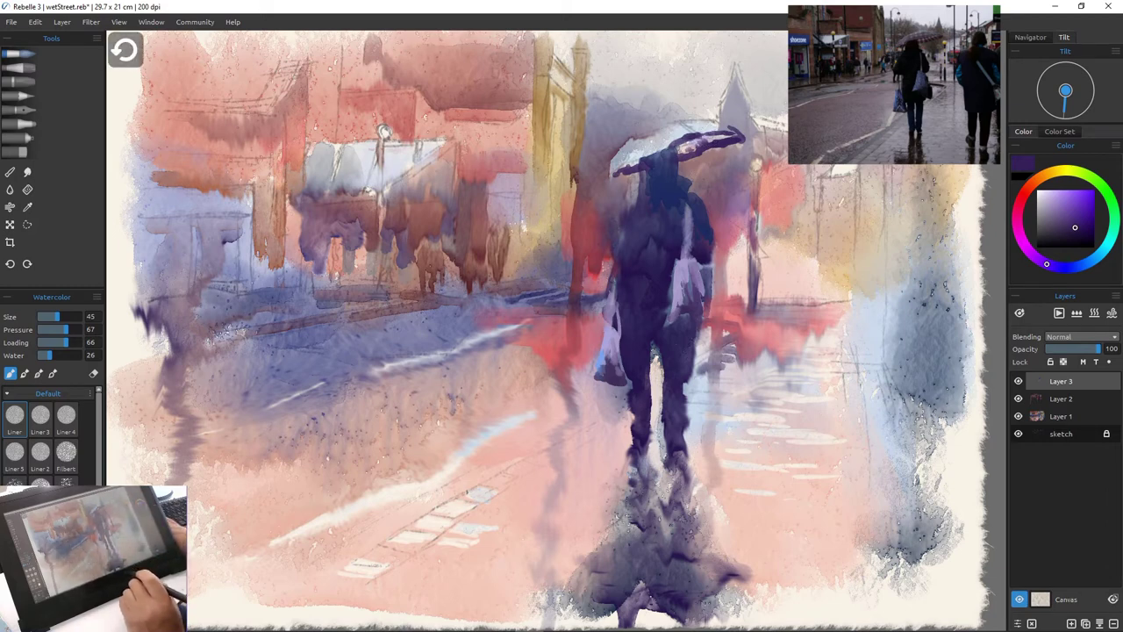
key(ctrl+z)
key(ctrl+z)
key(ctrl+z)
key(ctrl+z)
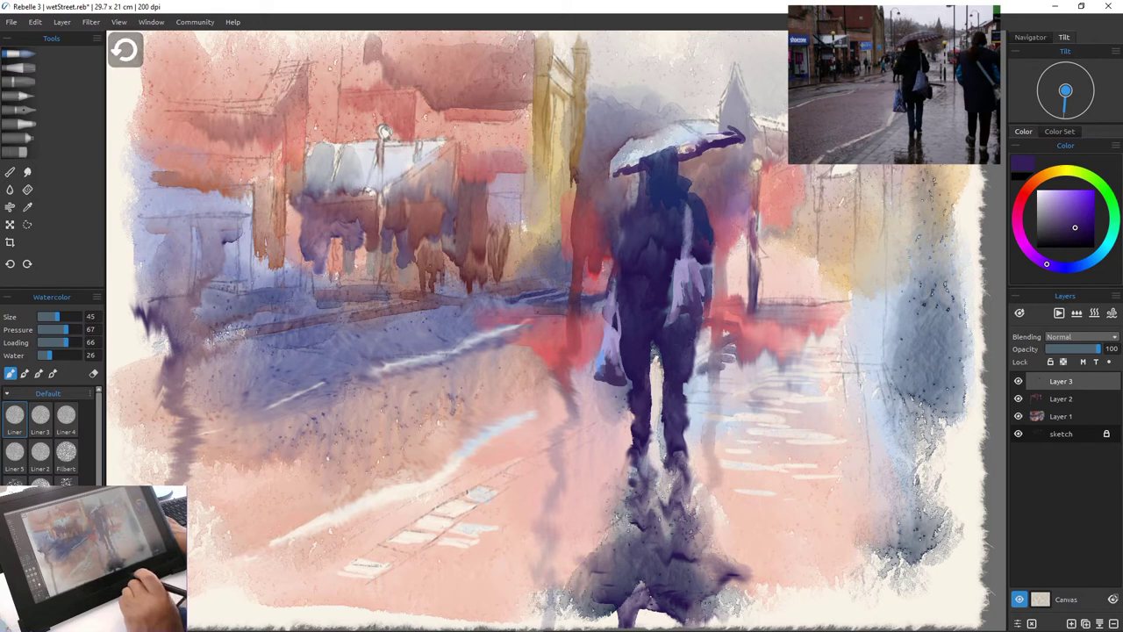
key(ctrl+z)
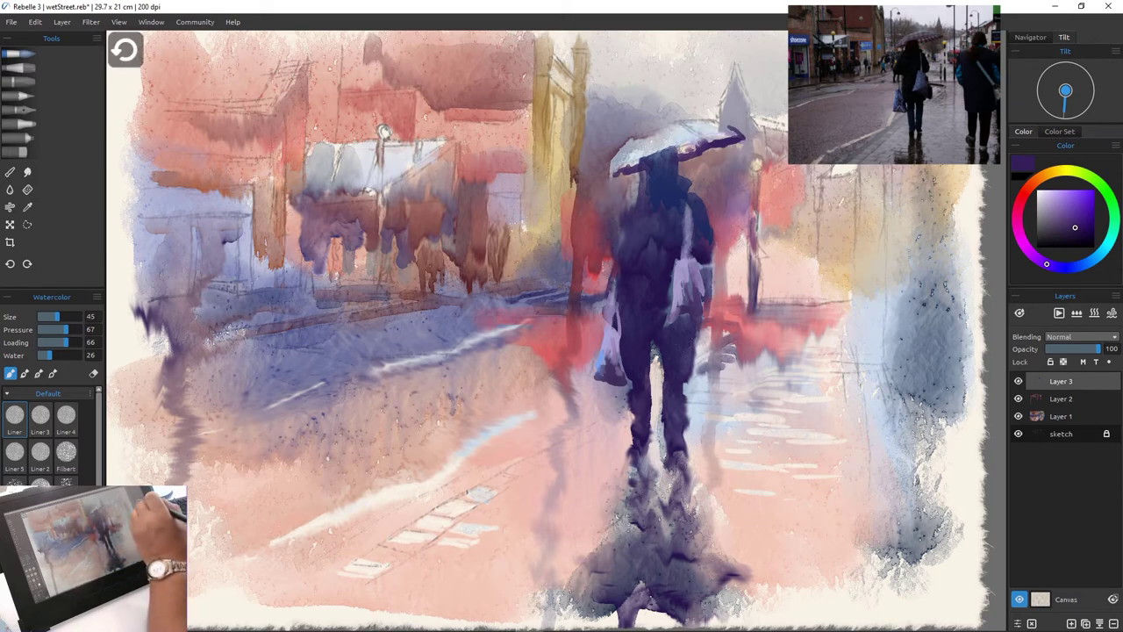
key(ctrl+z)
key(ctrl+z)
key(ctrl+z)
key(ctrl+z)
key(ctrl+z)
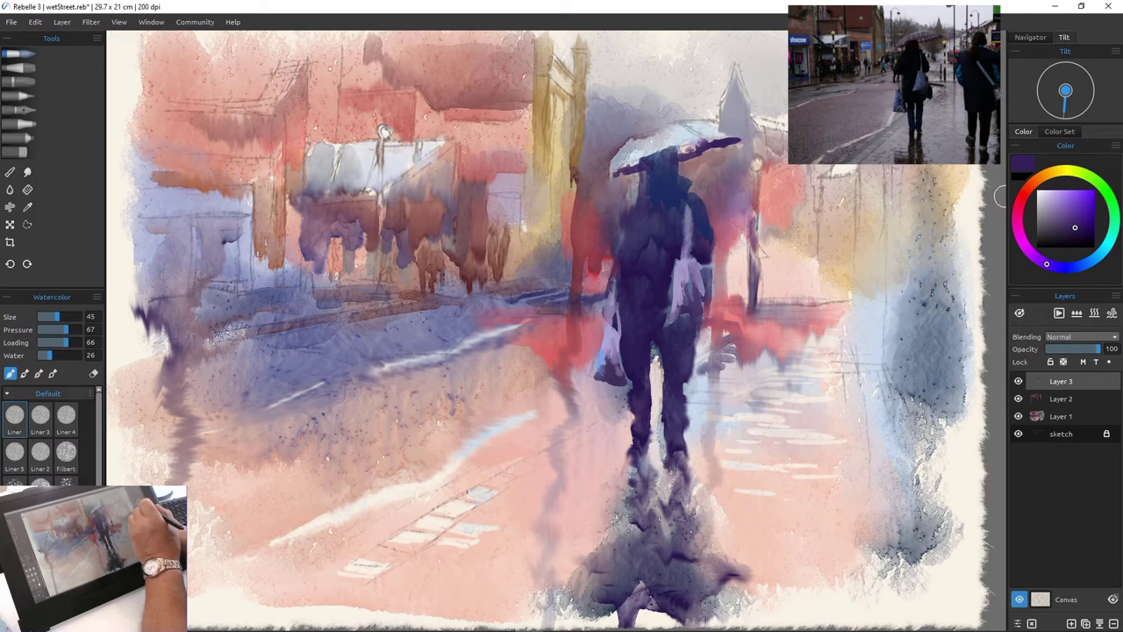
Highlight the umbrella's dark rim with pale lavender strokes on both sides of the figure's head
alt+click(976, 181)
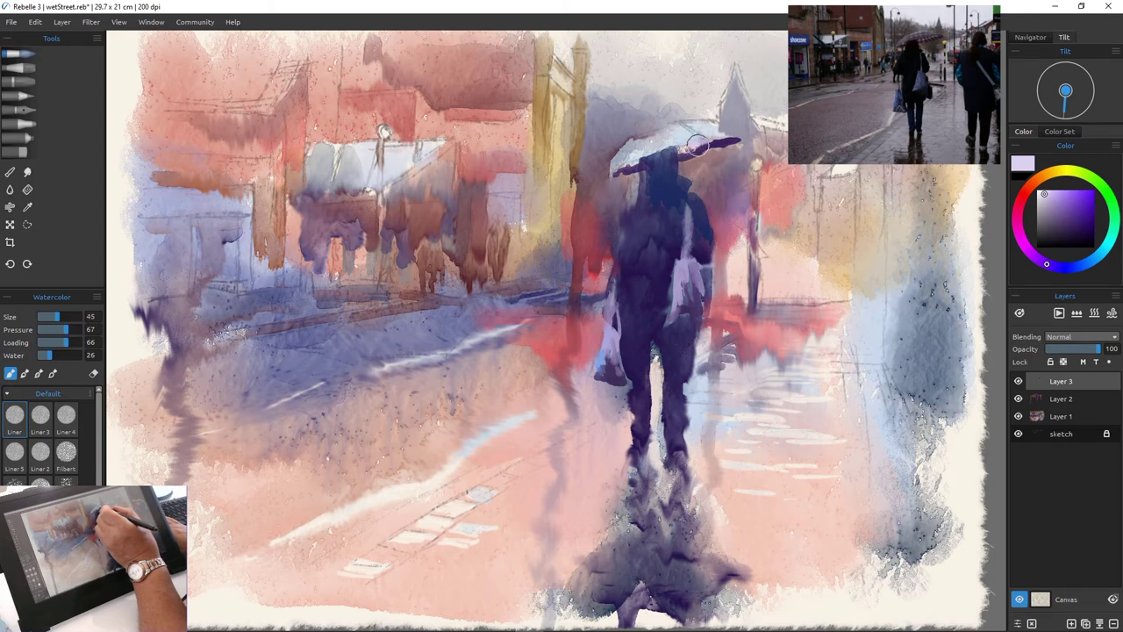
drag(683, 151, 733, 142)
drag(639, 162, 620, 171)
Switch to mid purple, reduce the brush size to 18, and paint the umbrella's canopy and ribs
click(1058, 204)
click(1059, 218)
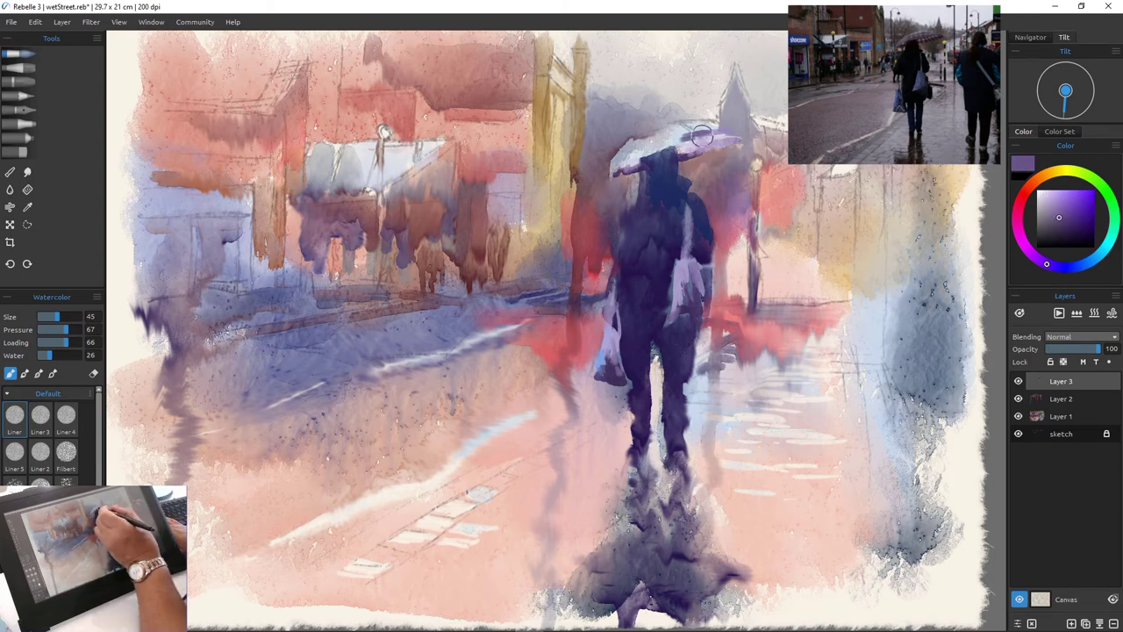
mouse_move(698, 136)
mouse_down()
mouse_move(745, 139)
mouse_move(713, 123)
mouse_move(665, 127)
mouse_move(607, 173)
mouse_move(624, 149)
mouse_move(685, 138)
mouse_move(676, 124)
mouse_move(633, 169)
mouse_up()
key(bracketleft)
key(bracketleft)
key(bracketleft)
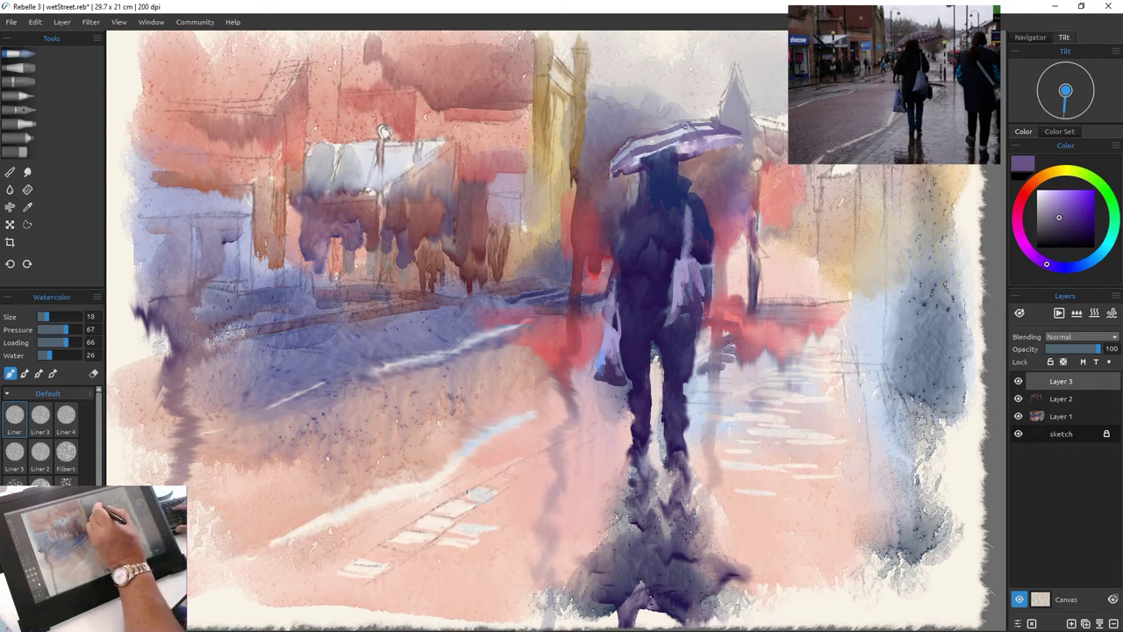
mouse_move(700, 153)
mouse_down()
mouse_move(733, 141)
mouse_move(679, 151)
mouse_up()
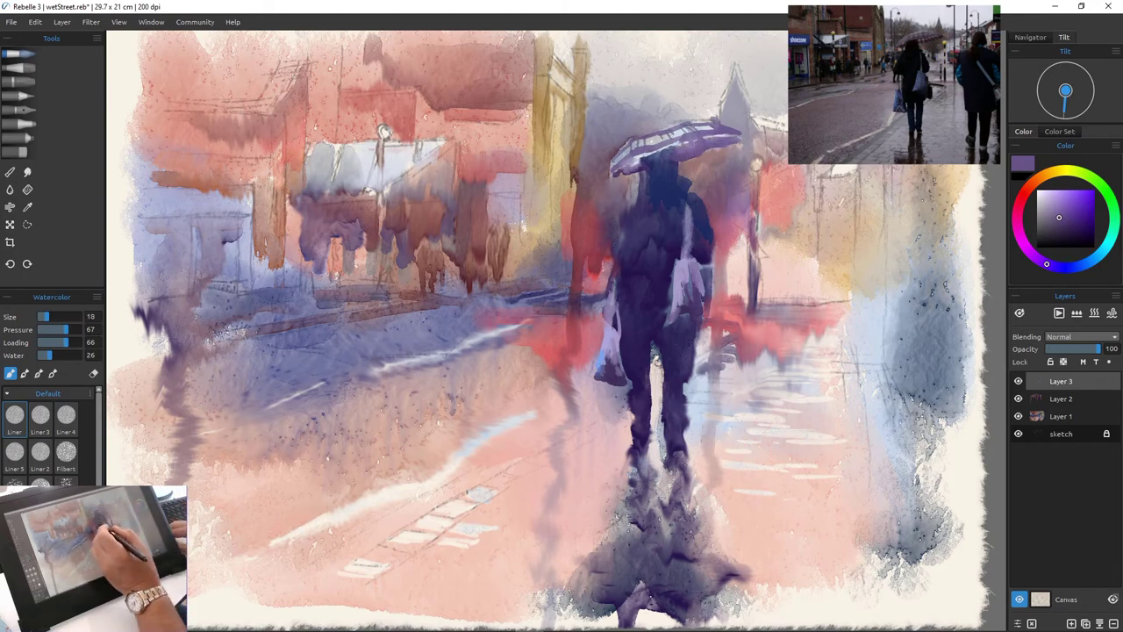
Sample dark purple and paint a background wash above the umbrella with a larger brush
key(ctrl+minus)
key(ctrl+minus)
alt+click(590, 234)
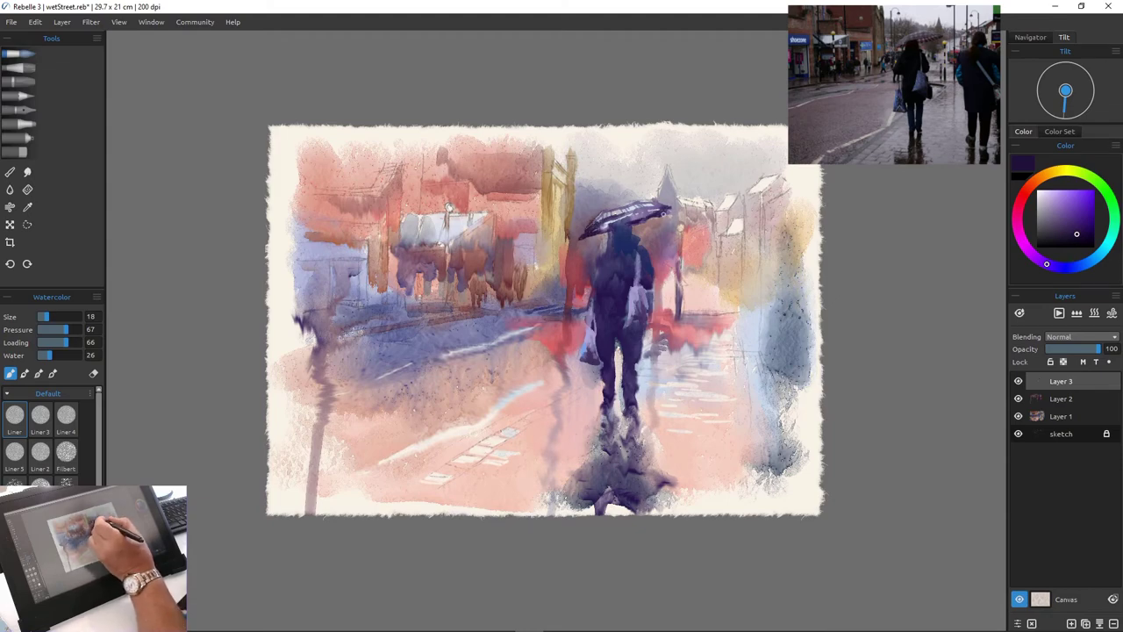
key(bracketright)
key(bracketright)
key(bracketright)
key(bracketright)
mouse_move(600, 199)
mouse_down()
mouse_move(625, 197)
mouse_move(586, 215)
mouse_move(693, 195)
mouse_up()
Paint dark purple strokes in the background between the yellow tower and the umbrella's lower end
key(ctrl+plus)
key(ctrl+plus)
alt+click(600, 227)
mouse_move(571, 220)
mouse_down()
mouse_move(592, 244)
mouse_move(578, 263)
mouse_move(603, 231)
mouse_move(577, 275)
mouse_up()
alt+click(599, 266)
Erase excess paint along the umbrella's edge with a size 25 eraser to sharpen its outline
key(e)
key(bracketleft)
key(bracketleft)
key(bracketleft)
key(bracketleft)
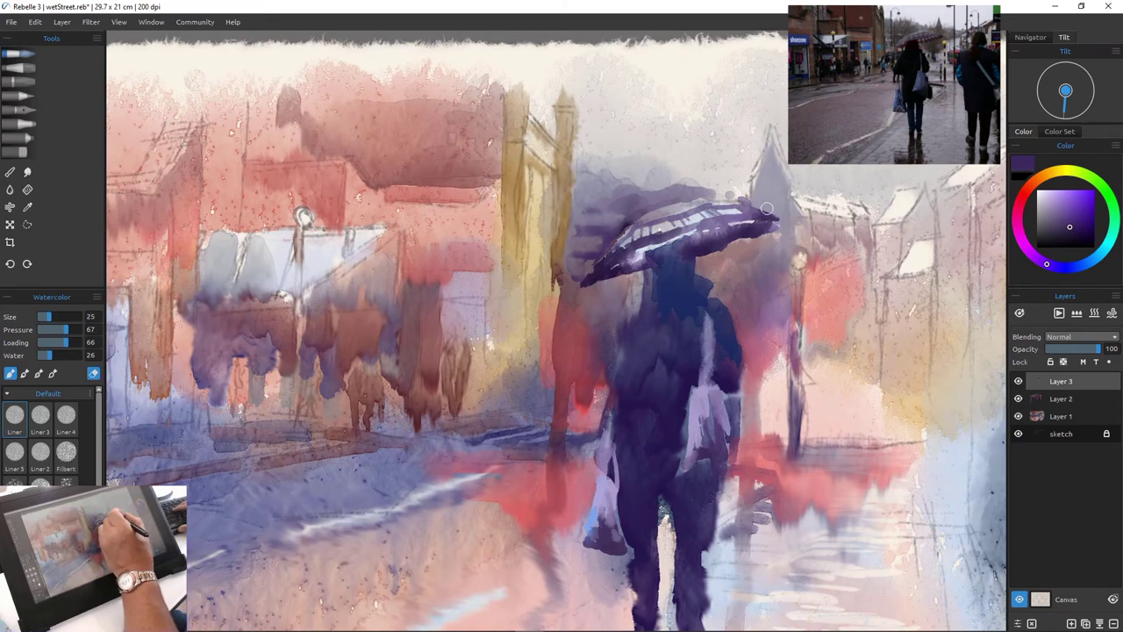
drag(719, 251, 789, 221)
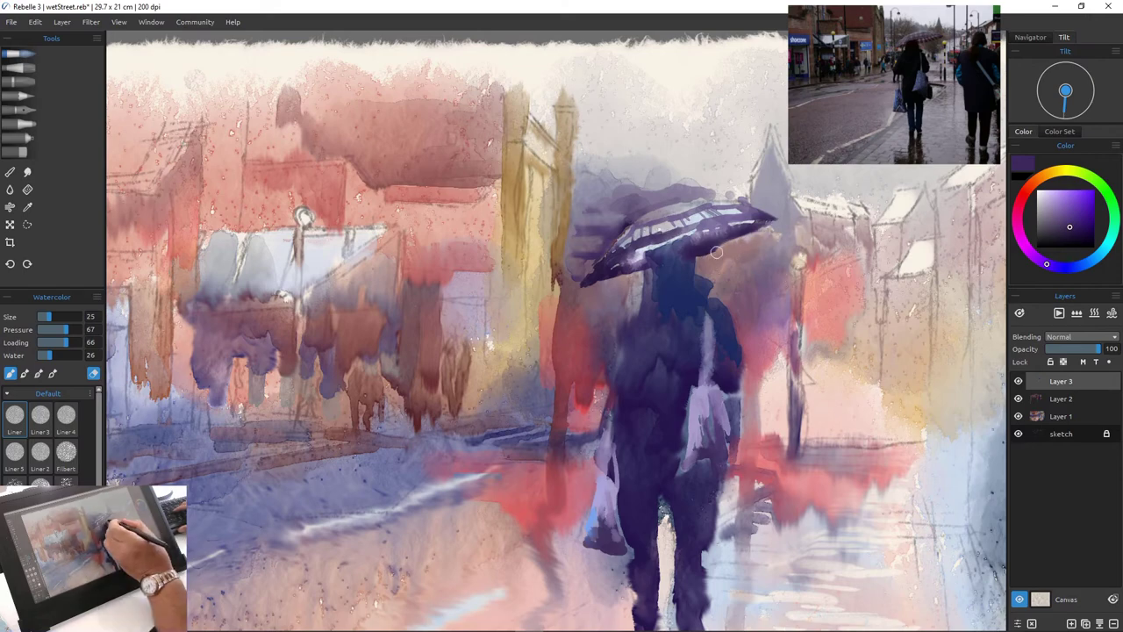
Turn off erasing and brush dark purple from the figure's shoulder toward the yellow tower
key(ctrl+minus)
key(ctrl+minus)
key(ctrl+minus)
key(ctrl+minus)
key(ctrl+0)
key(bracketleft)
click(1082, 229)
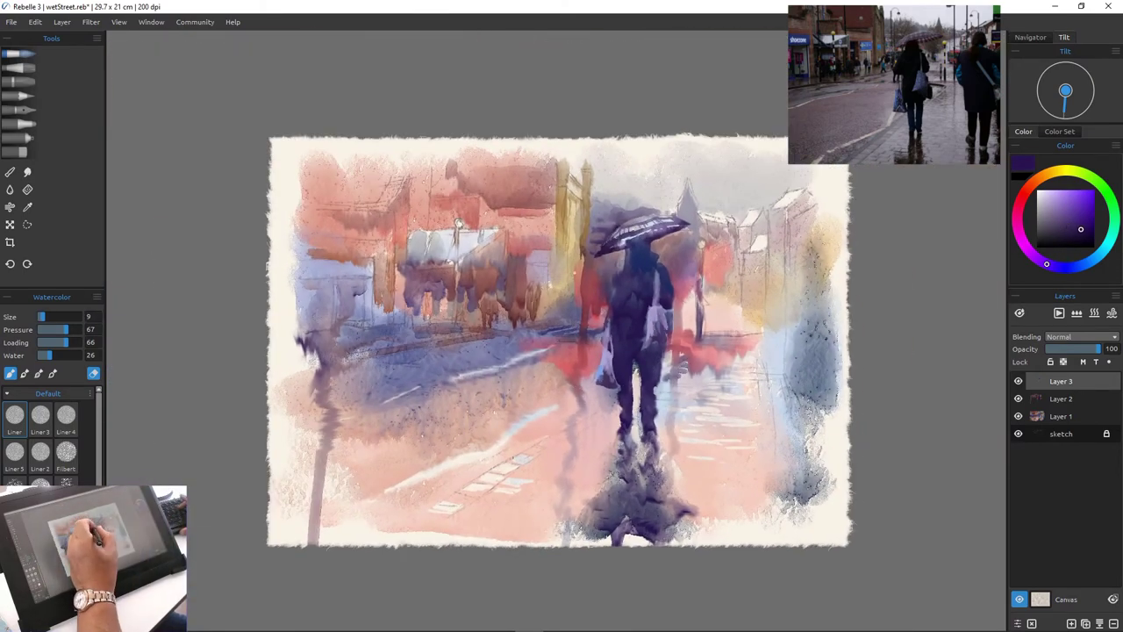
key(e)
key(bracketright)
key(bracketright)
mouse_move(623, 264)
mouse_down()
mouse_move(603, 302)
mouse_move(608, 279)
mouse_move(562, 288)
mouse_move(587, 288)
mouse_move(569, 278)
mouse_move(562, 288)
mouse_up()
Set the brush's water to 83 and loading to 49, and deepen the area beside the figure's shoulder with dark red and blue washes
click(1024, 195)
alt+click(578, 275)
click(73, 355)
click(50, 342)
click(41, 342)
click(59, 343)
click(1046, 175)
click(1049, 202)
click(1064, 202)
drag(580, 235, 561, 297)
mouse_move(553, 306)
mouse_down()
mouse_move(553, 318)
mouse_move(585, 299)
mouse_move(571, 296)
mouse_up()
click(1067, 268)
click(1080, 225)
mouse_move(586, 277)
mouse_down()
mouse_move(637, 261)
mouse_move(557, 314)
mouse_up()
Deepen the yellow tower beside the umbrella with vertical ochre strokes
click(1080, 220)
click(1049, 173)
drag(562, 224, 561, 271)
drag(562, 225, 564, 286)
drag(573, 242, 569, 269)
drag(558, 186, 555, 242)
drag(559, 186, 557, 225)
Outline the roof edges of the buildings above the shop awning in dark slate blue
click(1059, 228)
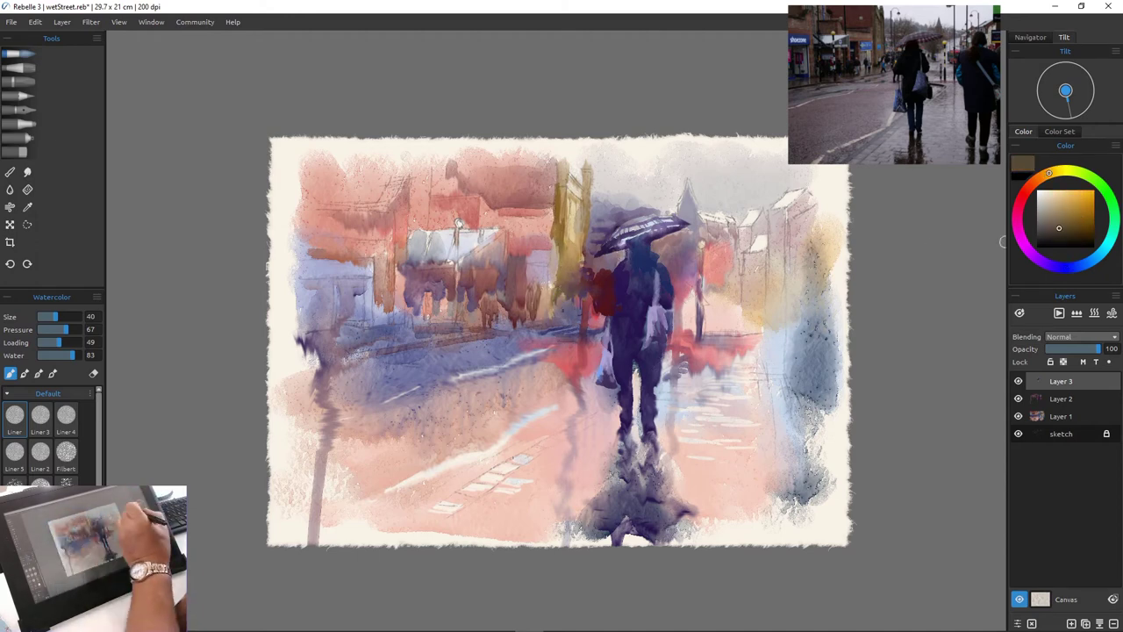
click(1083, 264)
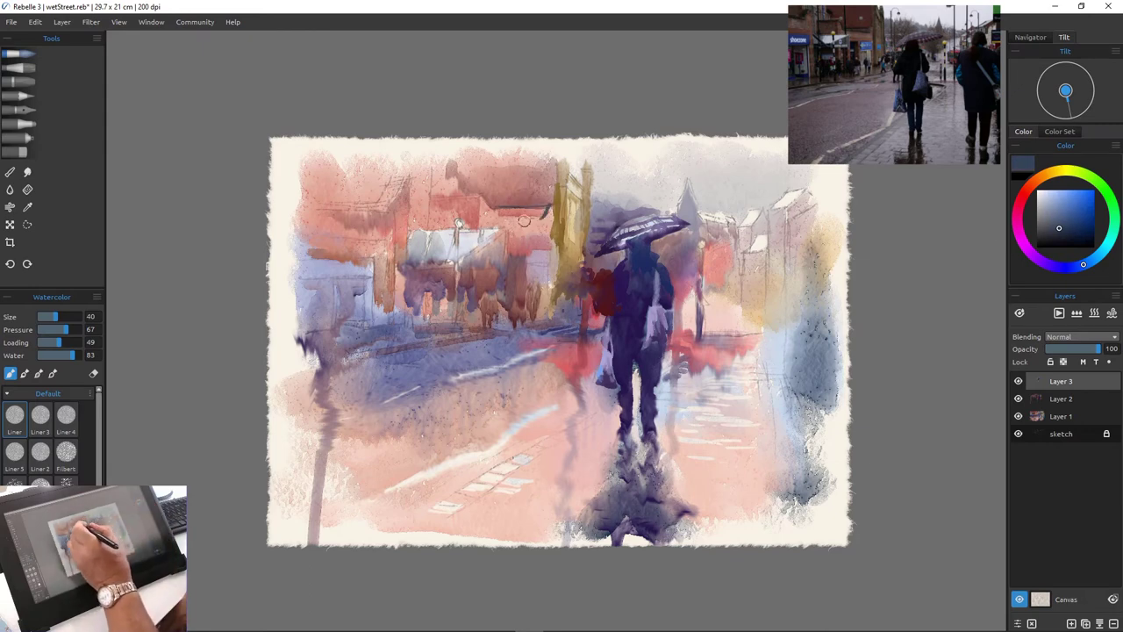
mouse_move(549, 208)
mouse_down()
mouse_move(498, 215)
mouse_move(470, 194)
mouse_move(429, 193)
mouse_up()
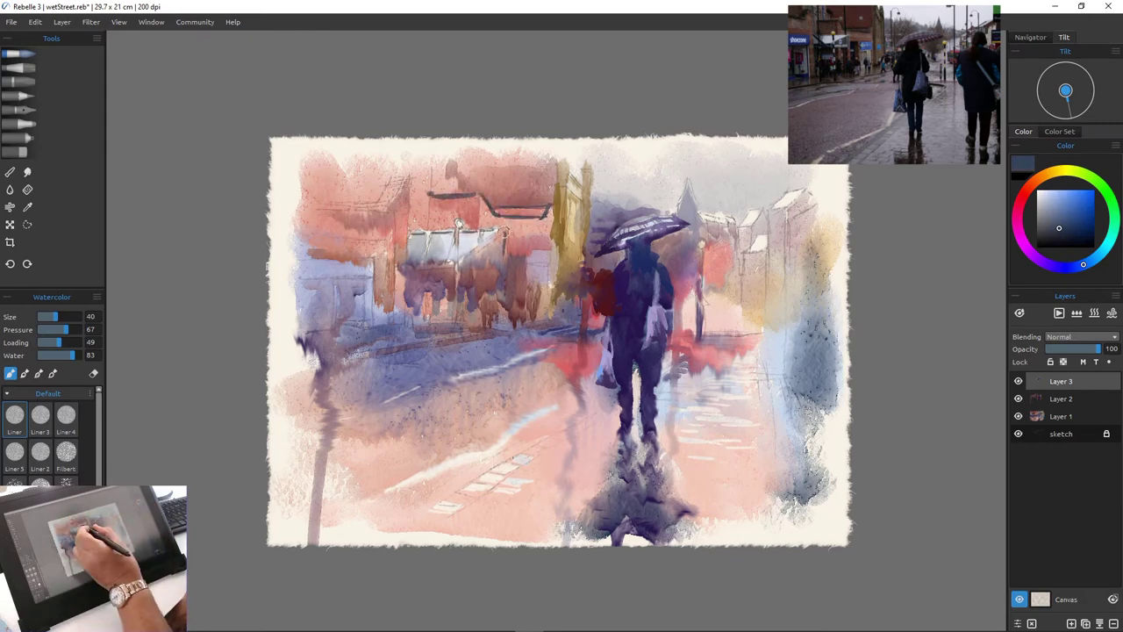
key(super+x)
key(Escape)
key(ctrl+z)
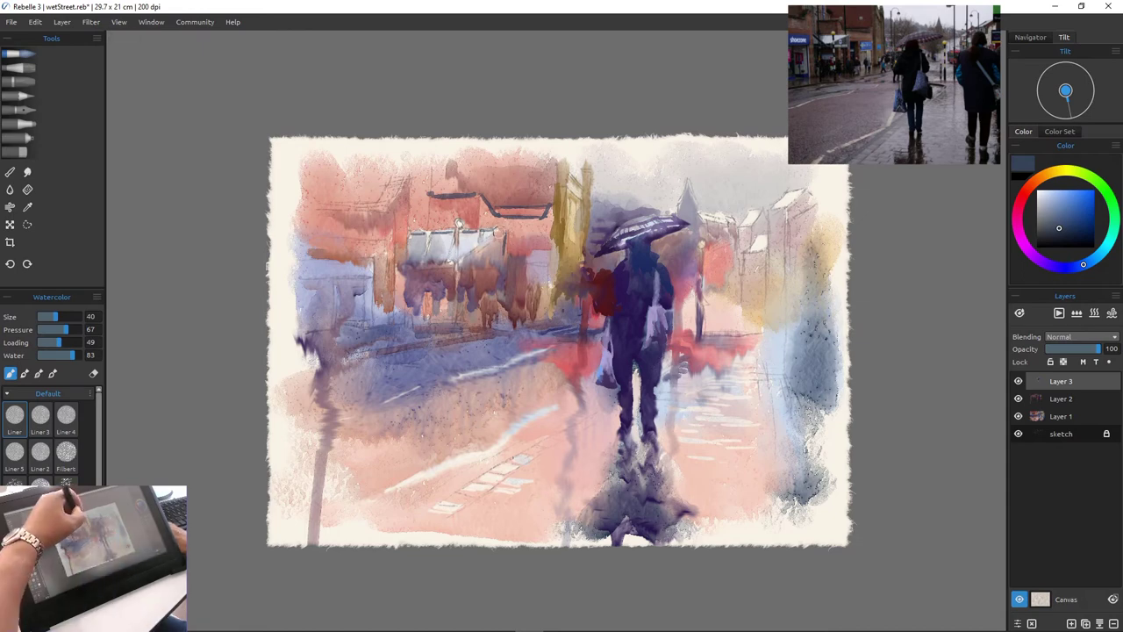
Define the shop awning's edges in slate blue and paint the shadow beneath it in dark blue
mouse_move(505, 231)
mouse_down()
mouse_move(453, 264)
mouse_move(453, 287)
mouse_up()
drag(502, 257, 497, 298)
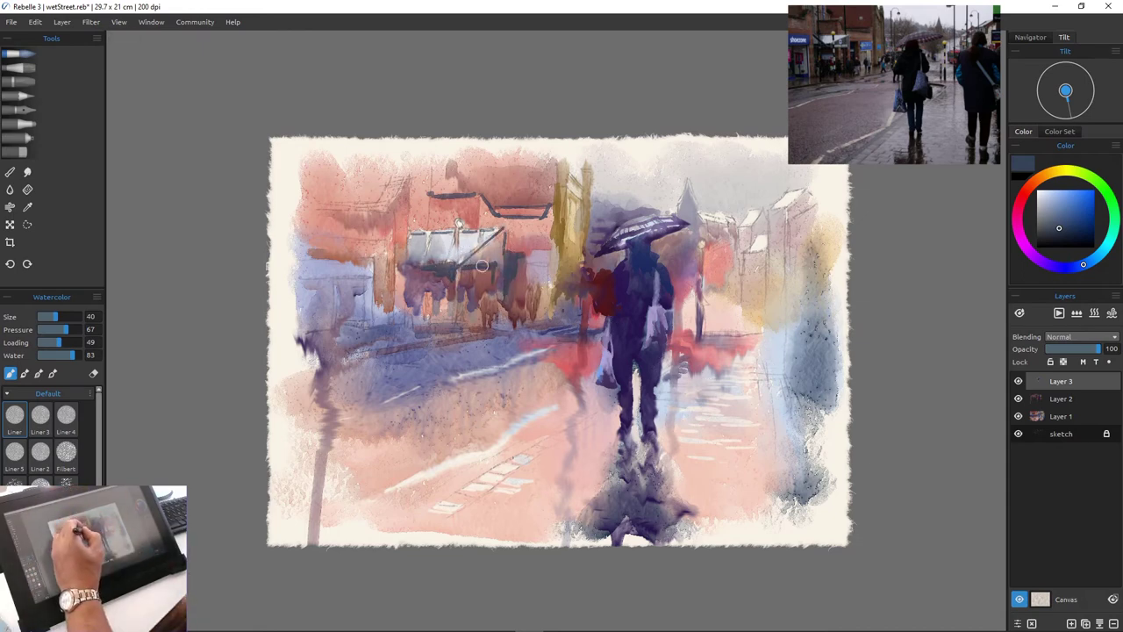
alt+click(490, 281)
alt+click(486, 270)
drag(473, 268, 494, 279)
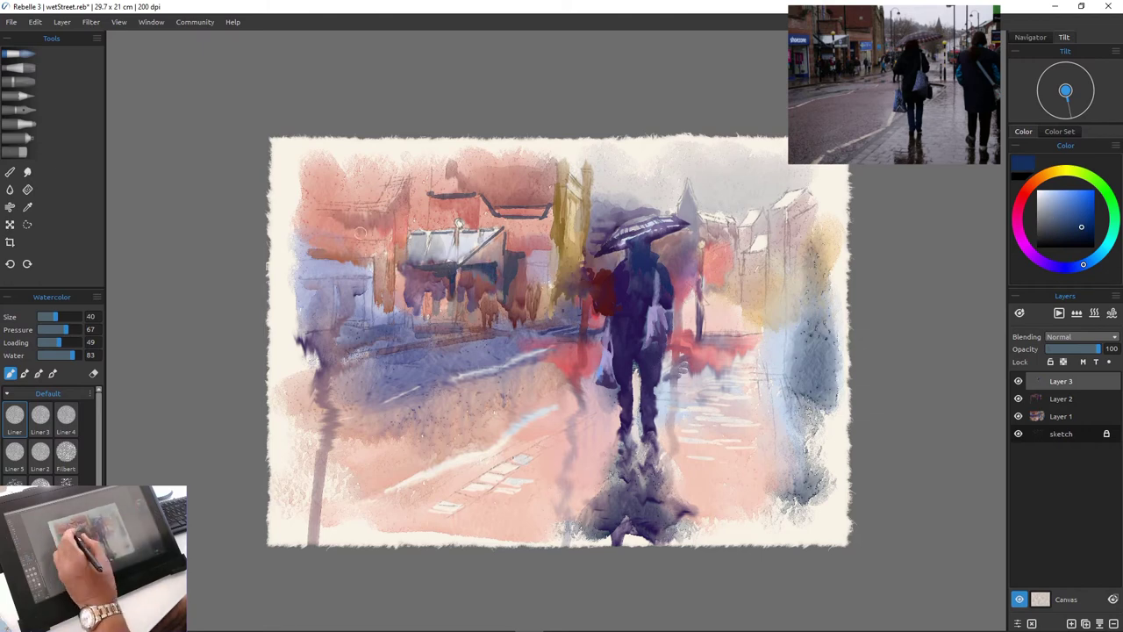
mouse_move(413, 265)
mouse_down()
mouse_move(445, 255)
mouse_move(412, 295)
mouse_up()
Paint the distant pedestrians outside the shop in dark blue and add matching shadows along the kerb below them
alt+click(445, 254)
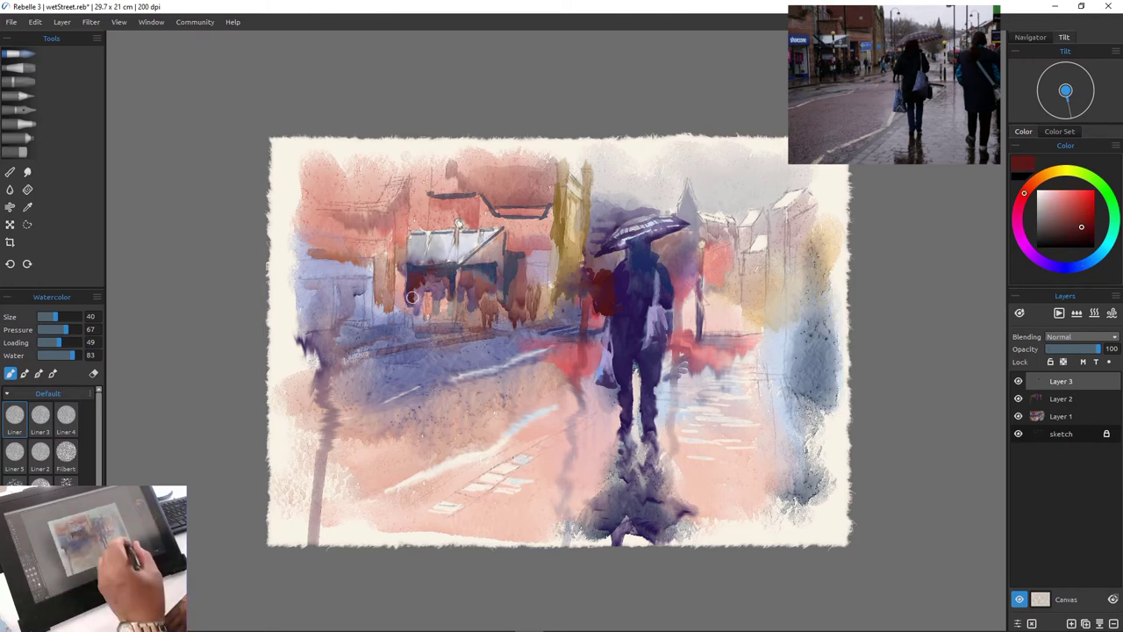
click(1067, 268)
mouse_move(493, 301)
mouse_down()
mouse_move(486, 330)
mouse_move(526, 287)
mouse_move(523, 316)
mouse_up()
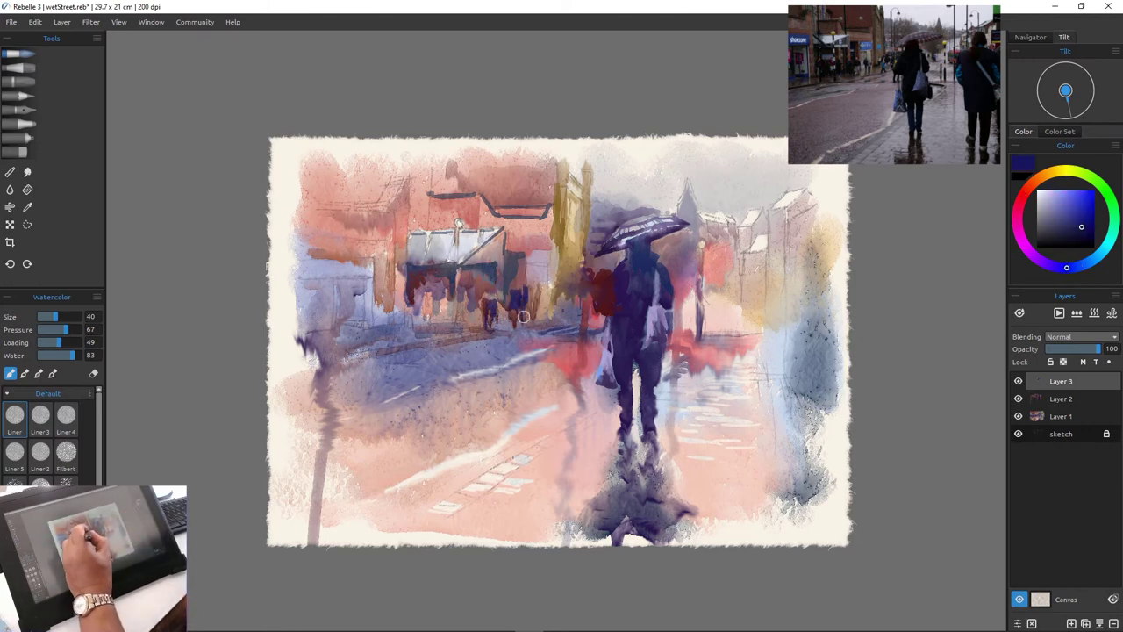
drag(428, 298, 429, 320)
mouse_move(444, 301)
mouse_down()
mouse_move(442, 330)
mouse_move(411, 317)
mouse_move(410, 330)
mouse_move(347, 332)
mouse_move(447, 335)
mouse_move(444, 349)
mouse_move(522, 345)
mouse_move(491, 343)
mouse_move(512, 332)
mouse_up()
drag(392, 360, 430, 351)
drag(446, 342, 481, 340)
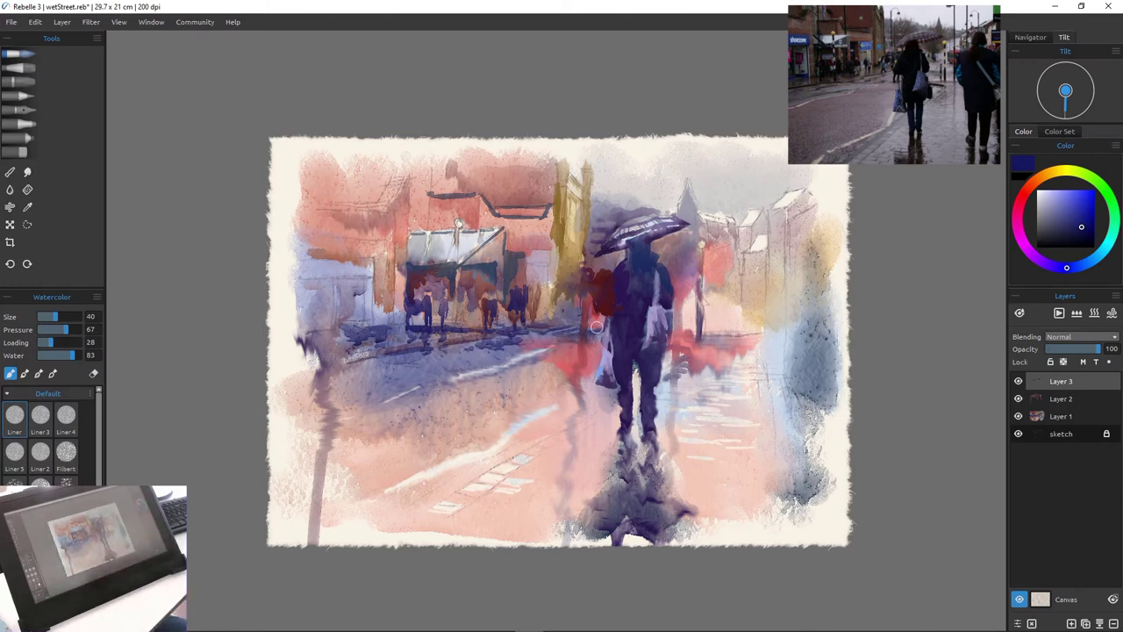
Add pale lavender, muted violet and light blue touches to the distant pedestrians and kerb below the yellow tower
click(1033, 183)
click(1044, 195)
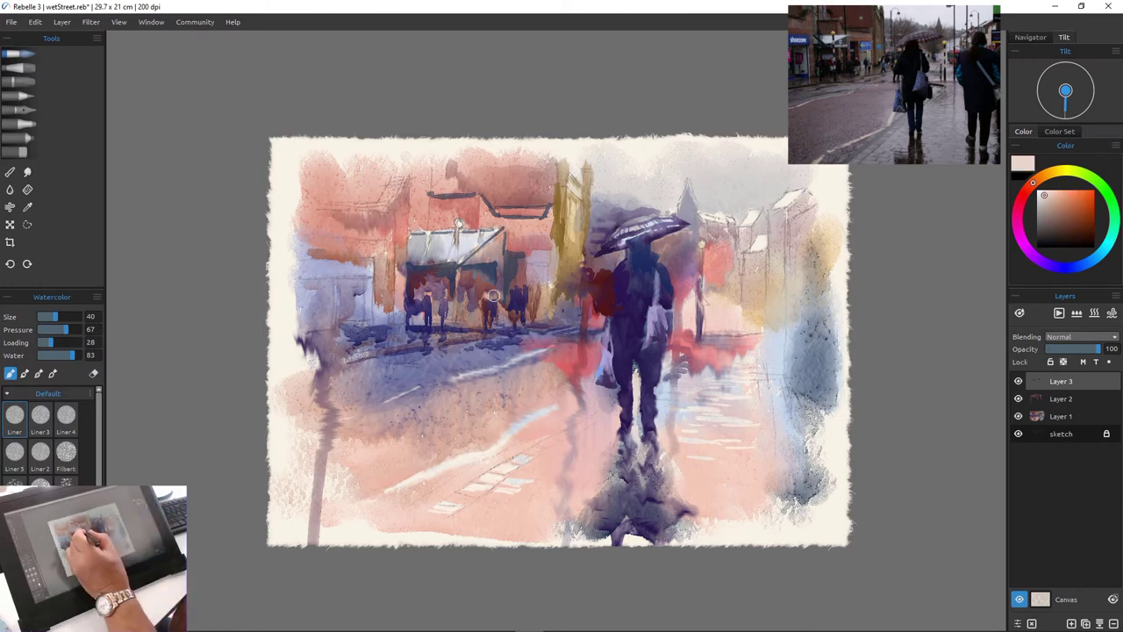
alt+click(533, 320)
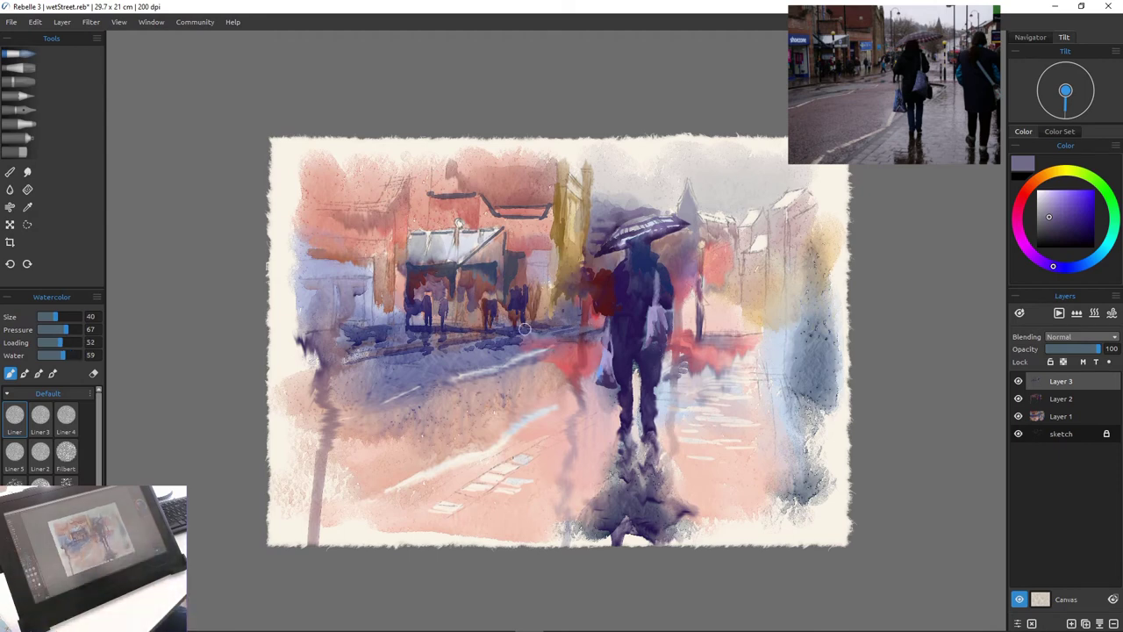
alt+click(524, 328)
drag(597, 328, 541, 332)
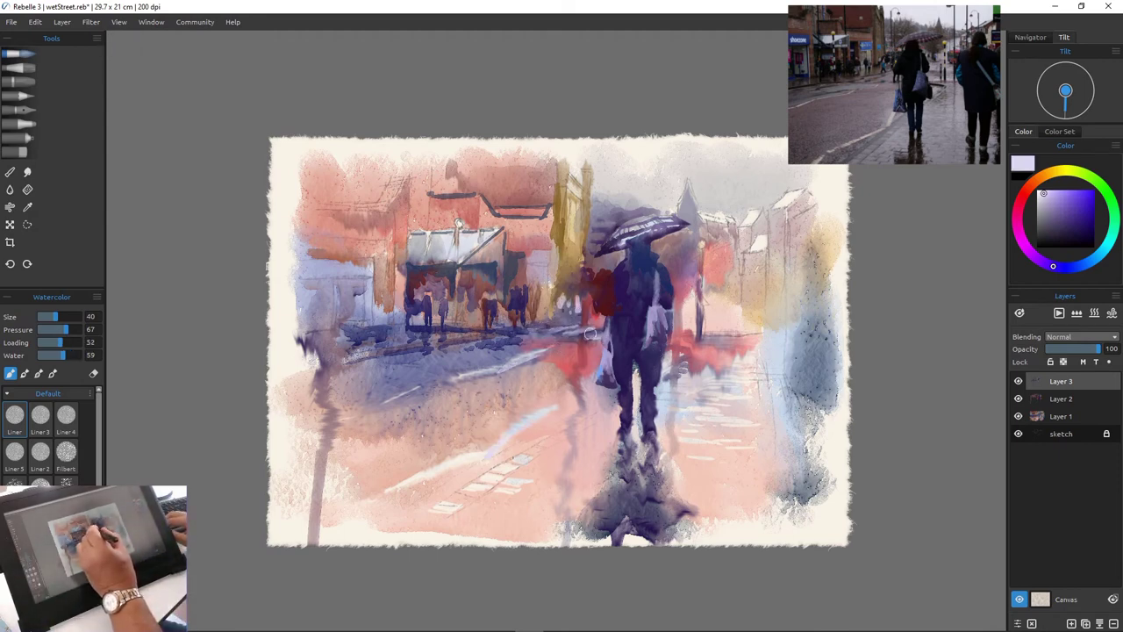
click(1100, 254)
click(1065, 203)
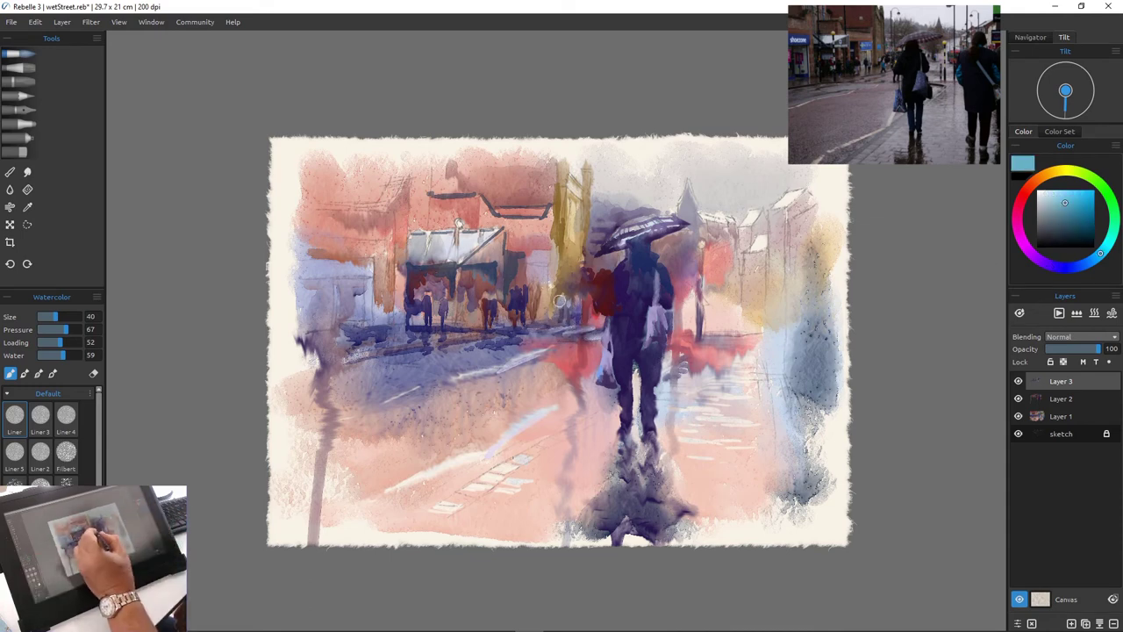
Paint the frame and fascia of the far-left shopfront in strong blue, with muted blue shading inside
click(1088, 263)
click(1084, 219)
drag(369, 277, 369, 349)
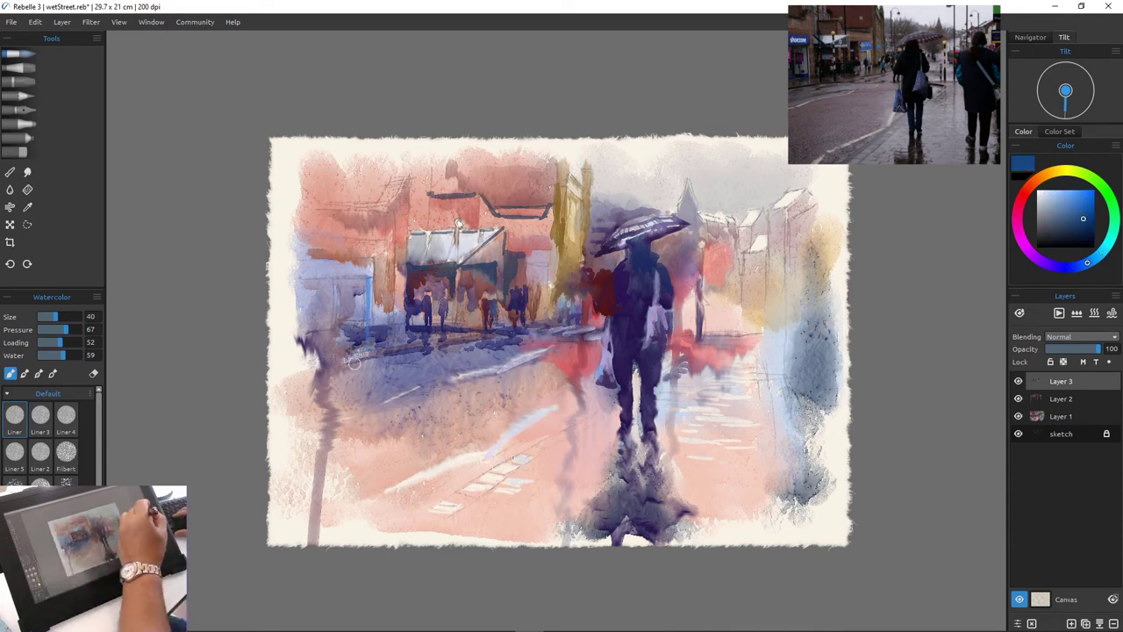
alt+click(343, 274)
drag(316, 263, 361, 268)
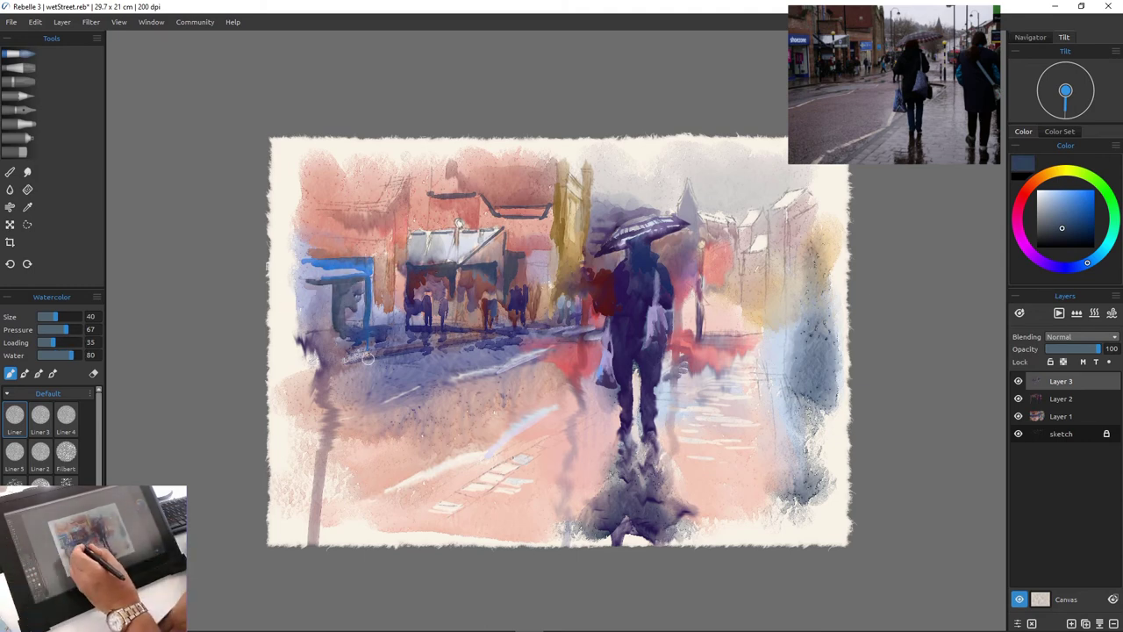
Brush blue vertical reflections down the wet road with the size 70 textured brush, loading 55 and water 73
click(66, 484)
click(1087, 217)
key(ctrl+z)
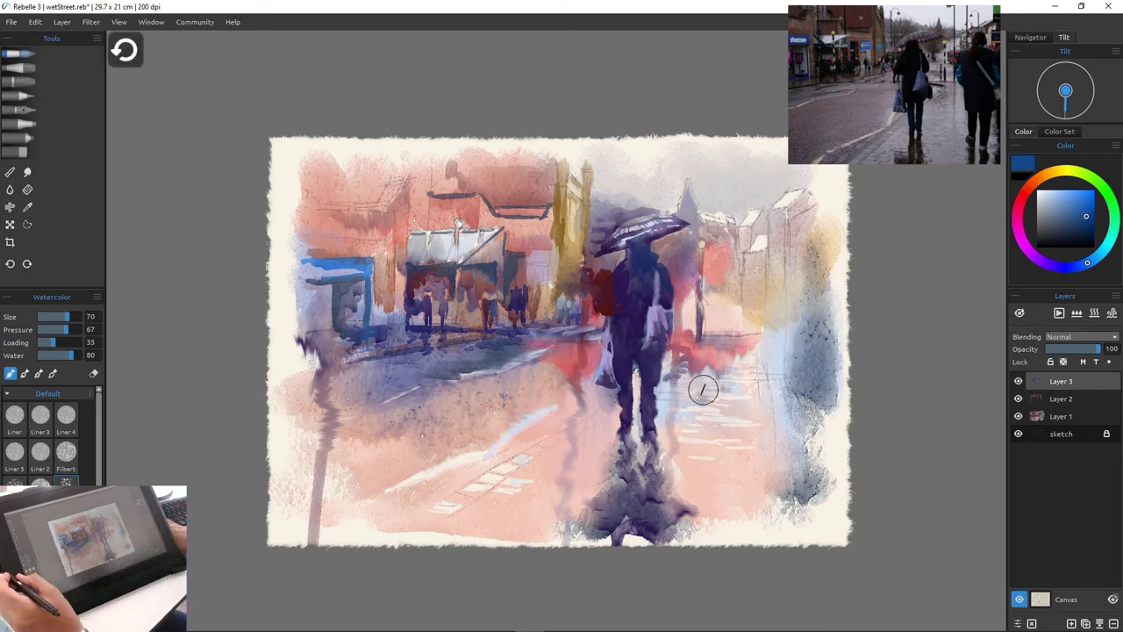
click(62, 342)
click(69, 355)
drag(584, 340, 539, 392)
drag(532, 346, 519, 456)
drag(437, 355, 429, 461)
Add red-brown vertical reflections on the road and beside the figure, and wash salmon over the pavement near the feet
click(1030, 187)
drag(480, 358, 472, 437)
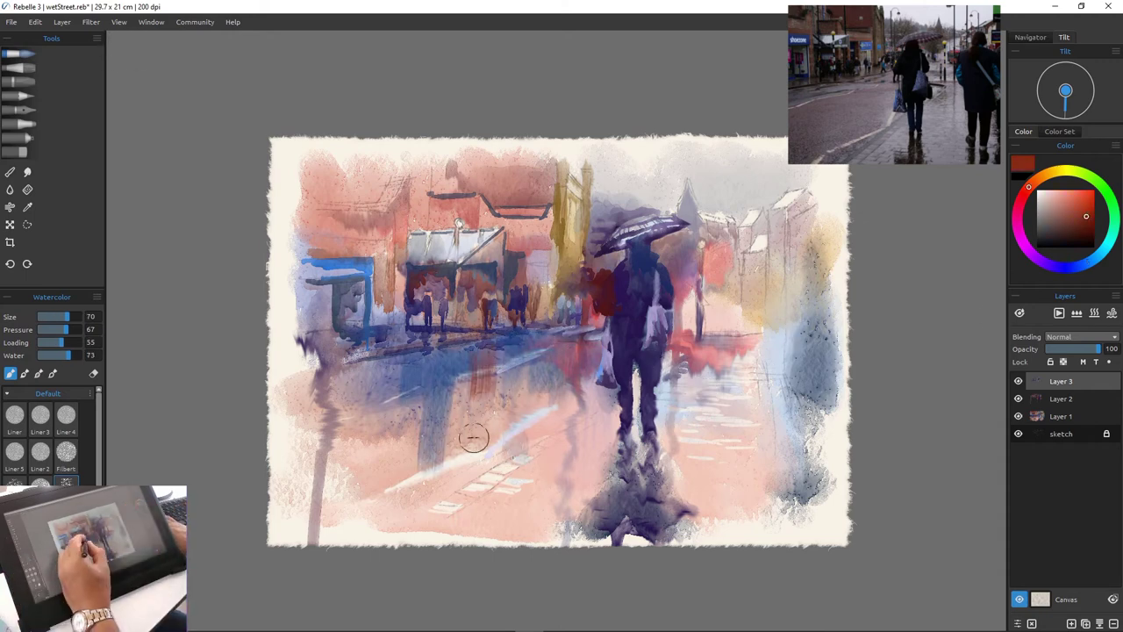
drag(390, 371, 385, 488)
drag(730, 347, 717, 437)
drag(683, 350, 677, 407)
click(1065, 196)
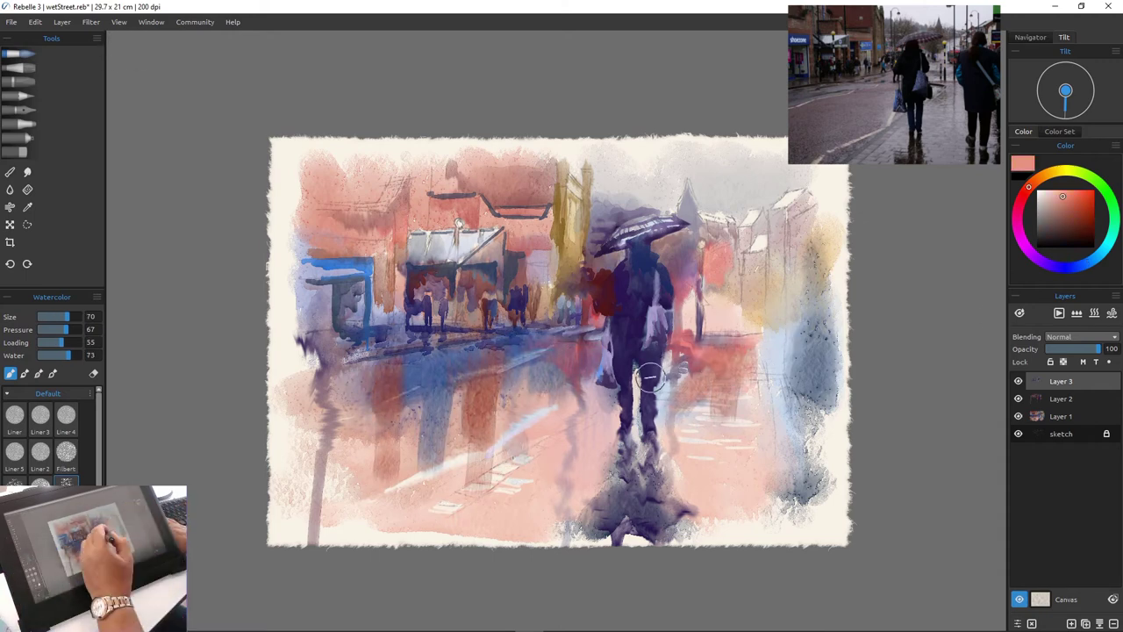
drag(671, 353, 667, 414)
drag(734, 436, 656, 445)
Paint a broad dark red-brown band across the foreground pavement beside the figure's reflection
click(1085, 225)
mouse_move(719, 473)
mouse_down()
mouse_move(789, 478)
mouse_move(634, 505)
mouse_up()
drag(649, 491, 786, 500)
drag(689, 450, 785, 461)
Paint red-brown strokes along the white road markings in the foreground with a smaller brush
click(51, 316)
drag(559, 450, 436, 540)
drag(500, 475, 459, 499)
drag(444, 524, 405, 525)
Wash muted violet across the foreground road and around the figure's feet with the brush at size 100
click(1054, 266)
click(1050, 200)
click(1055, 215)
click(79, 316)
mouse_move(568, 479)
mouse_down()
mouse_move(517, 520)
mouse_move(464, 537)
mouse_up()
mouse_move(449, 436)
mouse_down()
mouse_move(251, 434)
mouse_move(254, 451)
mouse_move(313, 456)
mouse_move(288, 475)
mouse_move(427, 464)
mouse_move(489, 401)
mouse_move(606, 413)
mouse_up()
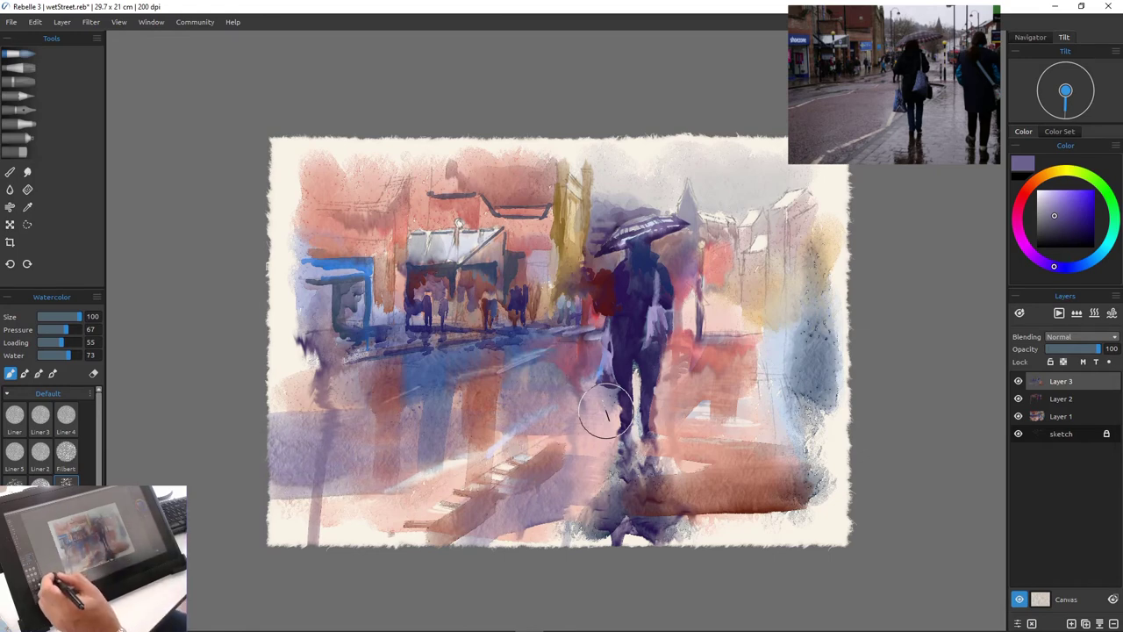
Erase dry horizontal streaks across the road below the shops, working through Layer 3, Layer 2 and Layer 1
key(e)
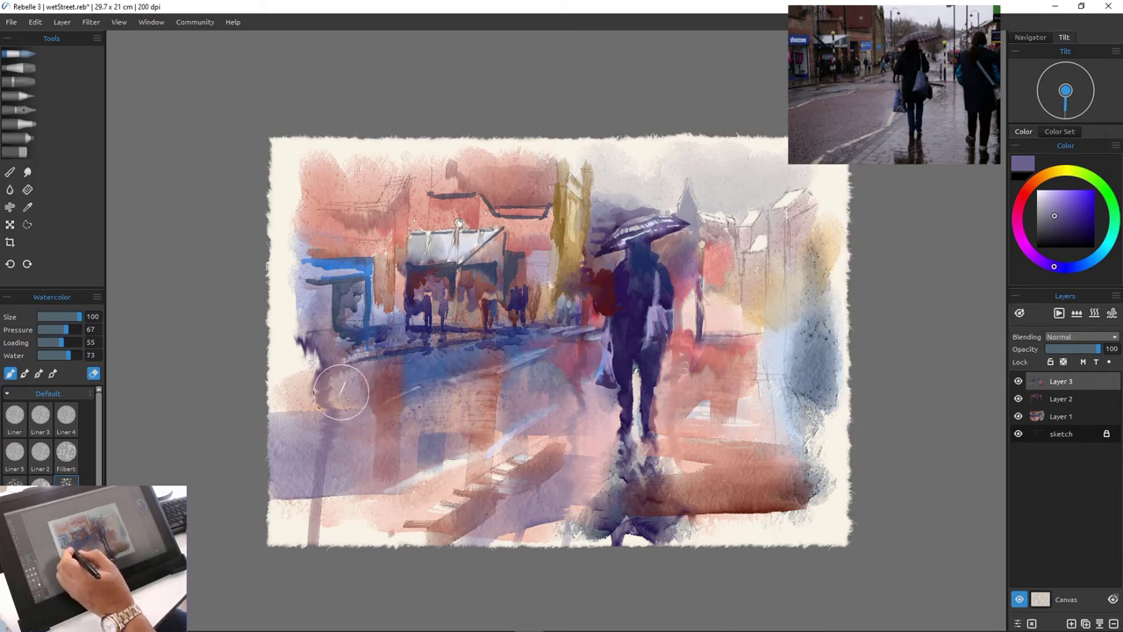
drag(444, 364, 466, 362)
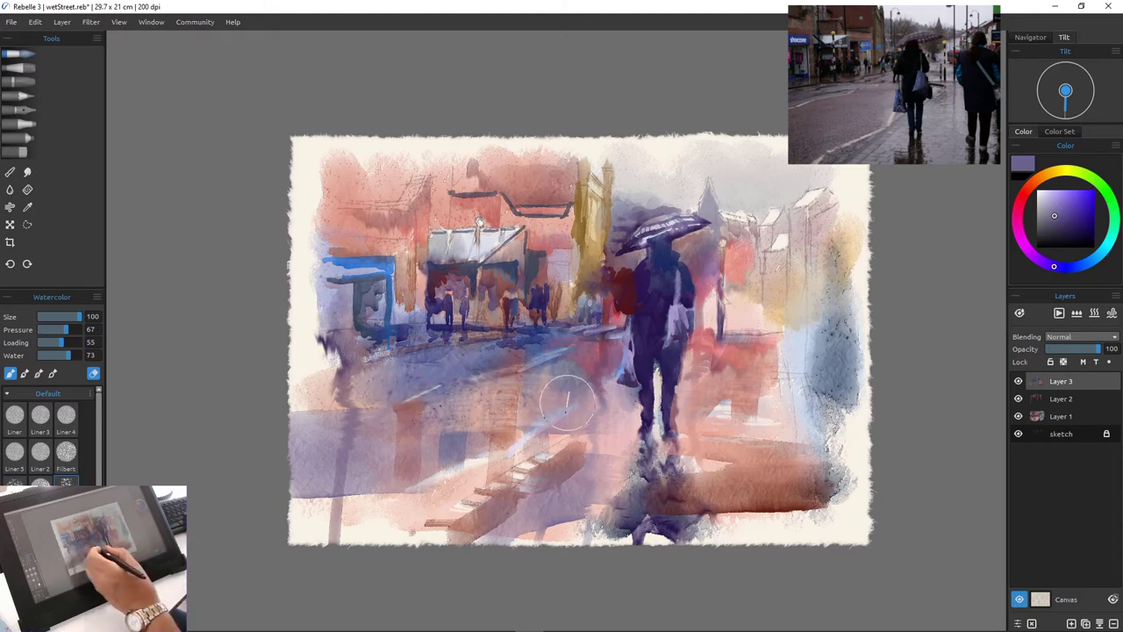
click(1058, 399)
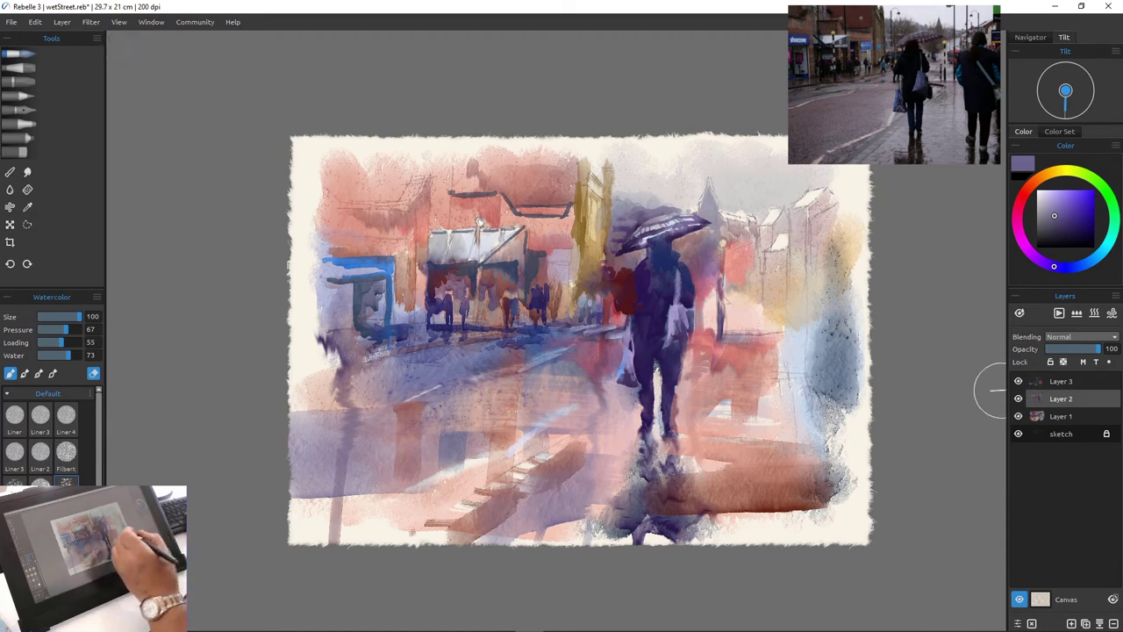
click(1057, 416)
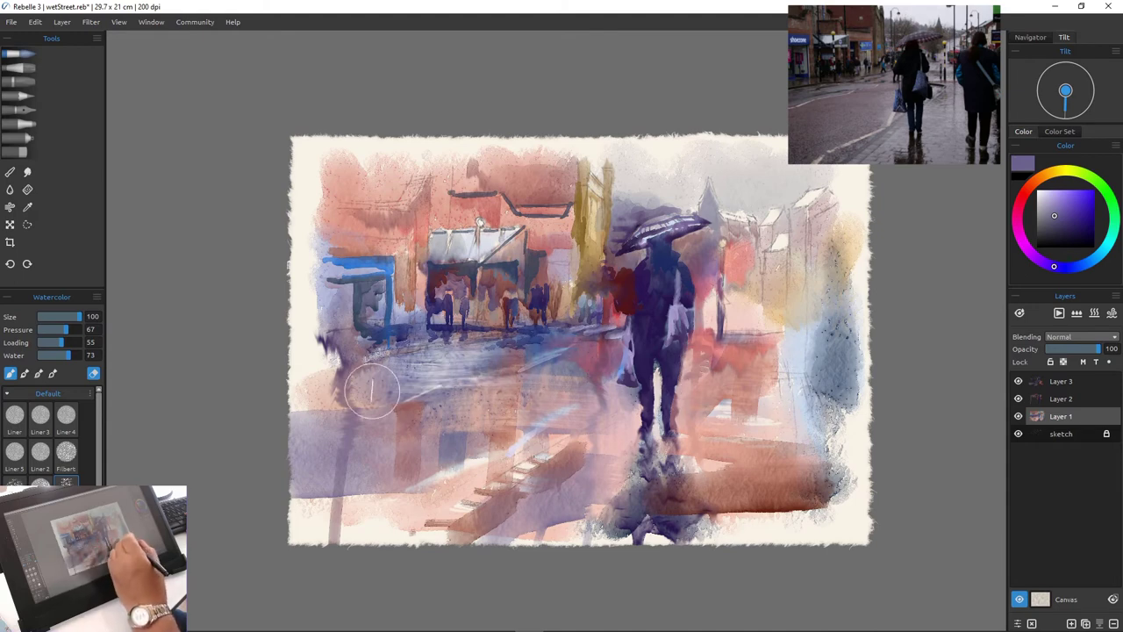
mouse_move(435, 371)
mouse_down()
mouse_move(520, 368)
mouse_move(529, 356)
mouse_up()
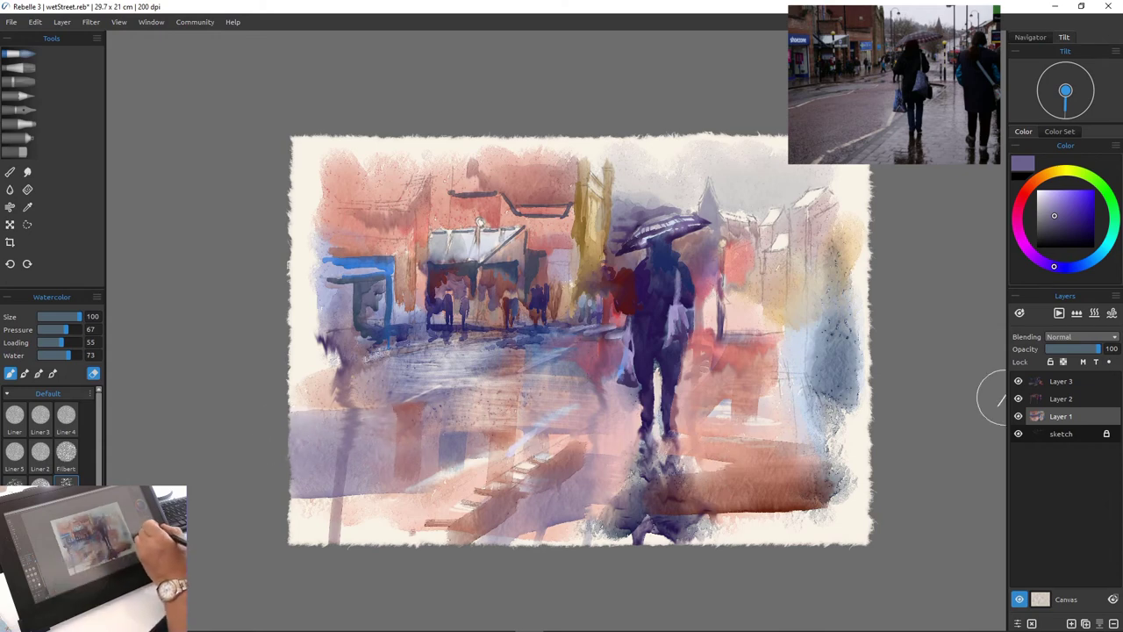
Erase light streaks through the violet wash in the left foreground on Layer 3
click(1061, 381)
drag(296, 431, 395, 439)
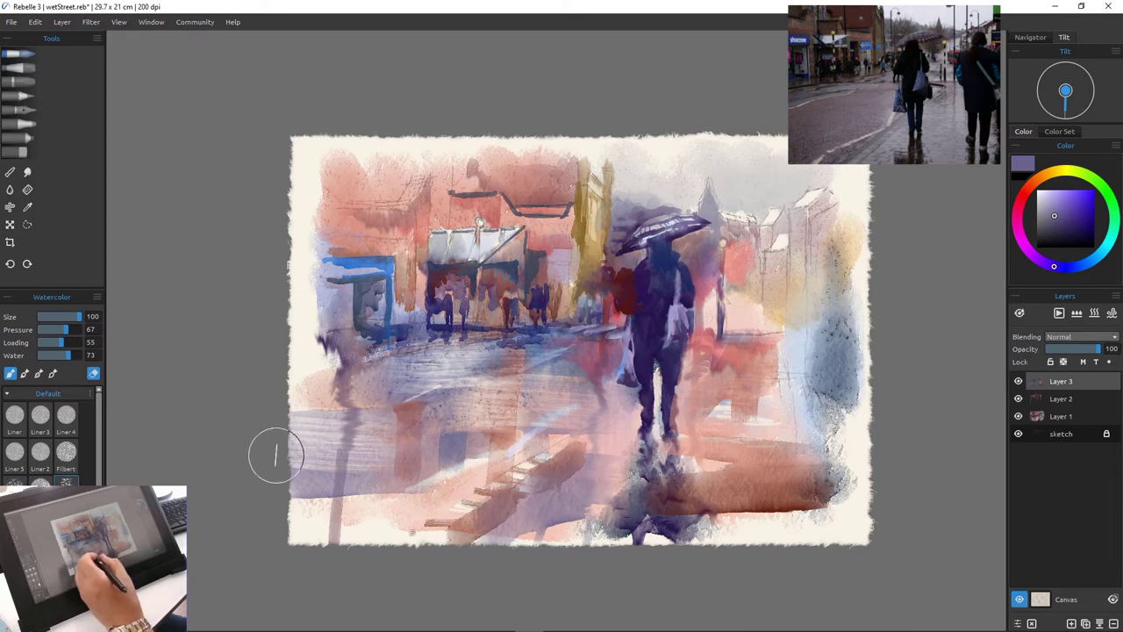
mouse_move(264, 451)
mouse_down()
mouse_move(271, 431)
mouse_move(368, 427)
mouse_move(241, 461)
mouse_up()
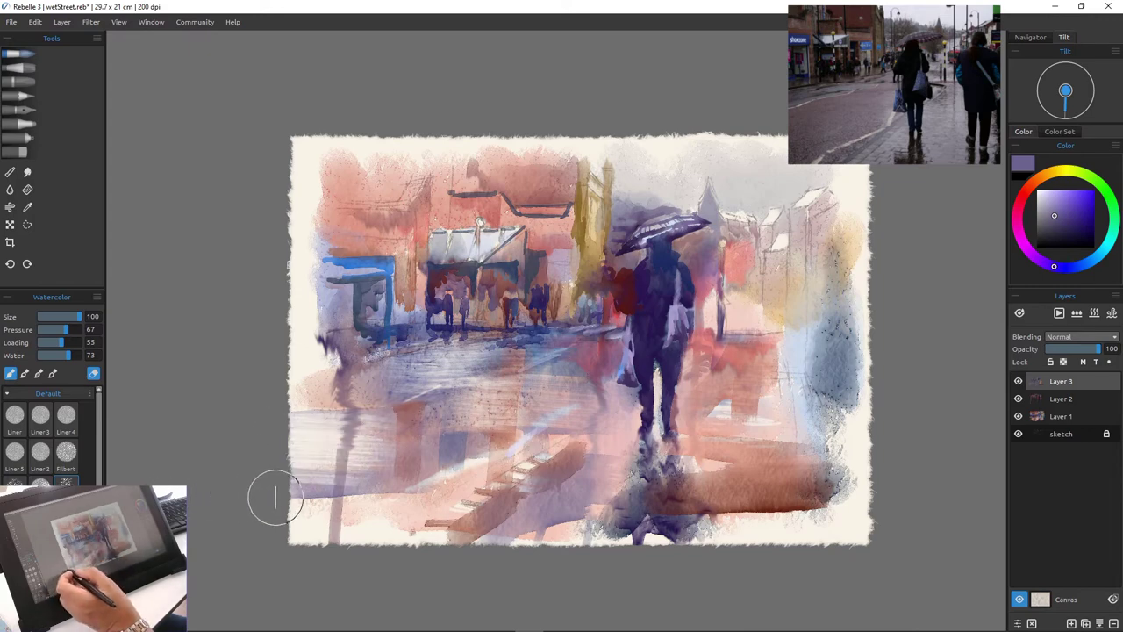
mouse_move(471, 485)
mouse_down()
mouse_move(534, 463)
mouse_move(414, 451)
mouse_move(289, 462)
mouse_up()
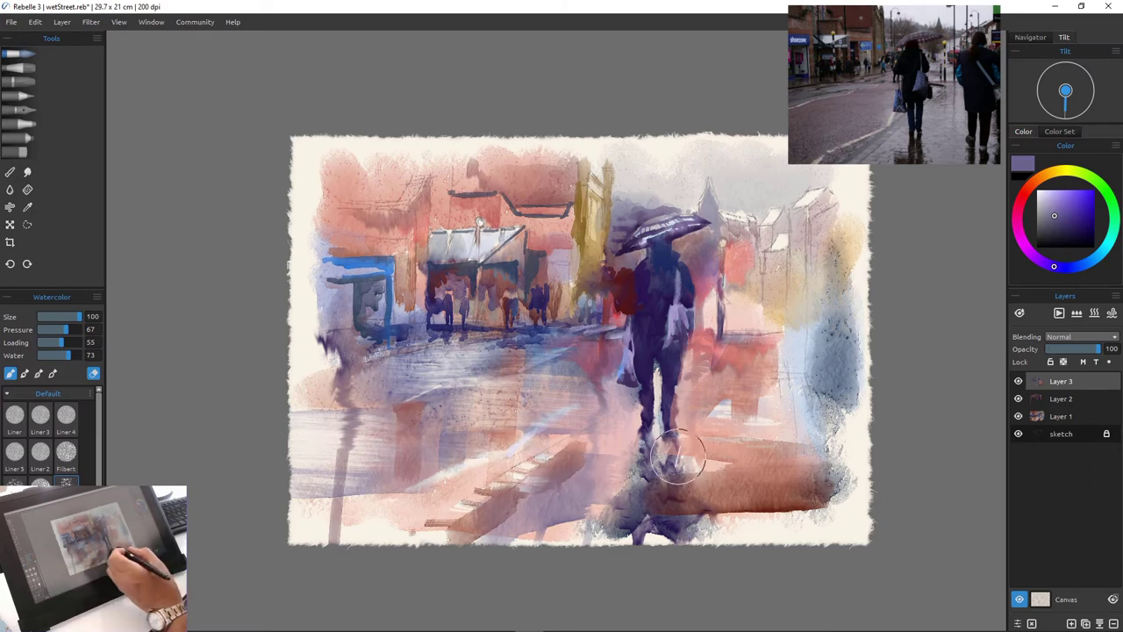
Erase light streaks through the brown band and the red reflections on the pavement to the right of the figure
mouse_move(690, 464)
mouse_down()
mouse_move(864, 481)
mouse_move(751, 471)
mouse_up()
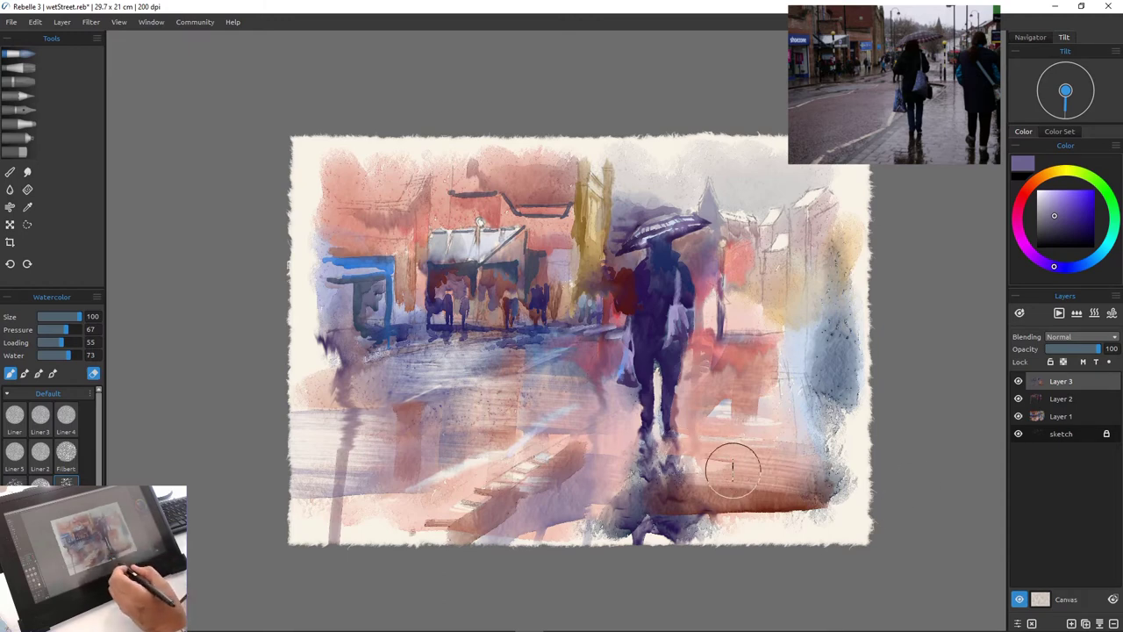
key(ctrl+z)
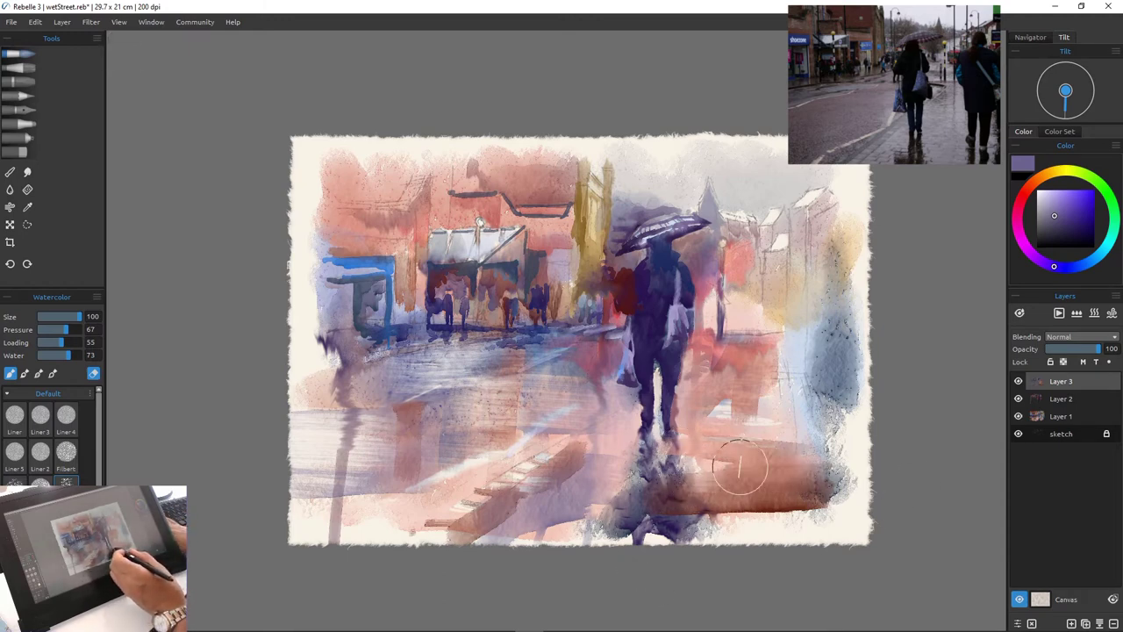
mouse_move(740, 467)
mouse_down()
mouse_move(871, 475)
mouse_move(685, 470)
mouse_move(781, 470)
mouse_move(848, 452)
mouse_up()
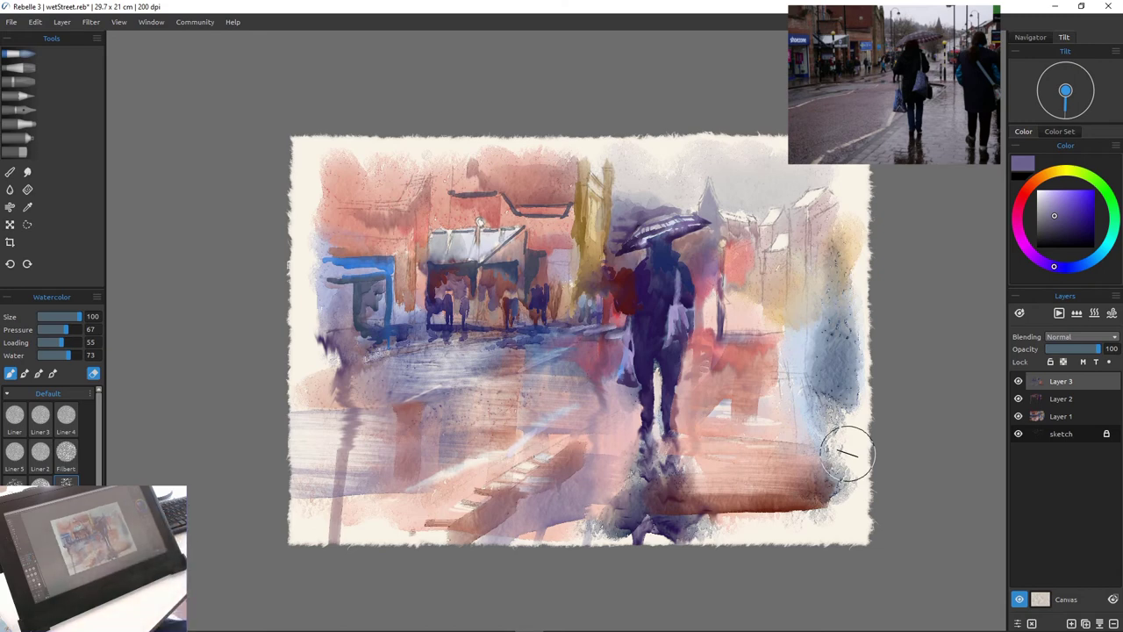
drag(719, 367, 758, 363)
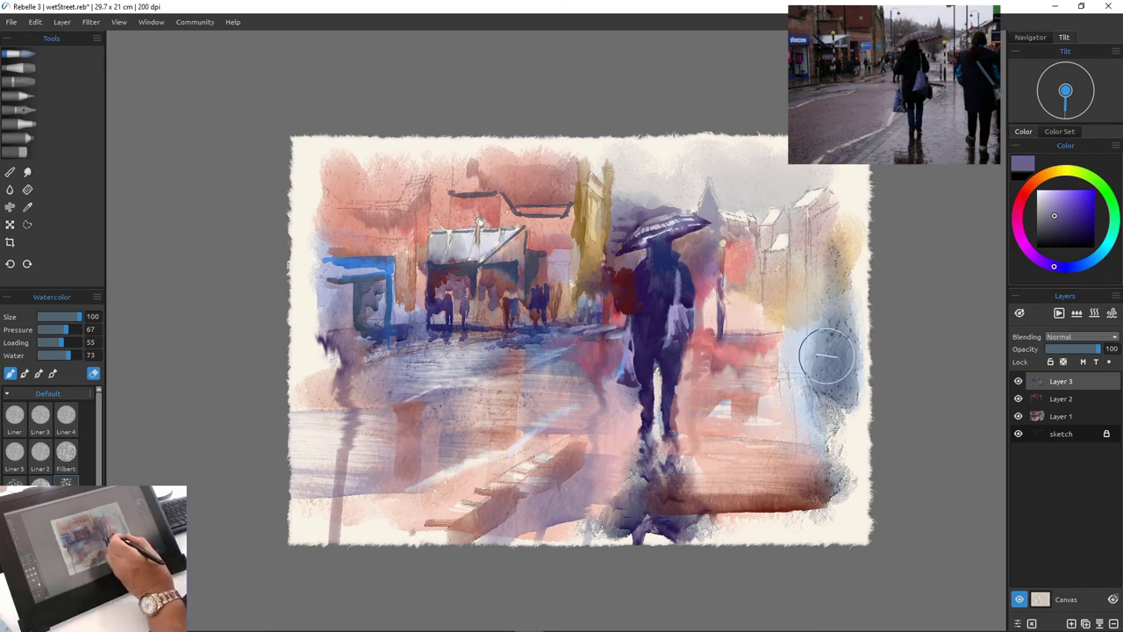
Soften the red area beside the figure and the figure's coat and legs with light erasing across the layers
click(1061, 416)
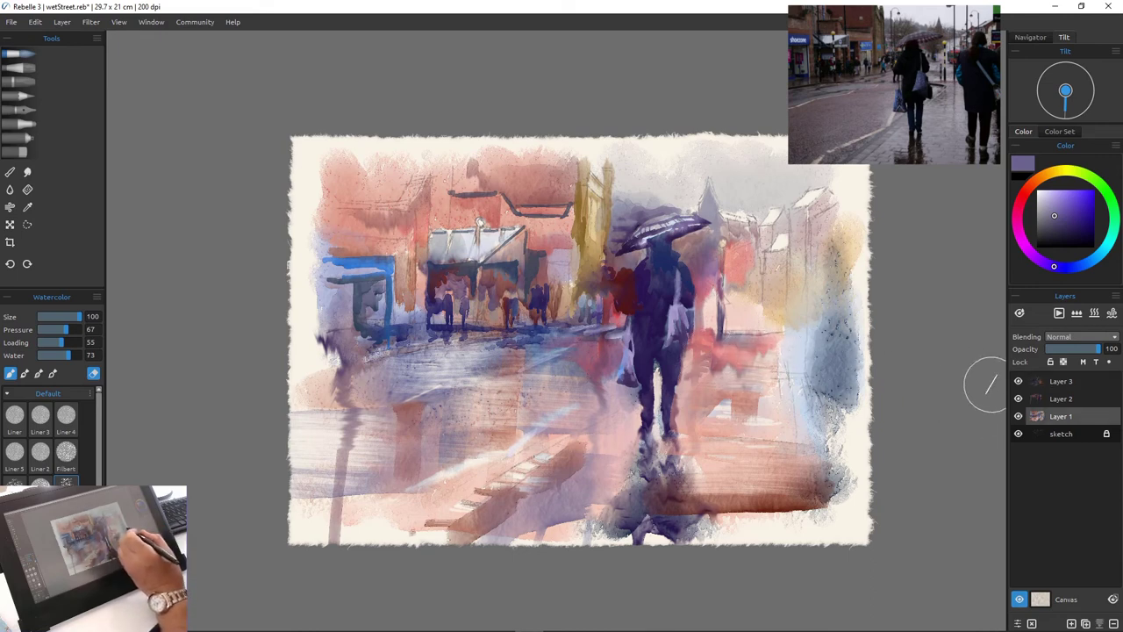
click(1061, 399)
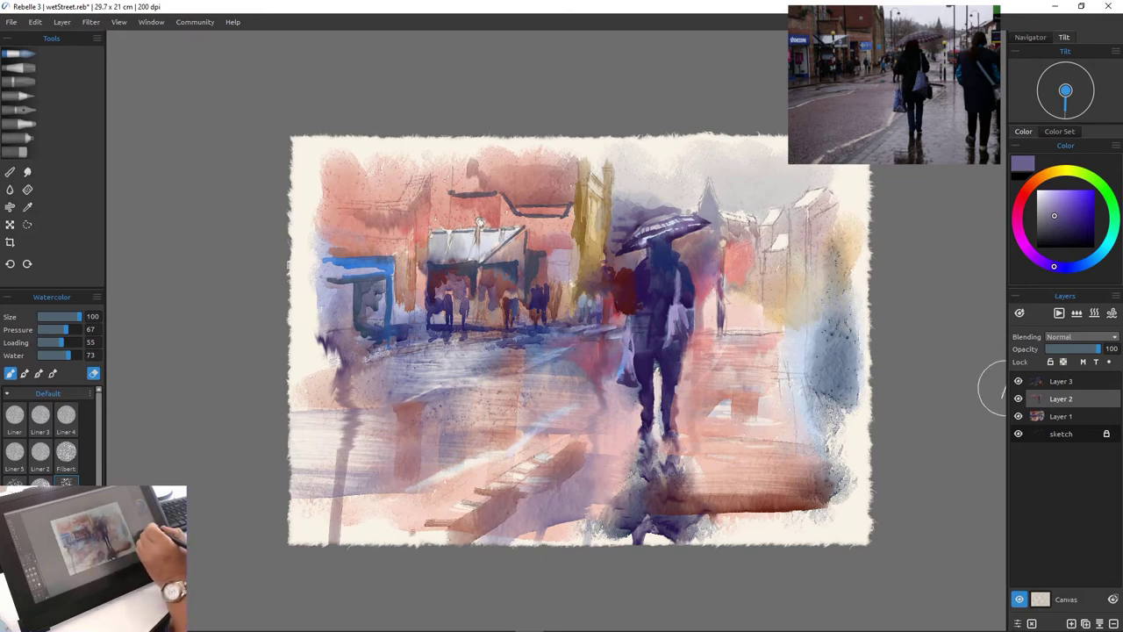
click(1053, 416)
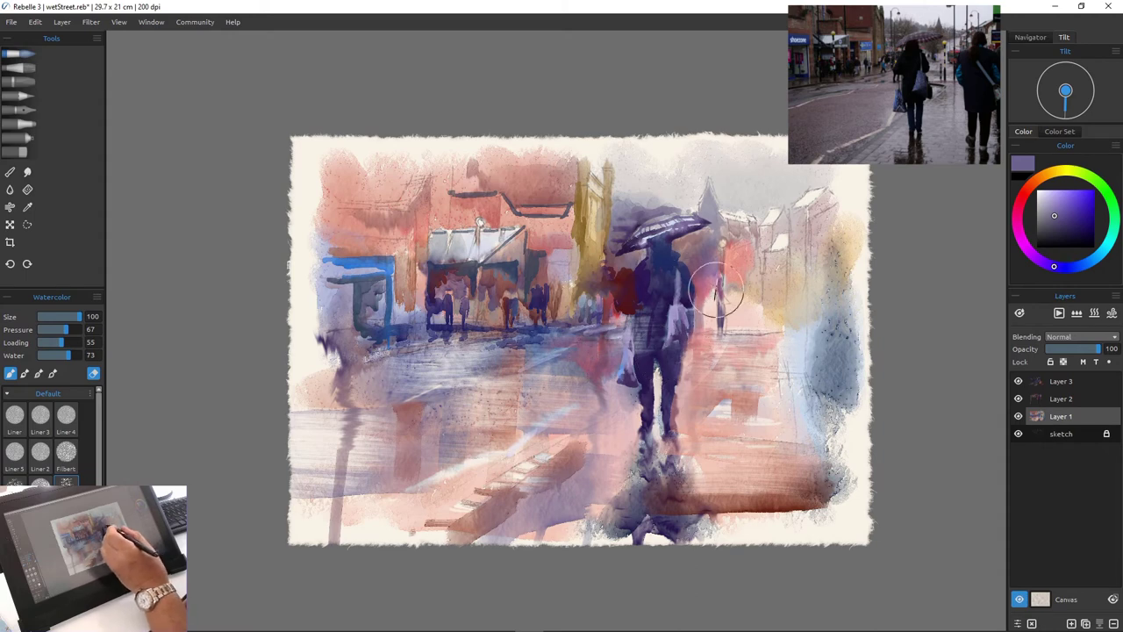
click(1060, 381)
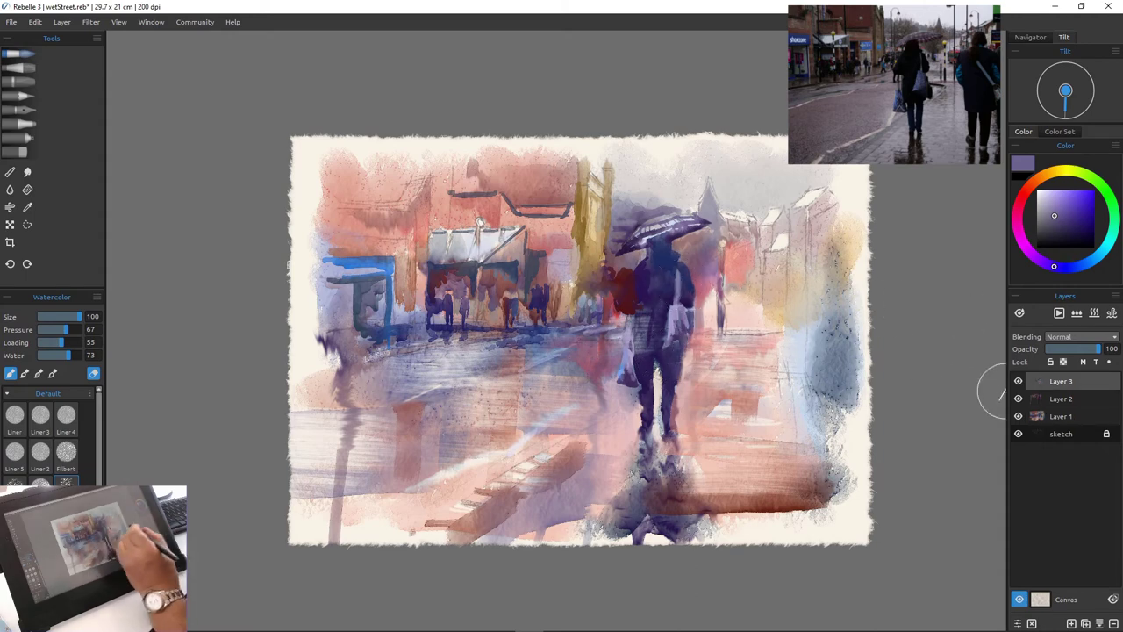
click(1061, 399)
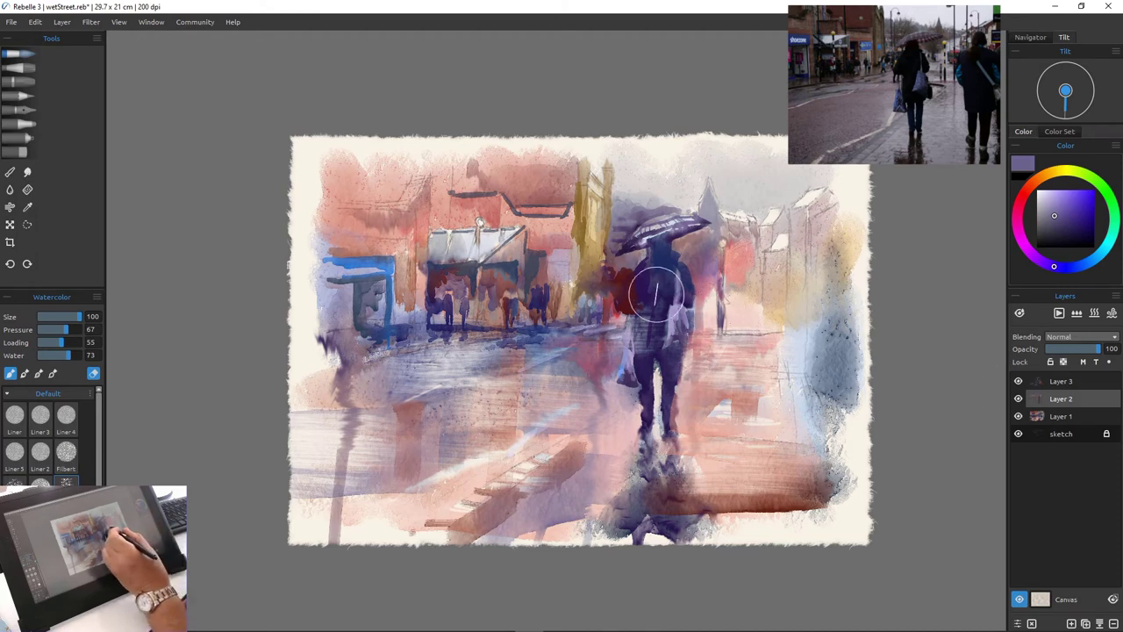
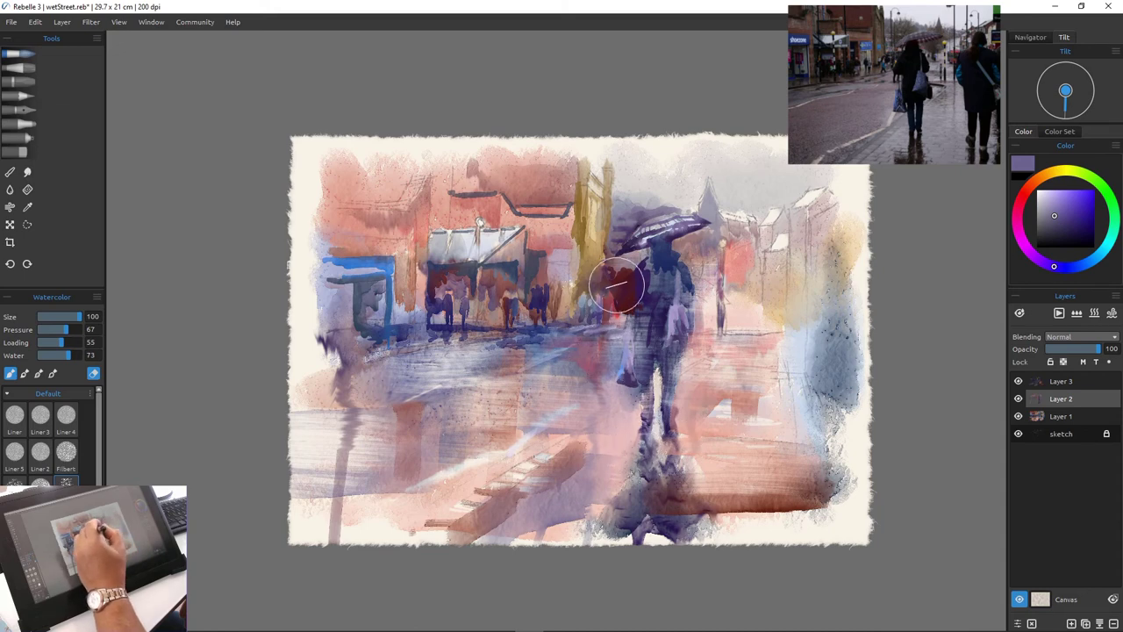
Fade the dark red patch beside the figure's shoulder and arm by erasing on Layer 3
click(1061, 380)
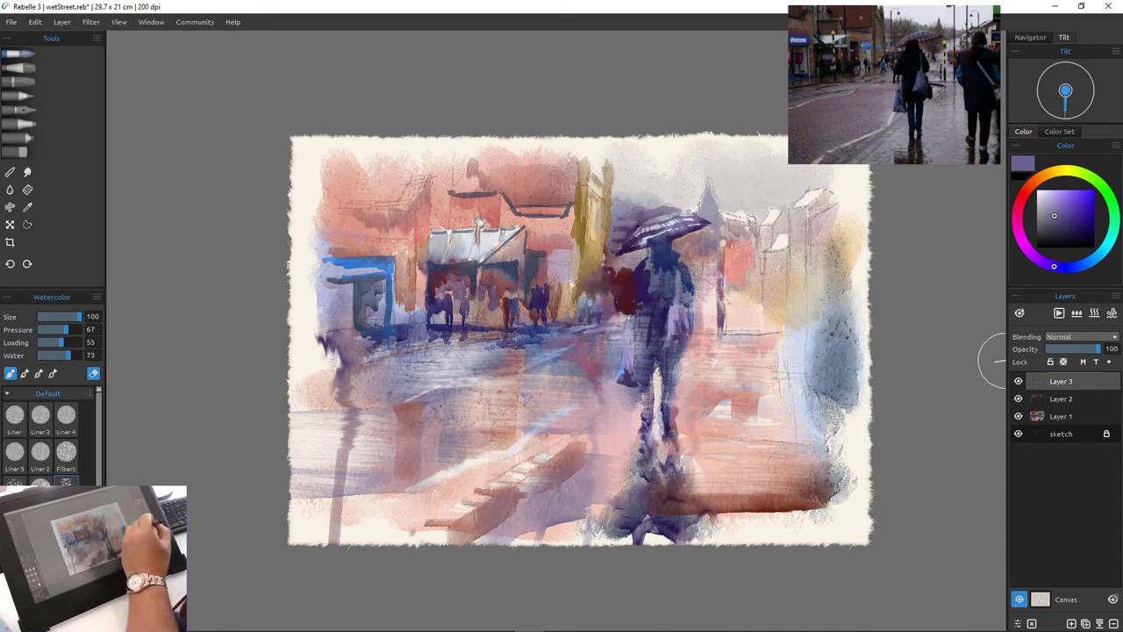
mouse_move(619, 328)
mouse_down()
mouse_move(627, 301)
mouse_move(619, 342)
mouse_up()
mouse_move(618, 261)
mouse_down()
mouse_move(609, 303)
mouse_move(665, 254)
mouse_move(663, 228)
mouse_move(667, 247)
mouse_move(703, 221)
mouse_move(703, 205)
mouse_move(700, 254)
mouse_move(620, 262)
mouse_move(628, 238)
mouse_move(621, 285)
mouse_up()
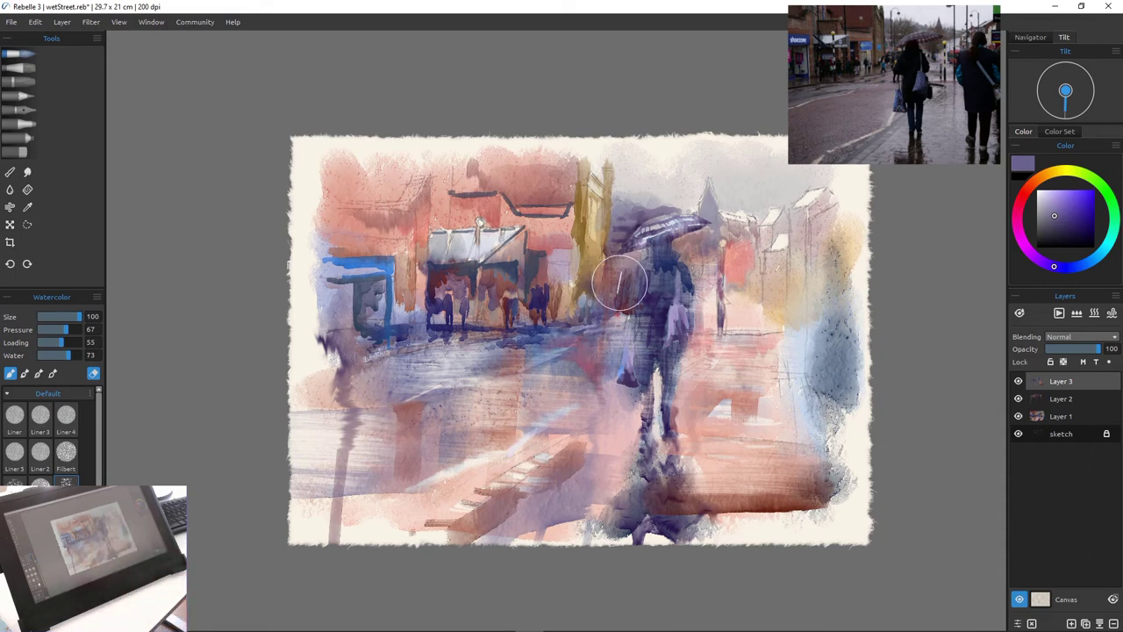
Soften the dark roof outlines above the shop awning and the area around the umbrella tip and spire with the eraser
mouse_move(620, 282)
mouse_down()
mouse_move(583, 253)
mouse_move(588, 354)
mouse_move(567, 309)
mouse_move(576, 201)
mouse_move(572, 278)
mouse_move(538, 269)
mouse_move(565, 224)
mouse_move(533, 189)
mouse_move(573, 255)
mouse_move(544, 239)
mouse_up()
drag(502, 200, 418, 198)
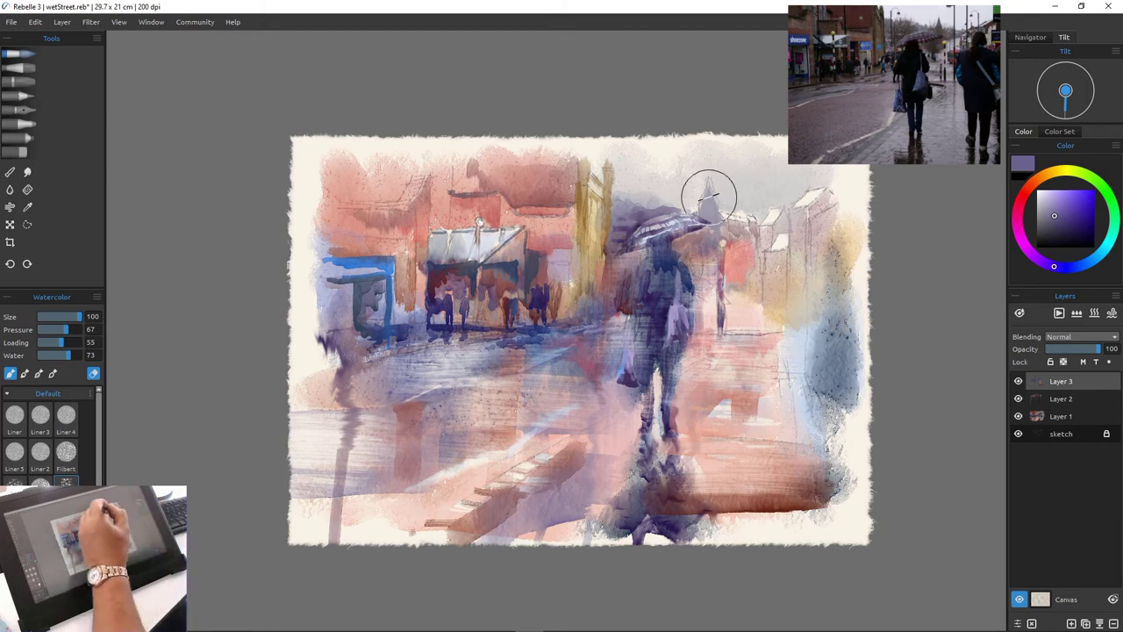
mouse_move(712, 191)
mouse_down()
mouse_move(746, 207)
mouse_move(700, 209)
mouse_move(732, 235)
mouse_up()
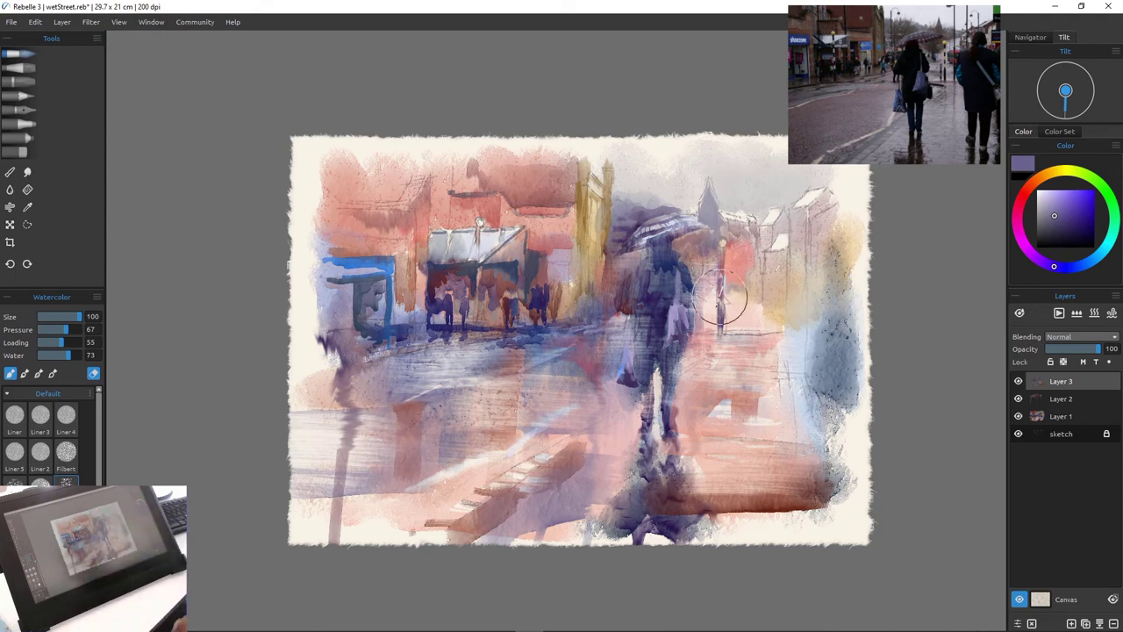
Erase the remaining brown band from the foreground pavement and brush a translucent violet wash across it beside the figure's legs
mouse_move(665, 501)
mouse_down()
mouse_move(803, 508)
mouse_move(735, 514)
mouse_move(717, 493)
mouse_up()
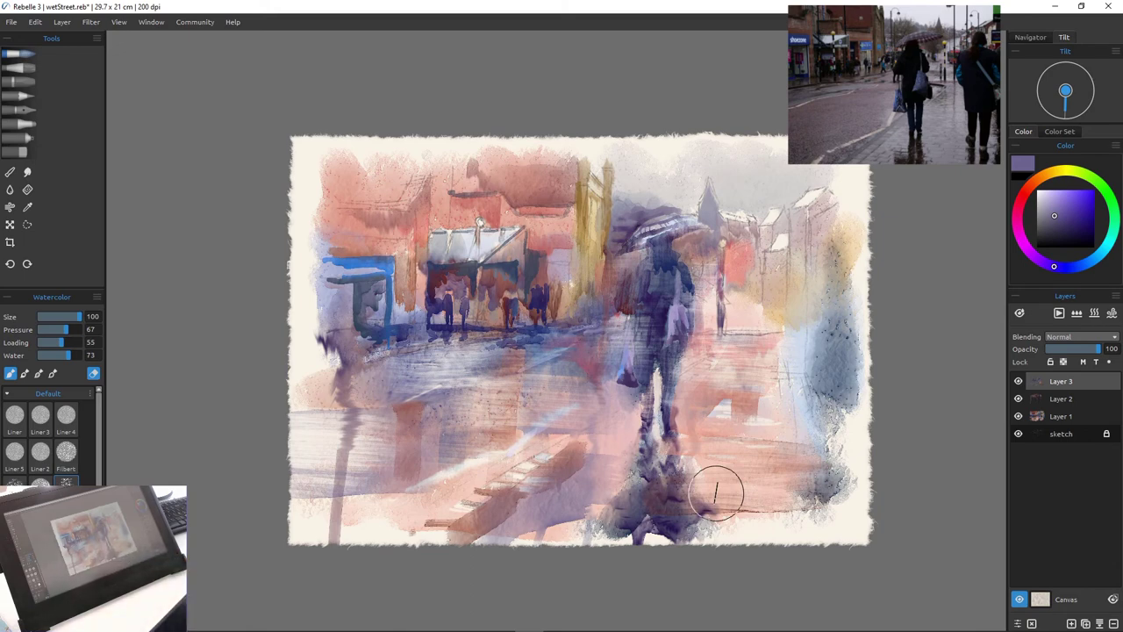
drag(786, 508, 758, 506)
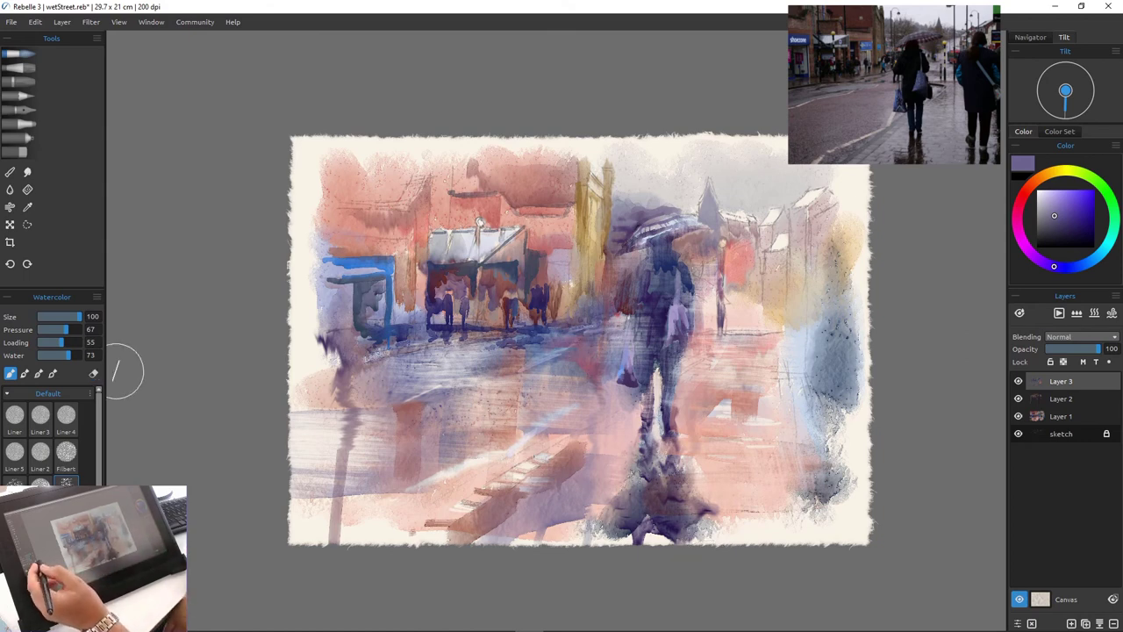
mouse_move(718, 424)
mouse_down()
mouse_move(746, 454)
mouse_move(813, 448)
mouse_move(609, 453)
mouse_move(875, 482)
mouse_move(699, 434)
mouse_move(838, 437)
mouse_move(798, 421)
mouse_move(869, 422)
mouse_up()
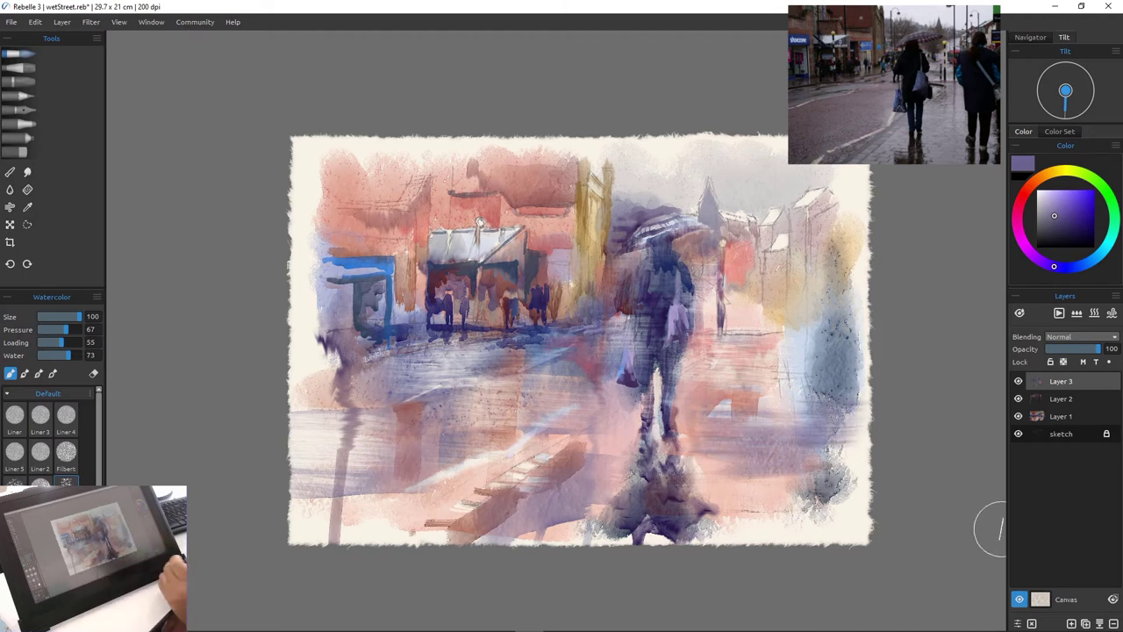
Brush translucent violet washes over the foreground pavement on both sides of the figure and across the brown kerb shapes
drag(697, 484, 816, 479)
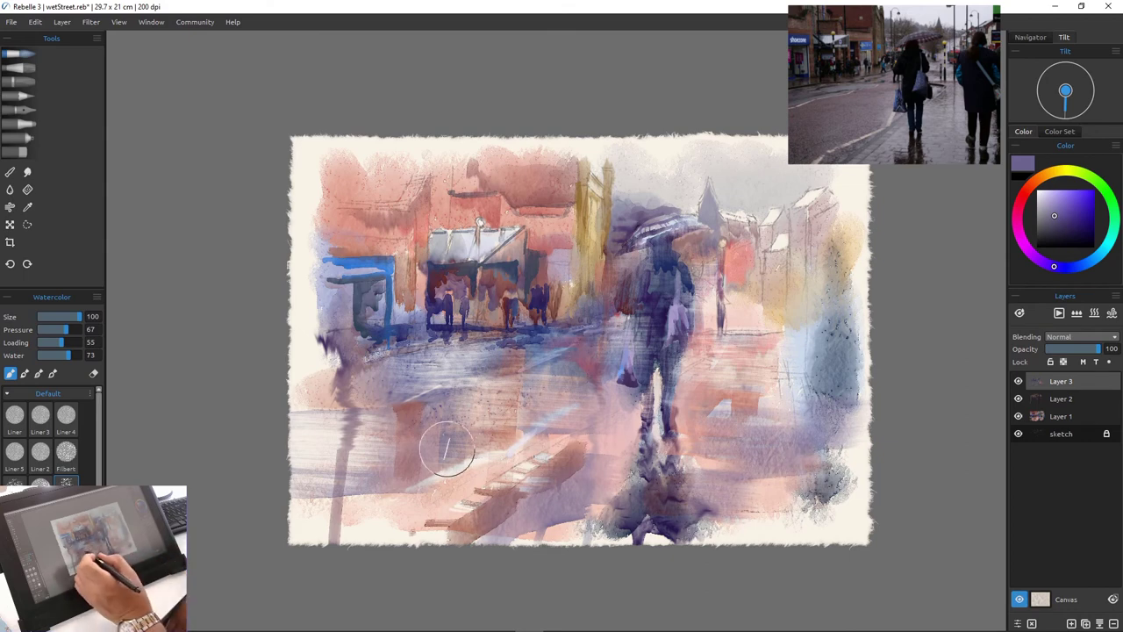
mouse_move(529, 491)
mouse_down()
mouse_move(477, 508)
mouse_move(552, 526)
mouse_up()
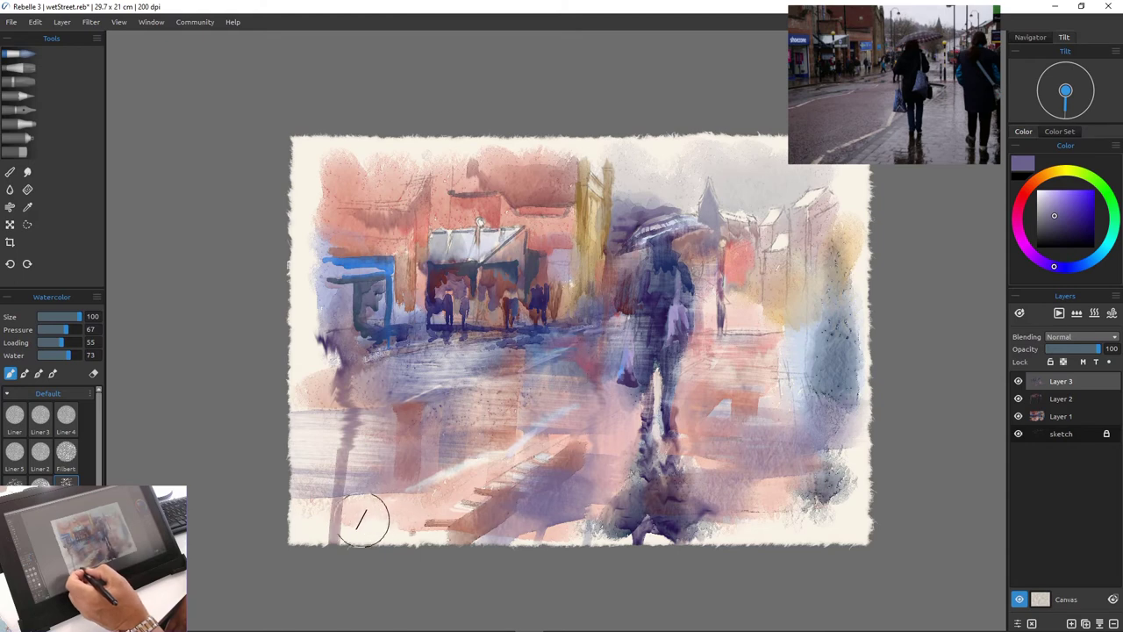
drag(457, 488, 381, 521)
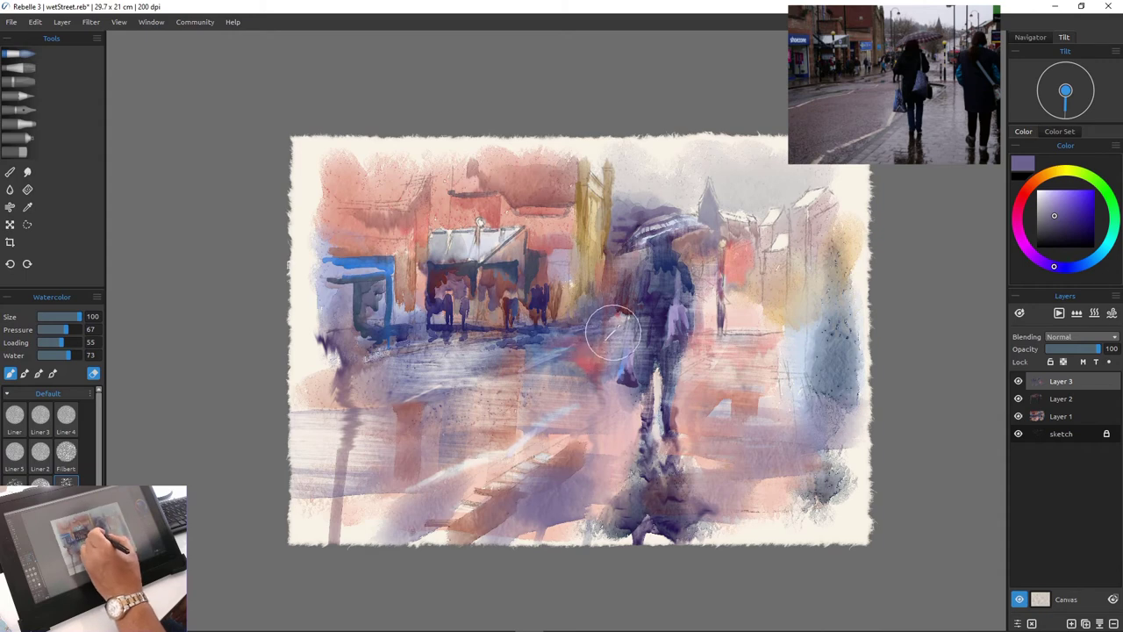
Lighten the red patch and pavement around the figure's carrier bag and arm by erasing on Layer 1
click(1061, 398)
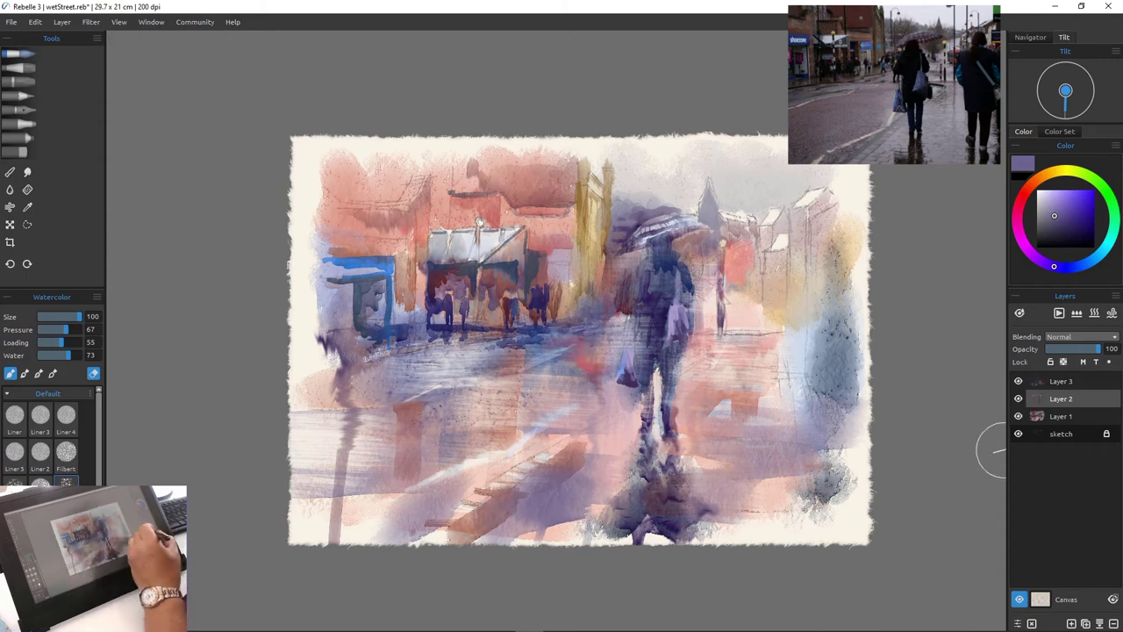
click(1061, 416)
mouse_move(612, 325)
mouse_down()
mouse_move(599, 371)
mouse_move(606, 337)
mouse_move(525, 348)
mouse_move(607, 359)
mouse_move(606, 383)
mouse_move(524, 382)
mouse_up()
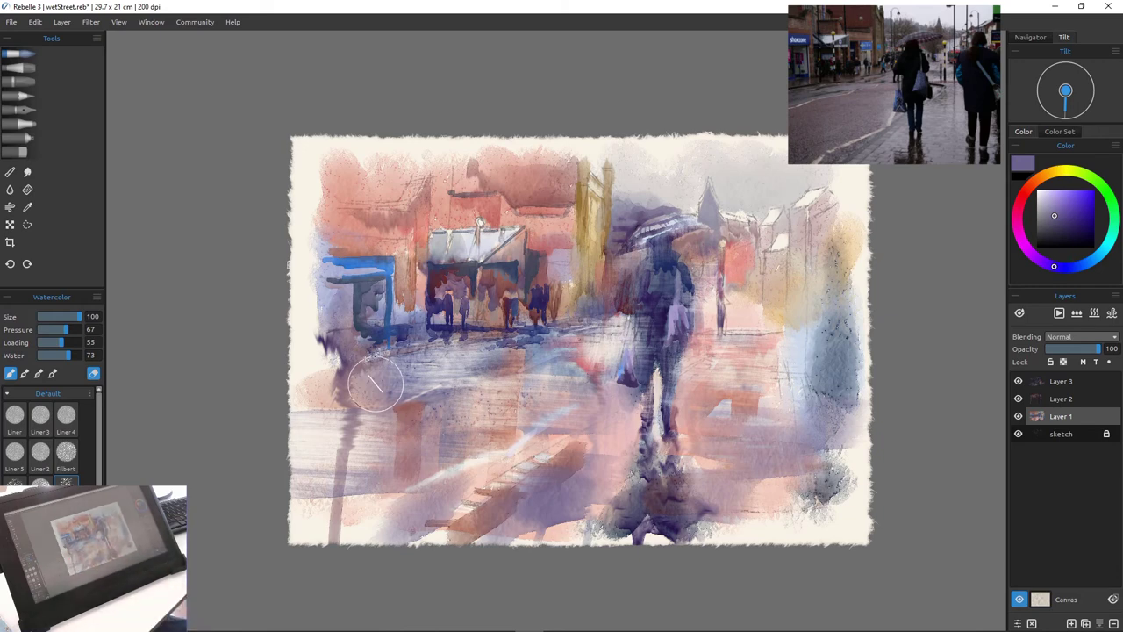
drag(704, 346, 698, 346)
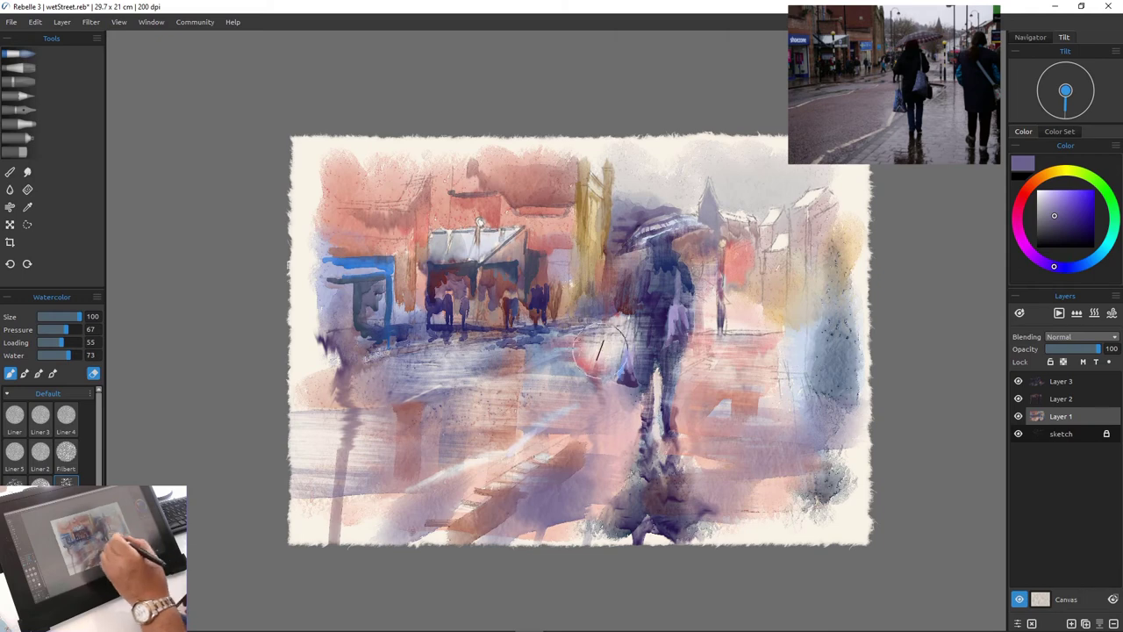
drag(626, 328, 620, 383)
drag(616, 328, 618, 351)
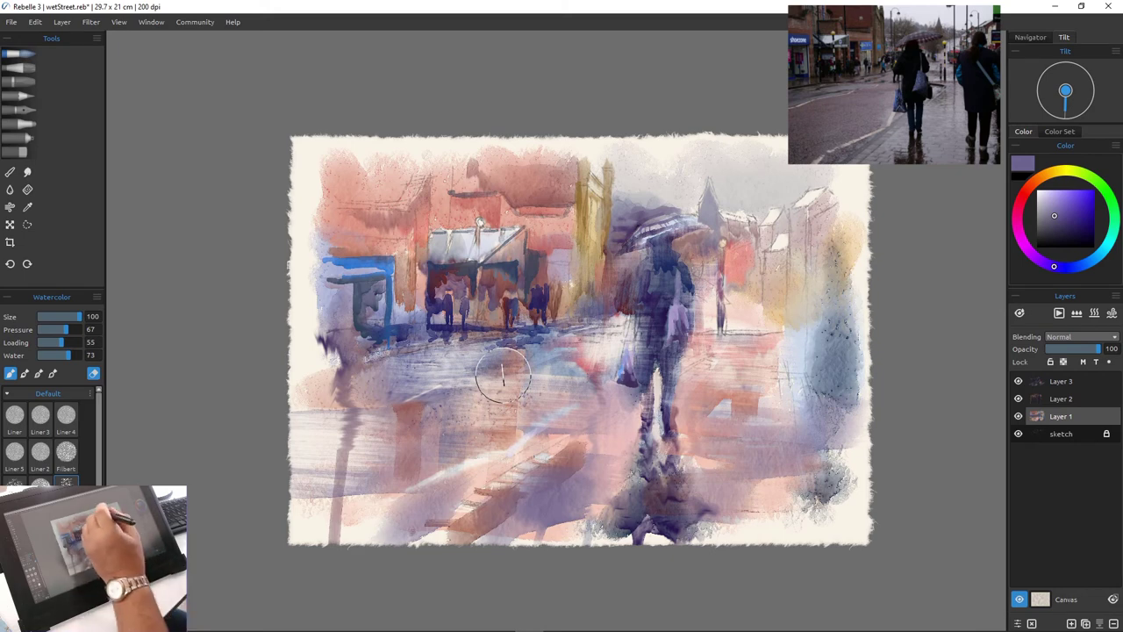
mouse_move(614, 268)
mouse_down()
mouse_move(636, 261)
mouse_move(620, 265)
mouse_move(601, 323)
mouse_up()
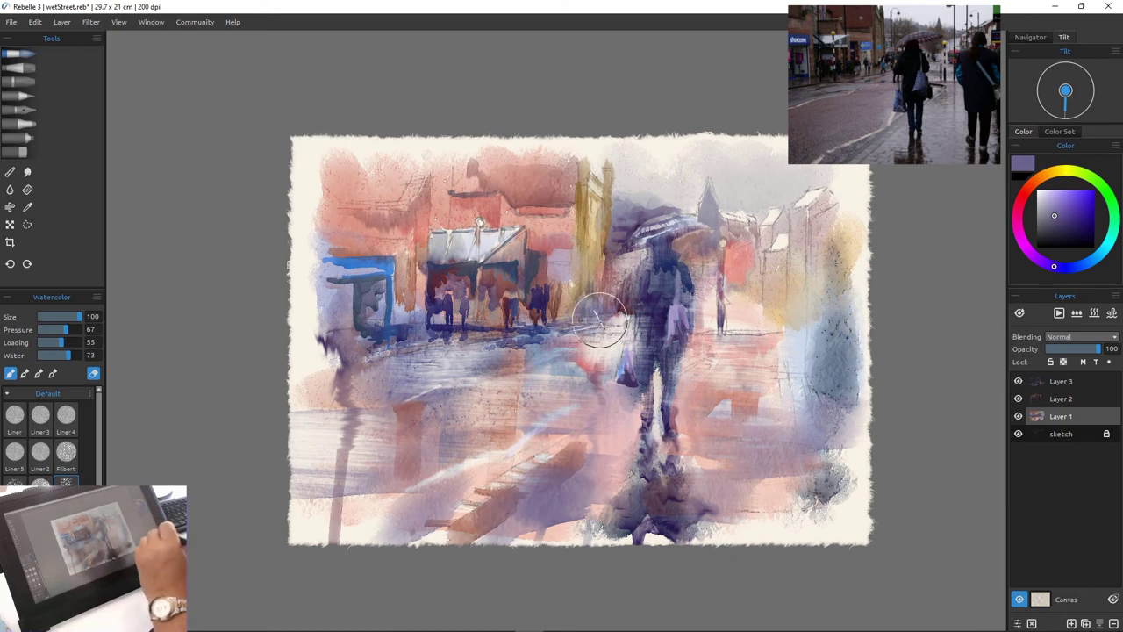
Wash olive yellow onto Layer 1 beside the carrier bag and down the pavement and foliage right of the figure
click(93, 373)
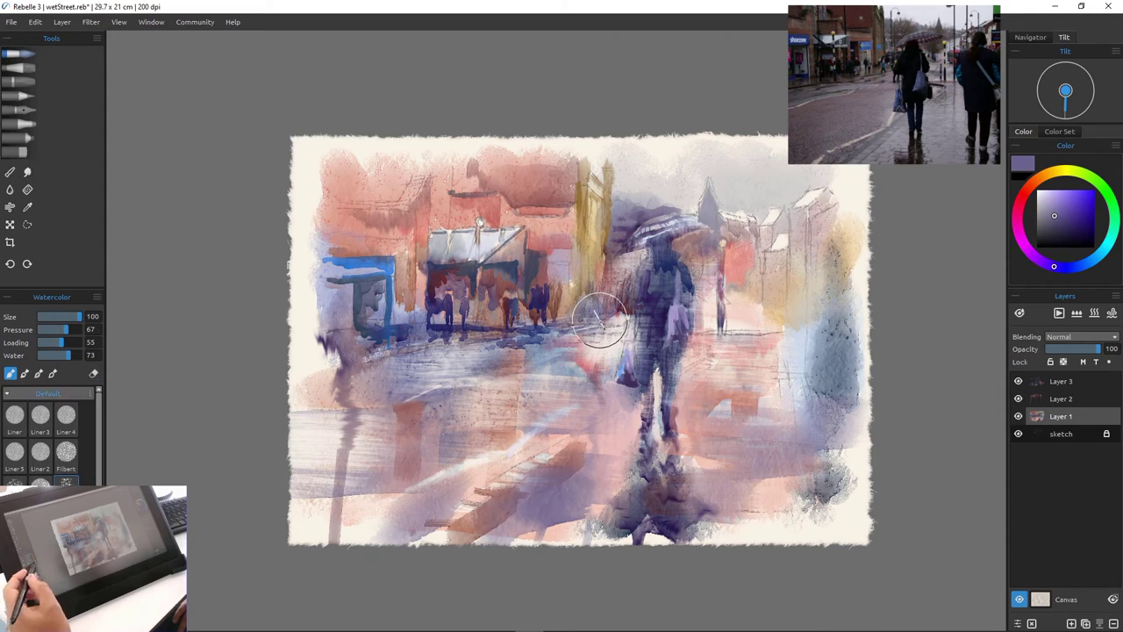
click(1059, 171)
drag(1069, 212, 1074, 217)
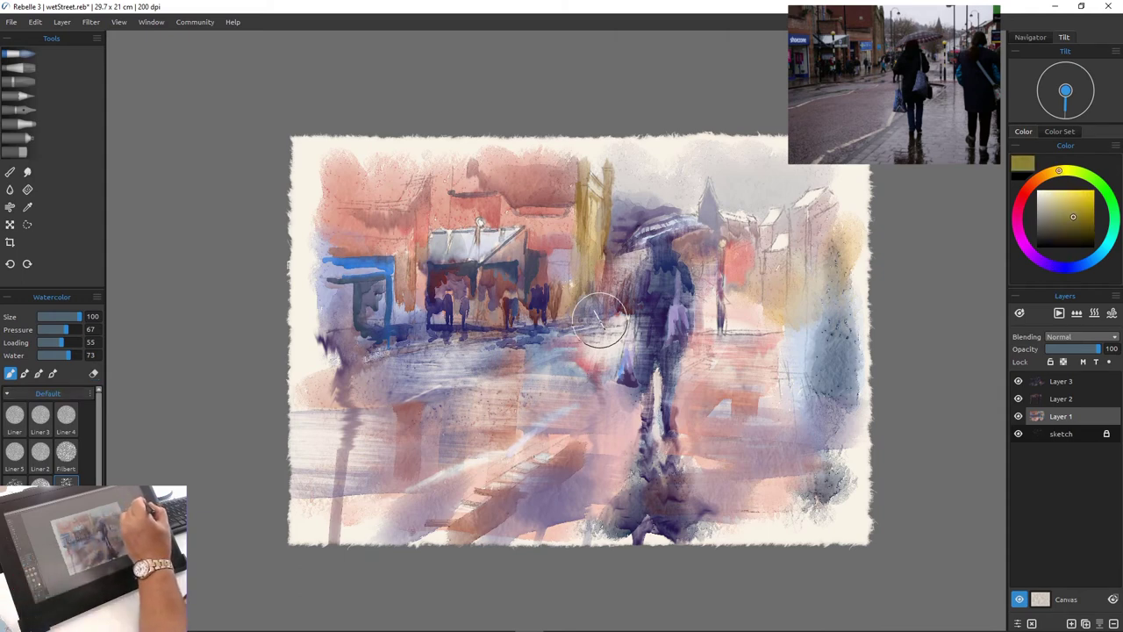
mouse_move(600, 323)
mouse_down()
mouse_move(561, 343)
mouse_move(602, 329)
mouse_move(592, 320)
mouse_move(612, 451)
mouse_up()
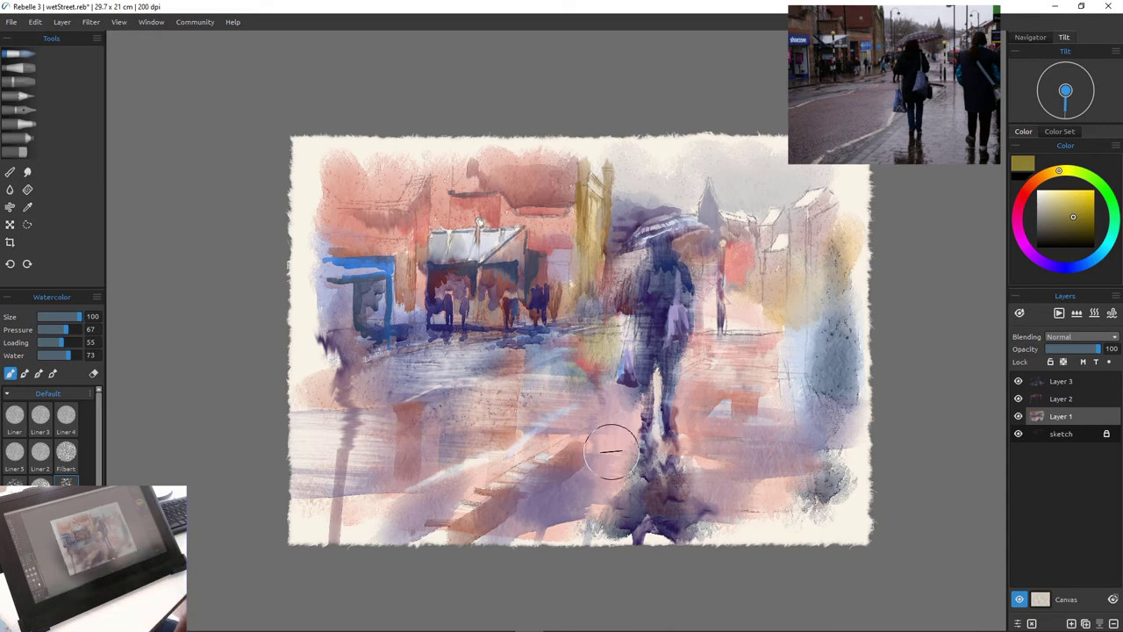
drag(772, 334, 766, 514)
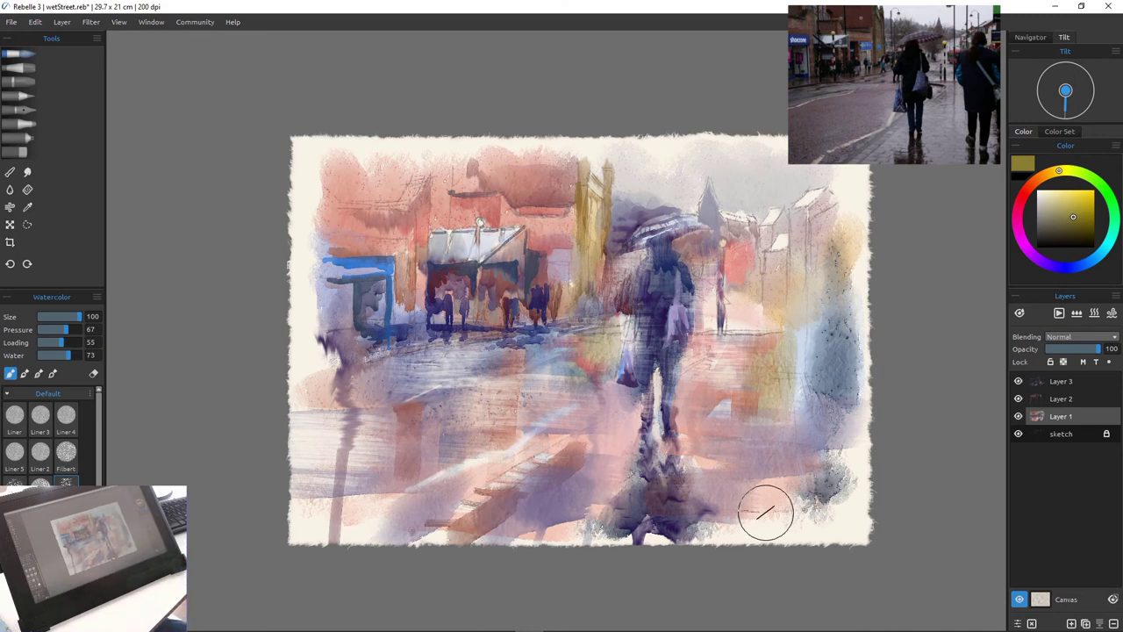
mouse_move(817, 302)
mouse_down()
mouse_move(807, 329)
mouse_move(804, 455)
mouse_move(824, 384)
mouse_move(832, 504)
mouse_up()
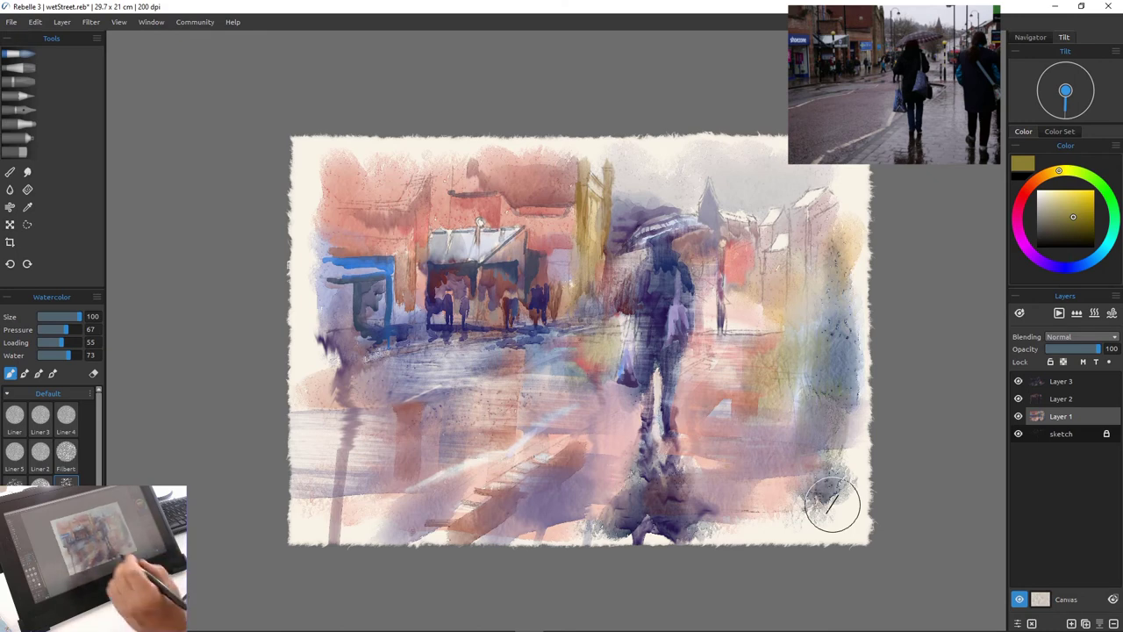
Glaze olive yellow under the small shop figures, into the blue shopfront and down the wall beside the awning
drag(430, 359, 456, 349)
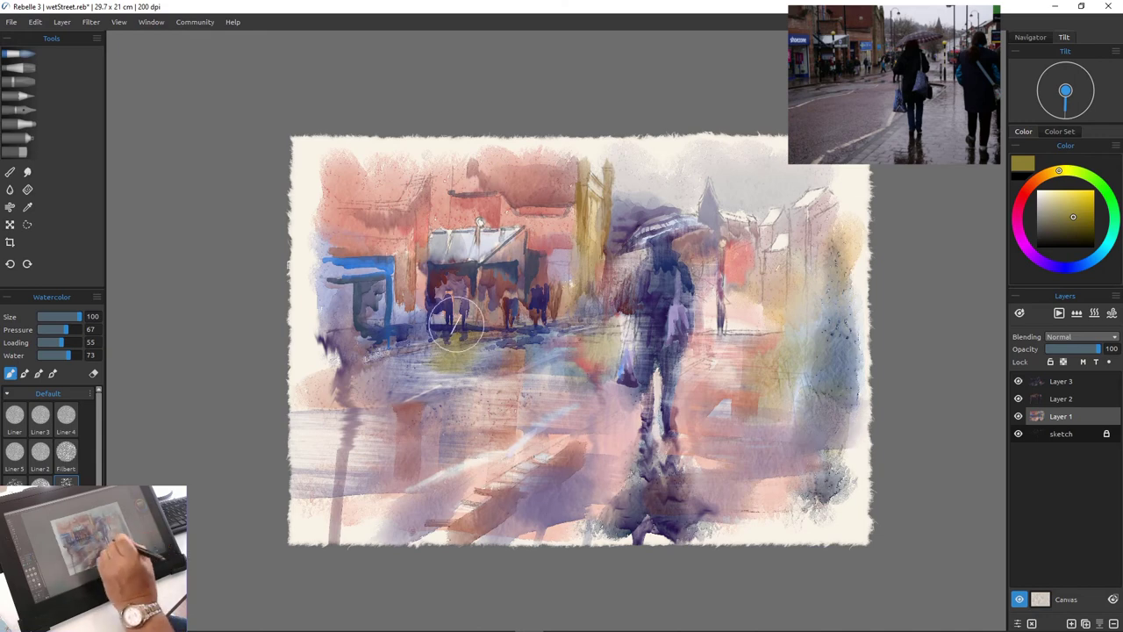
drag(433, 296, 437, 350)
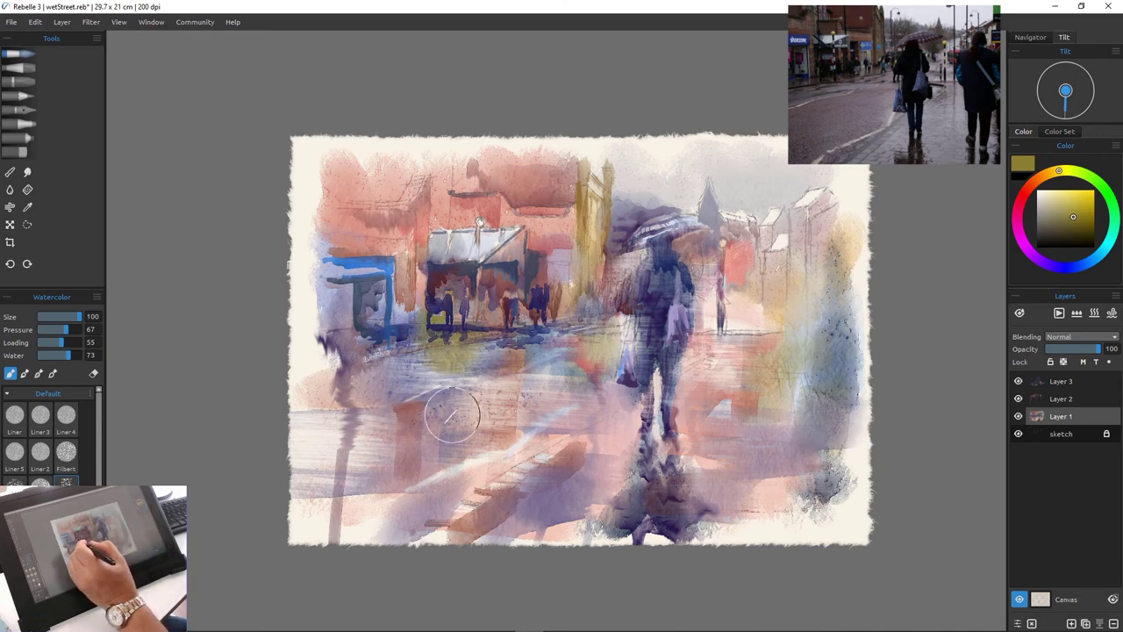
mouse_move(402, 280)
mouse_down()
mouse_move(355, 307)
mouse_move(368, 275)
mouse_move(382, 333)
mouse_move(346, 308)
mouse_move(354, 340)
mouse_up()
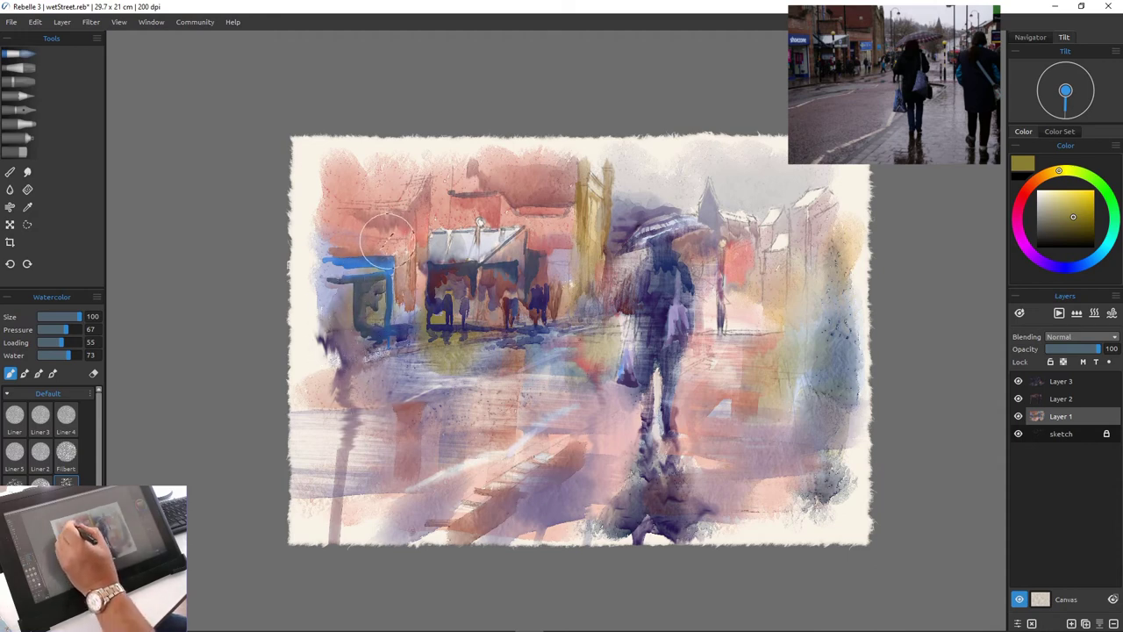
drag(402, 236, 406, 303)
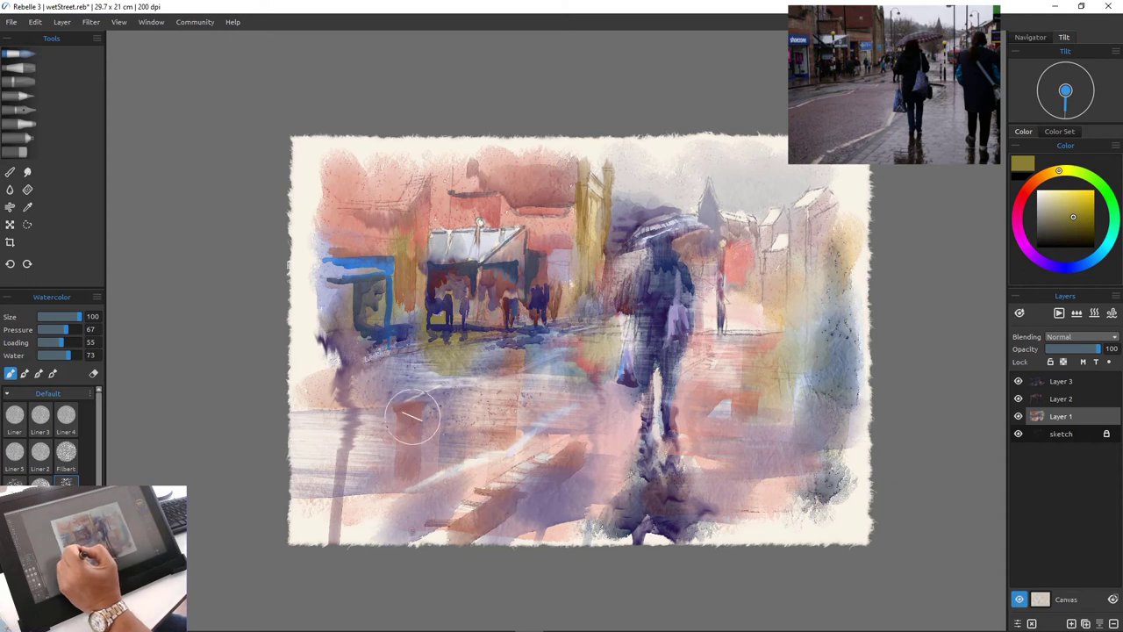
Deepen the wall left of the awning and the upper brick facades with a muted red wash
click(1025, 192)
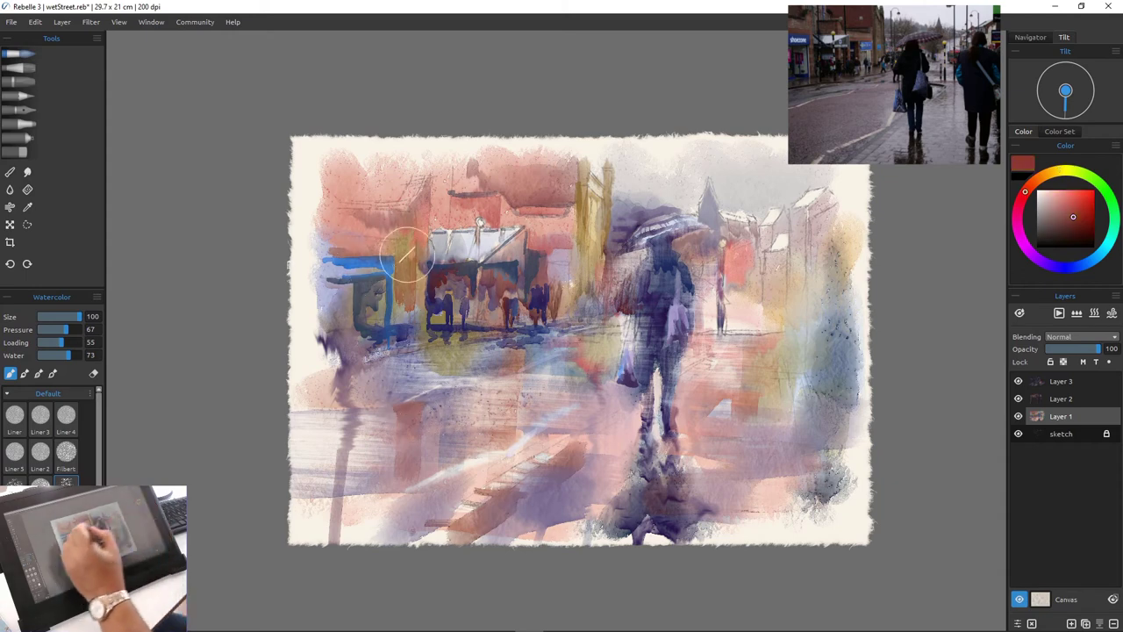
drag(408, 234, 407, 311)
drag(387, 236, 335, 251)
drag(483, 170, 436, 188)
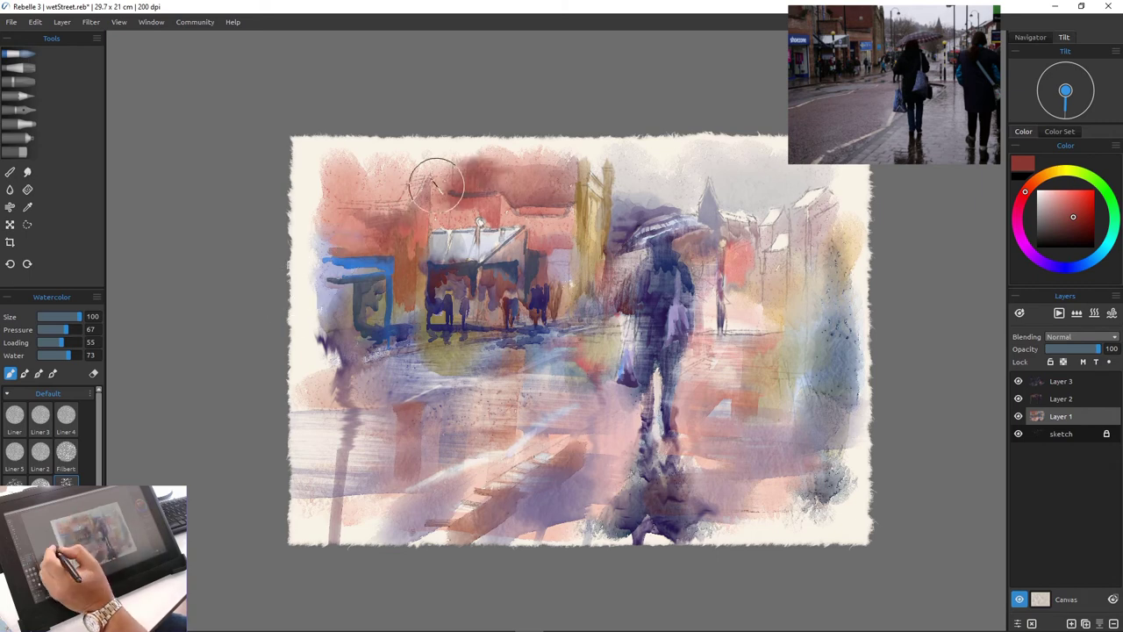
Paint a red reflection on the wet pavement below the distant lamppost with a smaller brush
key([)
key([)
key([)
mouse_move(747, 328)
mouse_down()
mouse_move(706, 348)
mouse_move(720, 431)
mouse_up()
key(ctrl+z)
Dab bright orange lamp glows above the awning and on the distant lamppost with the brush at size 30
key([)
key([)
click(1048, 174)
click(1090, 195)
key([)
key([)
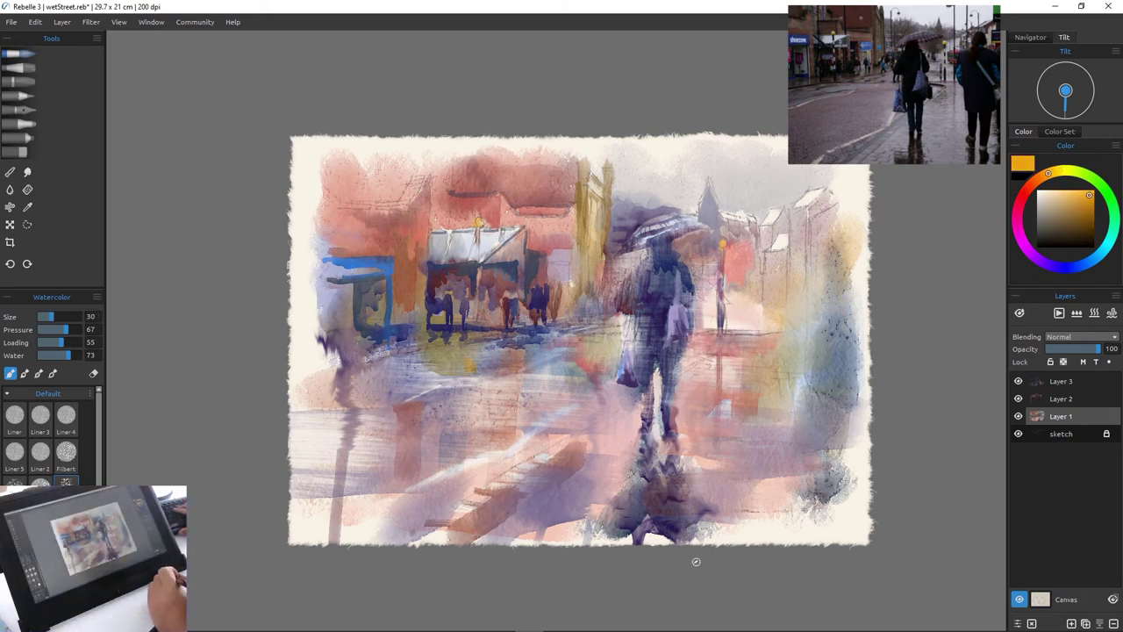
click(1066, 219)
key(])
key(])
key(])
key(])
key(])
key(])
key(])
drag(779, 260, 773, 295)
key(ctrl+z)
Wash warm ochre over the distant building walls behind the figure with the brush at size 50
key([)
key([)
key([)
key([)
key([)
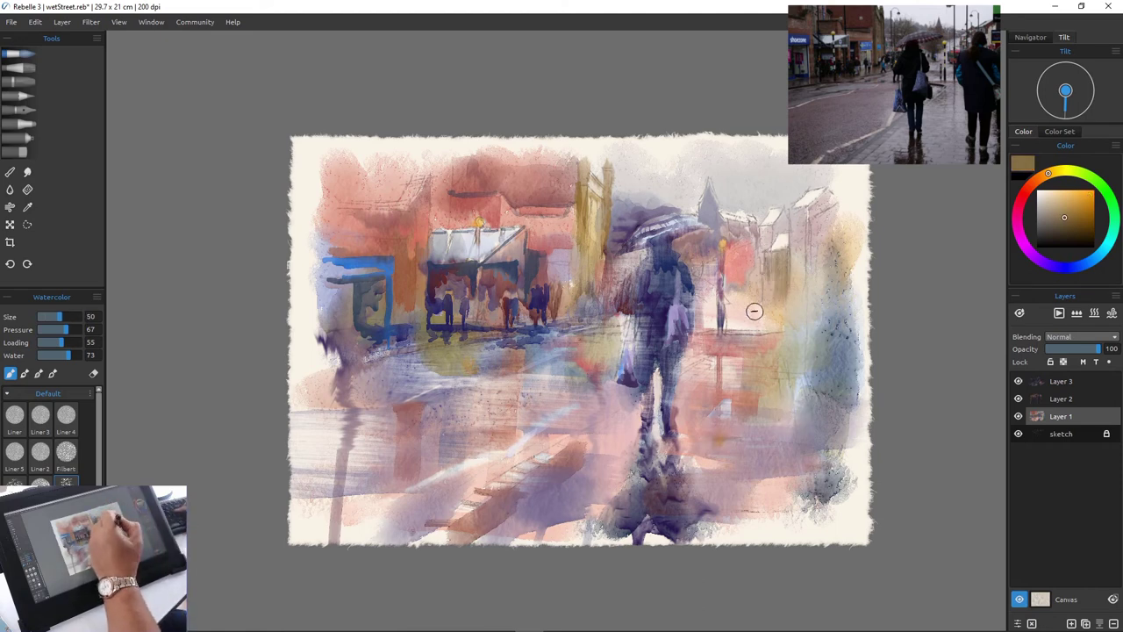
click(1082, 193)
drag(801, 209, 805, 234)
Tint the distant roofs and the patch of wall beside the yellow tower with muted blue
click(1084, 264)
click(1085, 213)
drag(832, 193, 809, 216)
drag(782, 221, 769, 247)
drag(553, 254, 571, 269)
Paint narrow dark blue windows on the distant buildings with brush size 18, loading 77 and water 21
key(bracketleft)
key(bracketleft)
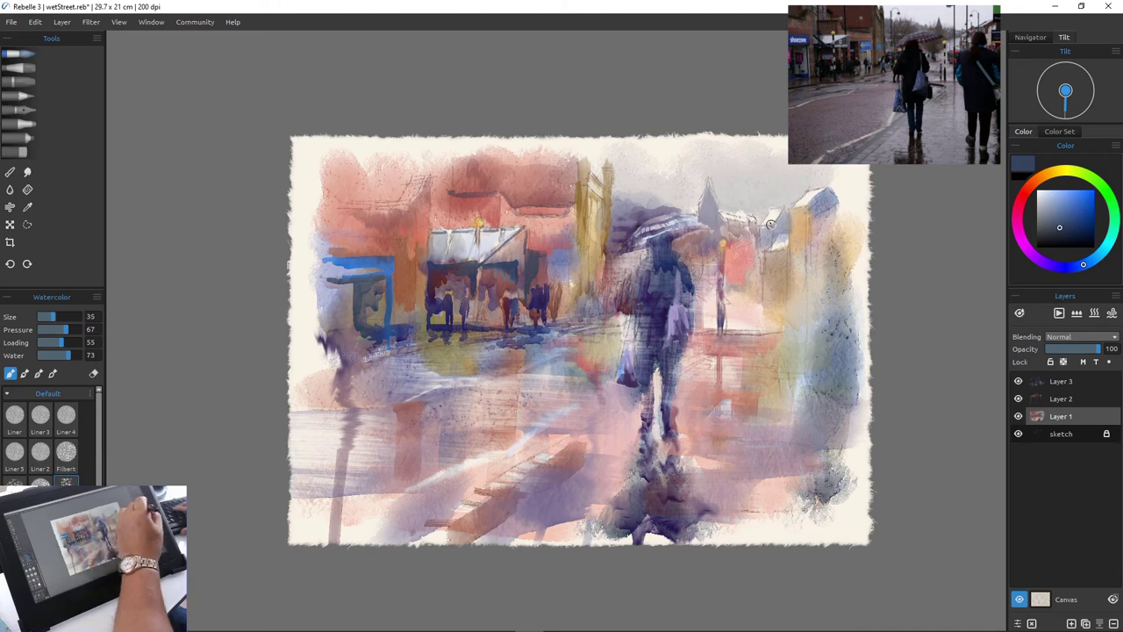
click(47, 356)
click(71, 343)
click(46, 317)
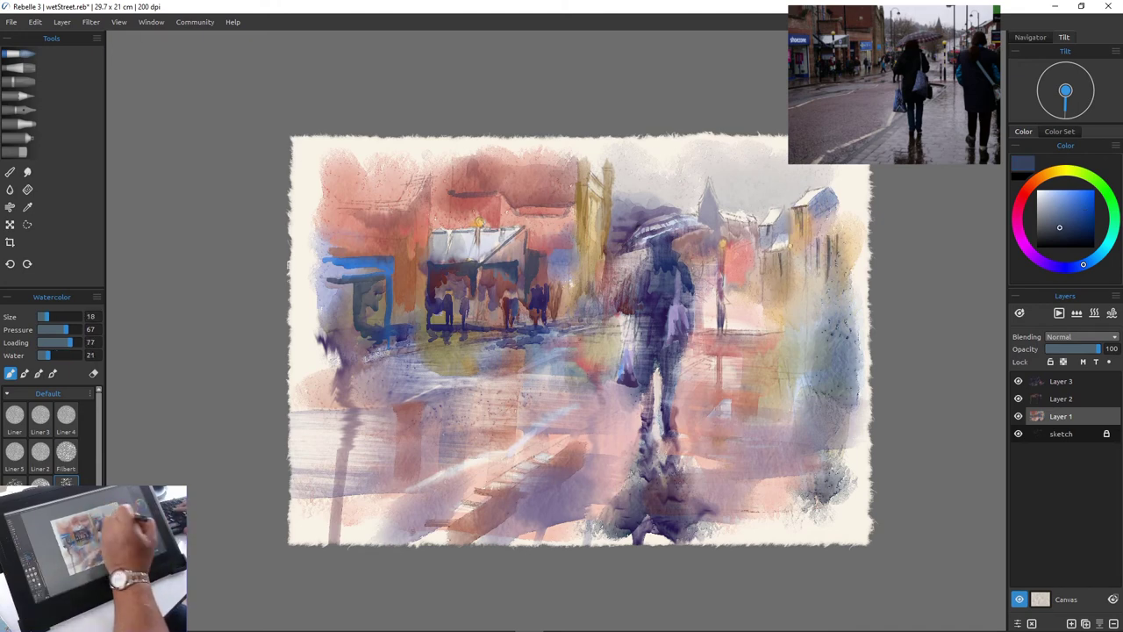
Strengthen the yellow tower's edges and vertical details with dark olive strokes
drag(609, 190, 610, 227)
click(1057, 171)
click(1084, 219)
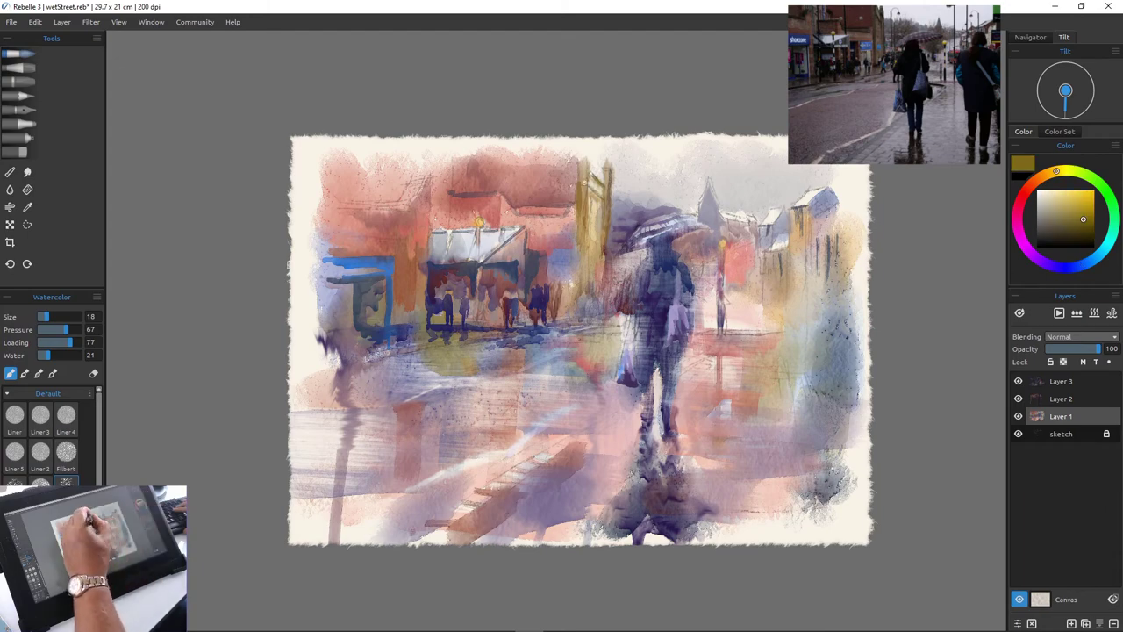
key(bracketright)
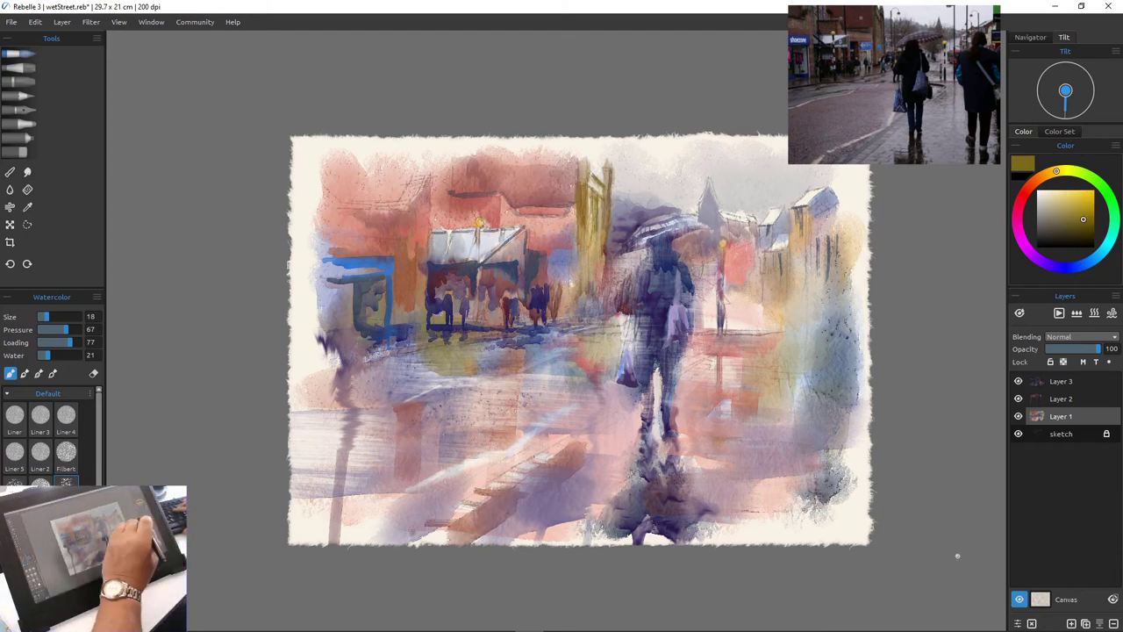
click(1022, 199)
scroll(567, 199, up, 5)
drag(565, 225, 521, 239)
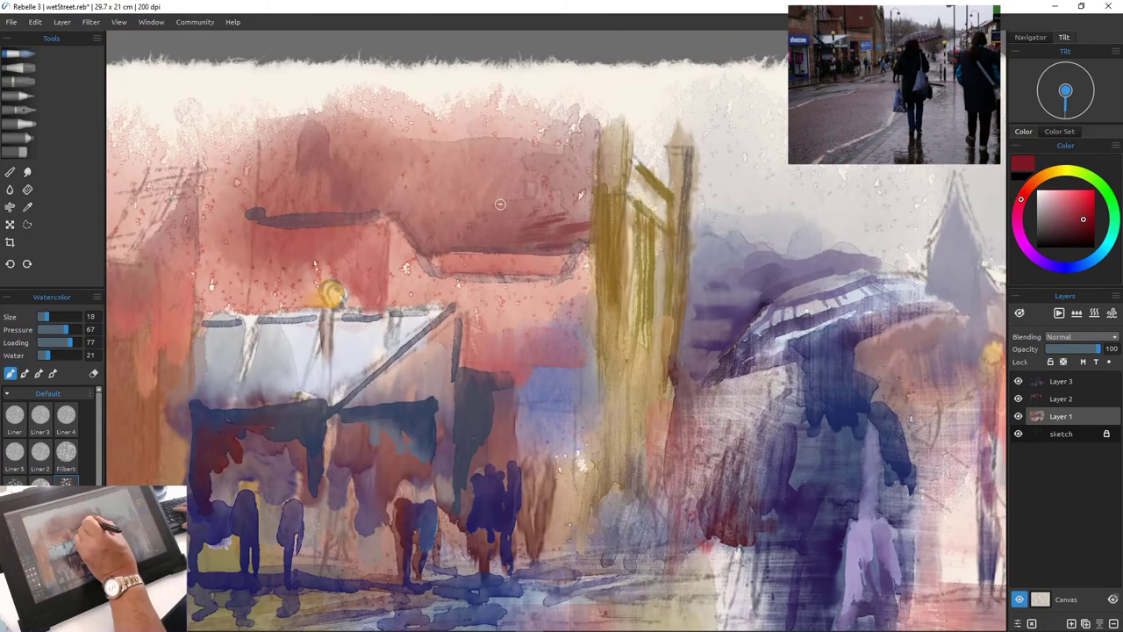
mouse_move(588, 207)
mouse_down()
mouse_move(540, 198)
mouse_move(582, 230)
mouse_move(481, 236)
mouse_up()
scroll(562, 206, down, 4)
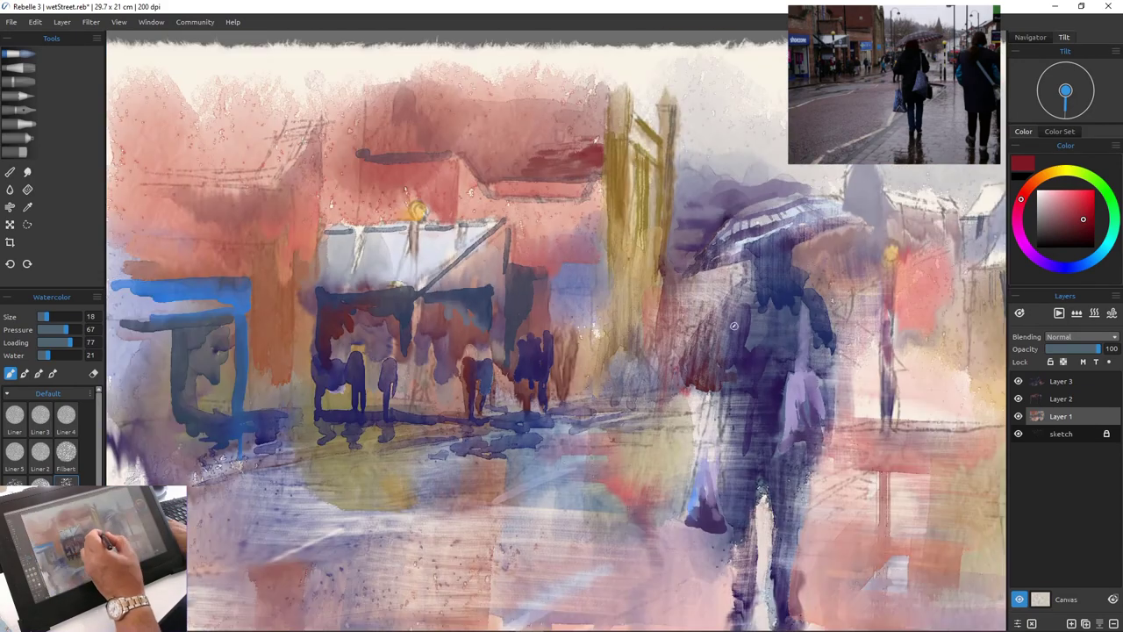
Add a muted red shadow above the roof trim beside the tower with the brush water at 53
click(1069, 215)
click(61, 355)
drag(553, 172, 601, 165)
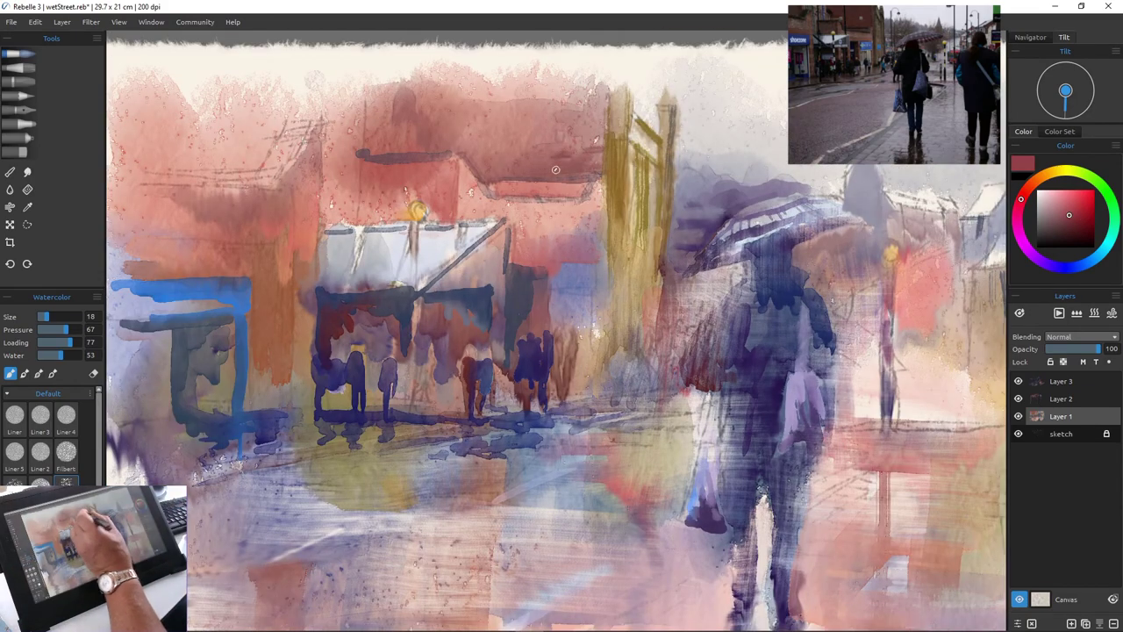
click(59, 355)
Add a new layer above Layer 3 and erase the roof trim outline beside the tower on Layer 3
click(1072, 624)
drag(1061, 416, 1061, 377)
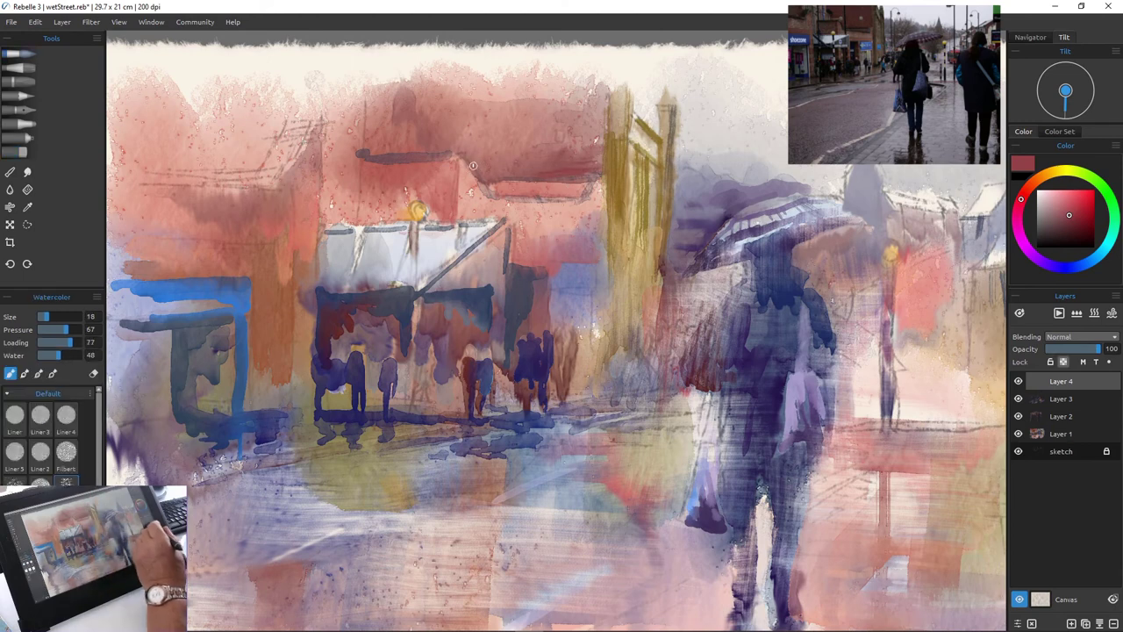
click(1061, 399)
click(18, 151)
mouse_move(592, 179)
mouse_down()
mouse_move(577, 193)
mouse_move(581, 170)
mouse_move(508, 173)
mouse_move(522, 160)
mouse_move(511, 171)
mouse_move(551, 202)
mouse_up()
Outline the sloping roof trim beside the tower in dark blue on Layer 4 with loading 39 and water 67
click(18, 53)
click(1061, 381)
click(17, 152)
click(17, 54)
click(66, 342)
click(47, 317)
key(ctrl+z)
click(1066, 267)
key(ctrl+z)
click(54, 342)
click(66, 356)
key(ctrl+z)
key(ctrl+z)
key(ctrl+z)
mouse_move(448, 201)
mouse_down()
mouse_move(552, 202)
mouse_move(453, 180)
mouse_up()
key(ctrl+z)
Draw the dormer's posts, small roof and dark side block above the ledge using colours sampled from the painting
drag(368, 133, 362, 153)
alt+click(357, 135)
alt+click(373, 127)
key(ctrl+z)
drag(371, 132, 371, 154)
drag(393, 107, 399, 153)
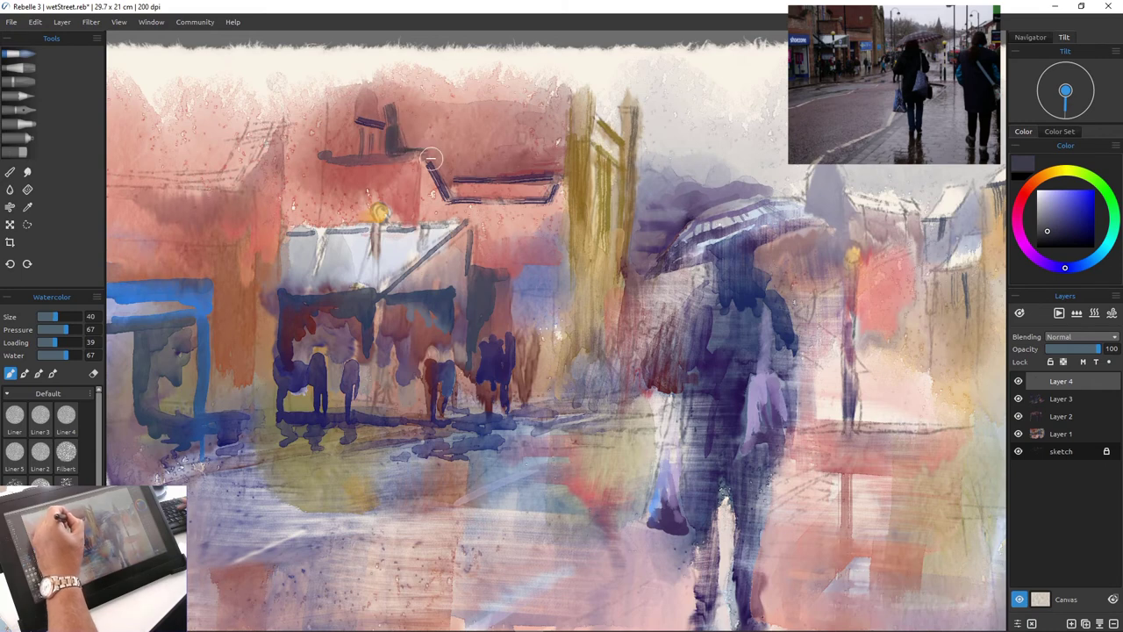
Blend the dark block beside the dormer into the facade with sampled blue and brick red washes
alt+click(453, 141)
mouse_move(398, 111)
mouse_down()
mouse_move(429, 140)
mouse_move(397, 142)
mouse_move(433, 152)
mouse_up()
alt+click(812, 281)
alt+click(401, 142)
alt+click(337, 128)
drag(373, 107, 474, 147)
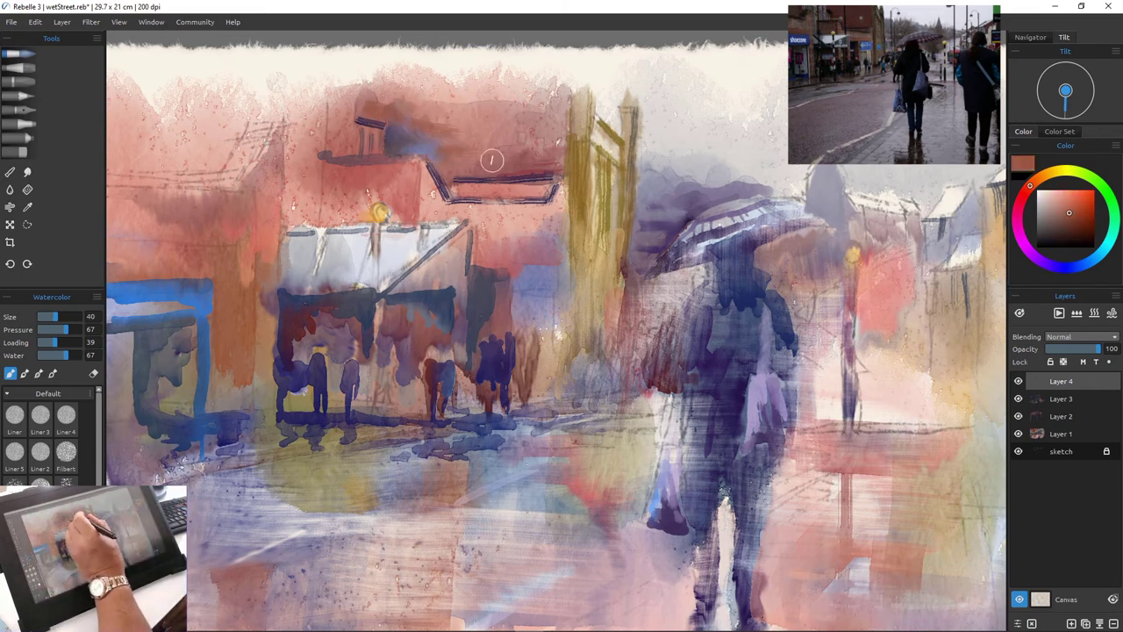
drag(362, 94, 343, 143)
key(ctrl+z)
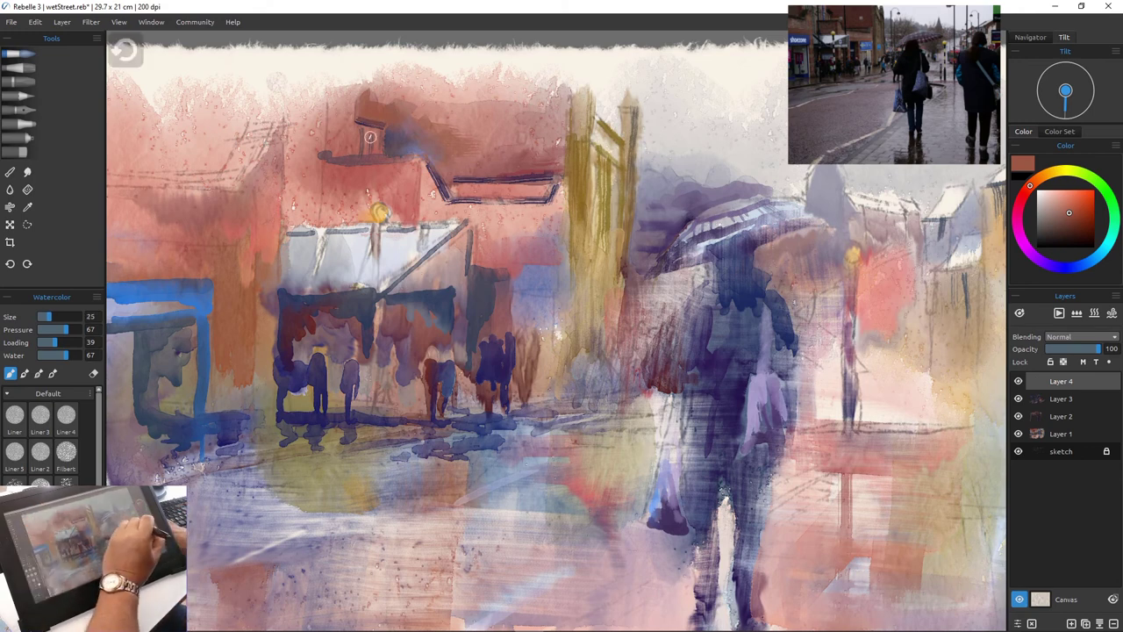
Draw rows of thin dark vertical window strokes on the brick building left of the dormer
alt+click(370, 137)
key([)
drag(291, 110, 292, 139)
drag(305, 107, 304, 191)
drag(291, 160, 292, 191)
drag(306, 202, 305, 224)
key(])
key([)
Fill the wall below the dormer ledge with dark red and set the brush to size 60, loading 29 and water 86
alt+click(372, 156)
mouse_move(332, 161)
mouse_down()
mouse_move(327, 211)
mouse_move(361, 178)
mouse_move(364, 195)
mouse_move(343, 201)
mouse_up()
click(1070, 220)
click(63, 317)
click(51, 342)
click(74, 356)
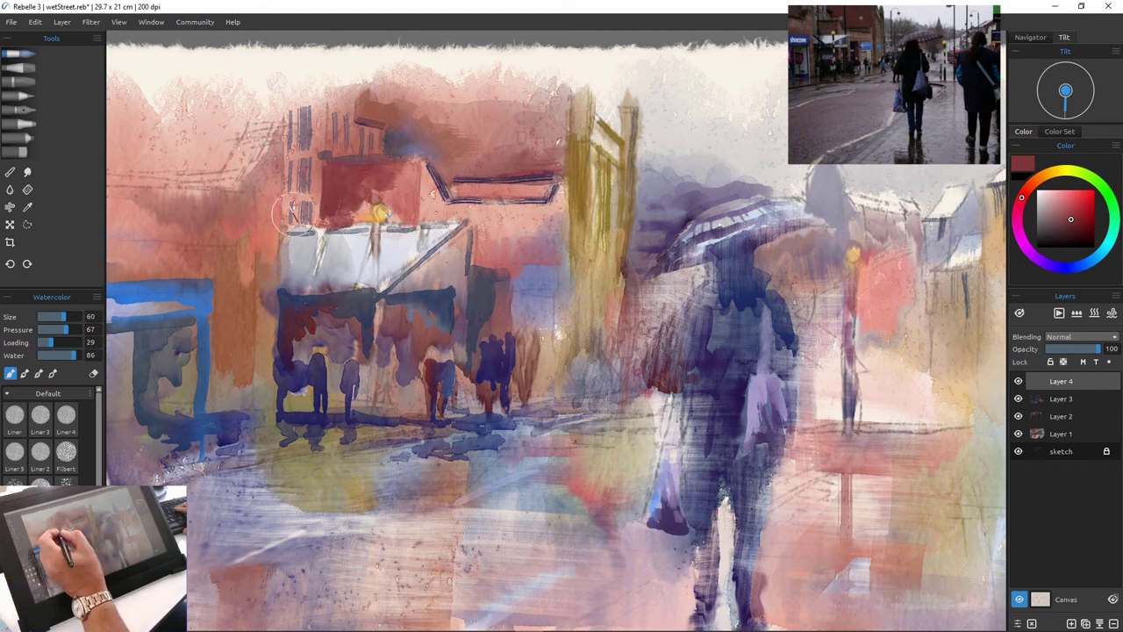
Brush pale pinkish-white bands across the left building's roof and facade and the orange pillar beside the awning
alt+click(269, 173)
alt+click(660, 256)
mouse_move(263, 158)
mouse_down()
mouse_move(192, 214)
mouse_move(133, 191)
mouse_up()
drag(236, 214, 130, 216)
drag(284, 193, 269, 169)
key(ctrl+minus)
key(ctrl+minus)
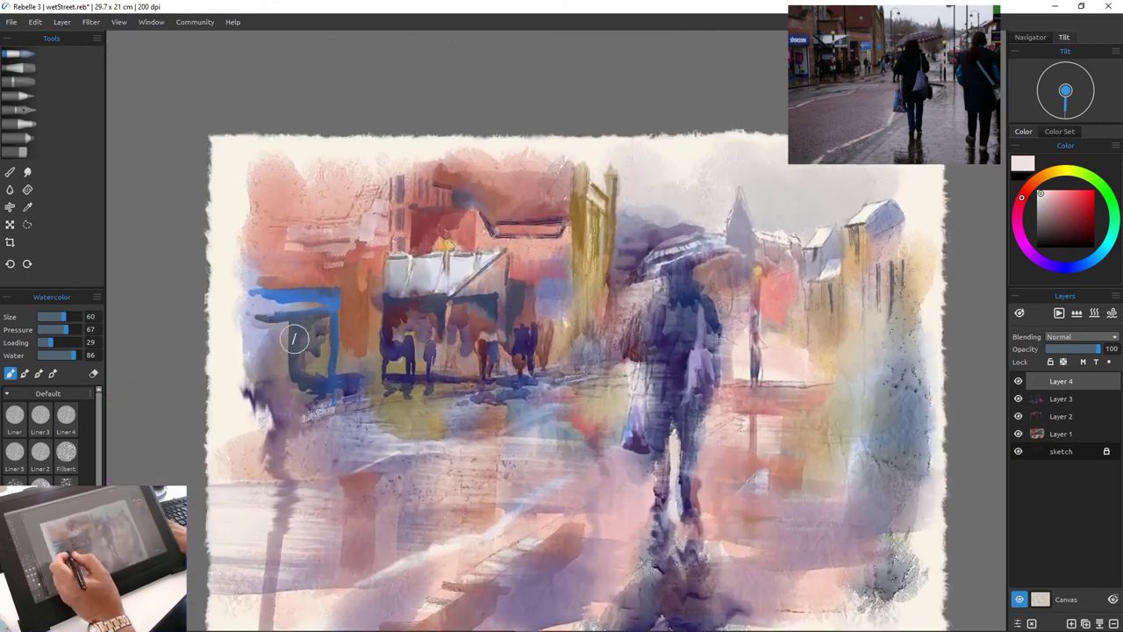
drag(274, 262, 333, 256)
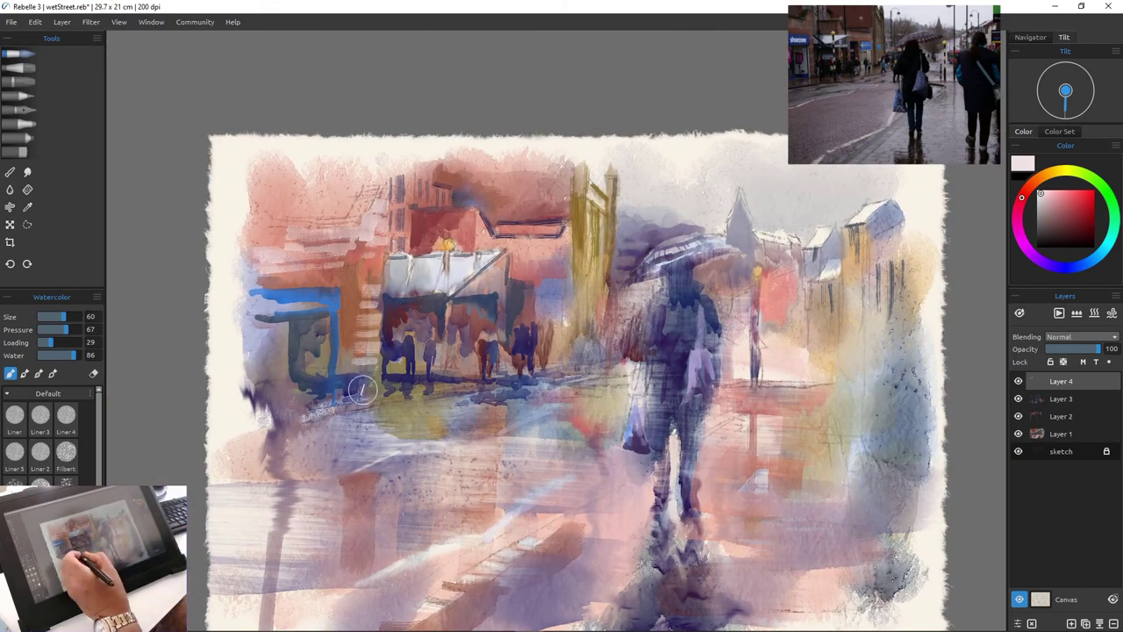
Paint a pale pinkish-white vertical post down the right edge of the blue shopfront
drag(340, 295, 339, 401)
key(bracketleft)
key(bracketleft)
key(bracketleft)
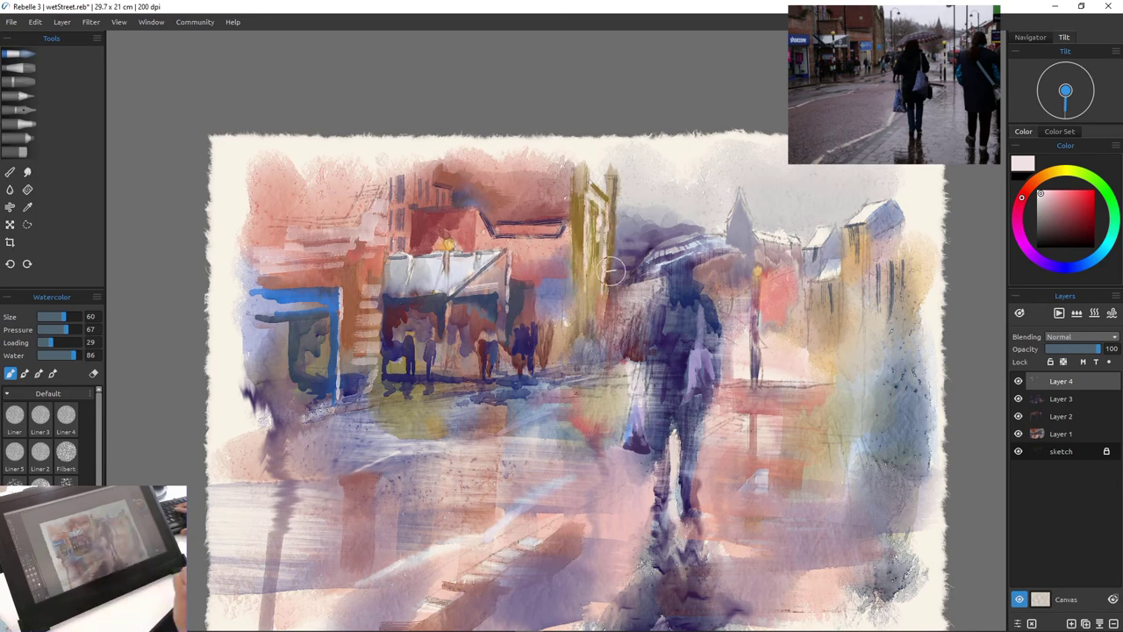
Add muted blue to the wall beside the yellow tower and navy strokes across the shopfront and its left edge
drag(562, 301, 565, 312)
click(1080, 266)
click(1060, 211)
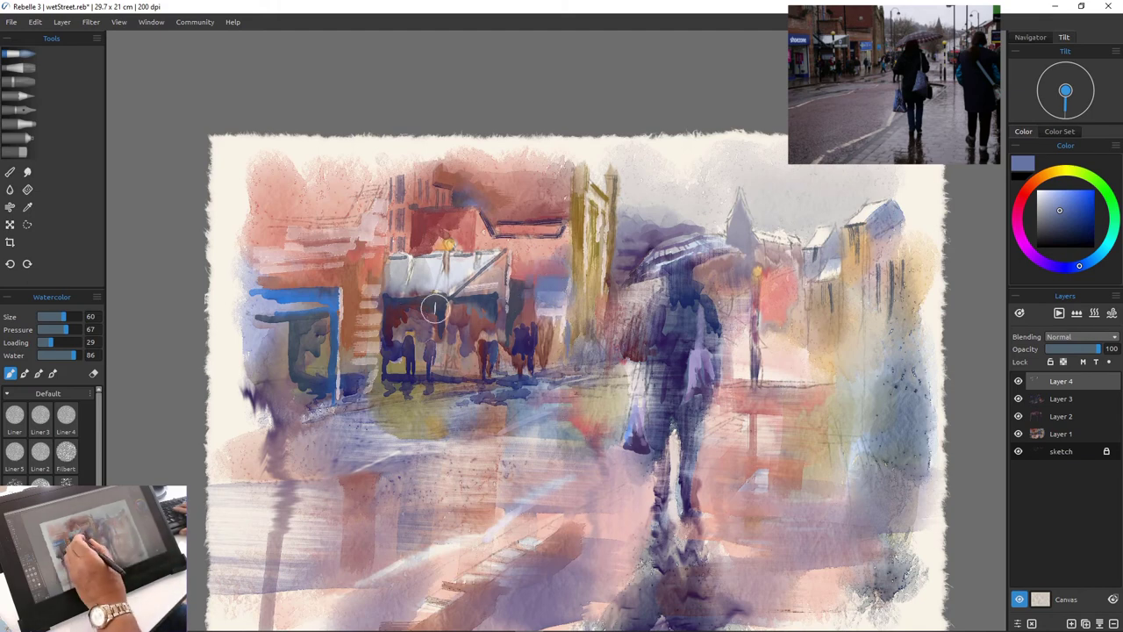
click(1085, 231)
mouse_move(279, 301)
mouse_down()
mouse_move(248, 321)
mouse_move(274, 314)
mouse_up()
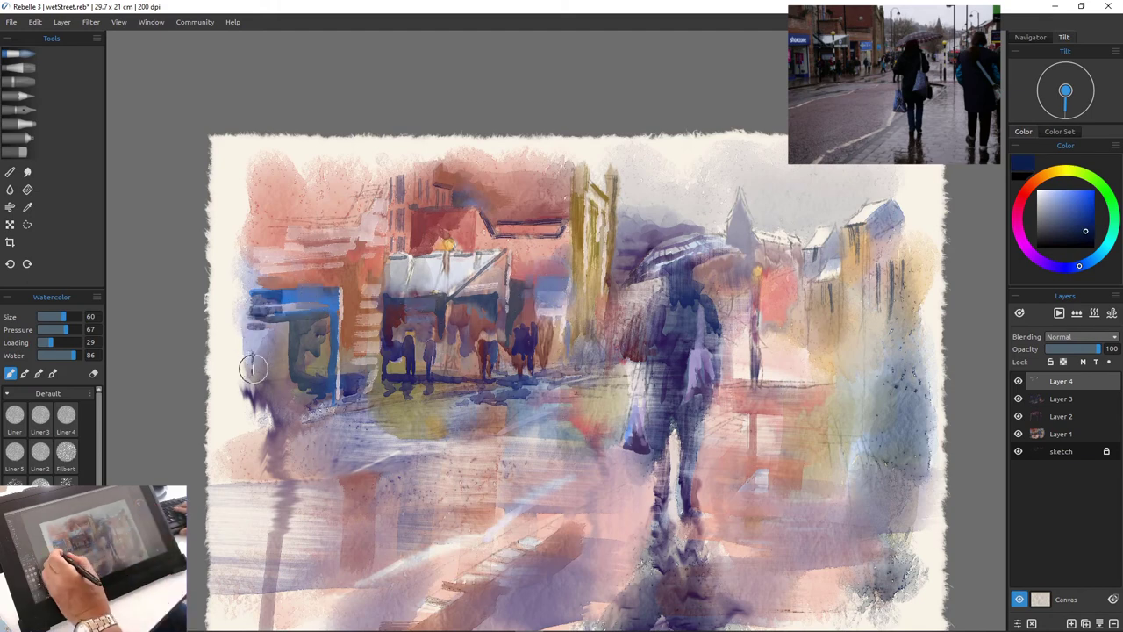
drag(252, 367, 249, 422)
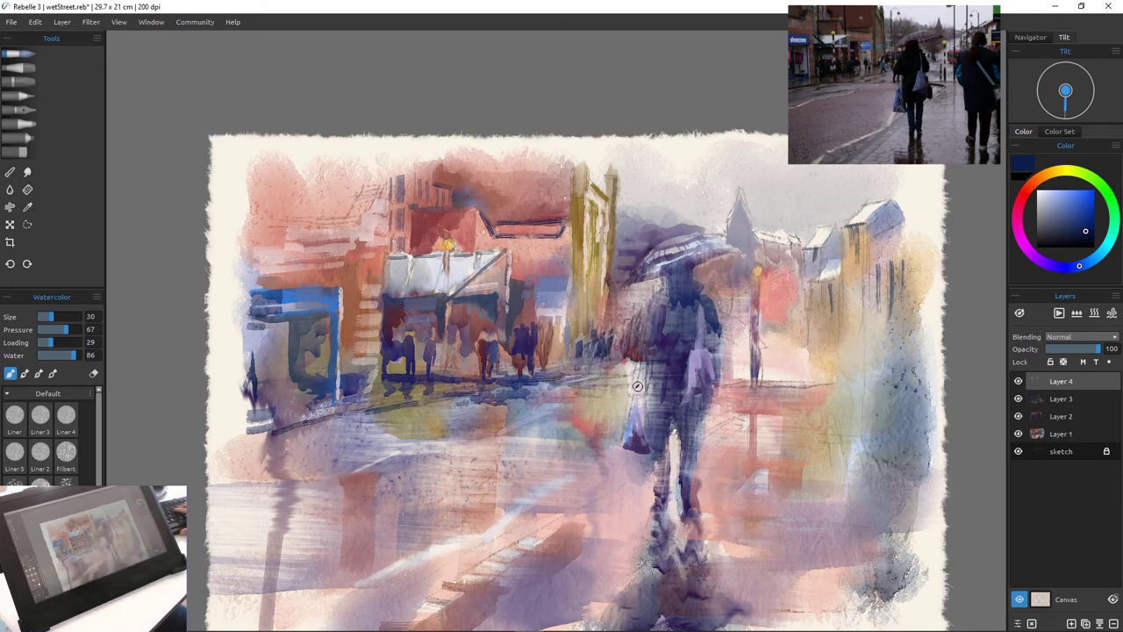
Touch in the distant crowd beside the umbrella figure with blue and choose a pale pink for the pole under the awning
click(1071, 208)
mouse_move(620, 336)
mouse_down()
mouse_move(620, 347)
mouse_move(581, 353)
mouse_up()
click(1053, 201)
click(1044, 191)
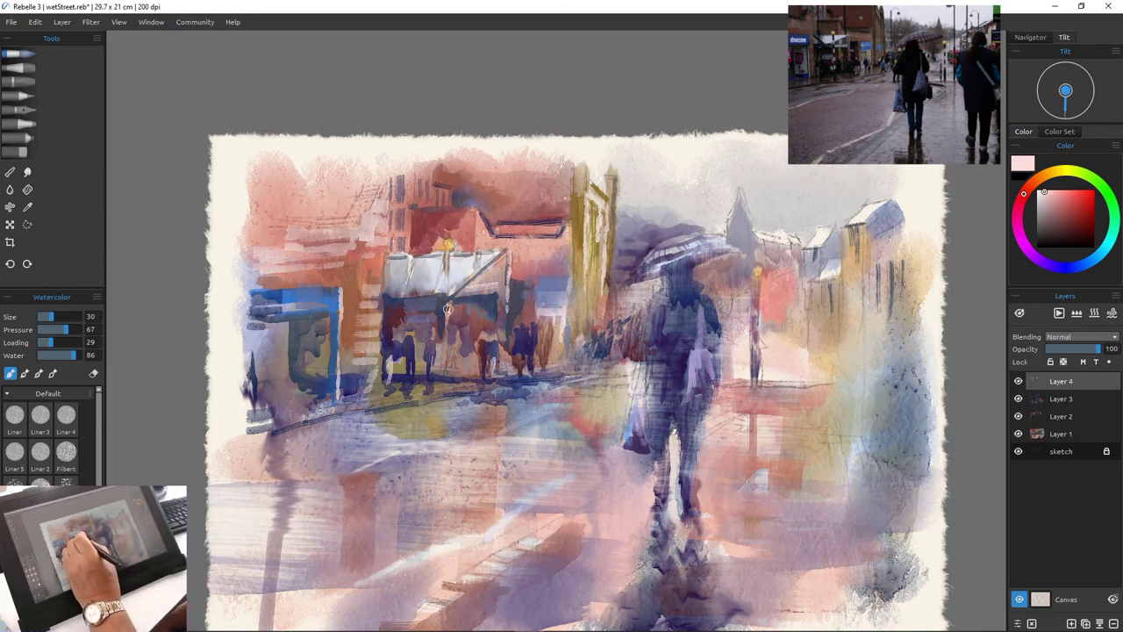
Paint bright orange globes on both beacon poles and dark purple bands on the poles and the kerb line behind the figure
alt+click(758, 373)
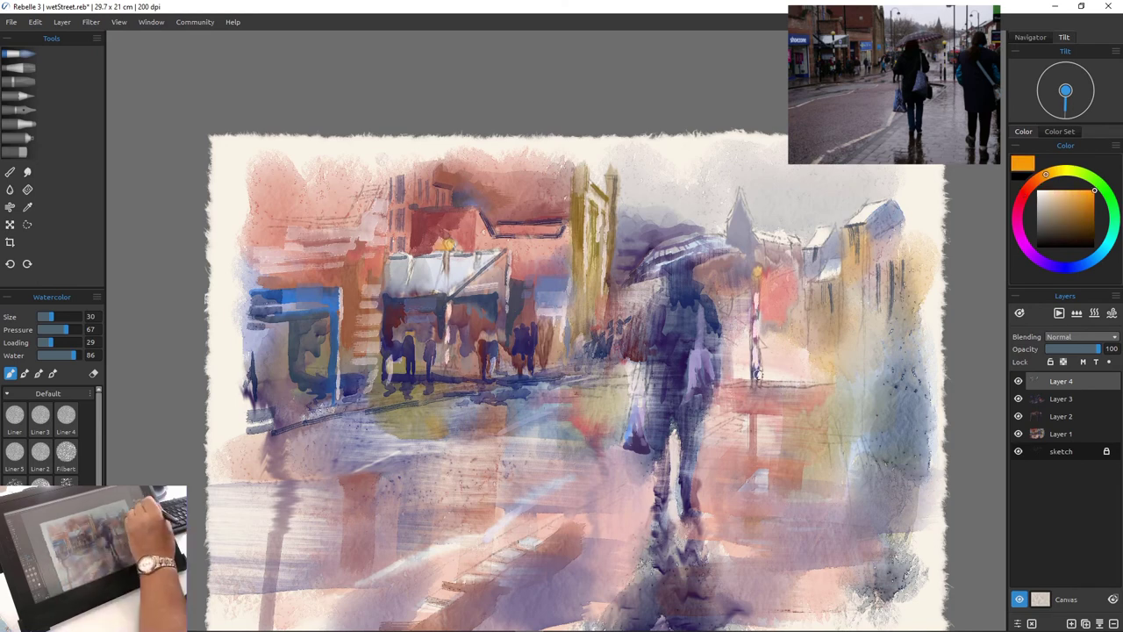
alt+click(409, 255)
drag(447, 254, 446, 281)
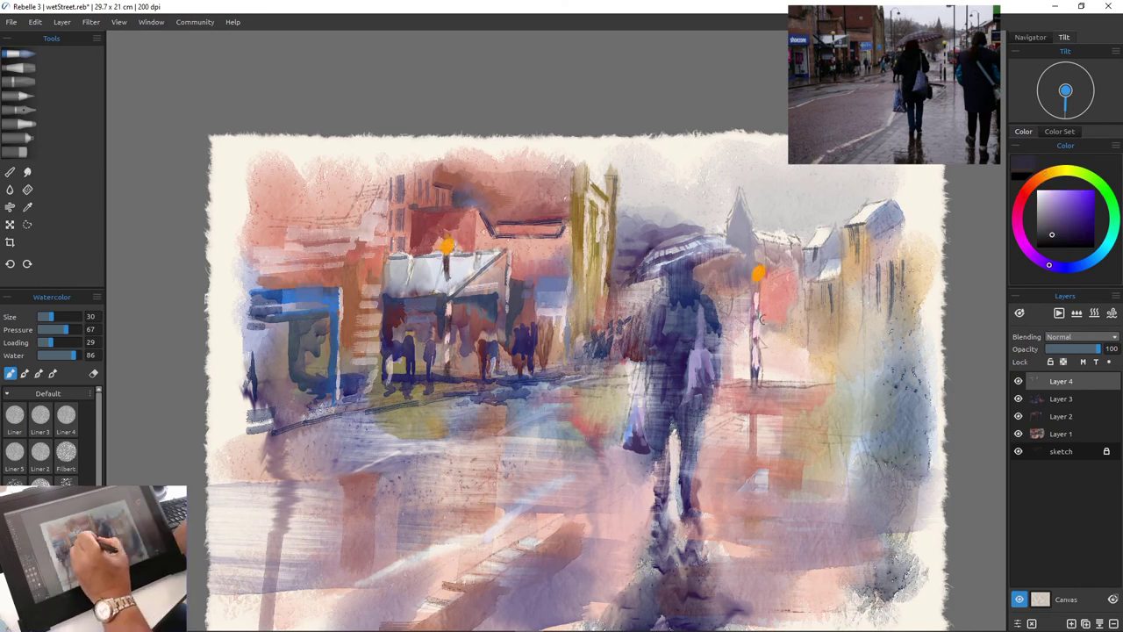
drag(712, 384, 828, 390)
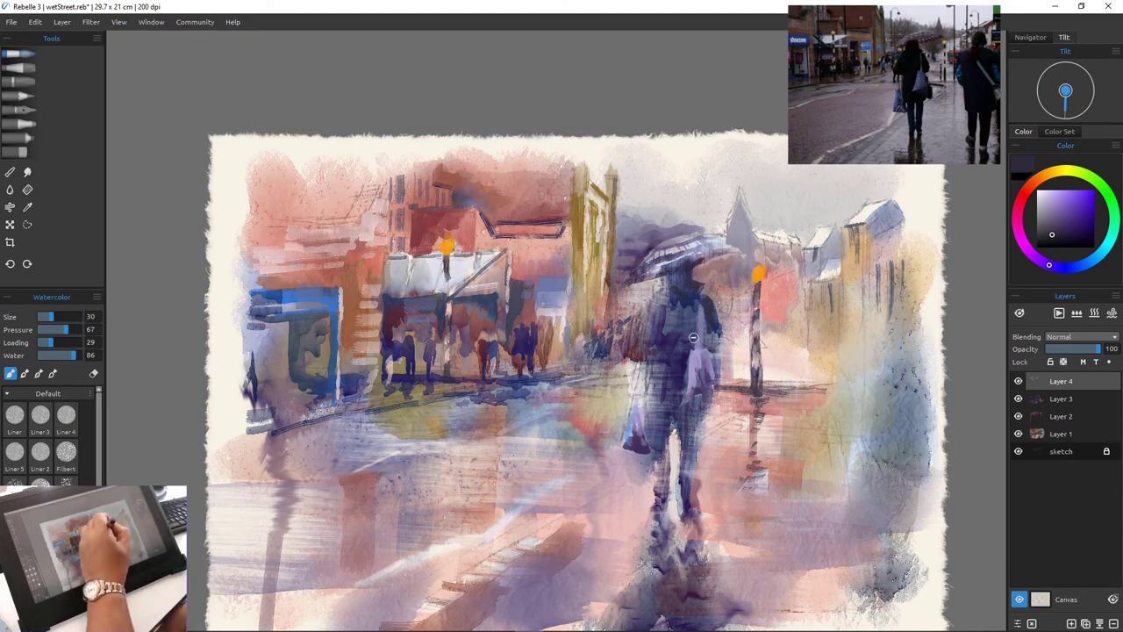
Darken the umbrella figure's coat and sleeve with dark purple, enlarging the brush to size 70
drag(693, 337, 683, 404)
key(])
key(])
key(])
key(])
drag(656, 303, 639, 348)
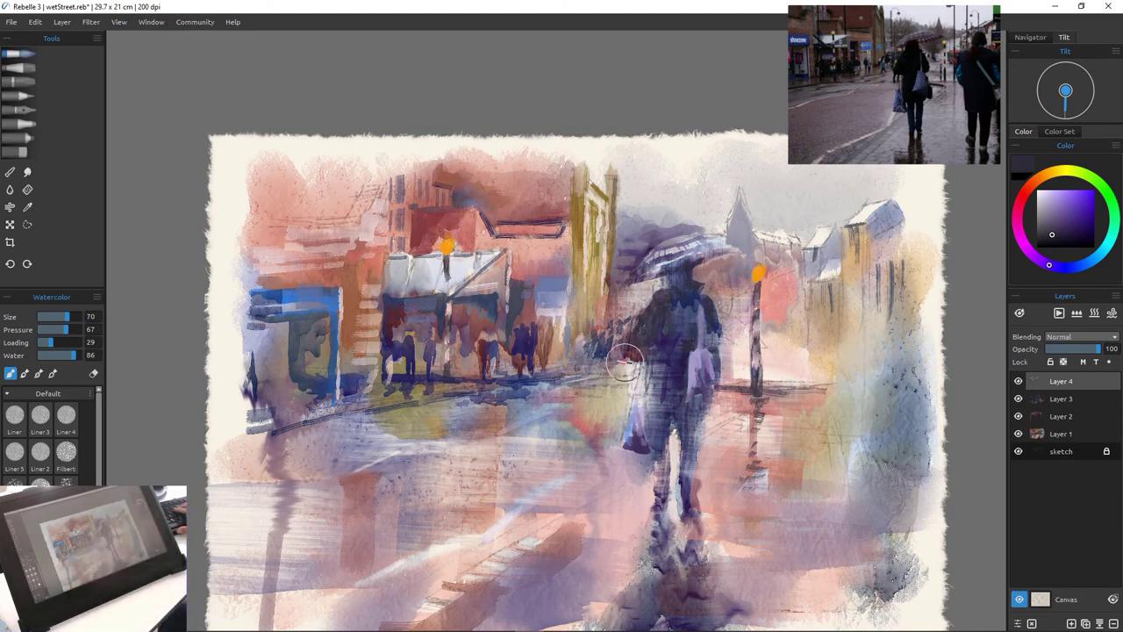
Draw thin indigo kerb strokes on both sides of the figure's legs, undoing and repainting the first attempt
key([)
key([)
key([)
alt+click(684, 425)
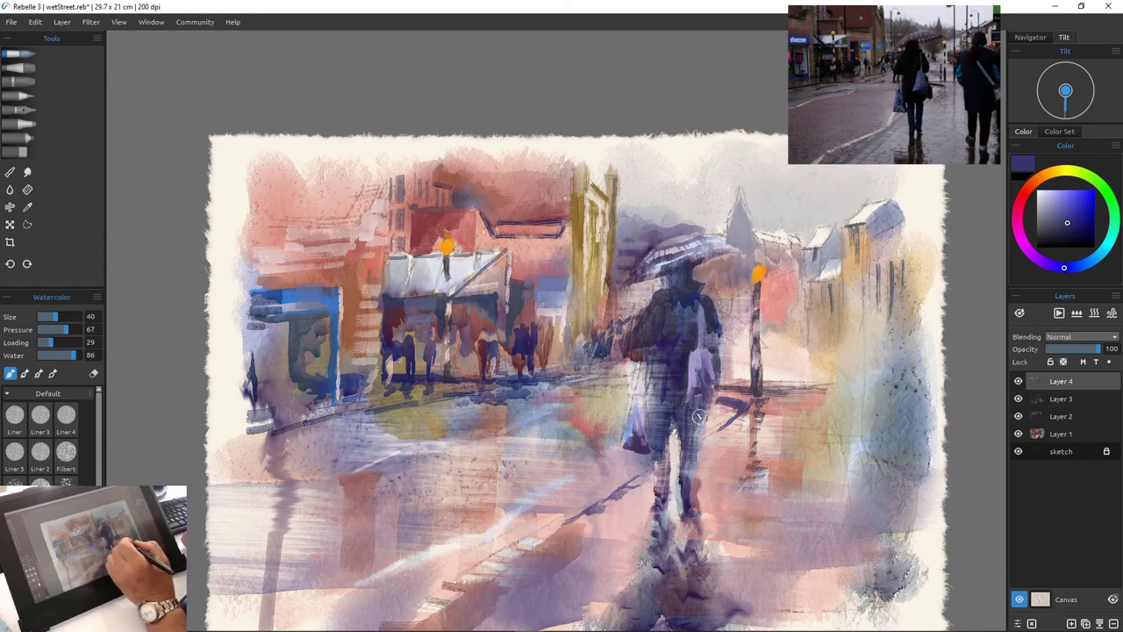
key(ctrl+z)
drag(718, 400, 742, 406)
drag(725, 414, 734, 415)
key(])
key(])
drag(751, 411, 720, 434)
drag(643, 481, 604, 505)
Wash muted dark red over the wet pavement on both sides of the figure with a large brush of size 90 to 100
click(1019, 206)
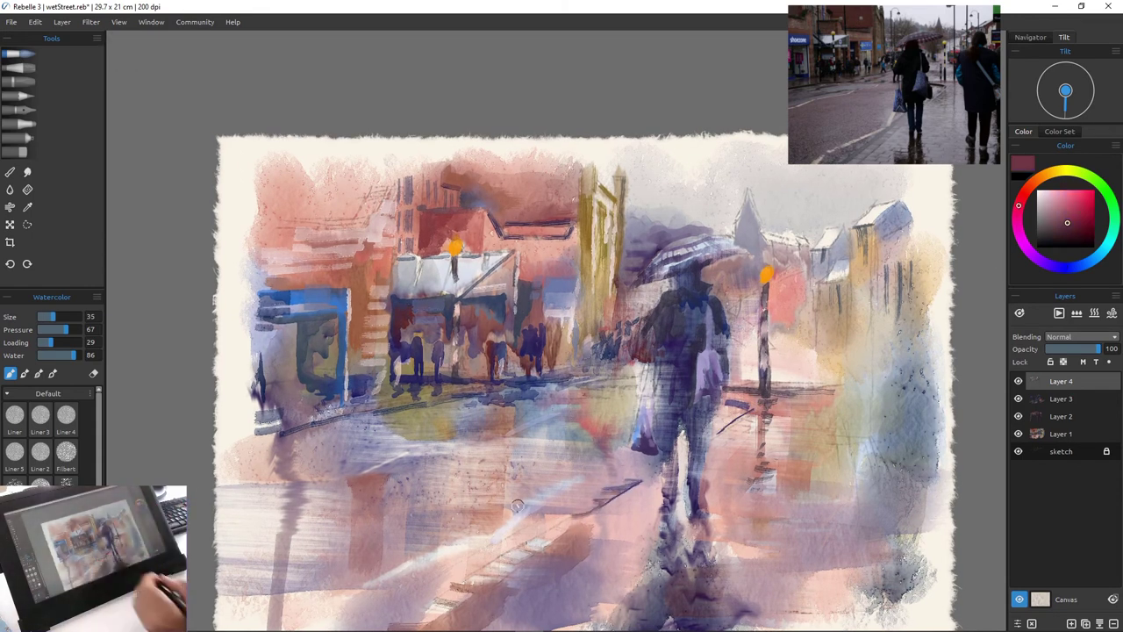
key(bracketright)
key(bracketright)
key(bracketright)
key(bracketright)
key(bracketright)
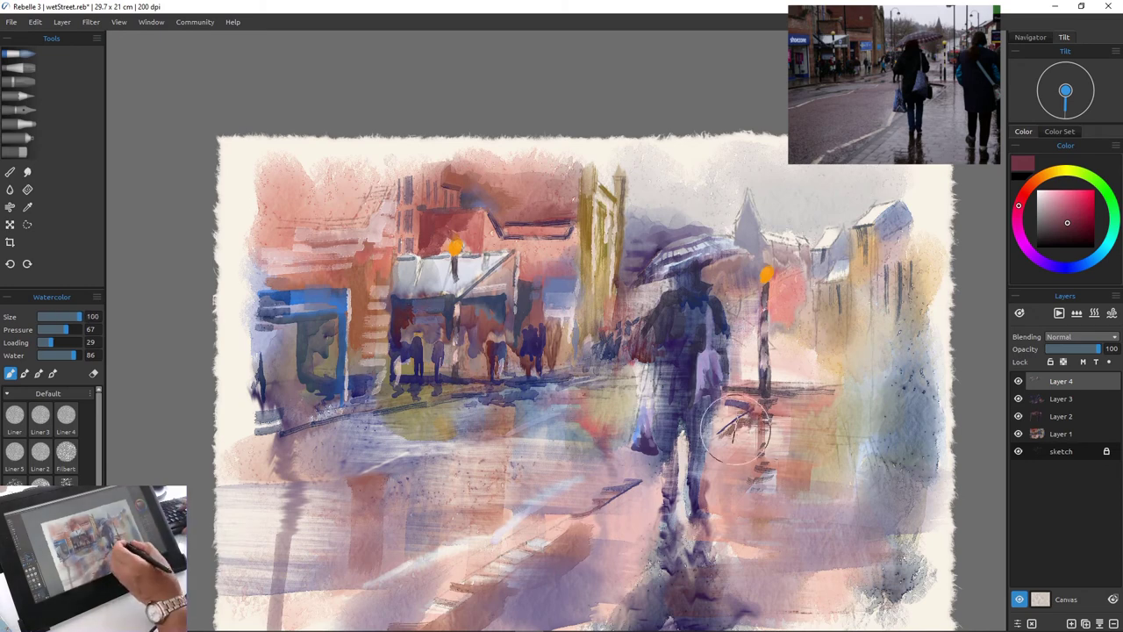
drag(726, 454, 772, 474)
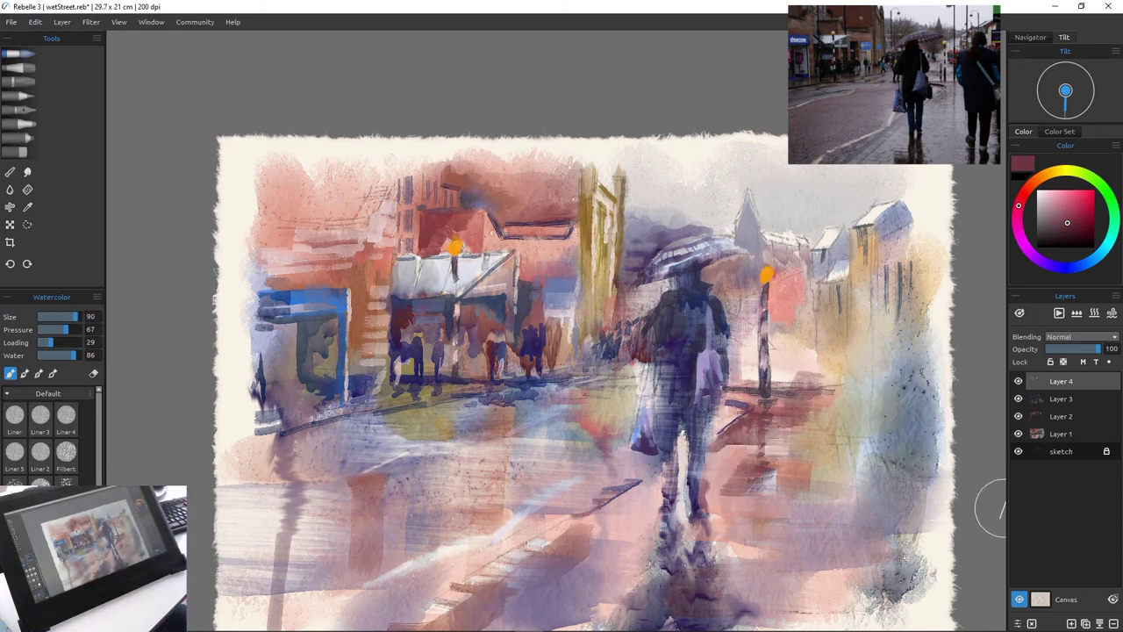
drag(620, 528, 562, 544)
drag(750, 525, 816, 507)
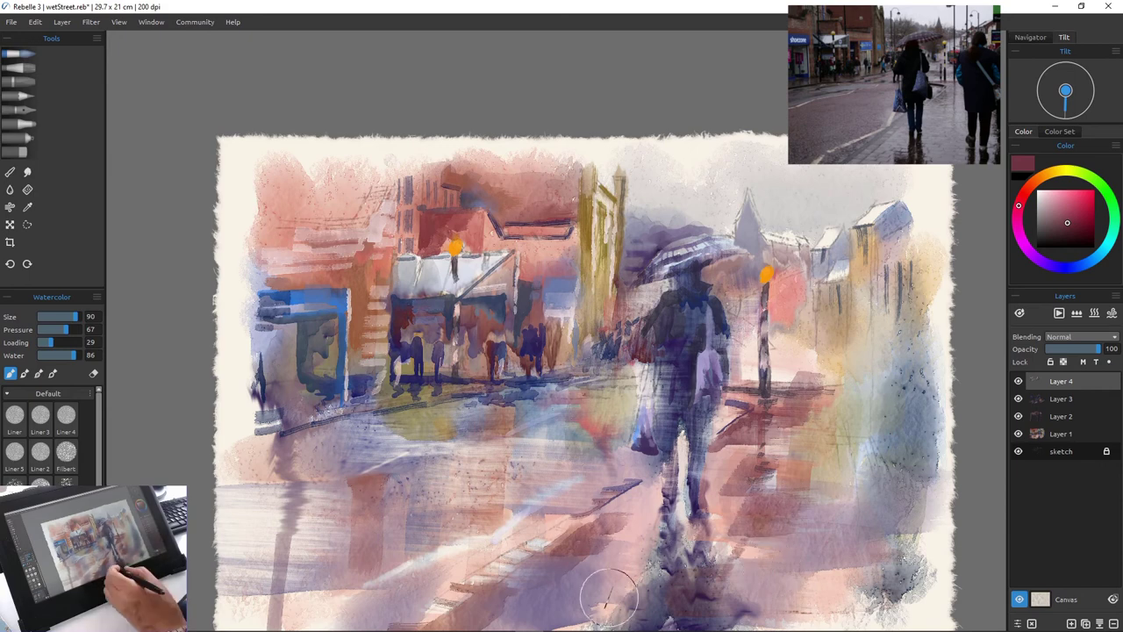
Glaze sampled purple over the paving and pull reflections down into the road below the shops
alt+click(640, 605)
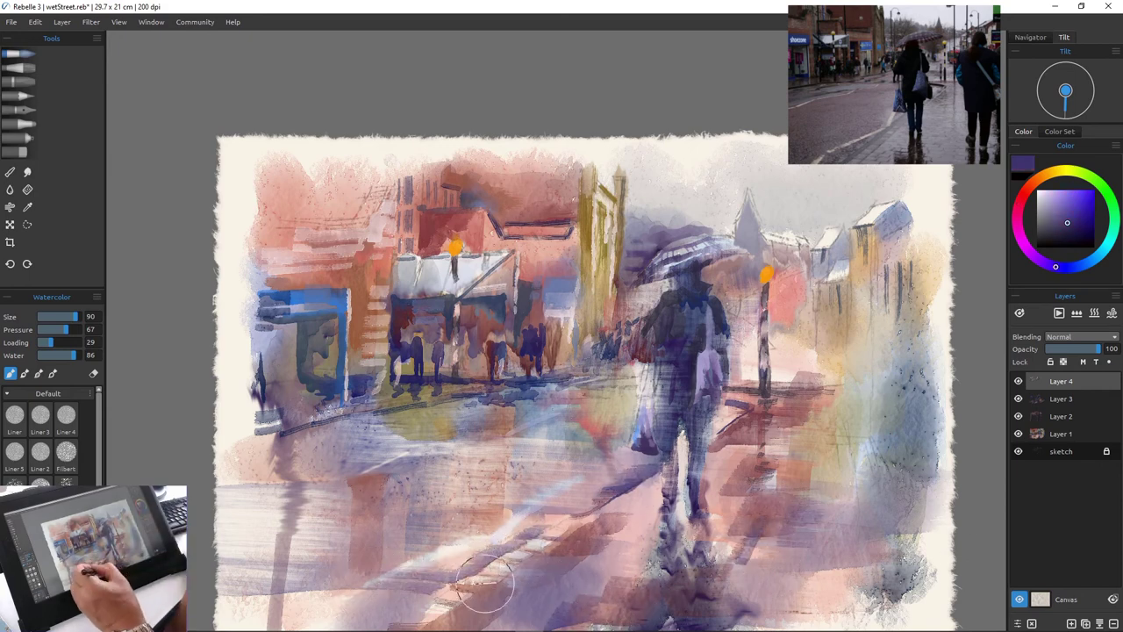
drag(590, 381, 614, 390)
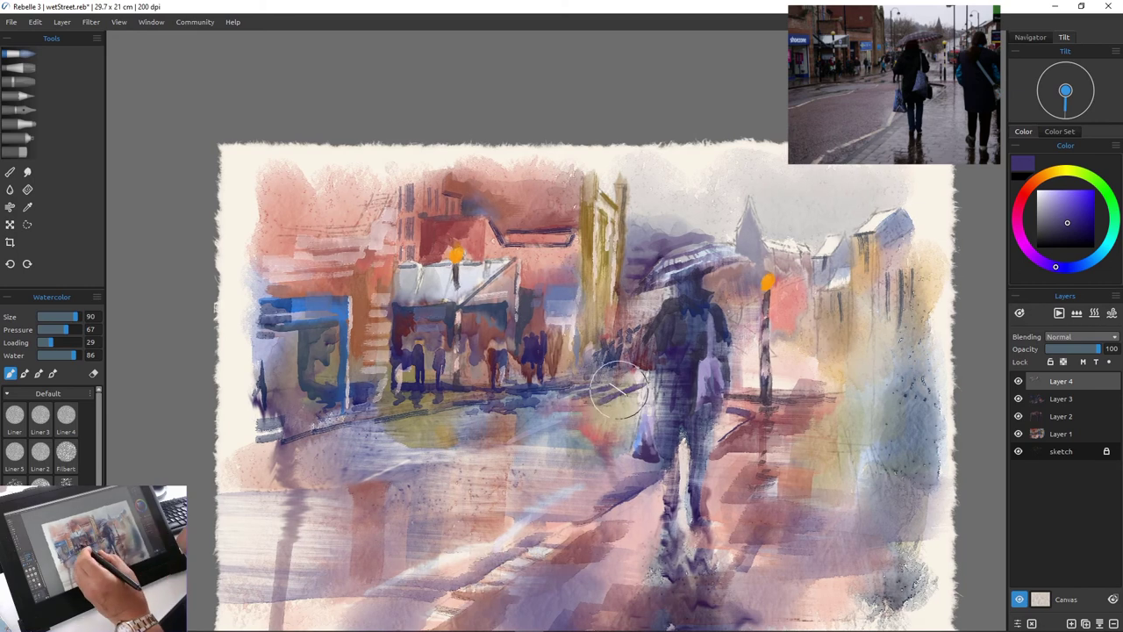
drag(489, 415, 526, 449)
drag(526, 402, 516, 452)
drag(425, 405, 341, 516)
Dry the wet paint and set the watercolor brush to erase at size 45
key(bracketleft)
key(bracketleft)
key(bracketleft)
key(bracketleft)
key(bracketleft)
key(bracketleft)
key(bracketleft)
key(bracketleft)
key(bracketleft)
key(f)
key(e)
Erase light streaks from the blue shopfront, working through the painting layers
click(1061, 399)
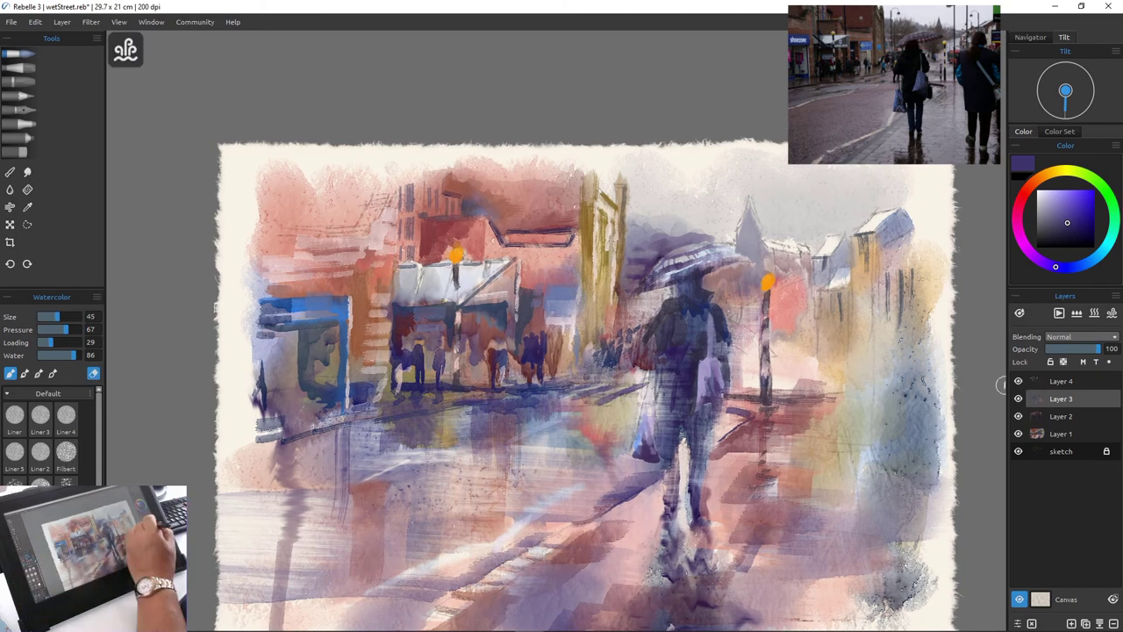
click(1061, 416)
click(1062, 433)
mouse_move(320, 295)
mouse_down()
mouse_move(297, 316)
mouse_move(339, 387)
mouse_up()
click(1061, 381)
click(1061, 398)
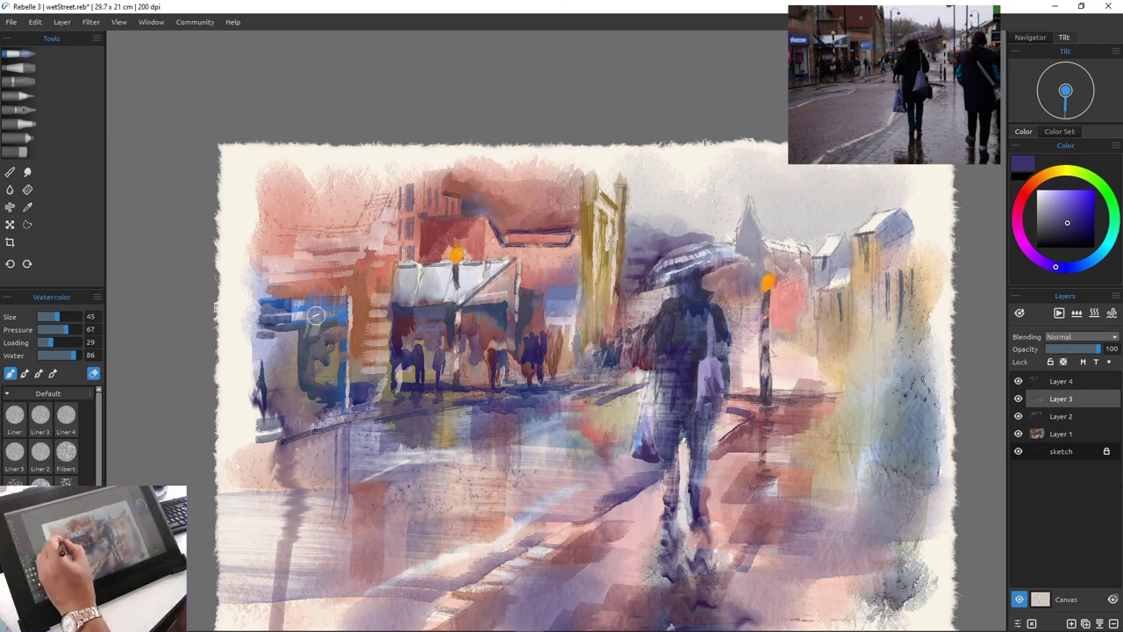
Erase soft highlights around the shop crowd on Layers 2 and 3, and undo the last change
click(1061, 381)
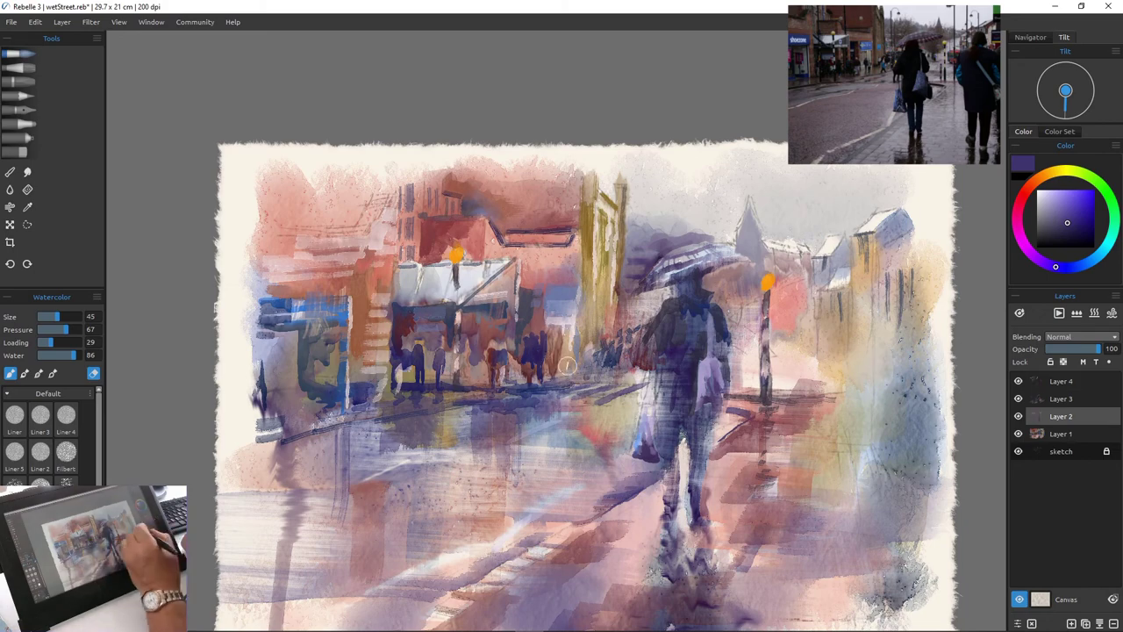
click(1061, 398)
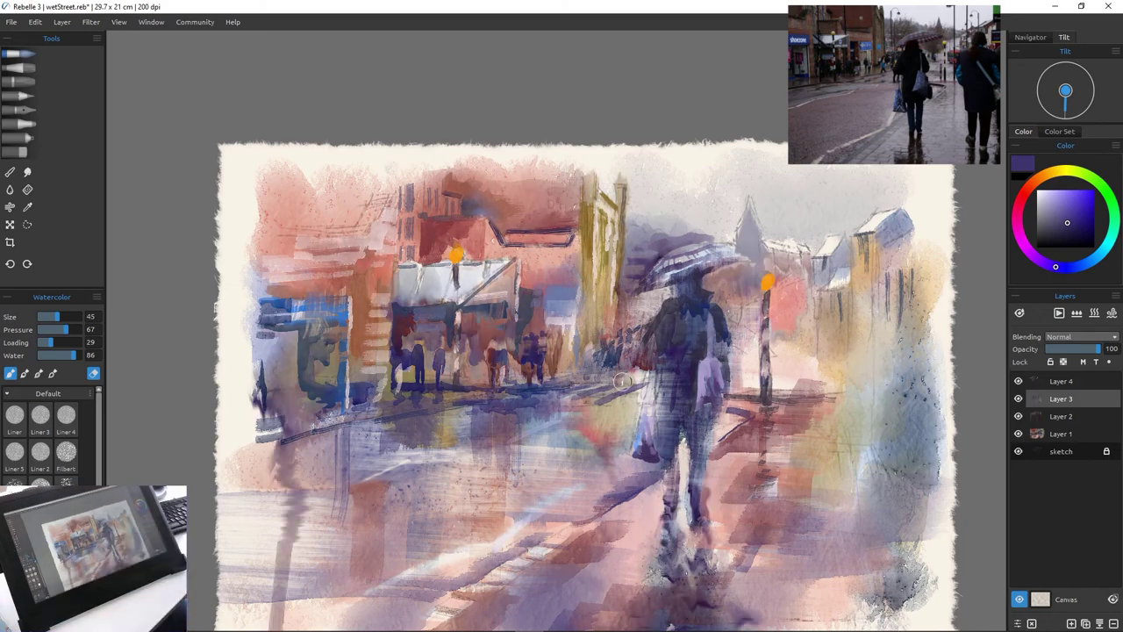
drag(446, 395, 430, 295)
scroll(584, 344, down, 1)
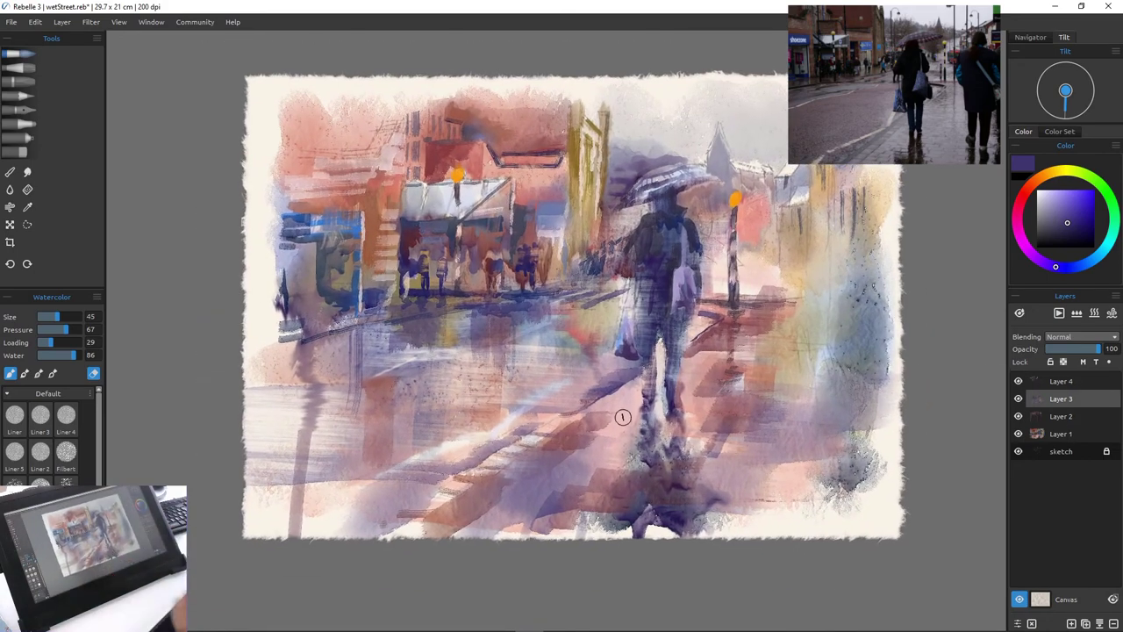
key(ctrl+z)
key(Down)
key(Down)
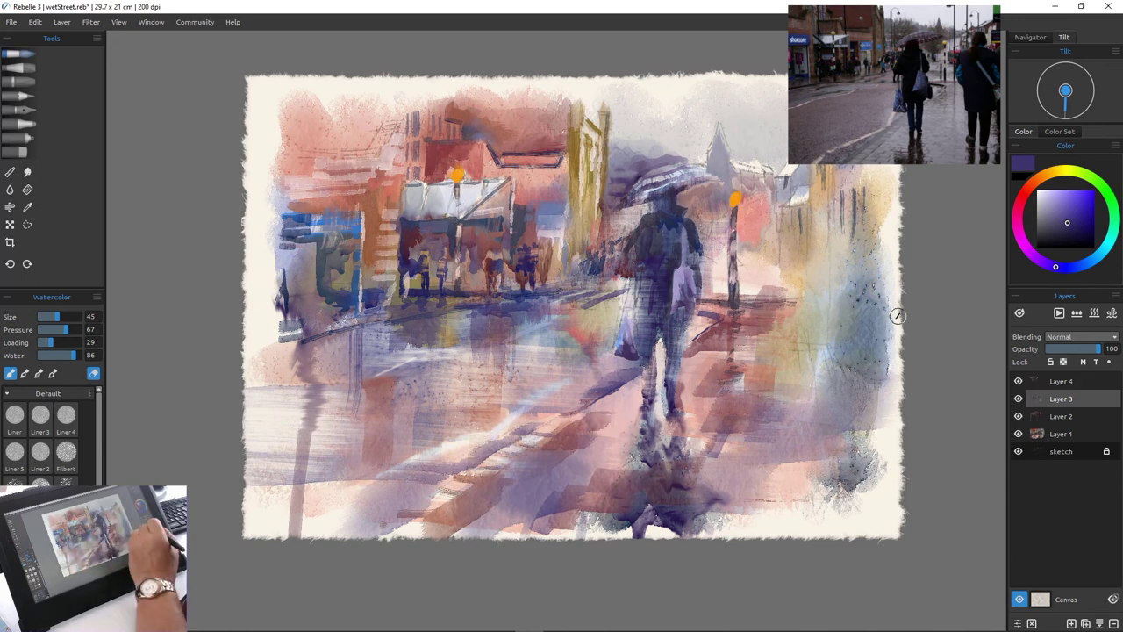
Sign the artist's name in the painting's lower-left corner on Layer 2 with a dark 2B pencil of size 40, and save the file
click(17, 96)
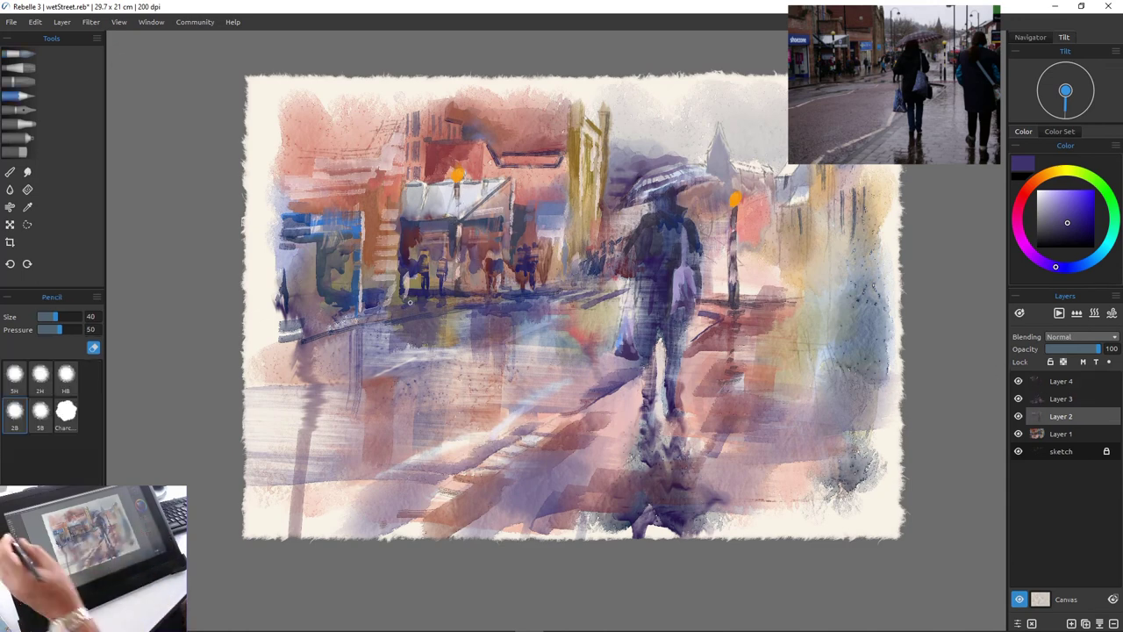
click(1049, 233)
click(93, 347)
drag(289, 501, 270, 519)
mouse_move(297, 504)
mouse_down()
mouse_move(299, 521)
mouse_move(323, 521)
mouse_up()
drag(349, 499, 334, 523)
mouse_move(366, 489)
mouse_down()
mouse_move(367, 520)
mouse_move(379, 499)
mouse_up()
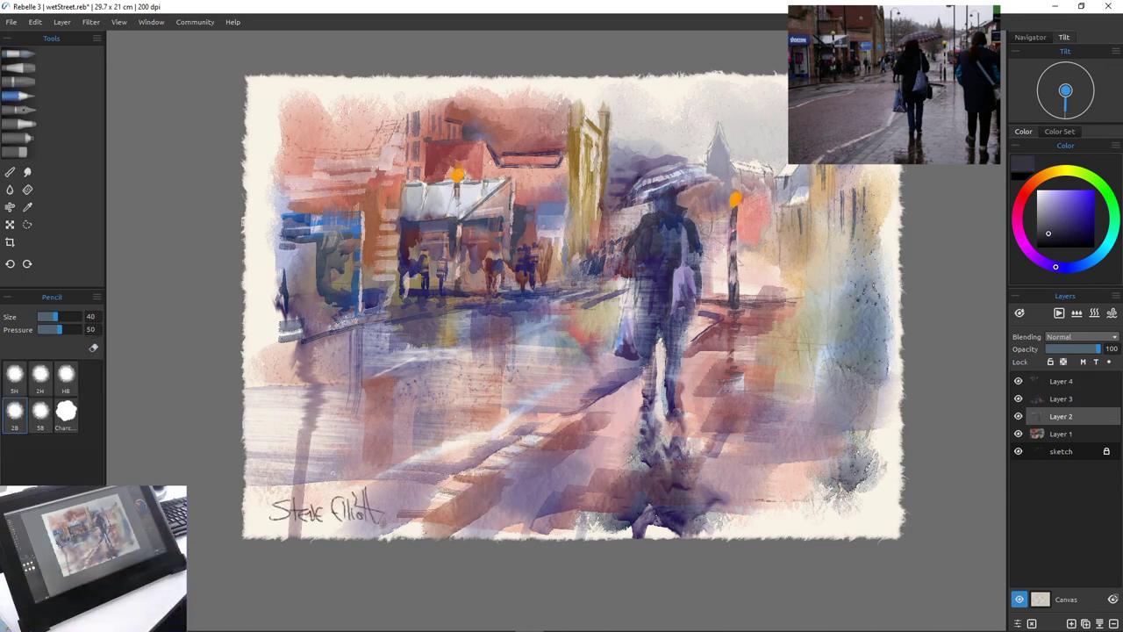
click(11, 21)
click(26, 74)
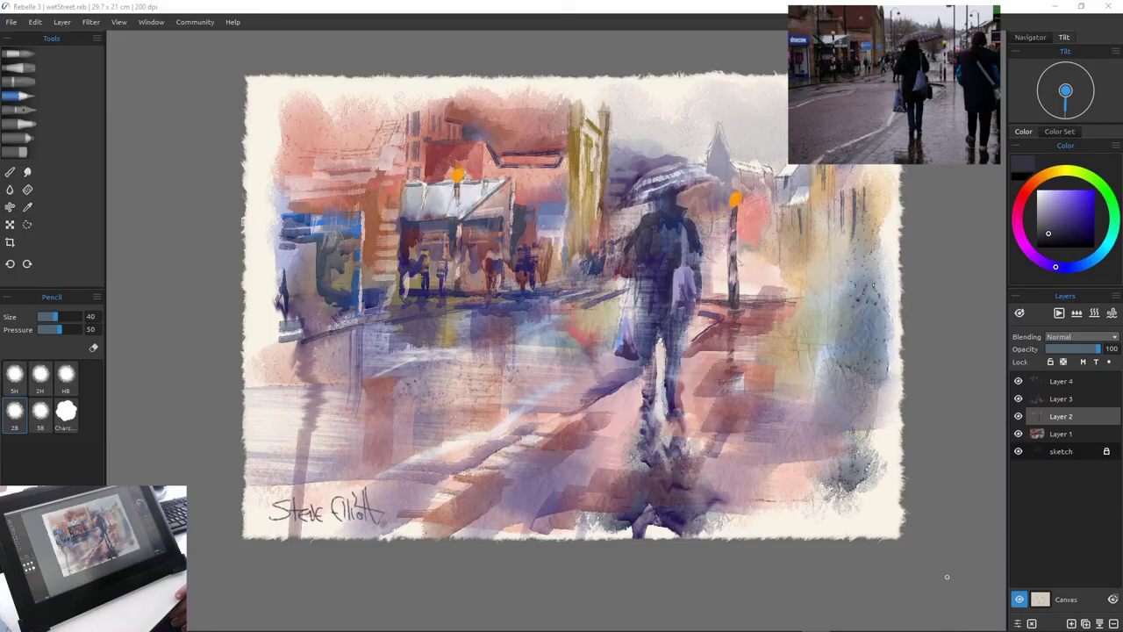
Merge Layers 1 to 4 into a single layer, leaving the sketch layer separate
click(1061, 381)
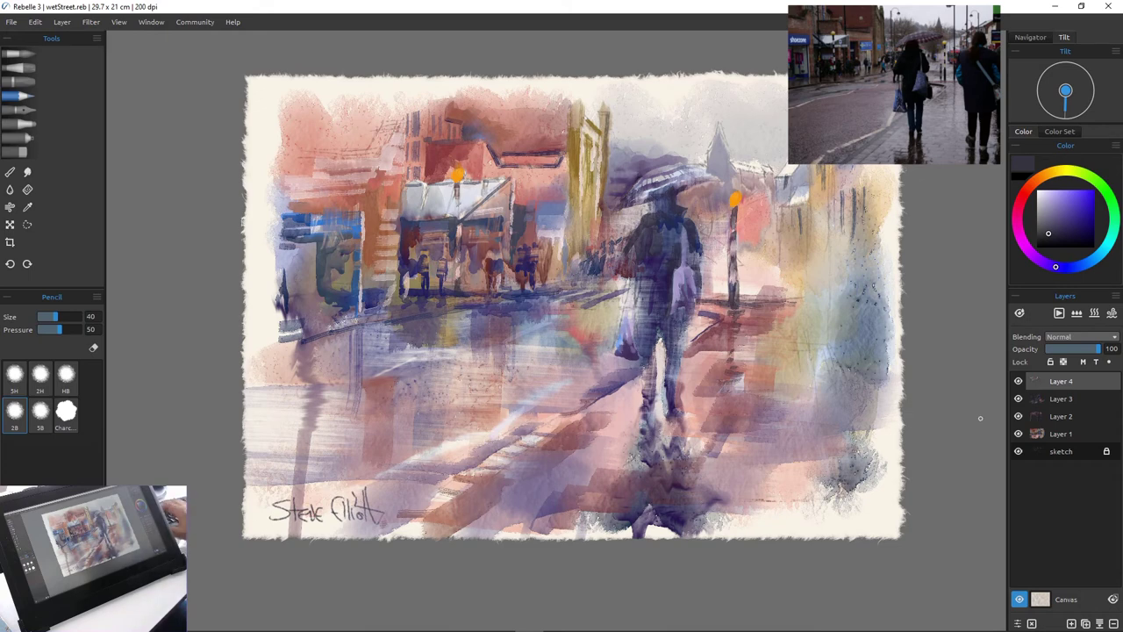
shift+click(1061, 433)
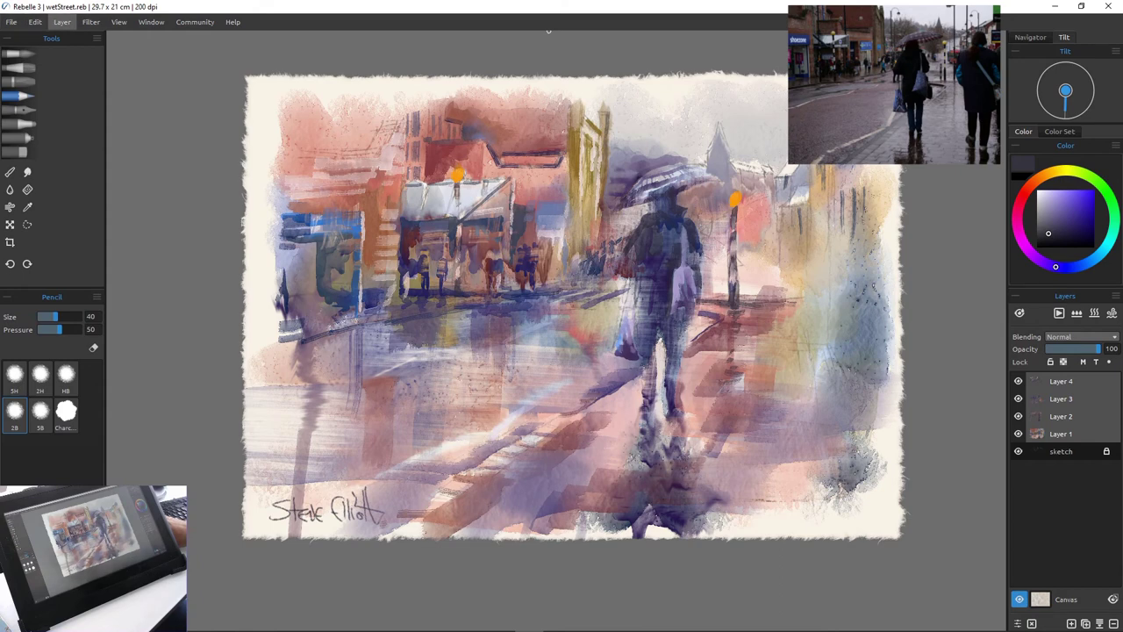
click(61, 22)
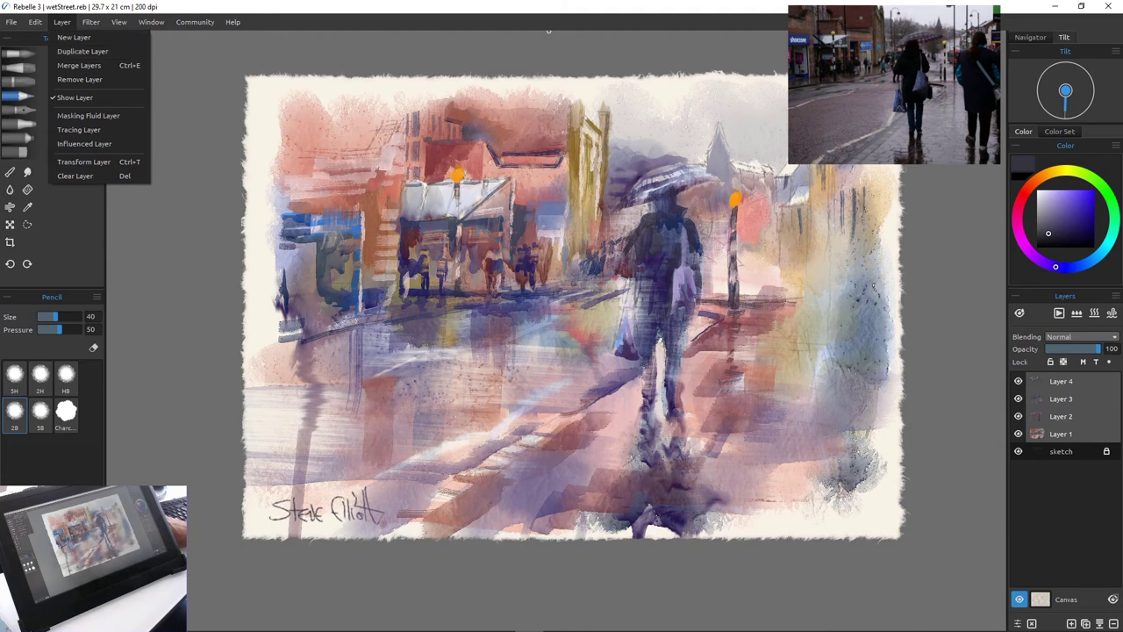
mouse_move(35, 22)
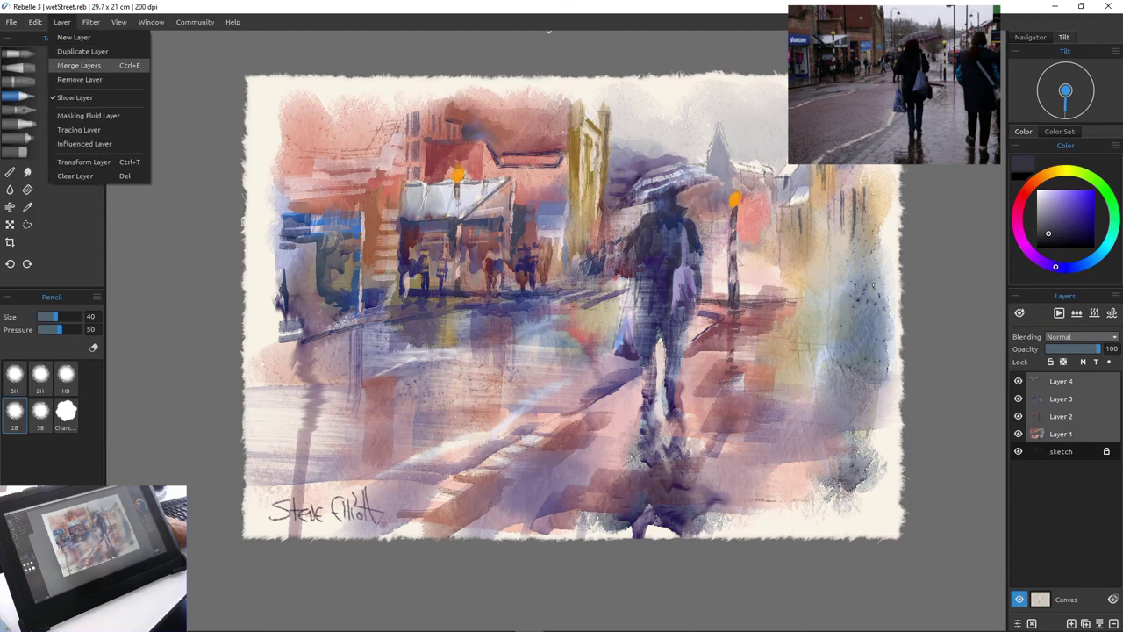
click(79, 65)
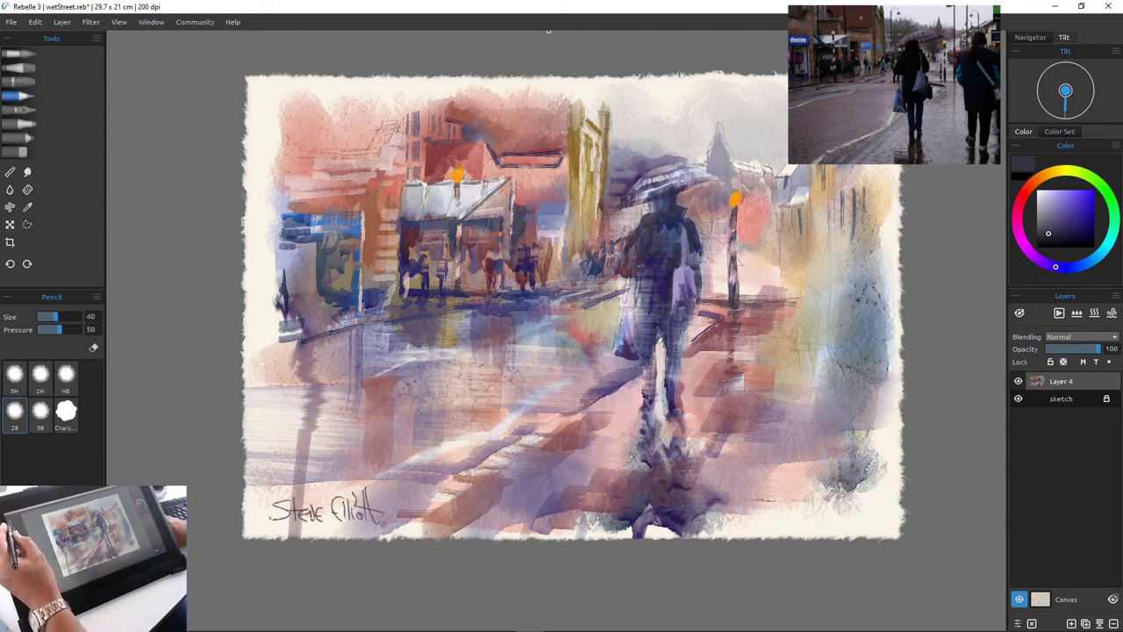
Erase crisp highlights into the umbrella, coat edges, bags and beacon globes with the watercolor brush at size 18
key(w)
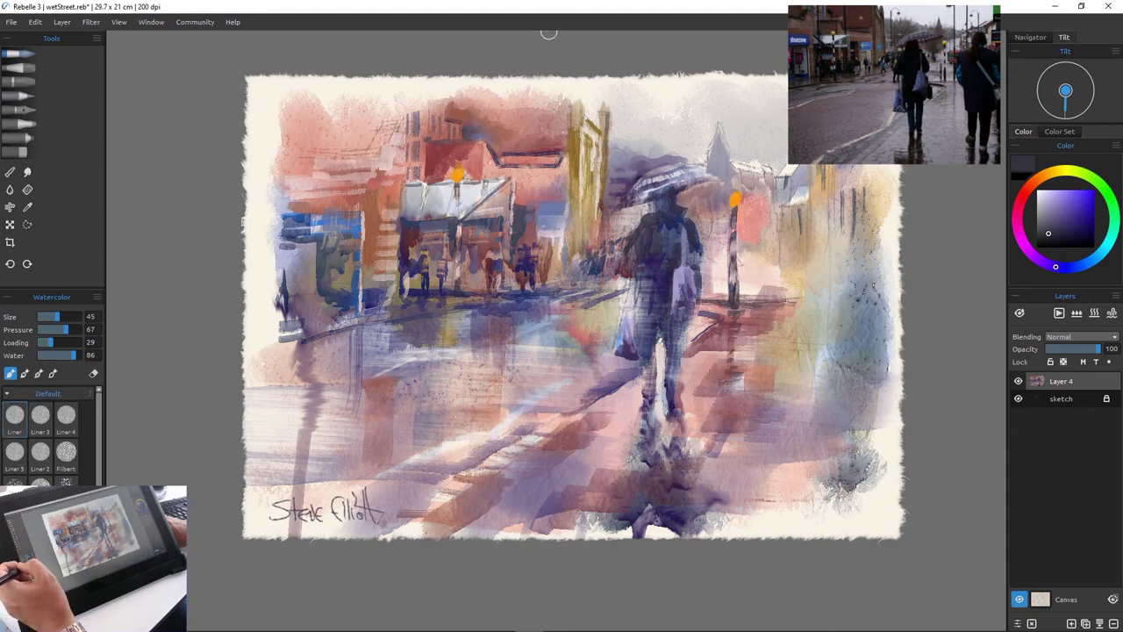
key(e)
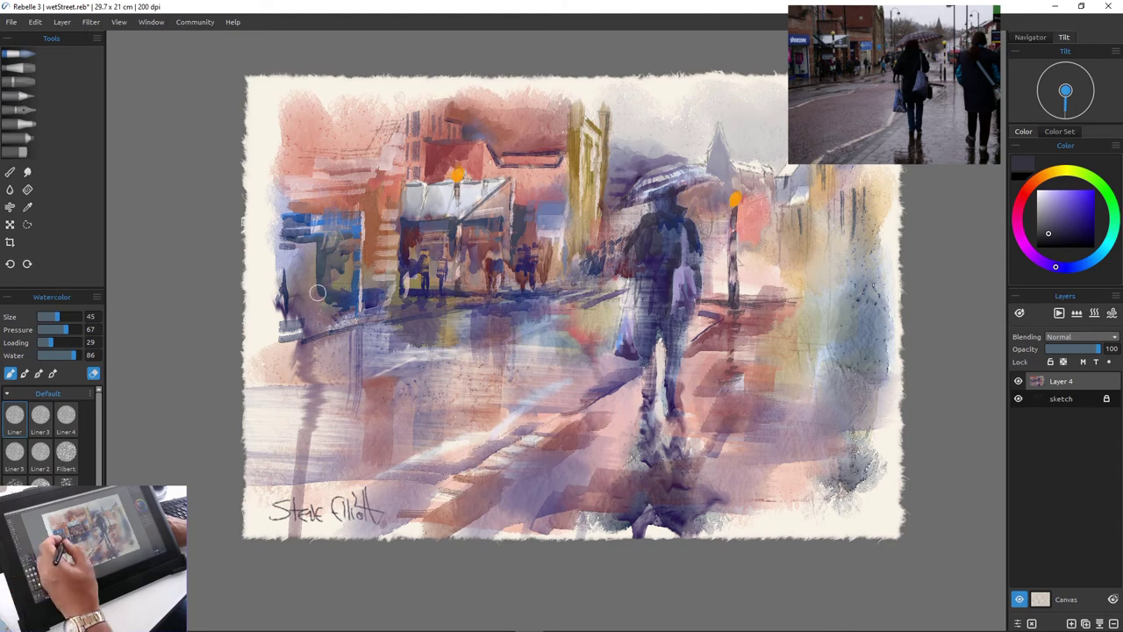
key([)
key([)
key([)
key([)
key([)
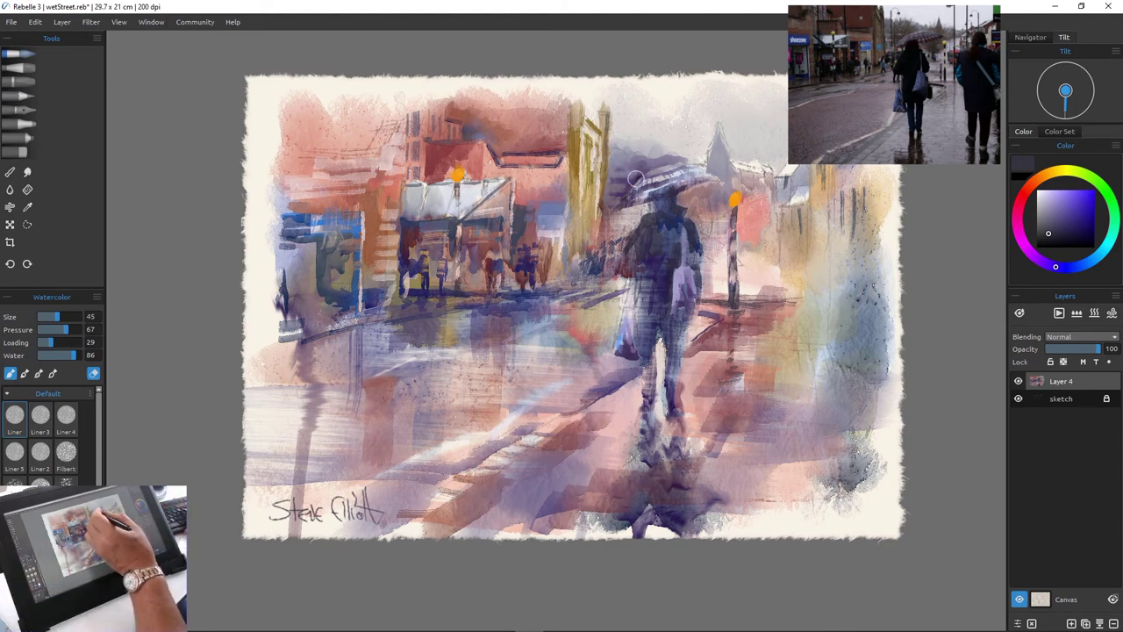
key([)
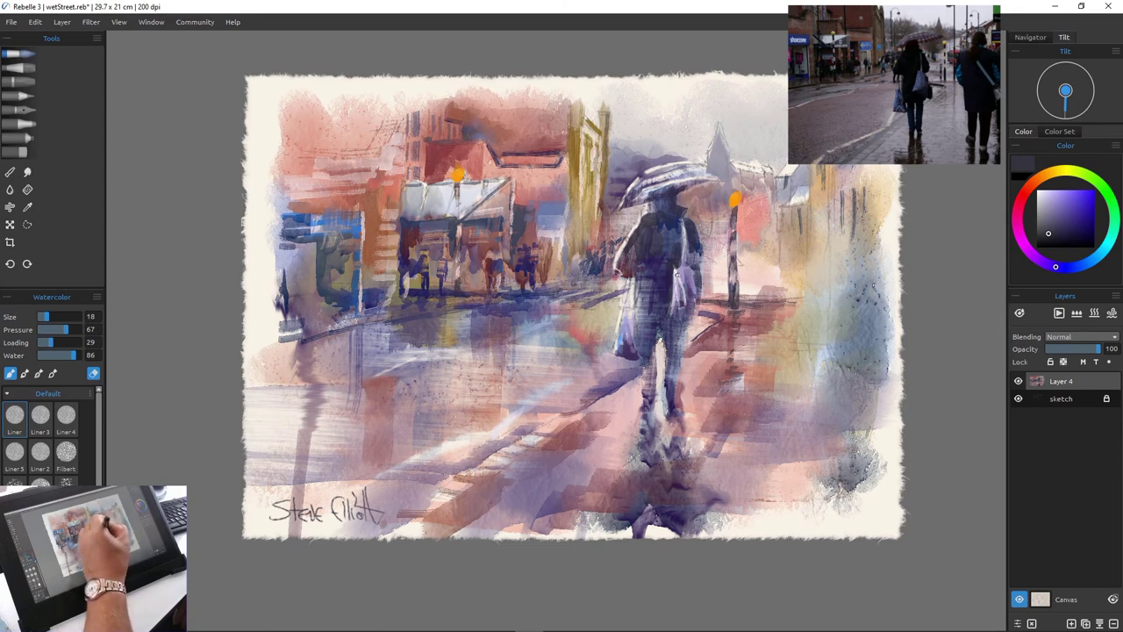
drag(677, 276, 687, 288)
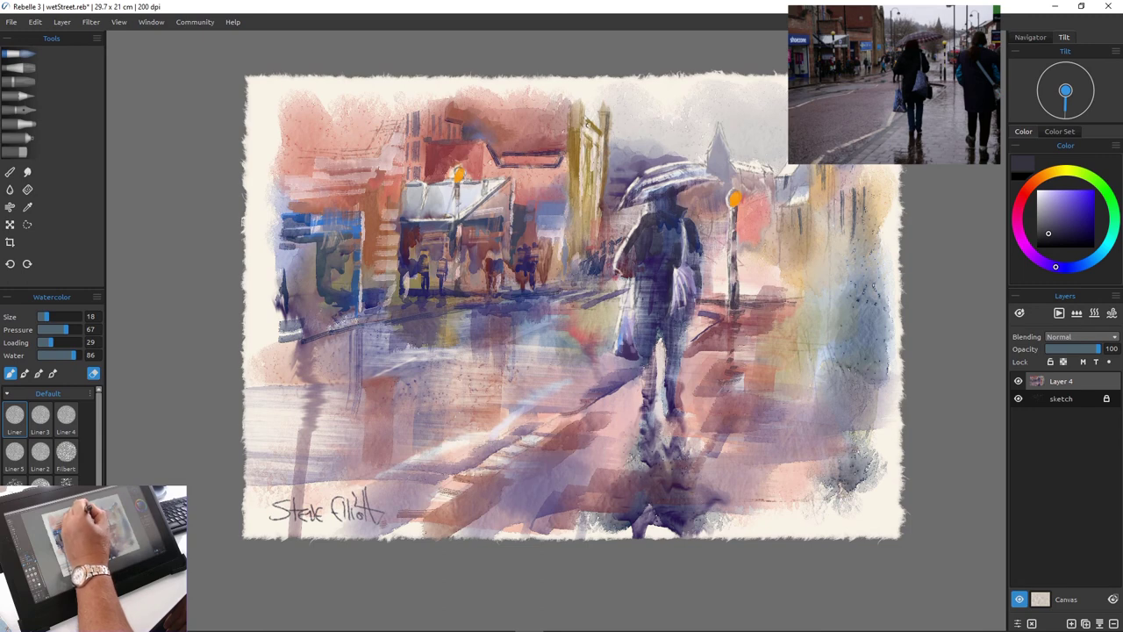
Erase thin vertical highlights down the ochre tower's edges behind the umbrella figure, undoing one stray stroke along the way
drag(588, 133, 591, 183)
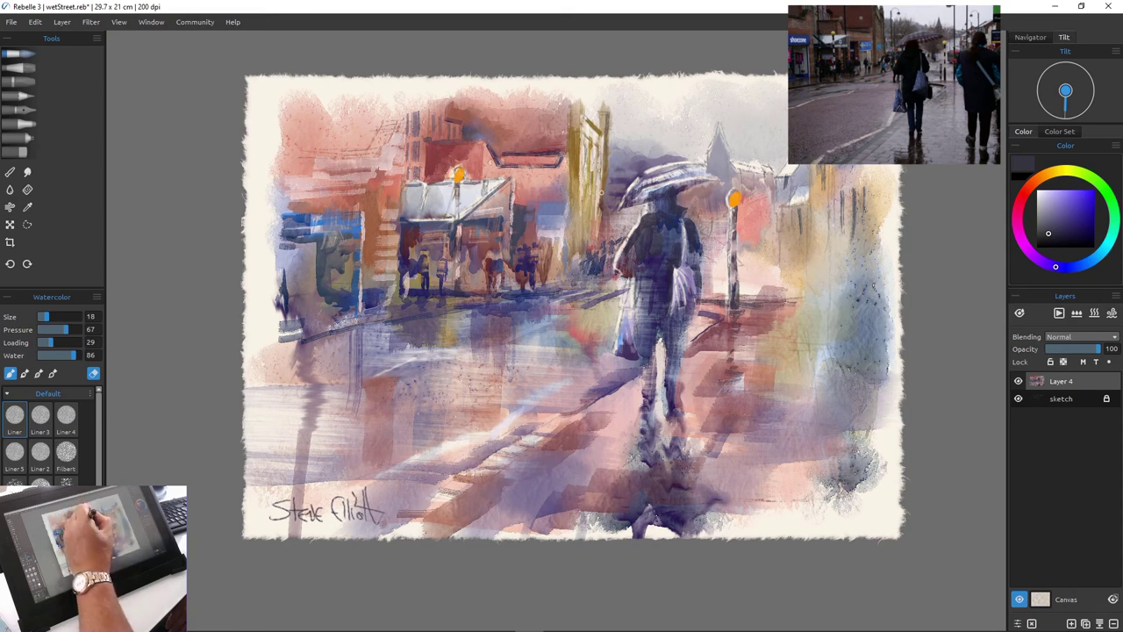
drag(600, 195, 604, 242)
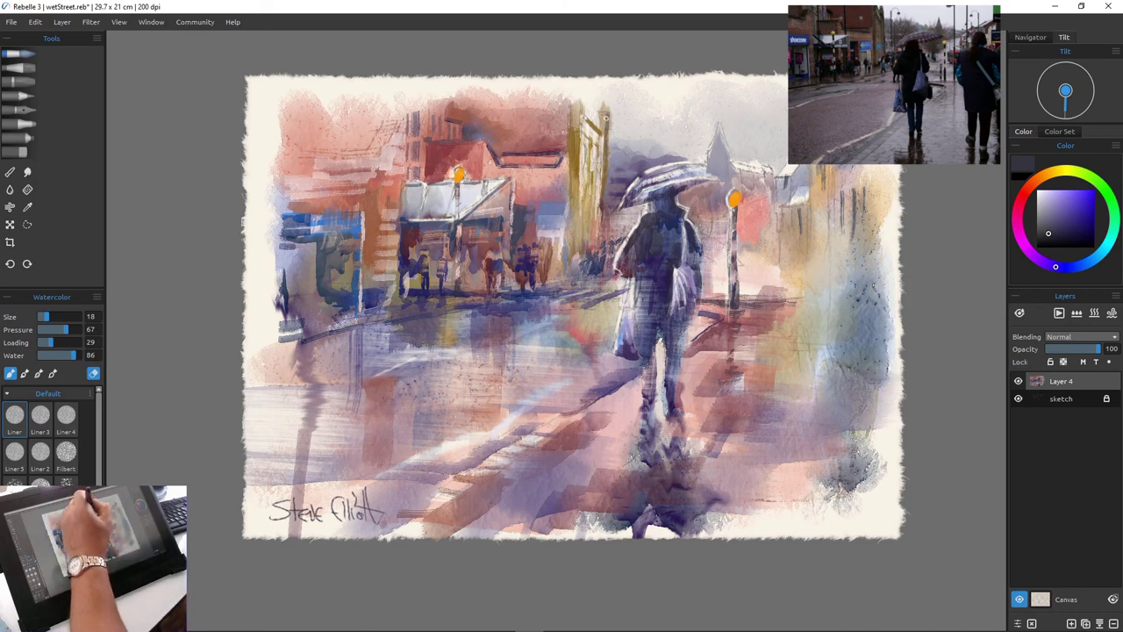
key(ctrl+z)
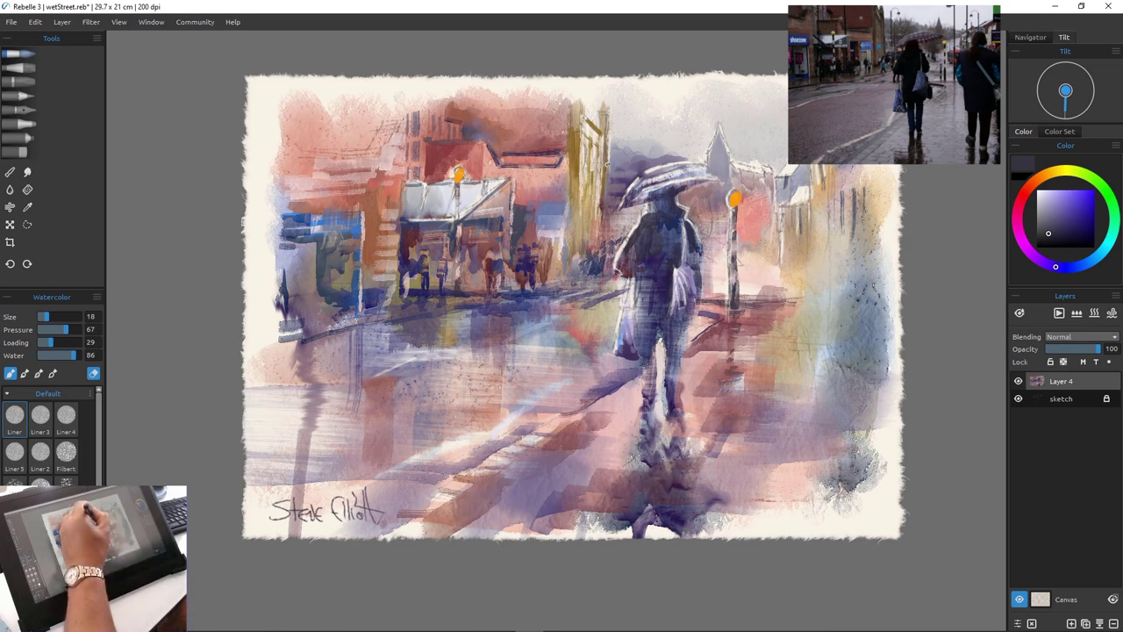
drag(605, 159, 608, 234)
drag(607, 184, 605, 250)
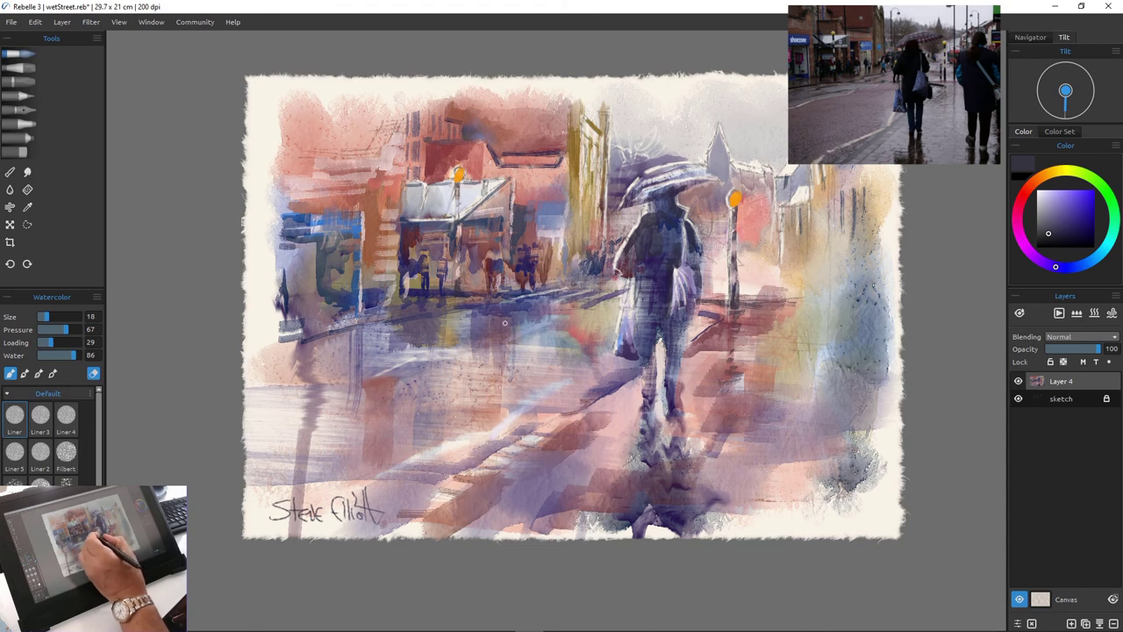
Erase a crisp light line along the far kerb, running below the shop crowd and the blue shopfront
mouse_move(499, 302)
mouse_down()
mouse_move(518, 301)
mouse_move(412, 312)
mouse_up()
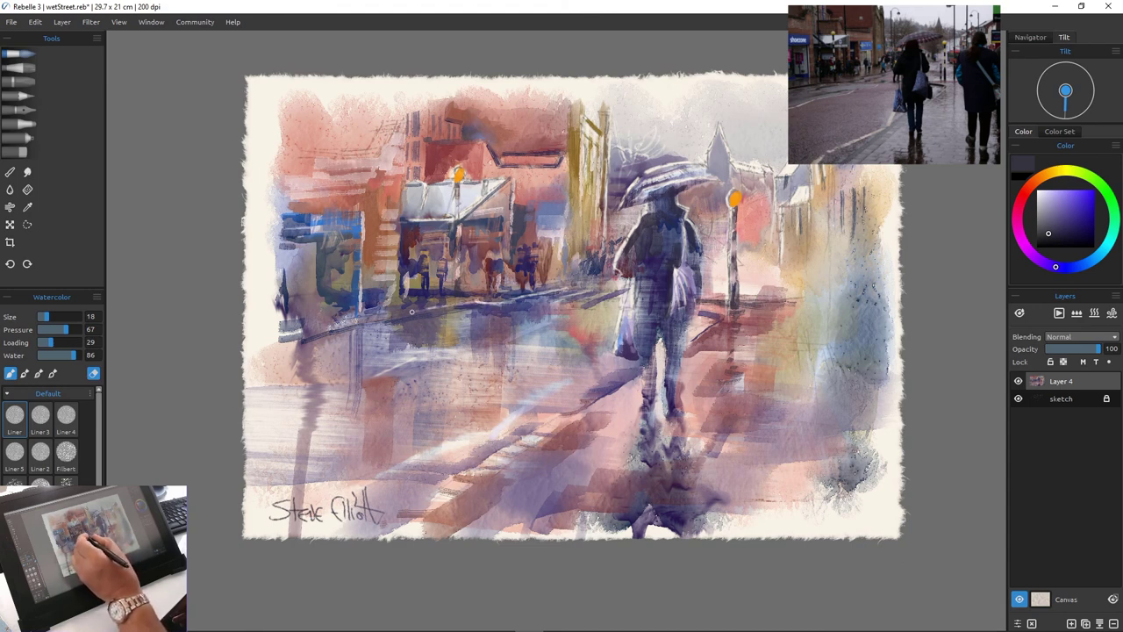
drag(480, 301, 415, 312)
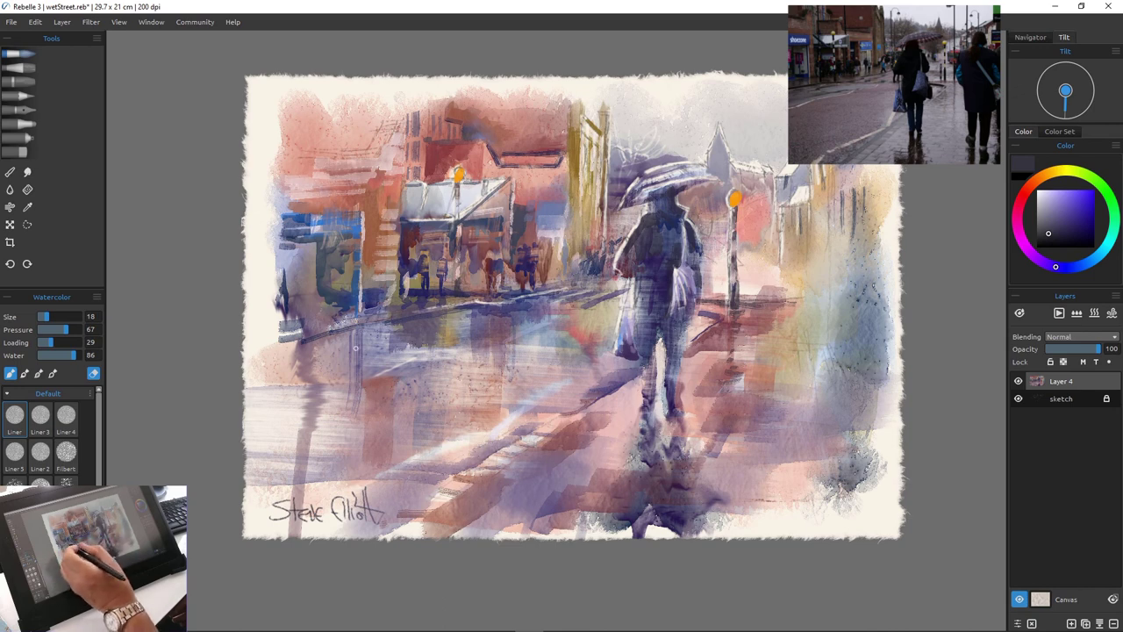
mouse_move(346, 325)
mouse_down()
mouse_move(379, 320)
mouse_move(288, 338)
mouse_move(394, 317)
mouse_up()
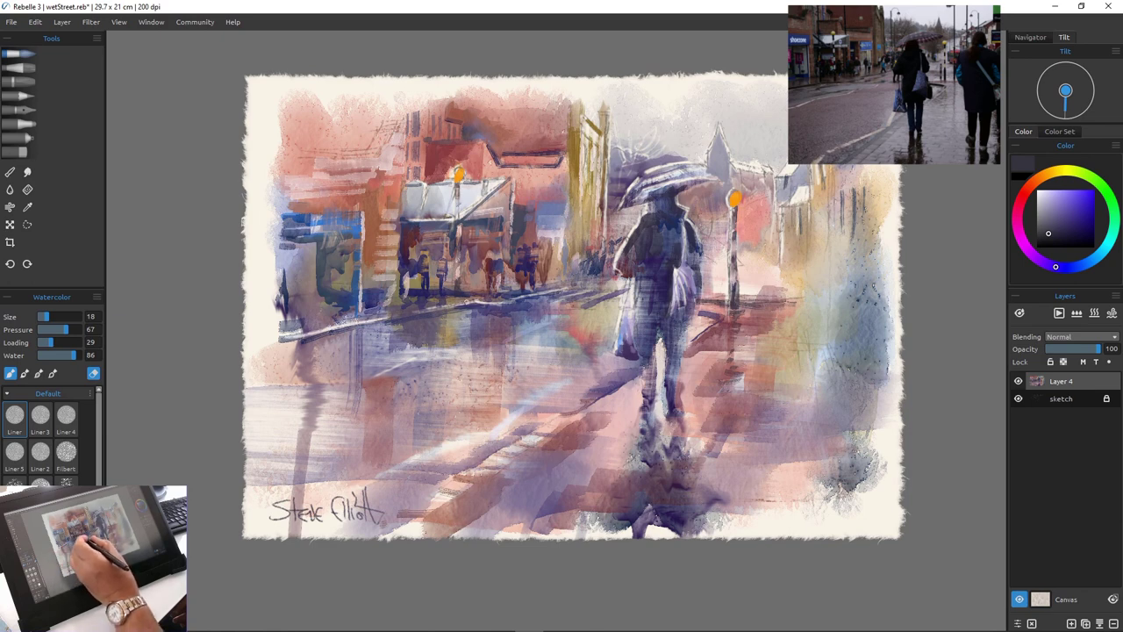
mouse_move(467, 301)
mouse_down()
mouse_move(421, 308)
mouse_move(475, 302)
mouse_up()
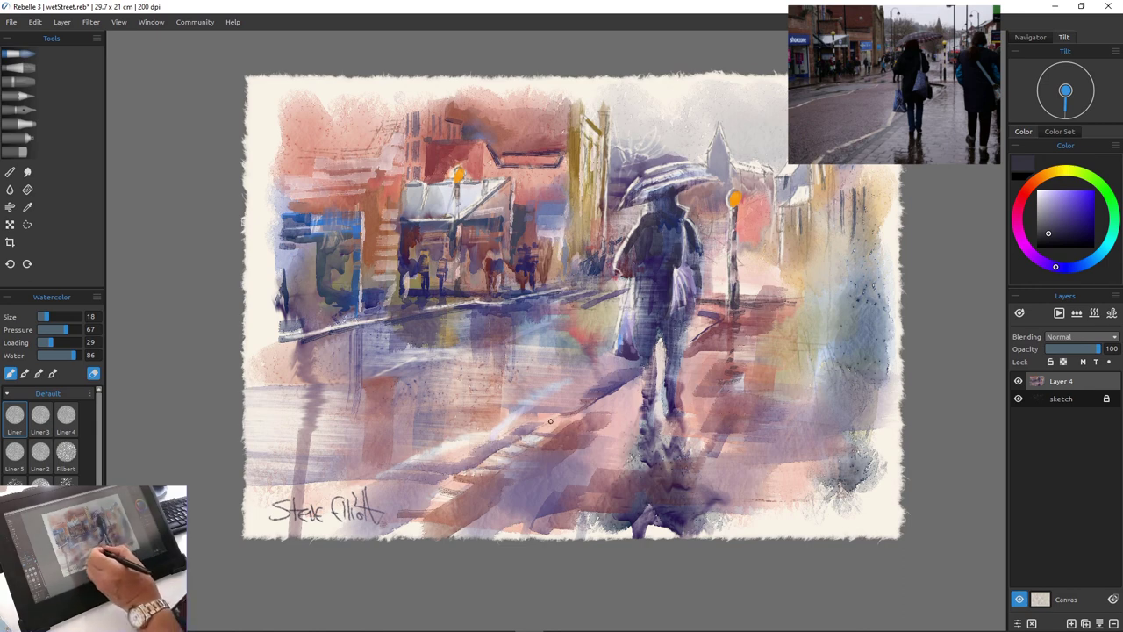
Erase fine light lines along the near kerb and across the pavement beside the figure to suggest kerbstones and paving slabs
mouse_move(542, 427)
mouse_down()
mouse_move(474, 466)
mouse_move(483, 461)
mouse_up()
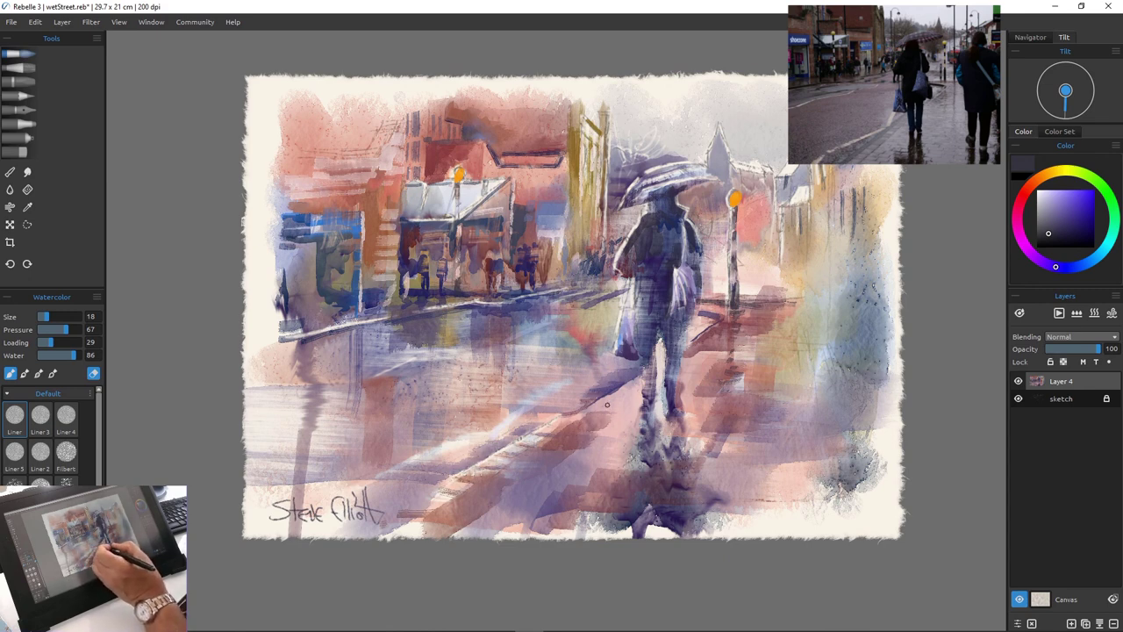
drag(592, 412, 481, 483)
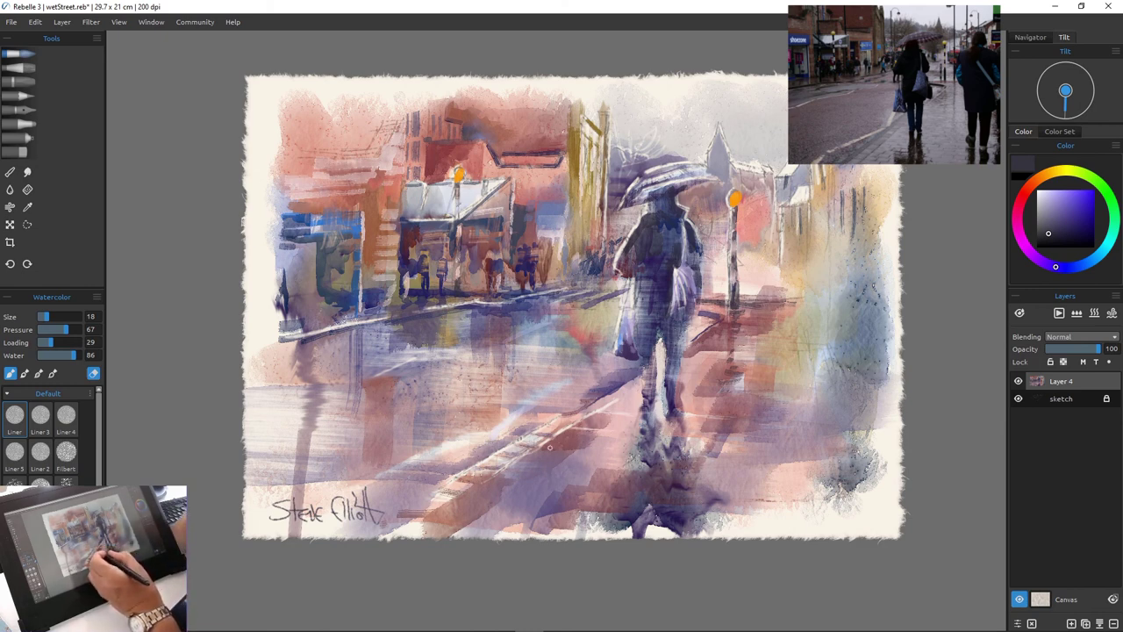
mouse_move(555, 438)
mouse_down()
mouse_move(583, 454)
mouse_move(520, 466)
mouse_move(566, 452)
mouse_move(561, 467)
mouse_move(553, 458)
mouse_move(597, 463)
mouse_up()
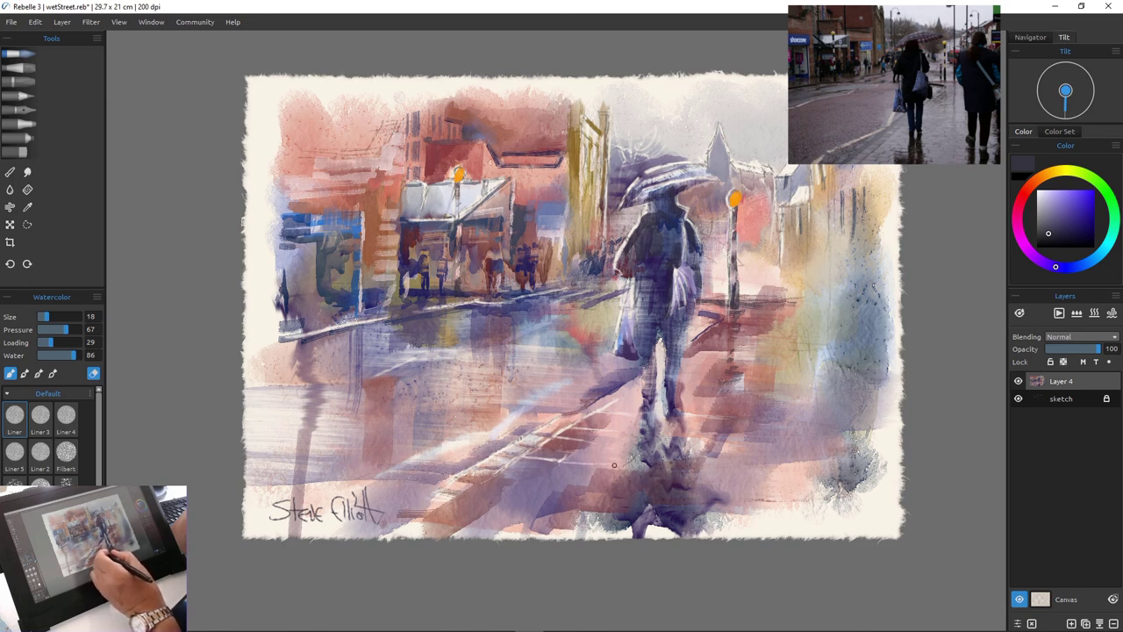
drag(525, 475, 659, 484)
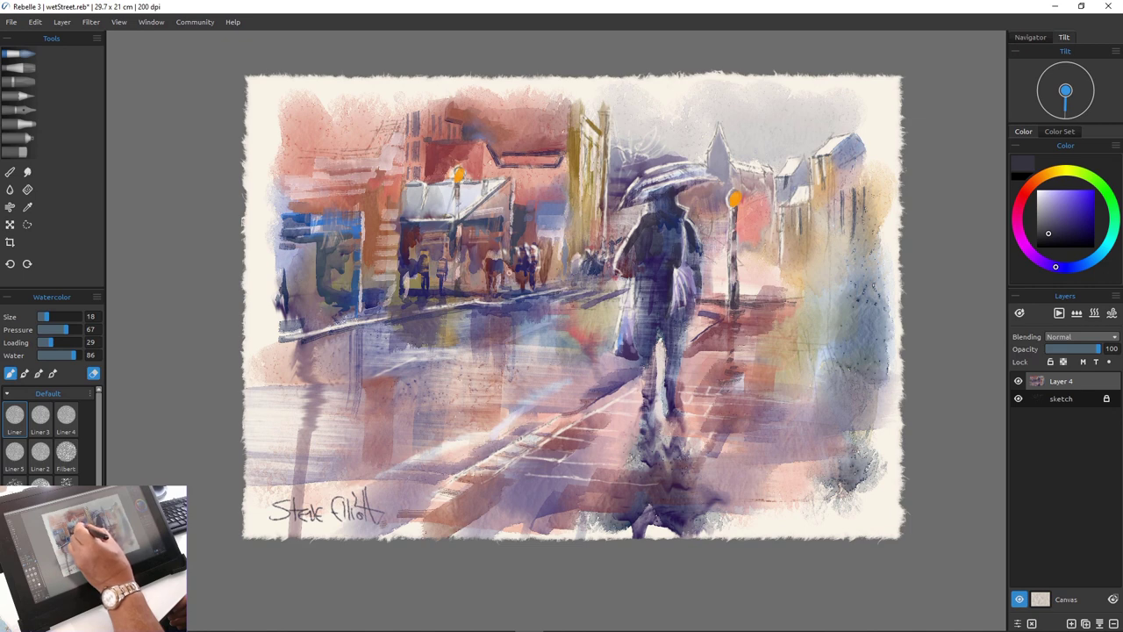
Erase small highlights into the heads and shoulders of the distant people in front of the shop
mouse_move(505, 263)
mouse_down()
mouse_move(505, 277)
mouse_move(524, 272)
mouse_move(519, 260)
mouse_up()
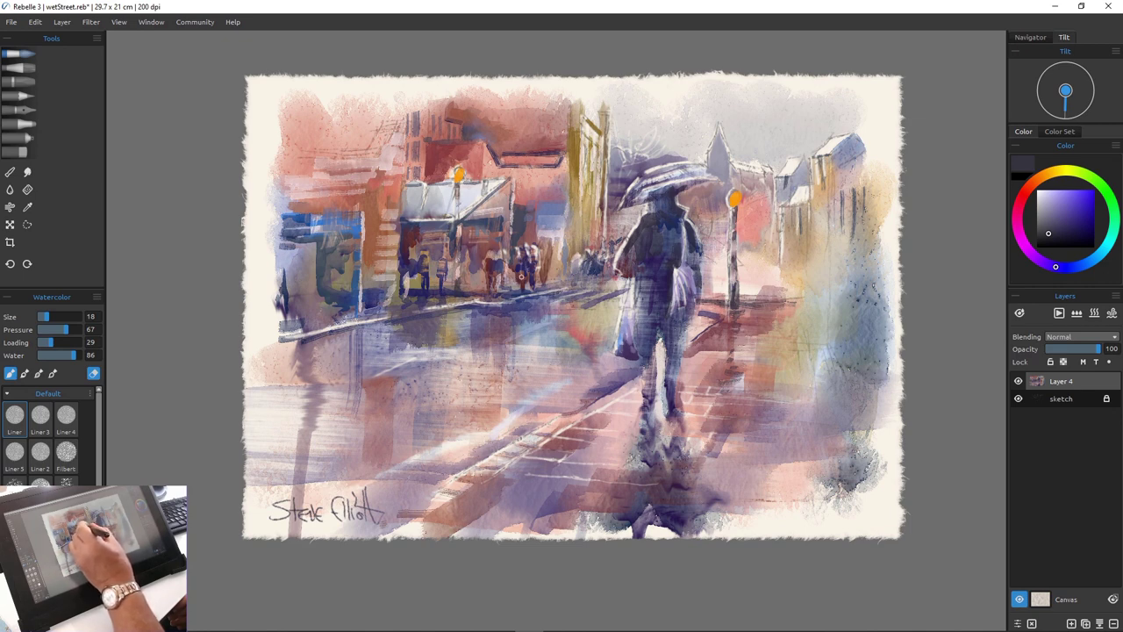